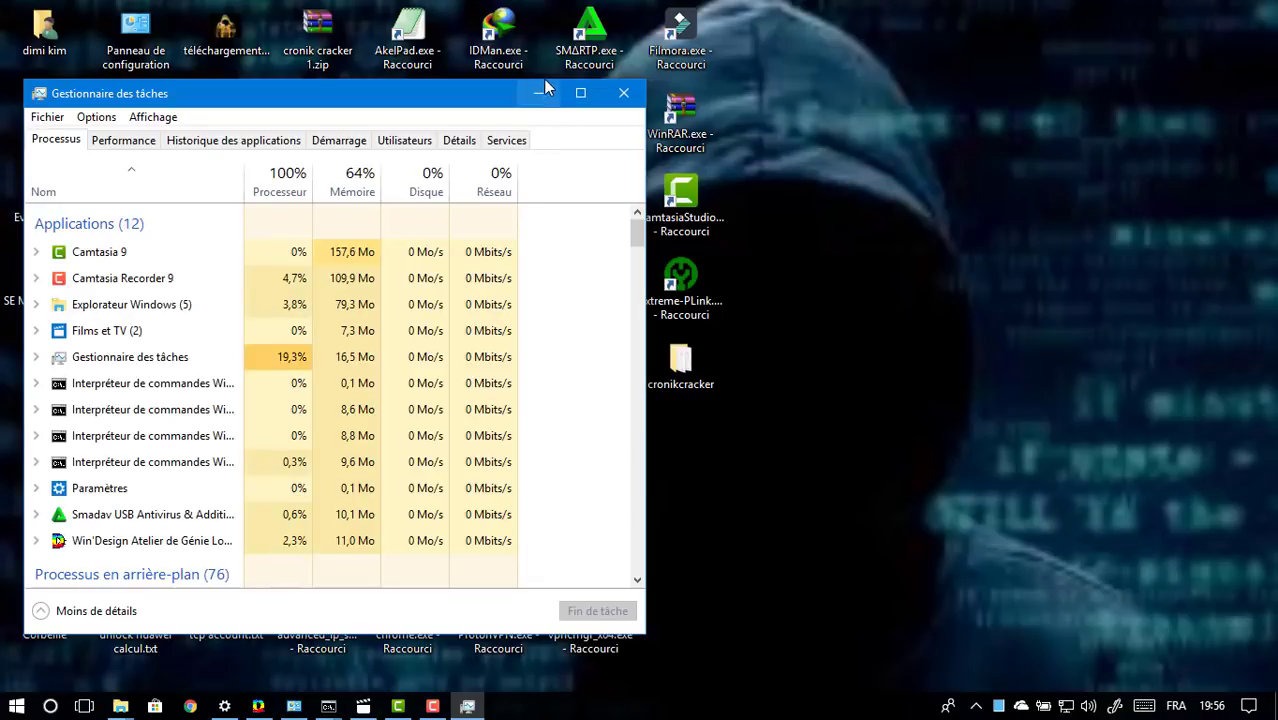
Step: Minimize Task Manager so the desktop and its icons are visible
{"action": "left_click", "coordinate": [544, 93]}
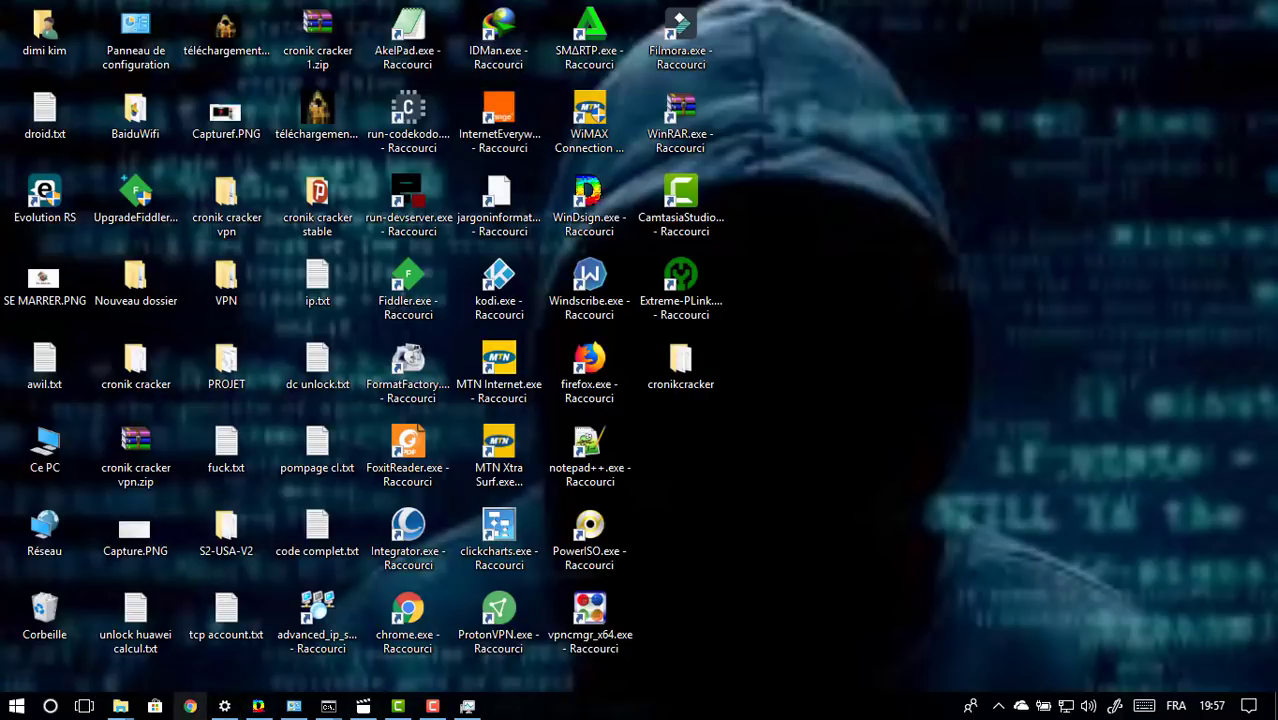
Step: Launch Chrome and load gatherproxy.com and ping.eu in separate tabs
{"action": "left_click", "coordinate": [190, 706]}
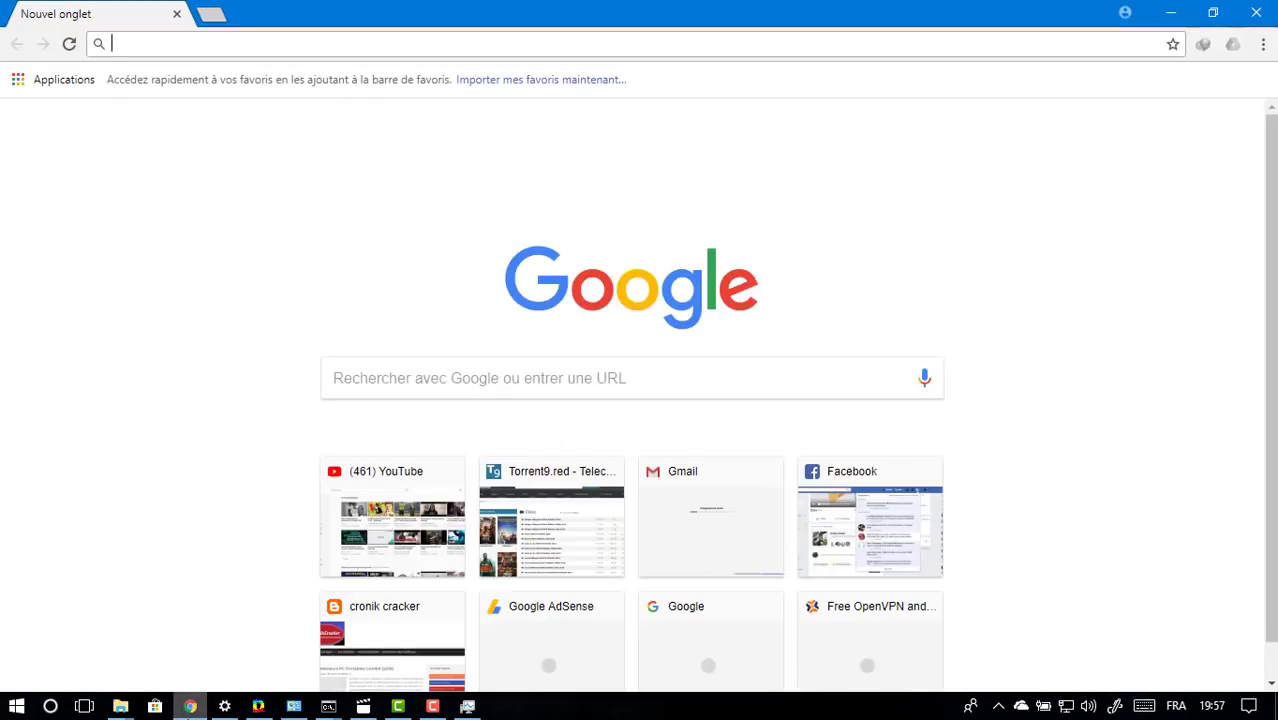
{"action": "type", "text": "gatherproxy.com"}
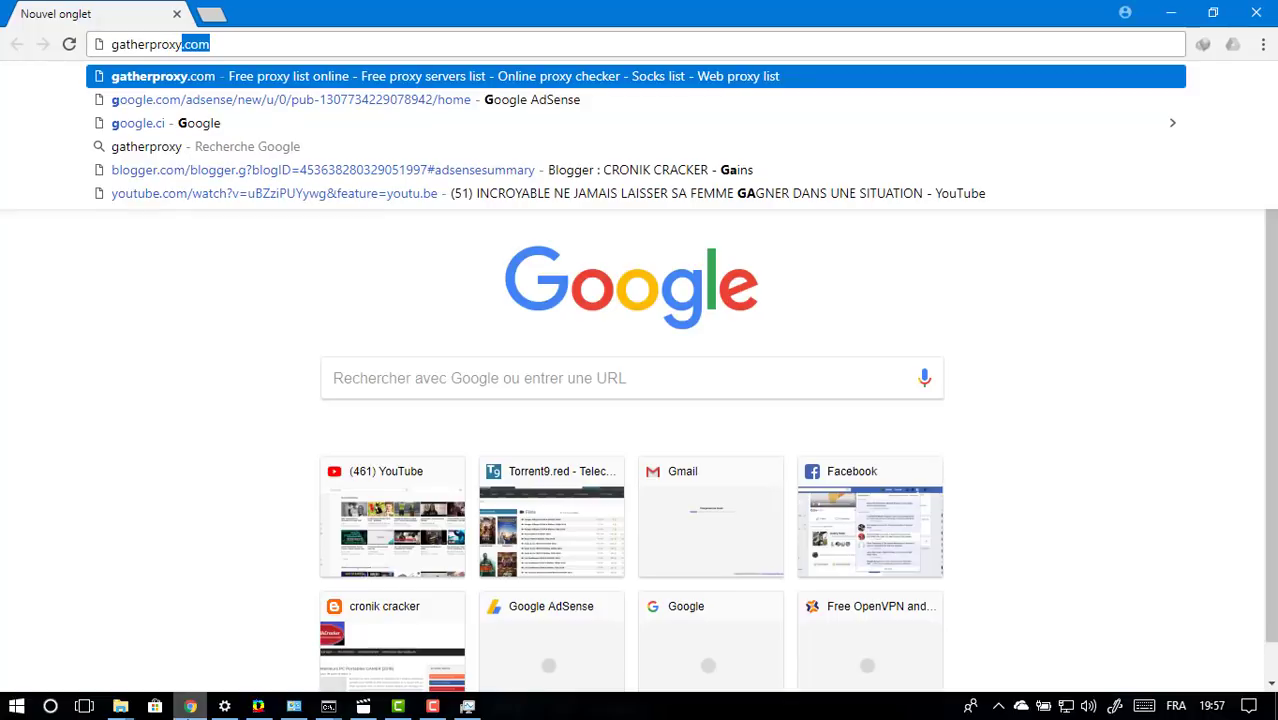
{"action": "key", "text": "Return"}
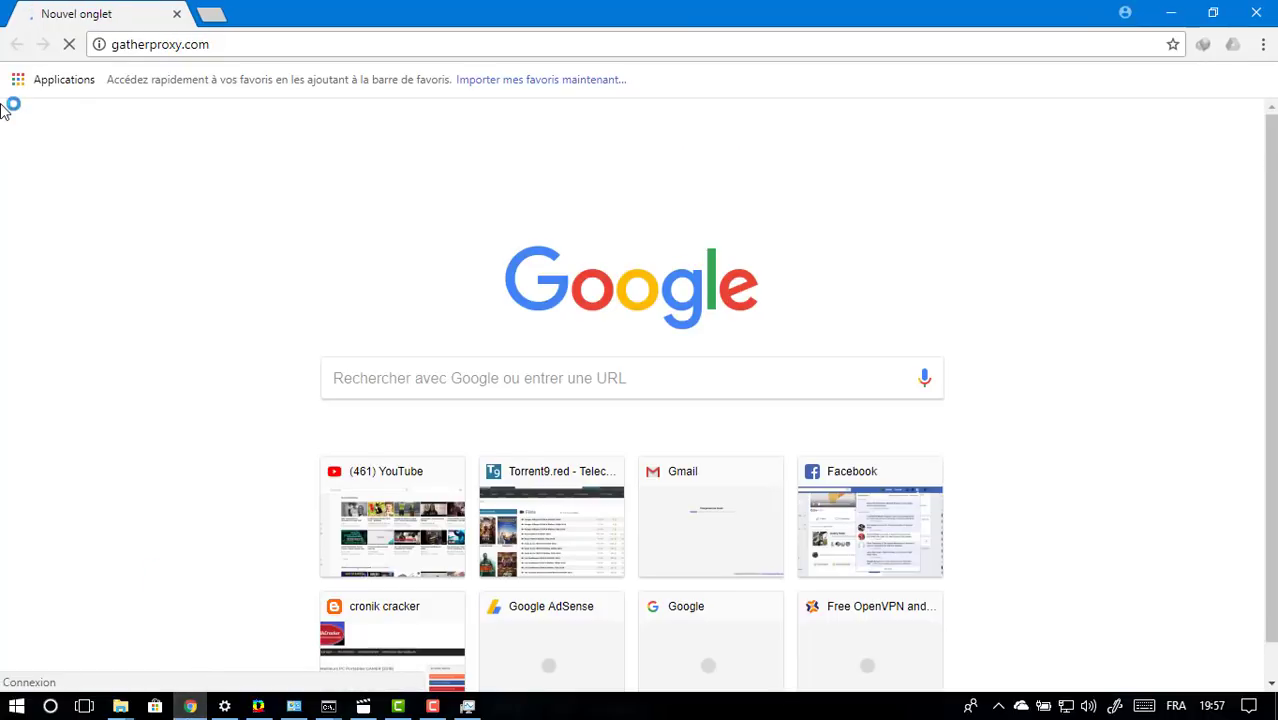
{"action": "left_click", "coordinate": [220, 16]}
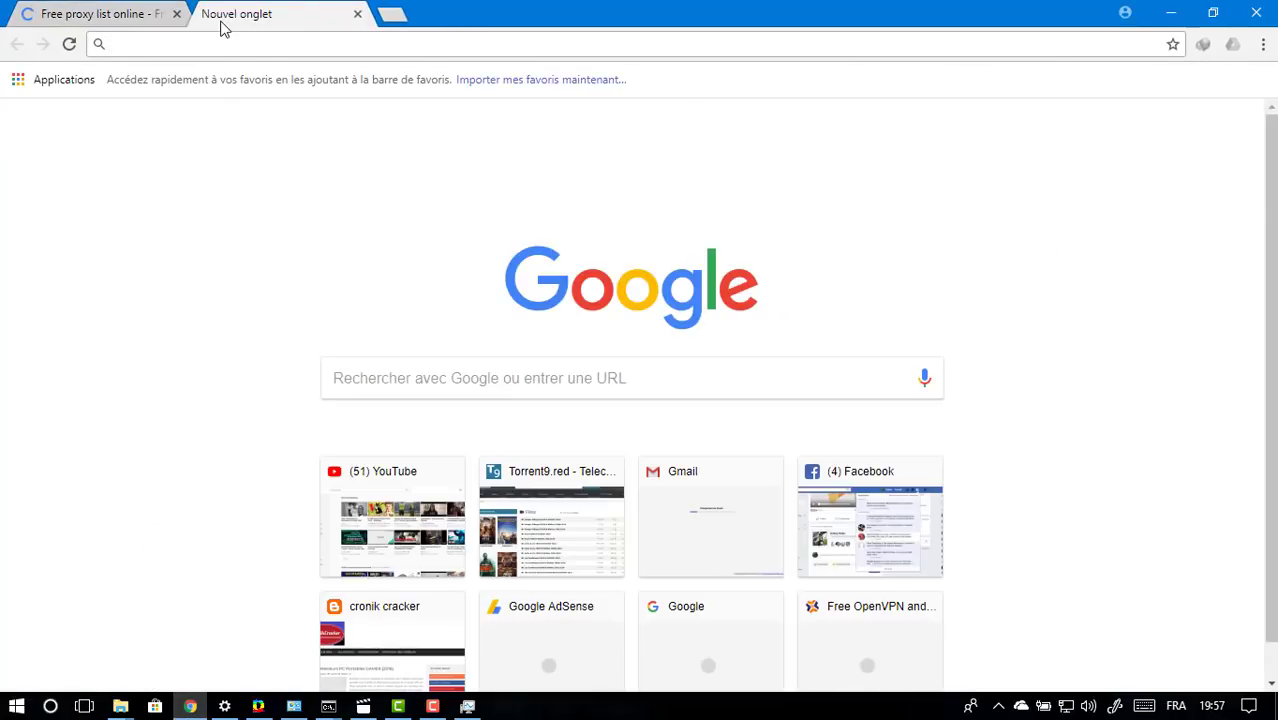
{"action": "type", "text": "ping.eu"}
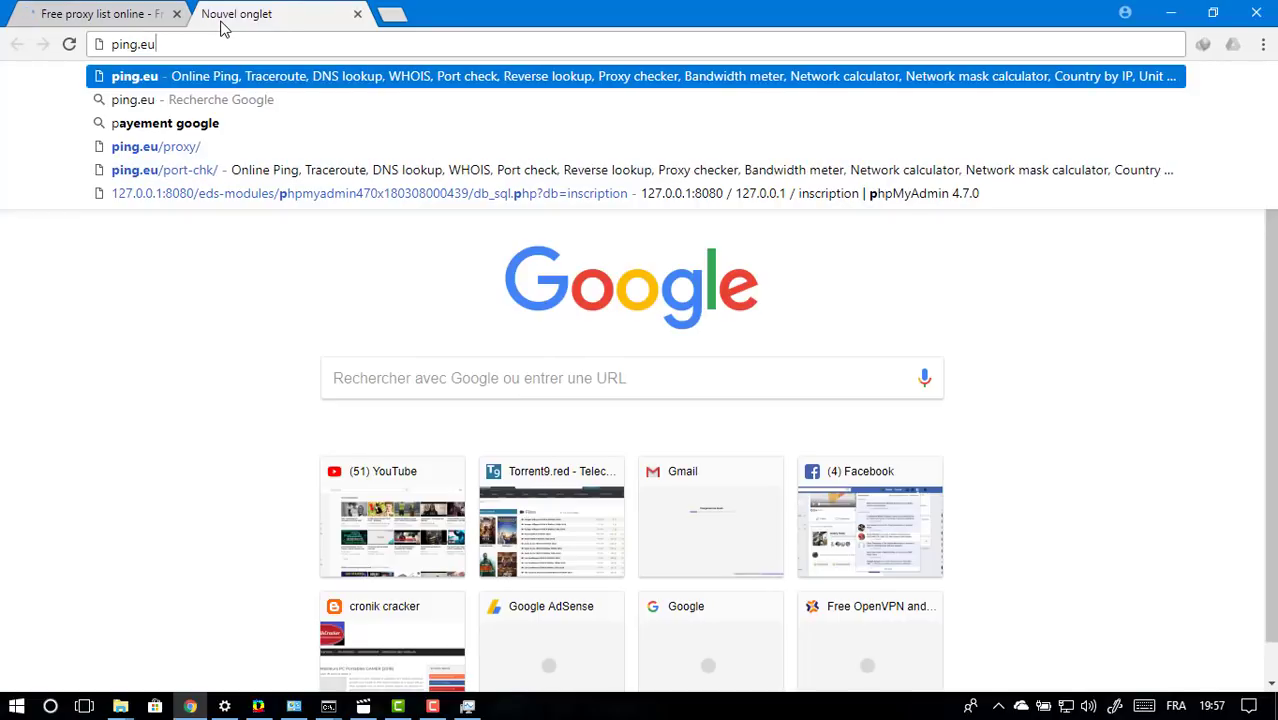
{"action": "key", "text": "Return"}
Step: Load speedssh.com and tcpvpn.com in two more tabs, return to GatherProxy, and minimize Chrome
{"action": "left_click", "coordinate": [400, 14]}
{"action": "type", "text": "s"}
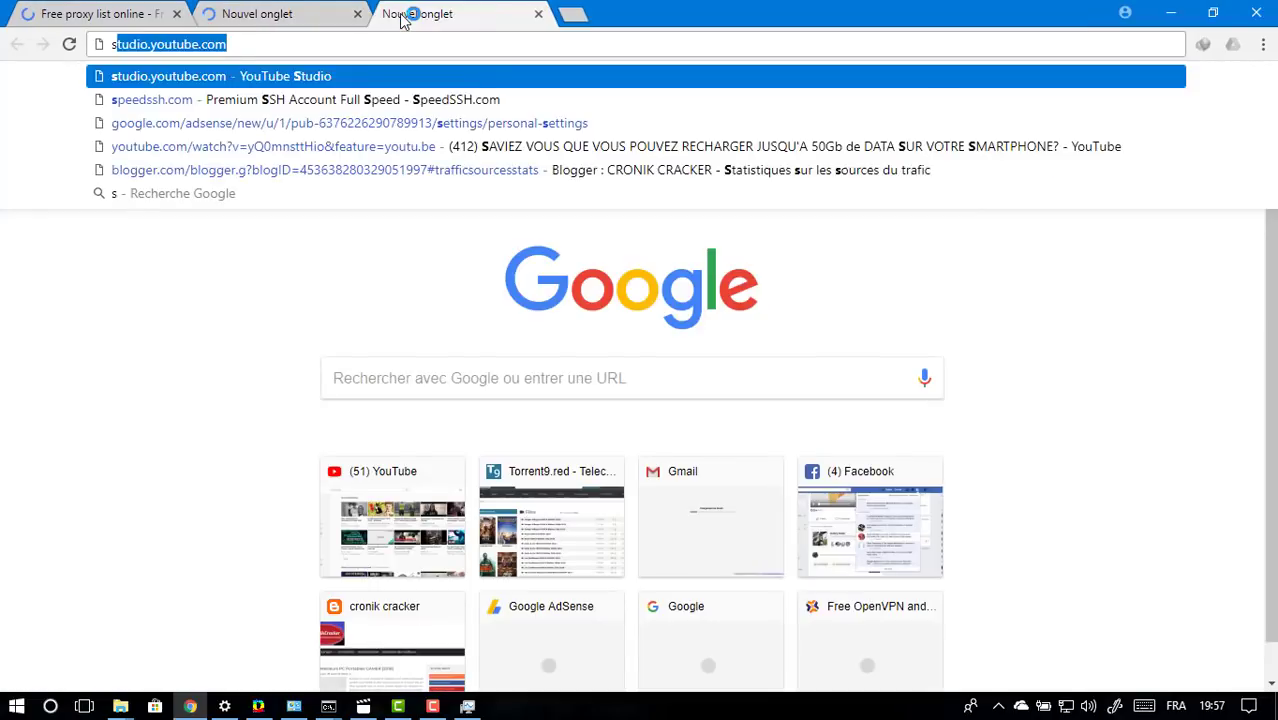
{"action": "type", "text": "peedssh"}
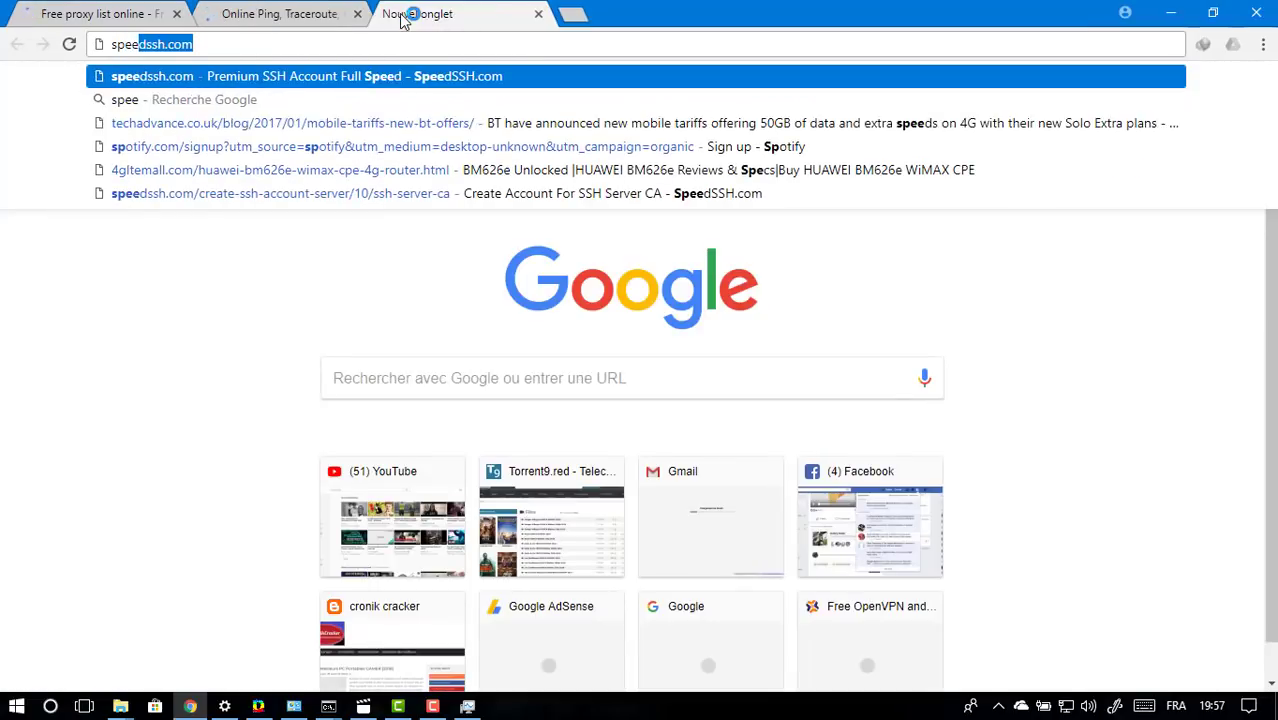
{"action": "key", "text": "Return"}
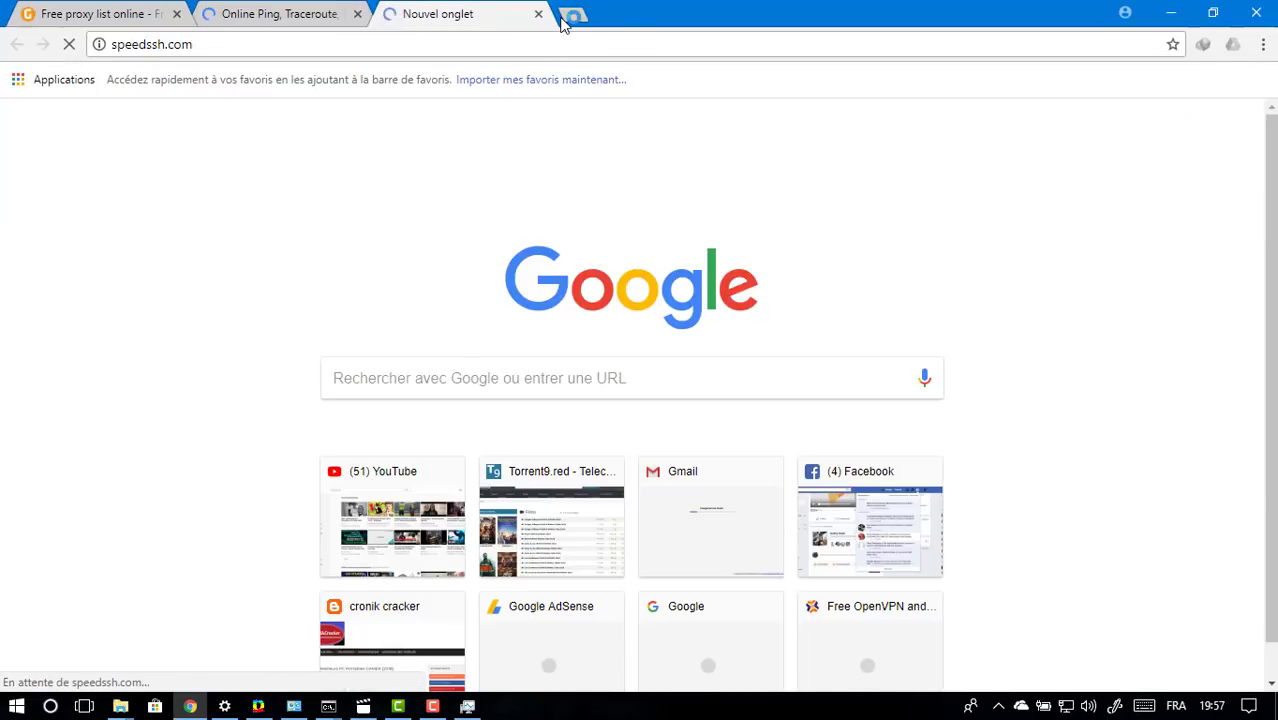
{"action": "left_click", "coordinate": [571, 16]}
{"action": "type", "text": "tcp"}
{"action": "key", "text": "Return"}
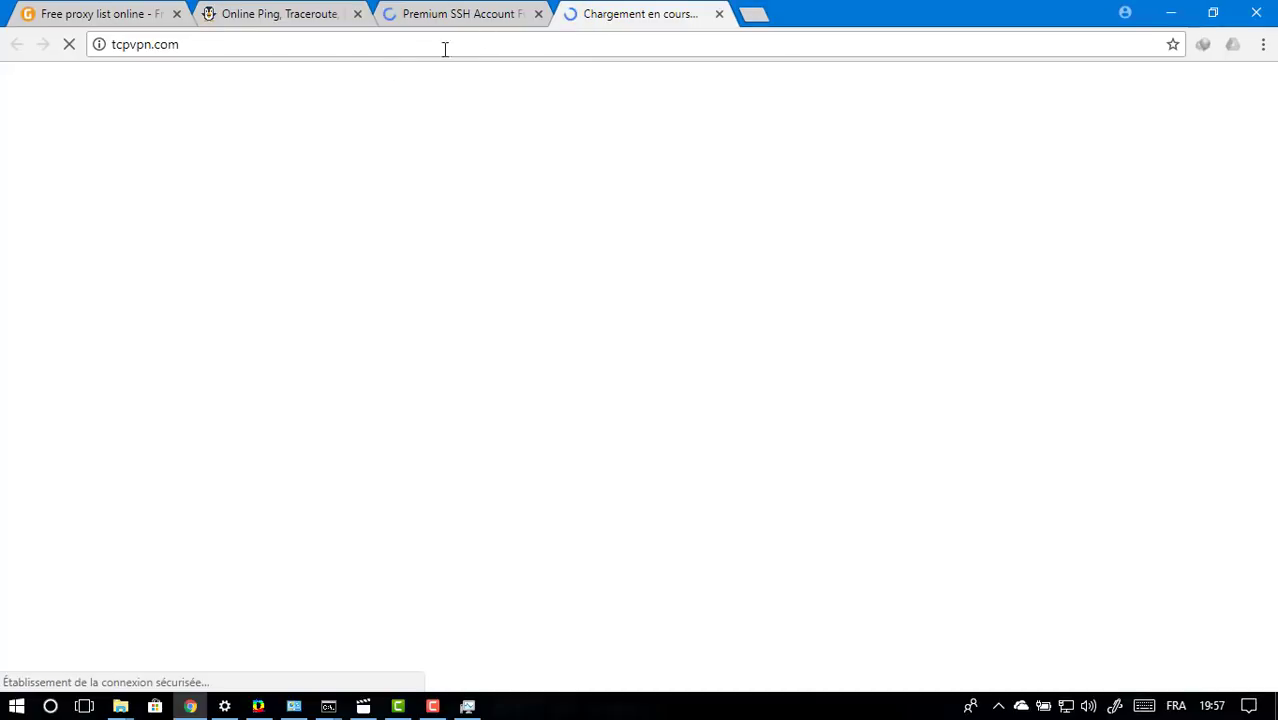
{"action": "left_click", "coordinate": [134, 13]}
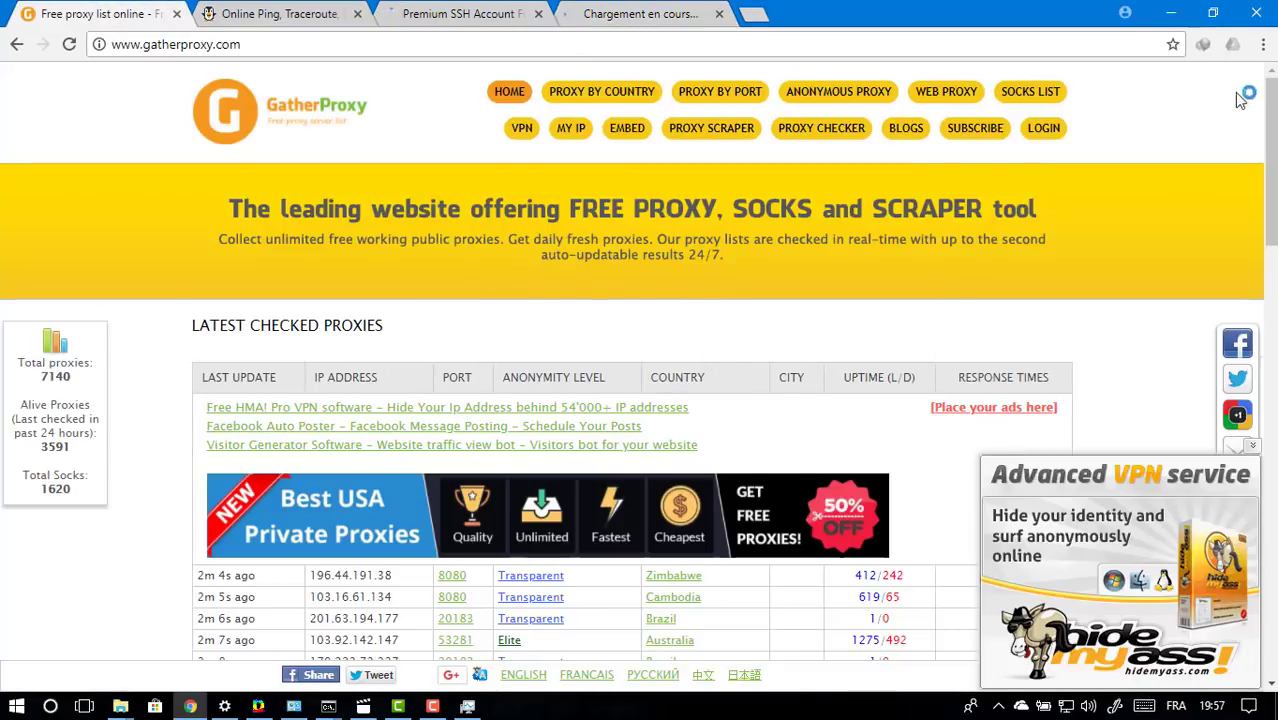
{"action": "left_click", "coordinate": [1170, 13]}
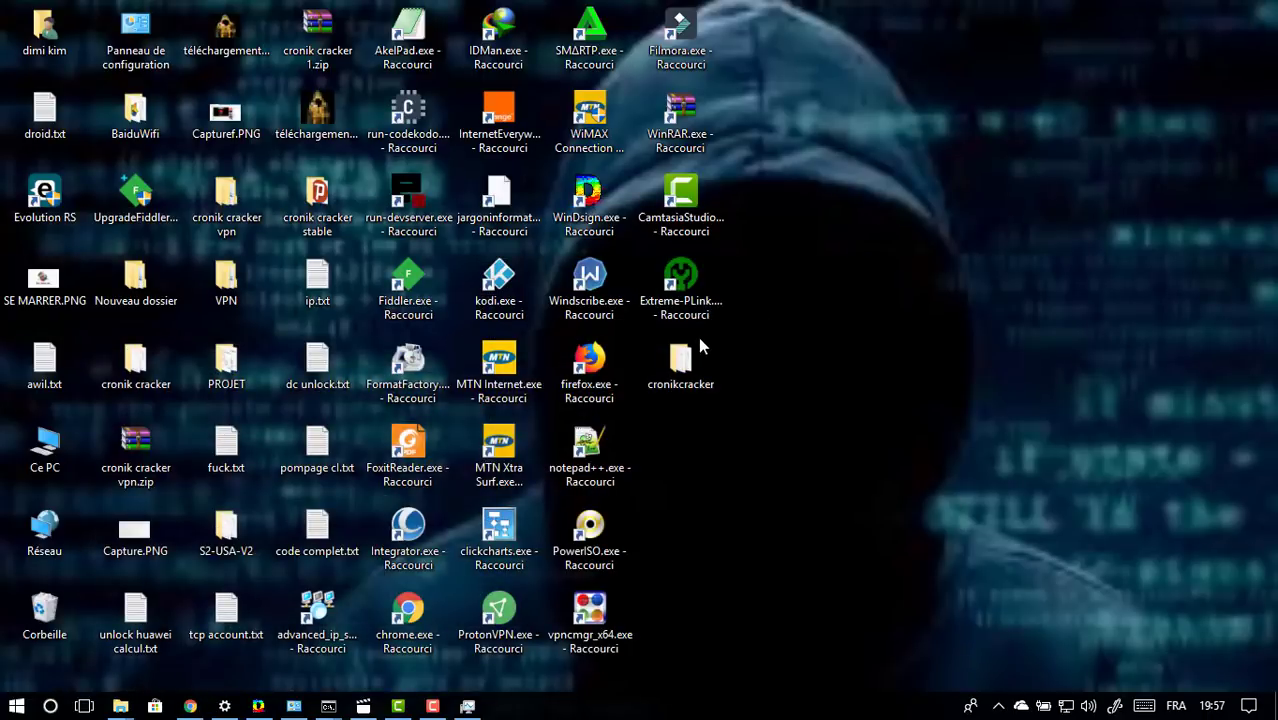
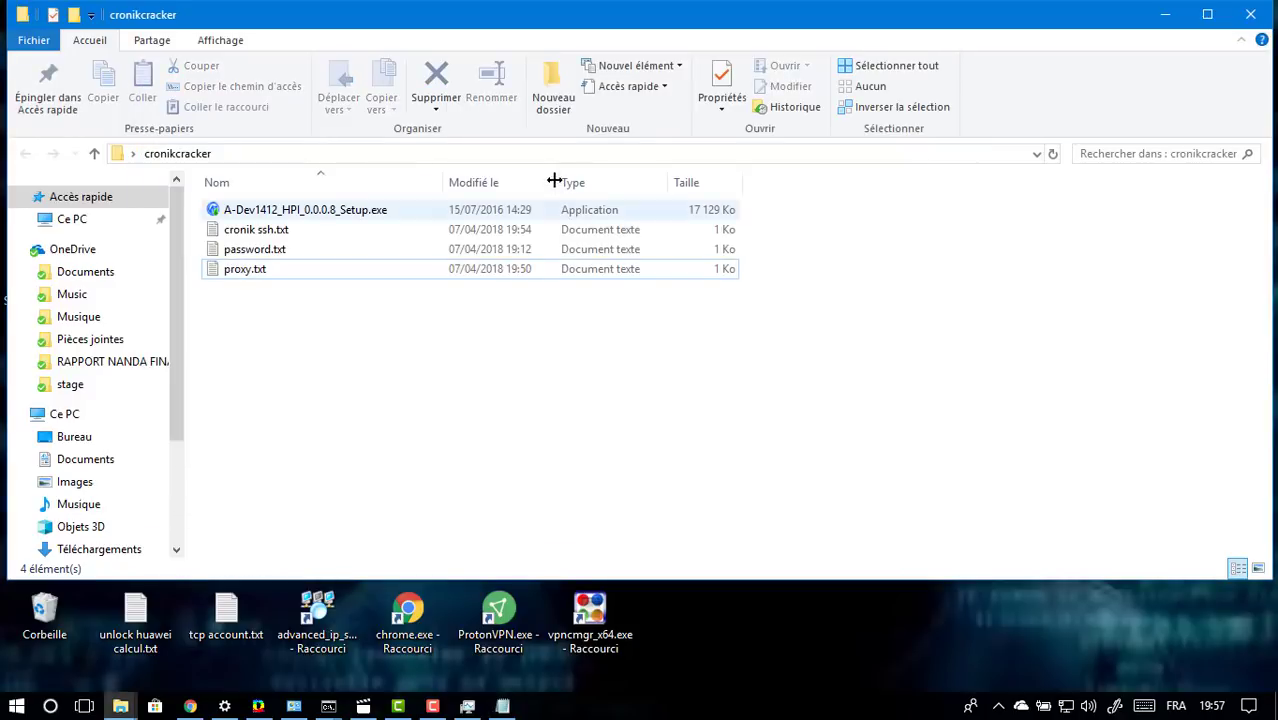
Step: Open the cronik ssh.txt notes in Notepad, then bring Chrome's GatherProxy proxy list forward
{"action": "double_click", "coordinate": [562, 230]}
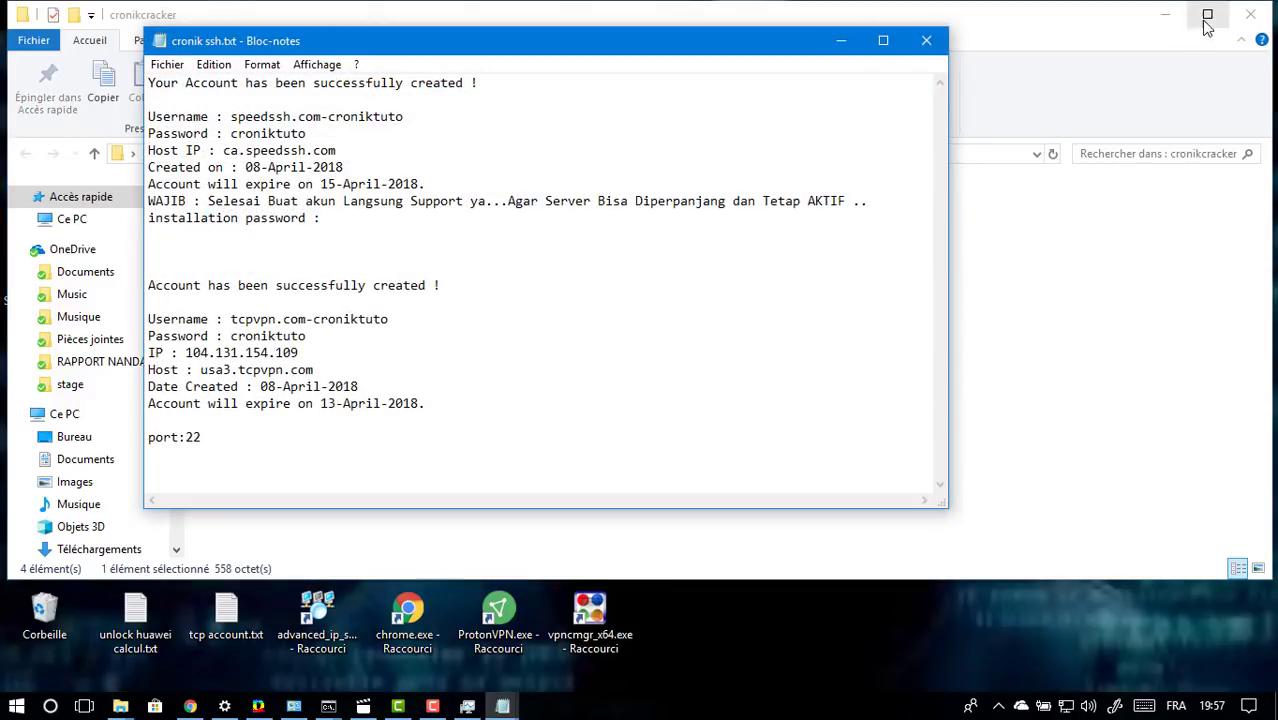
{"action": "left_click", "coordinate": [1165, 15]}
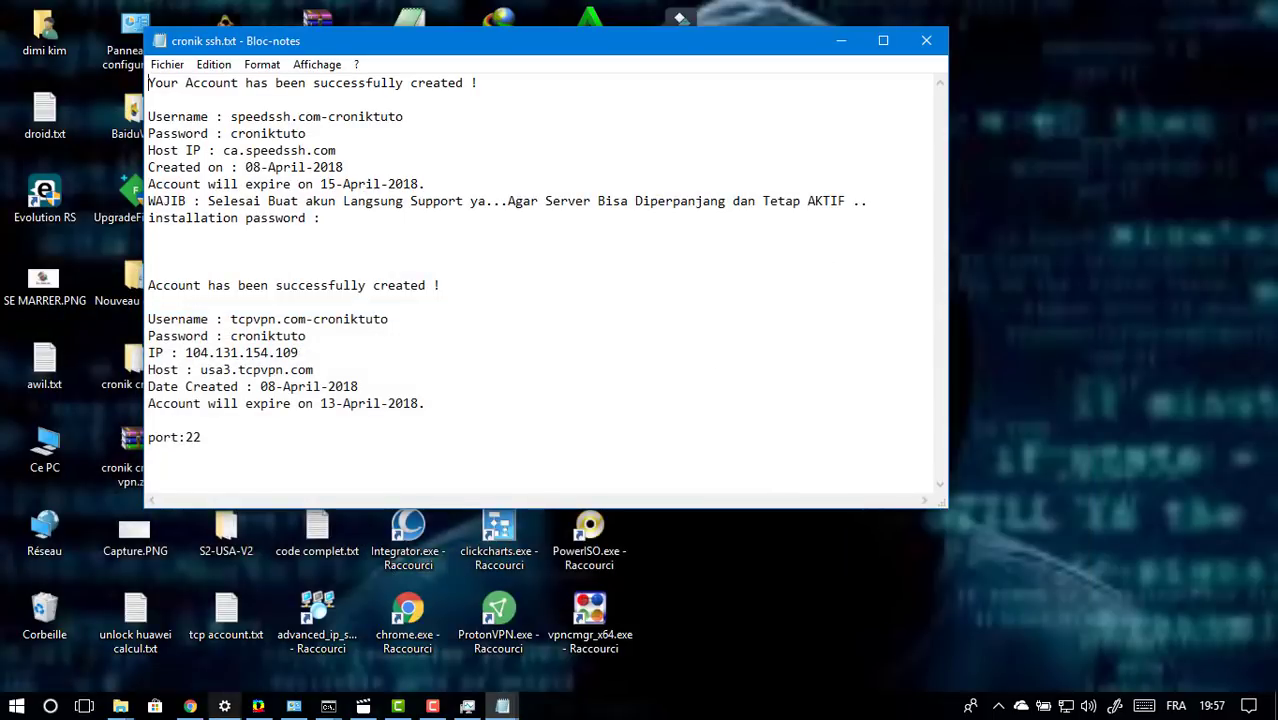
{"action": "left_click", "coordinate": [190, 706]}
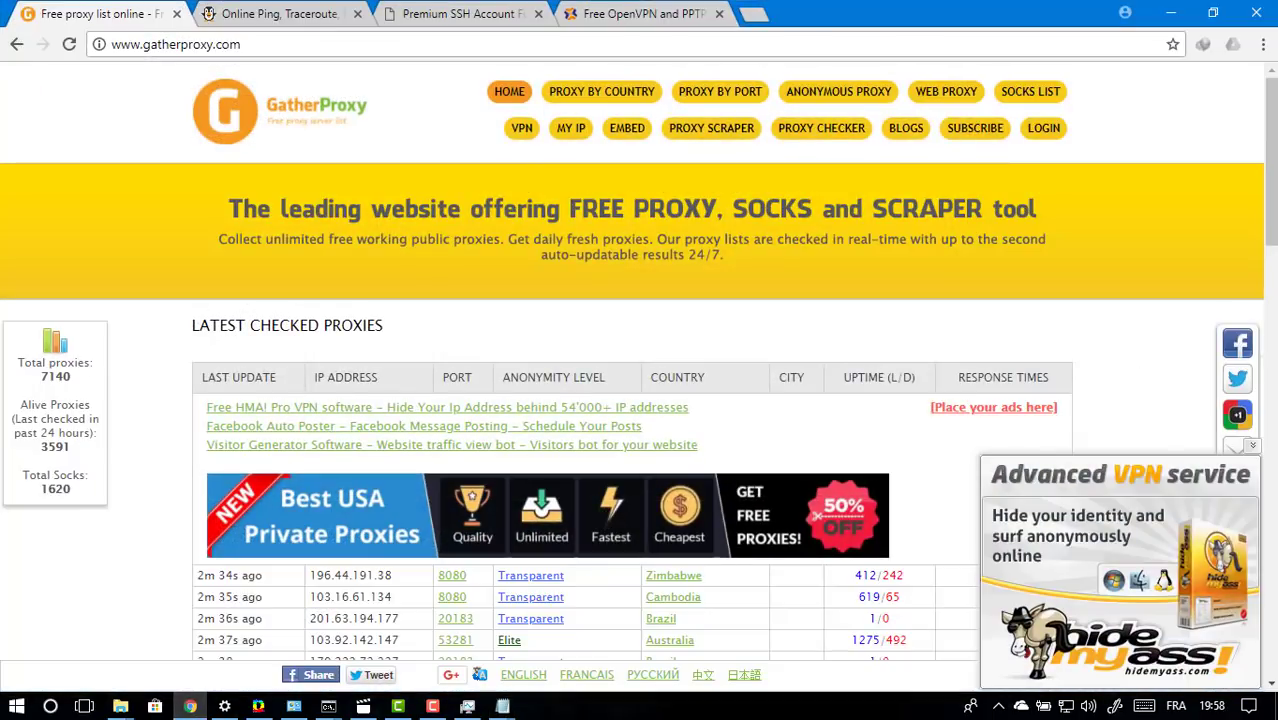
Step: Open ping.eu's Port check and Proxy checker tools in new tabs
{"action": "scroll", "coordinate": [640, 360], "scroll_direction": "down", "scroll_amount": 3}
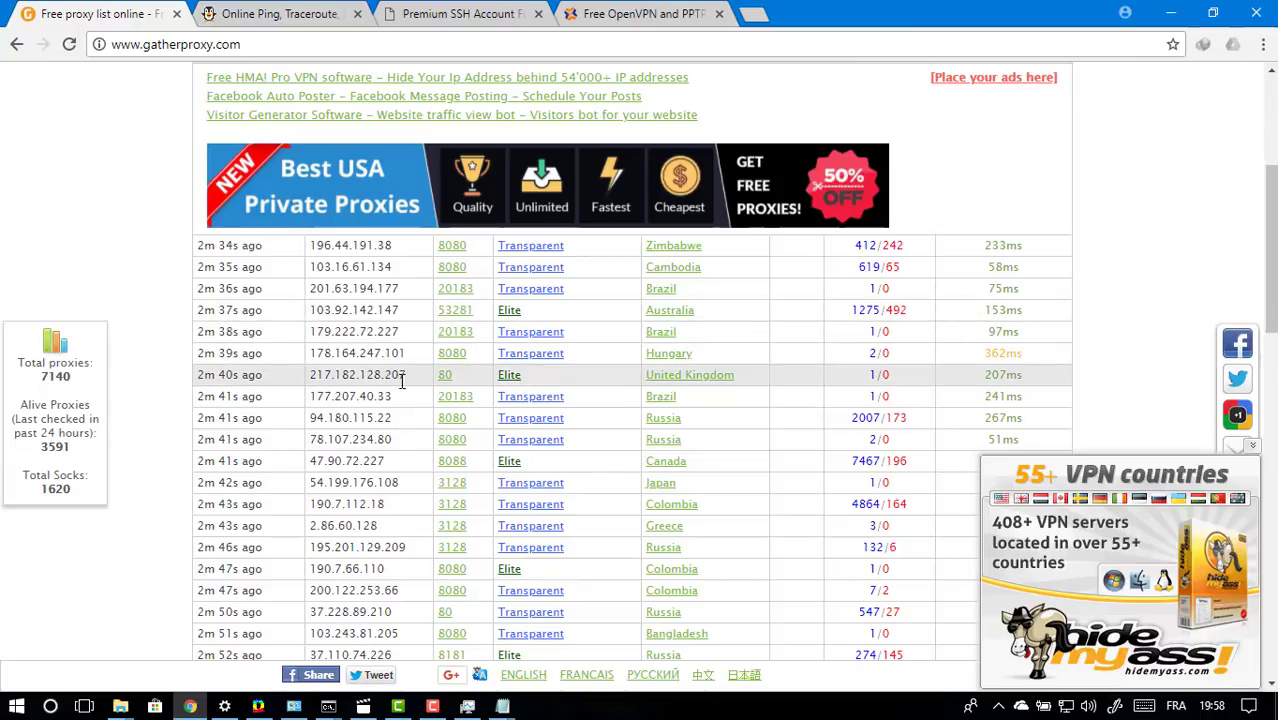
{"action": "left_click_drag", "start_coordinate": [407, 381], "coordinate": [303, 375]}
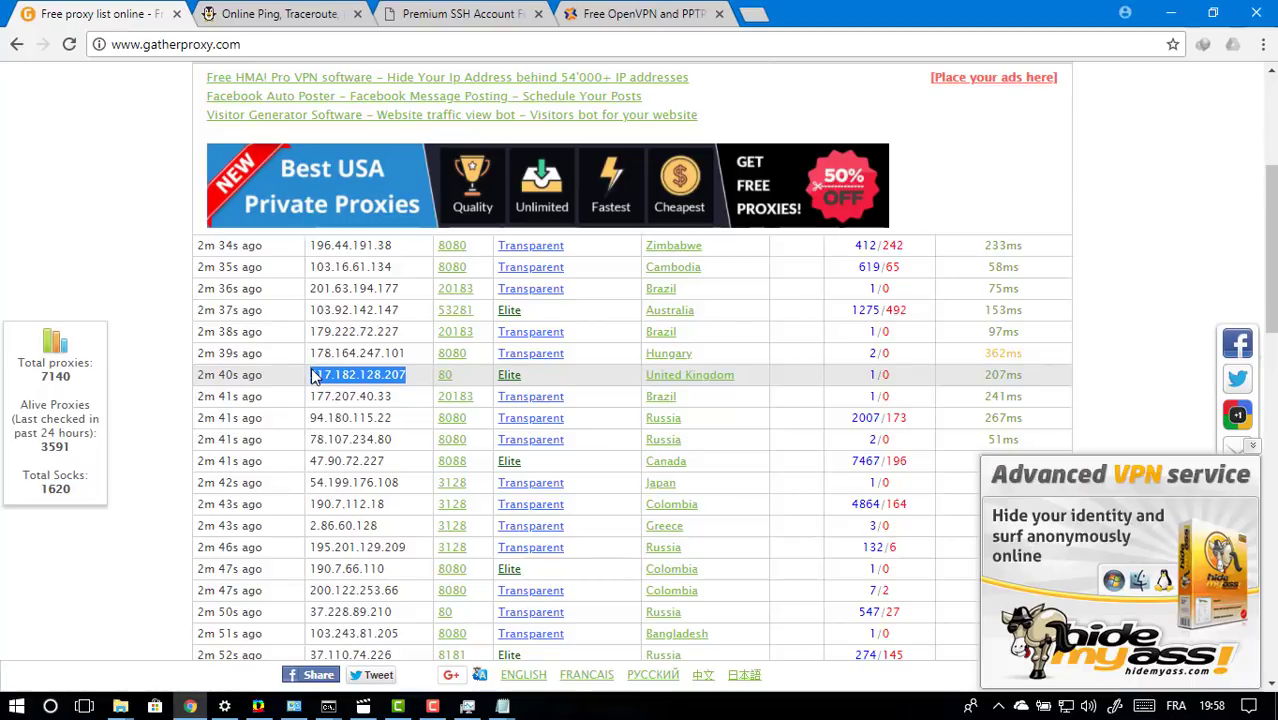
{"action": "left_click", "coordinate": [290, 14]}
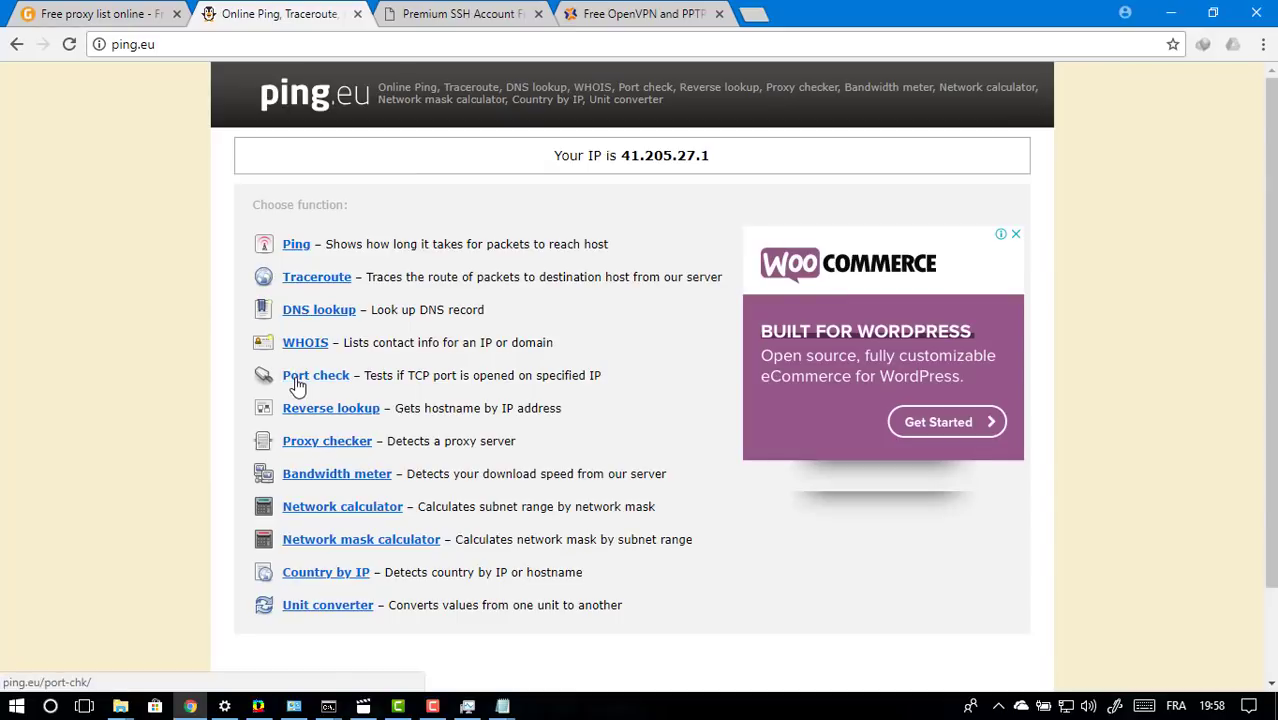
{"action": "right_click", "coordinate": [297, 385]}
{"action": "left_click", "coordinate": [319, 394]}
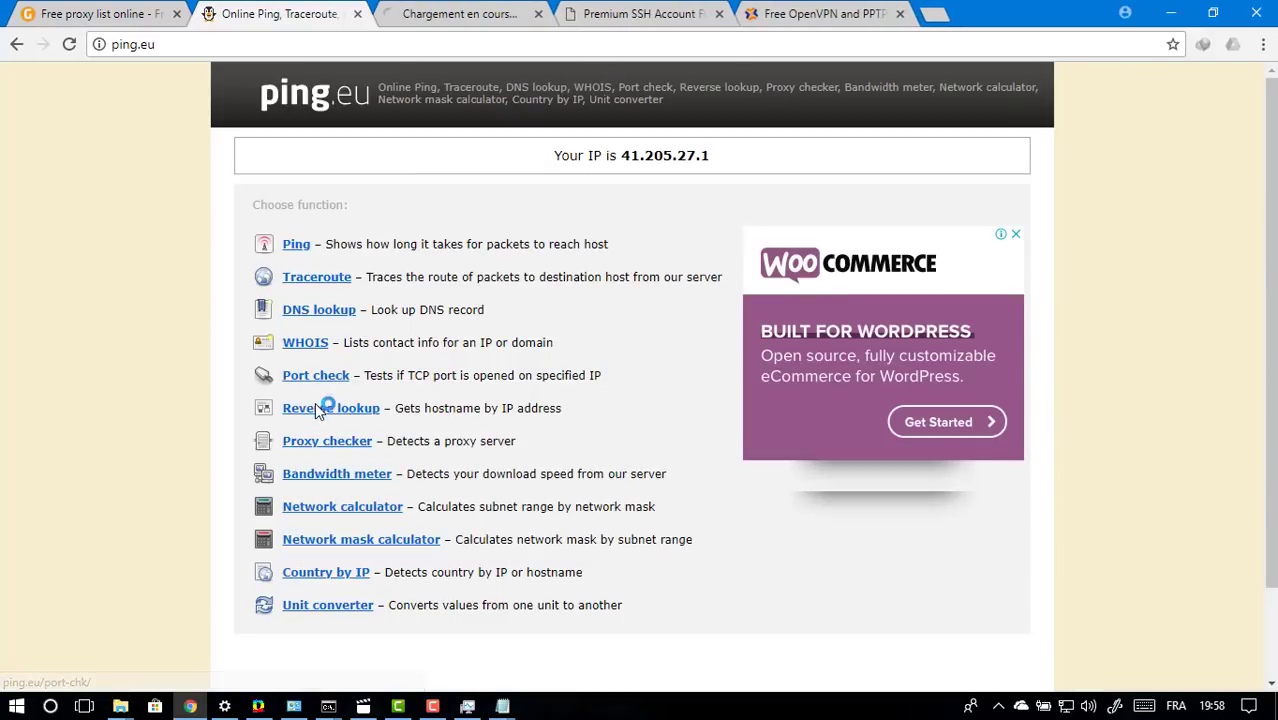
{"action": "left_click", "coordinate": [327, 441]}
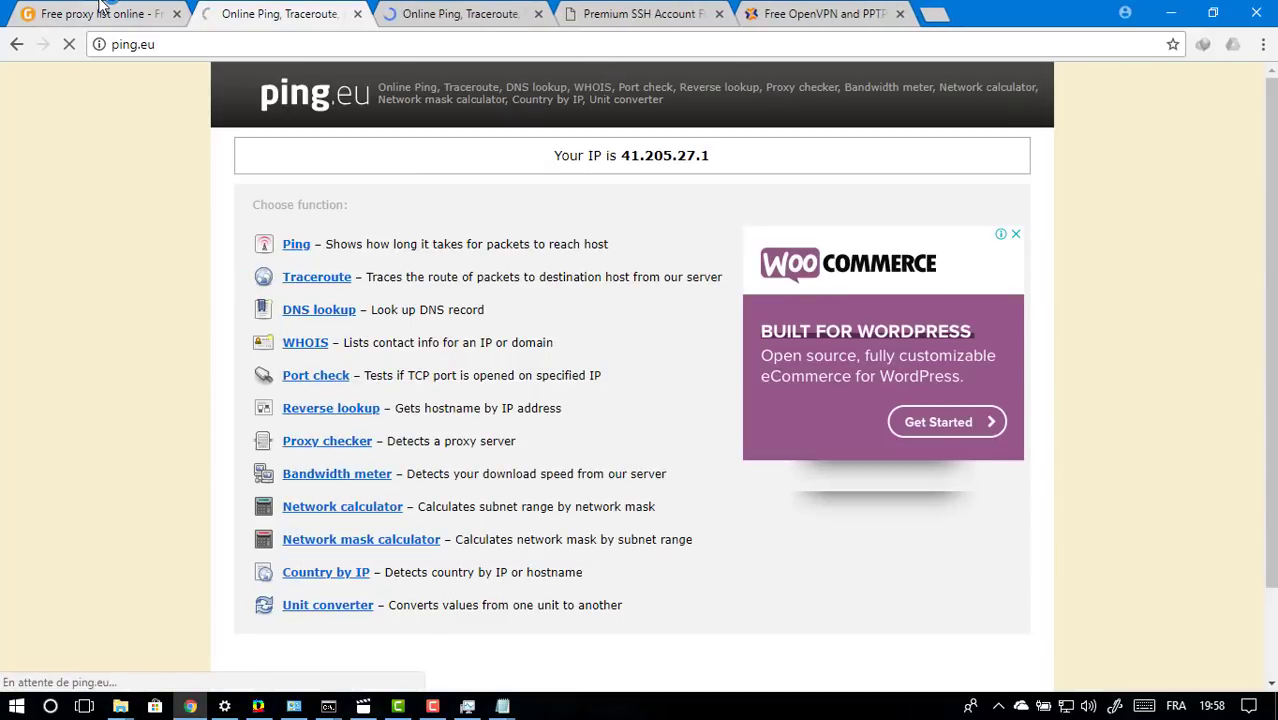
Step: Find the Russian proxy 37.228.89.210 in the GatherProxy list and copy it
{"action": "left_click", "coordinate": [100, 13]}
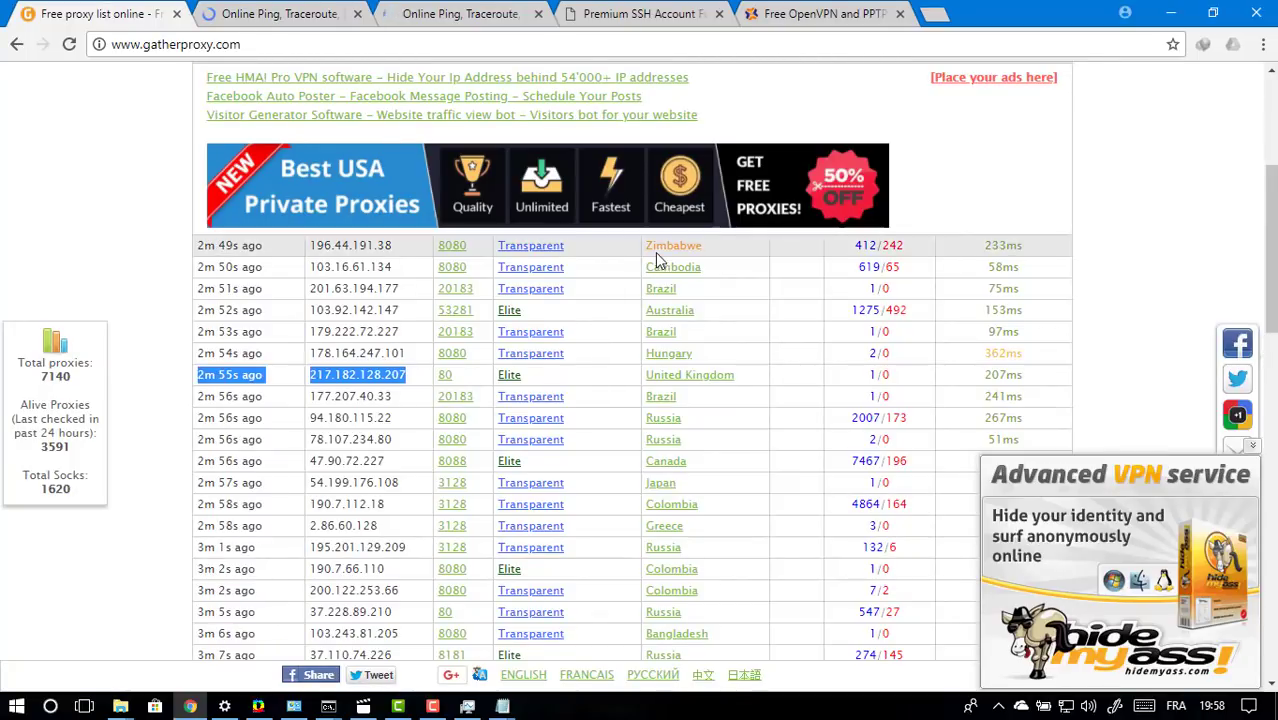
{"action": "scroll", "coordinate": [1273, 213], "scroll_direction": "down", "scroll_amount": 1}
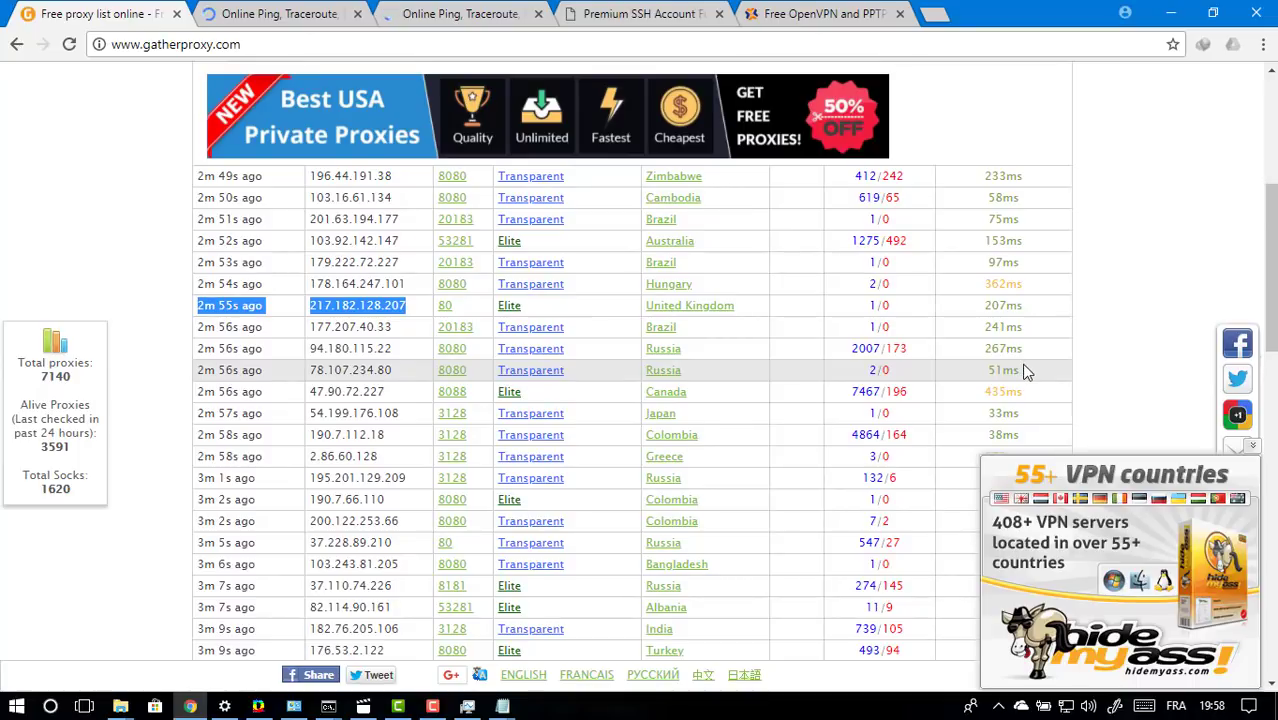
{"action": "left_click", "coordinate": [1015, 372]}
{"action": "double_click", "coordinate": [1015, 372]}
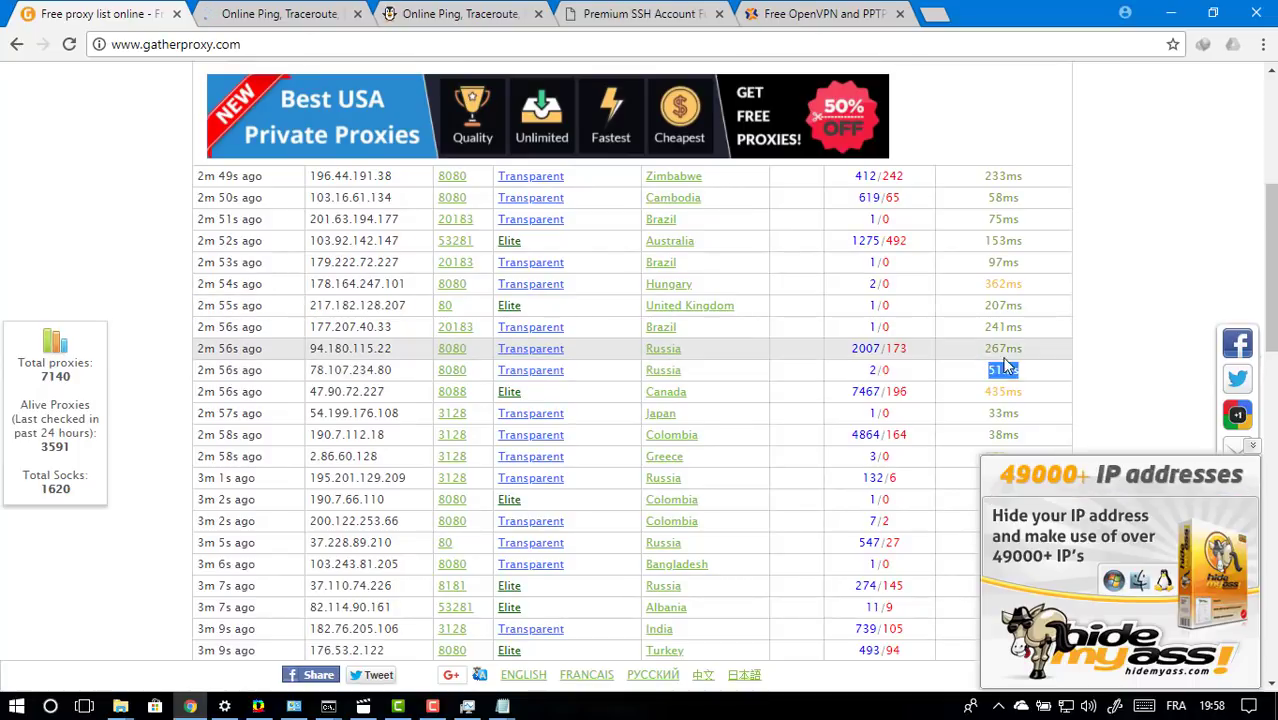
{"action": "left_click", "coordinate": [1000, 330]}
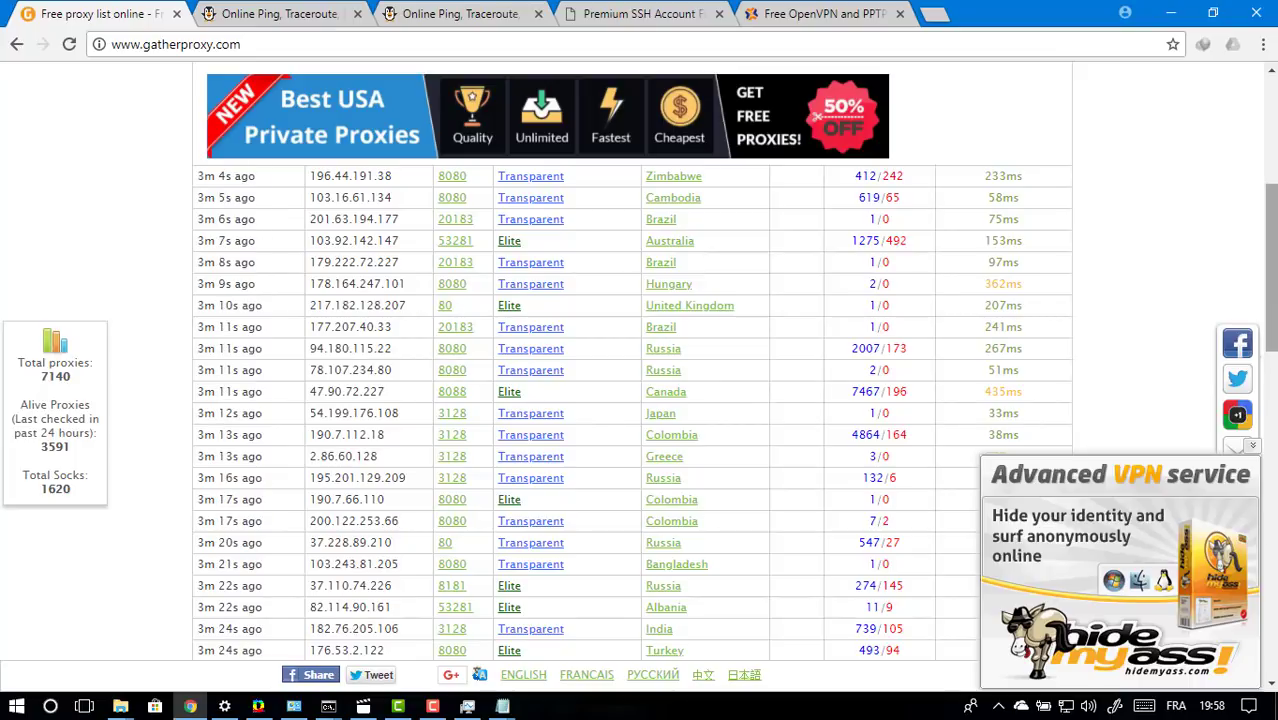
{"action": "scroll", "coordinate": [634, 360], "scroll_direction": "down", "scroll_amount": 3}
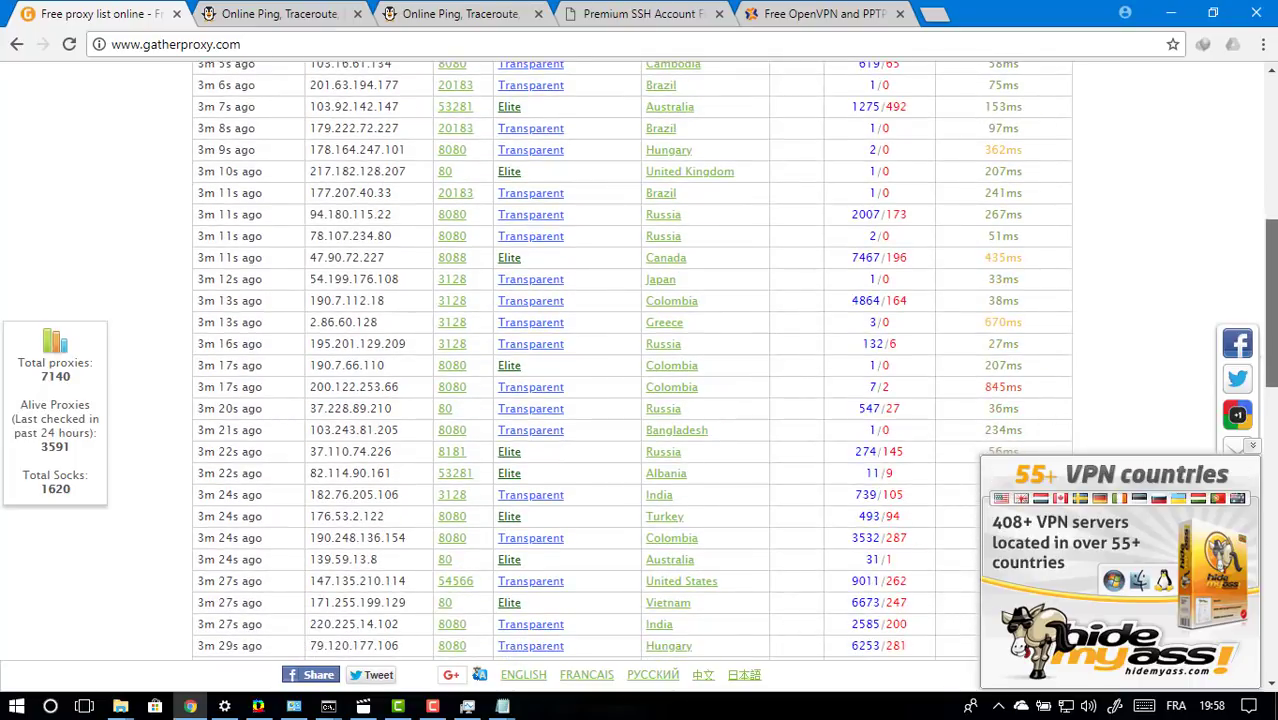
{"action": "scroll", "coordinate": [634, 360], "scroll_direction": "down", "scroll_amount": 1}
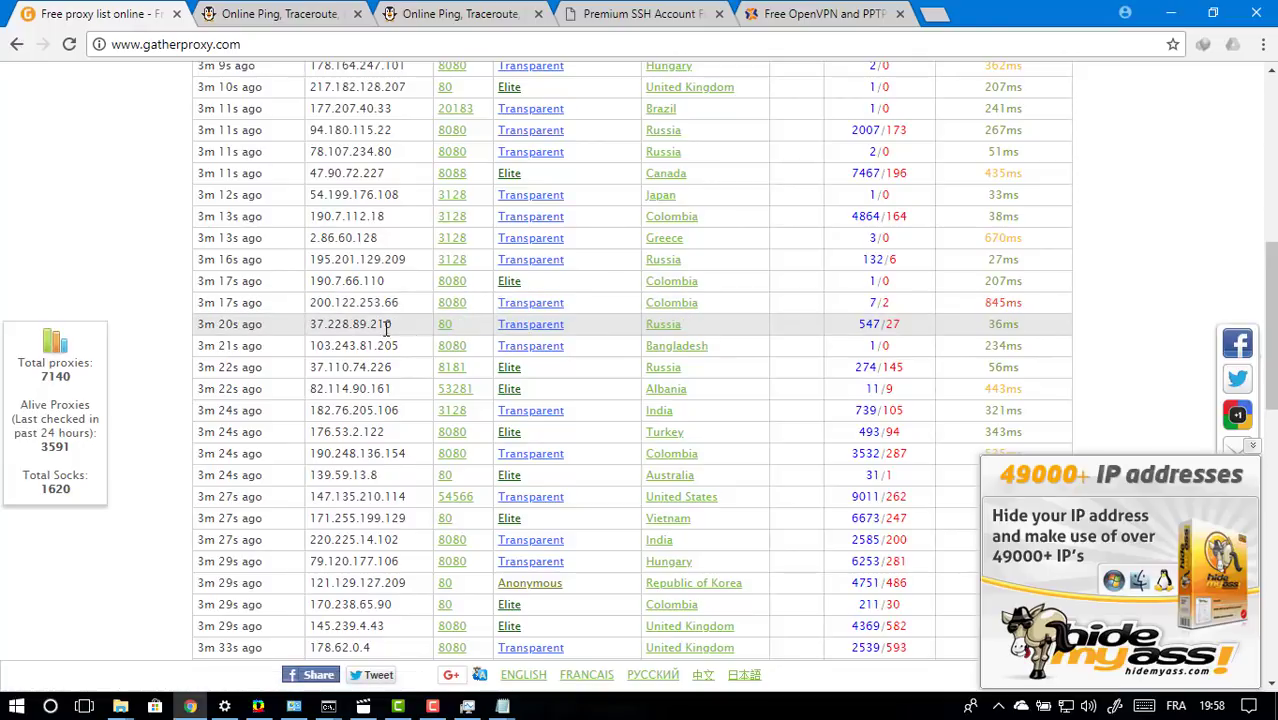
{"action": "left_click_drag", "start_coordinate": [388, 325], "coordinate": [297, 336]}
{"action": "key", "text": "ctrl+c"}
{"action": "right_click", "coordinate": [328, 325]}
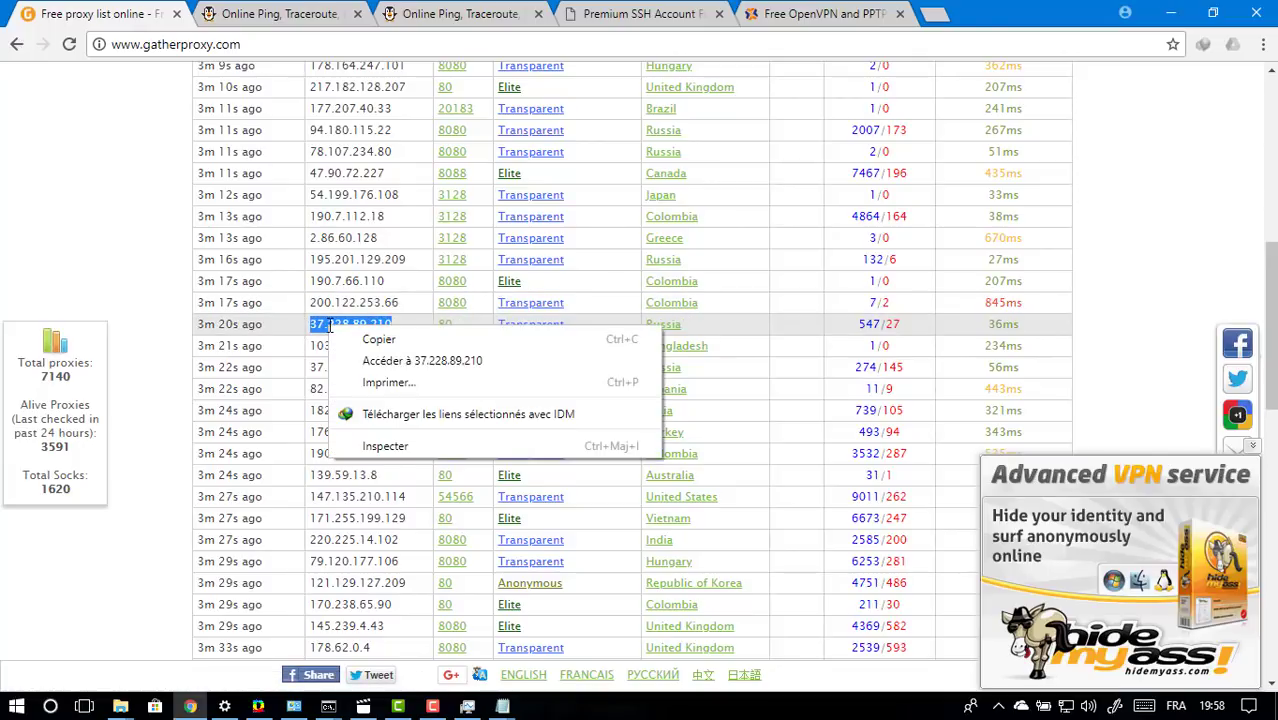
{"action": "left_click", "coordinate": [378, 340]}
Step: Check 37.228.89.210 on port 80 in ping.eu's Proxy checker
{"action": "left_click", "coordinate": [300, 14]}
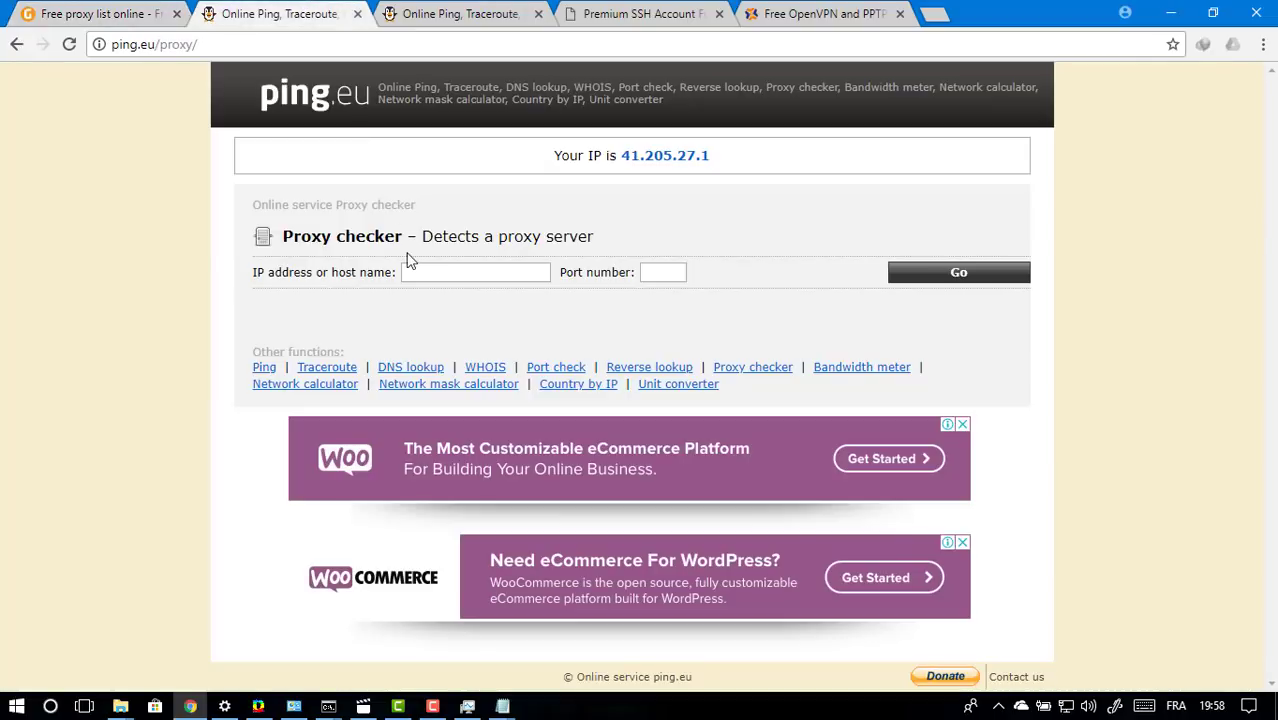
{"action": "left_click", "coordinate": [441, 273]}
{"action": "key", "text": "ctrl+v"}
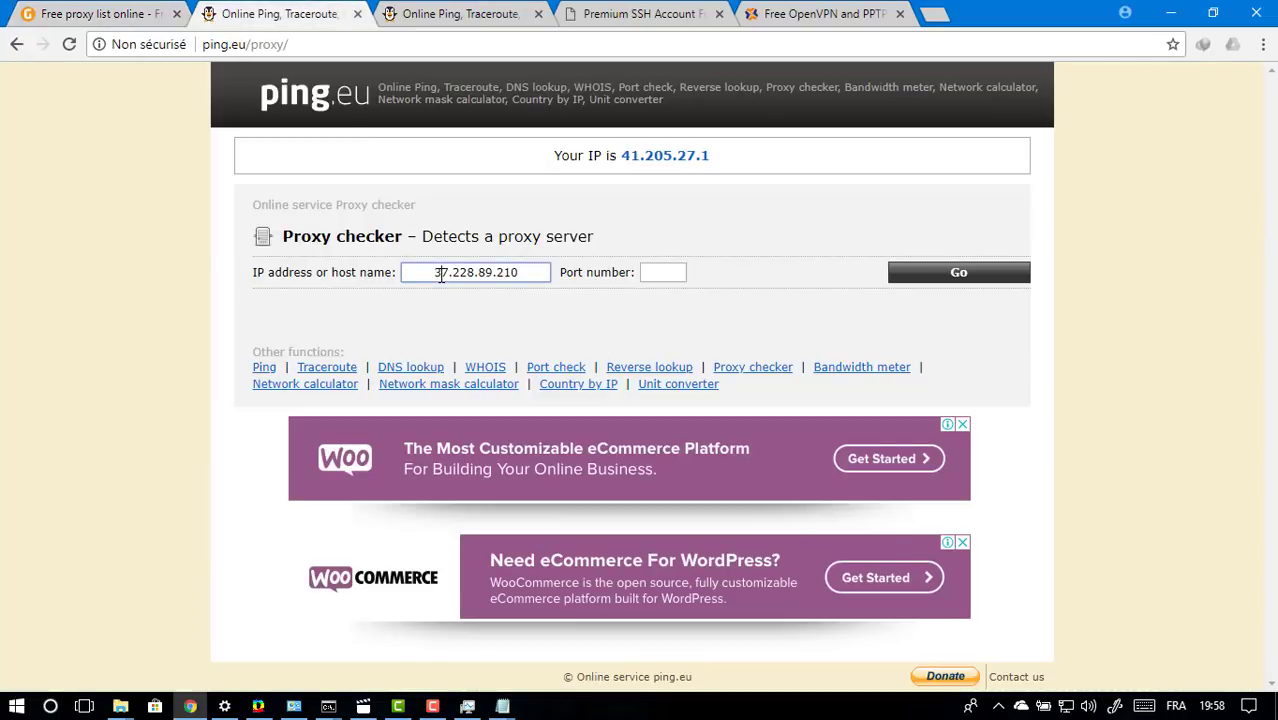
{"action": "left_click_drag", "start_coordinate": [441, 275], "coordinate": [370, 259]}
{"action": "type", "text": "3"}
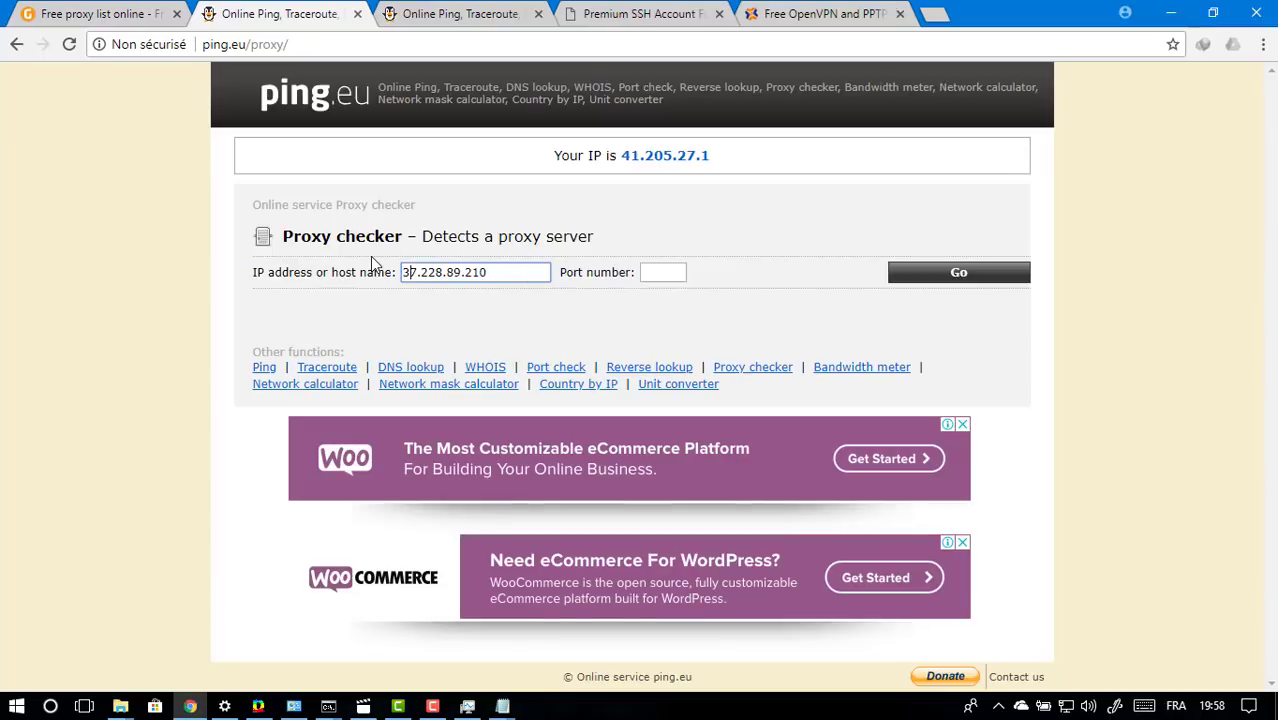
{"action": "left_click", "coordinate": [684, 274]}
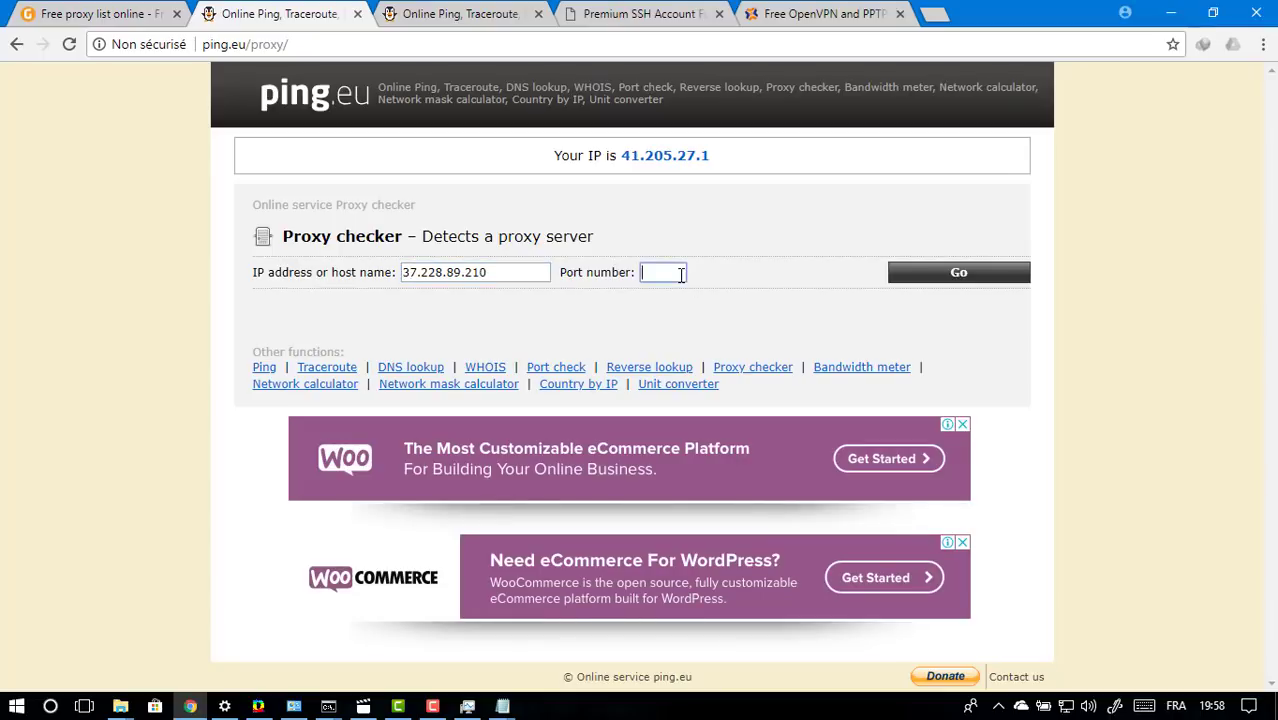
{"action": "type", "text": "80"}
{"action": "key", "text": "Return"}
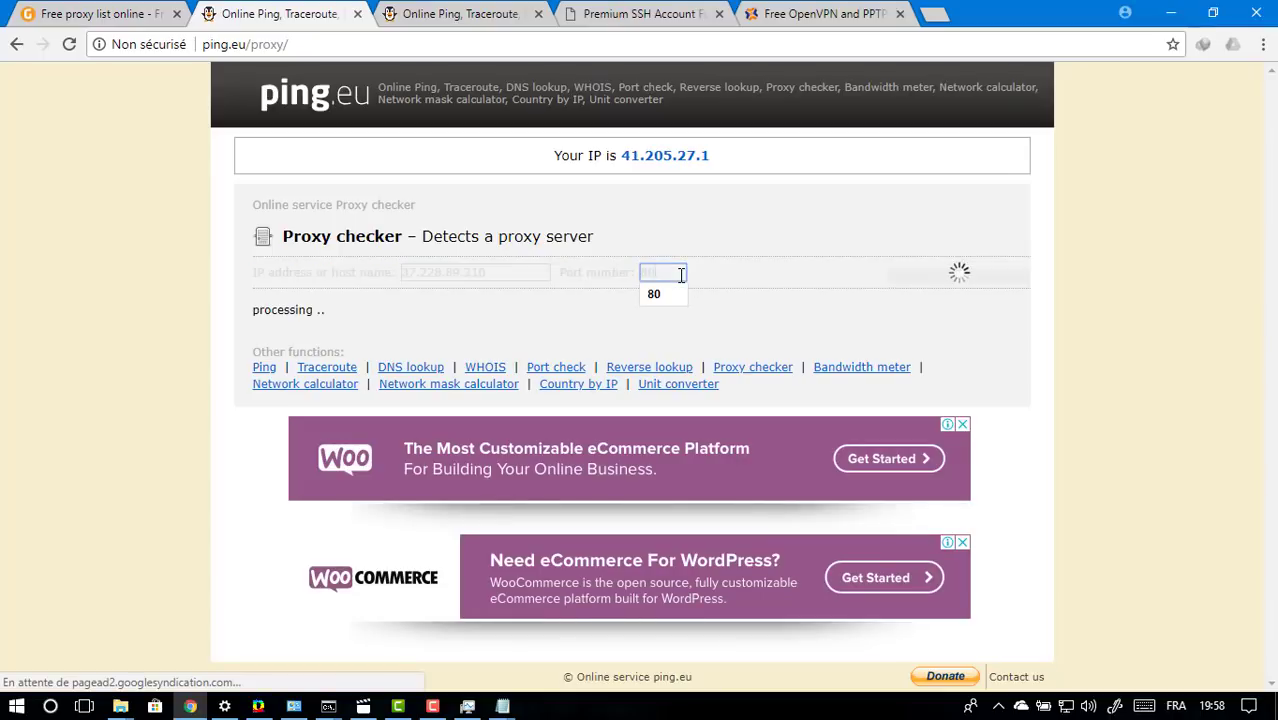
Step: Run a Port check on 37.228.89.210, port 80, and review both results
{"action": "left_click", "coordinate": [433, 14]}
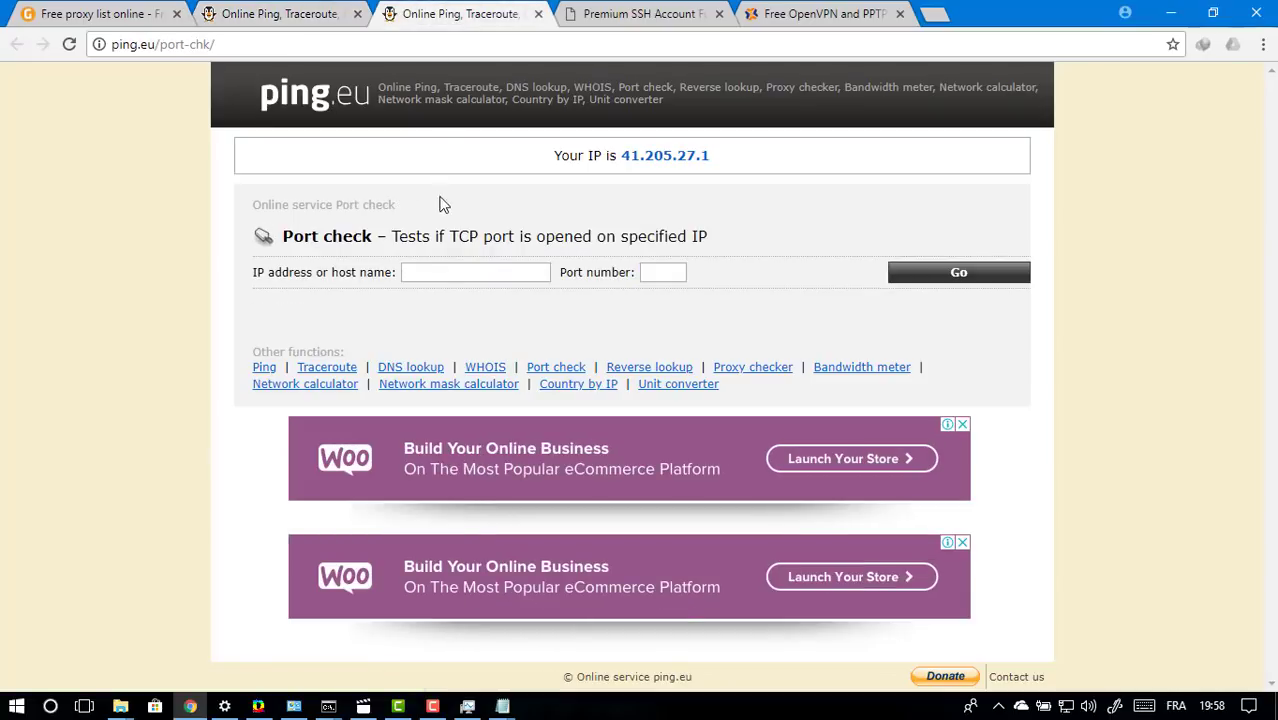
{"action": "left_click", "coordinate": [438, 274]}
{"action": "key", "text": "ctrl+v"}
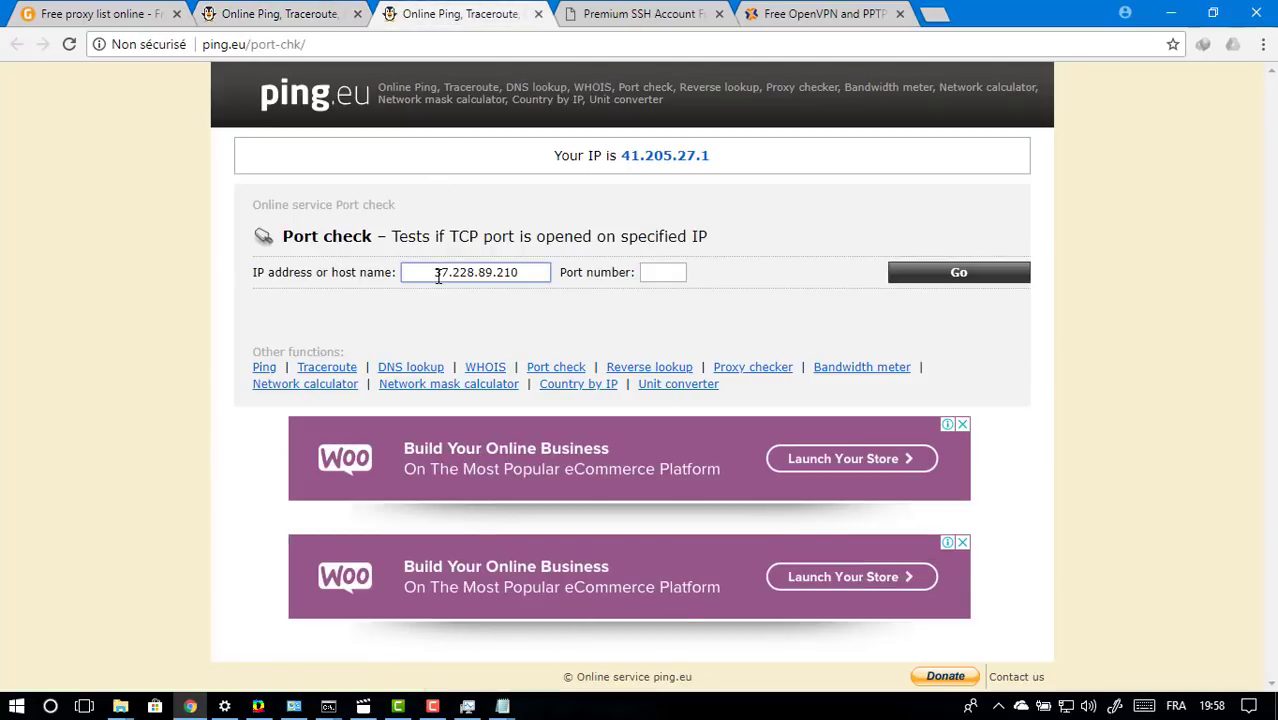
{"action": "left_click_drag", "start_coordinate": [438, 276], "coordinate": [283, 276]}
{"action": "key", "text": "Tab"}
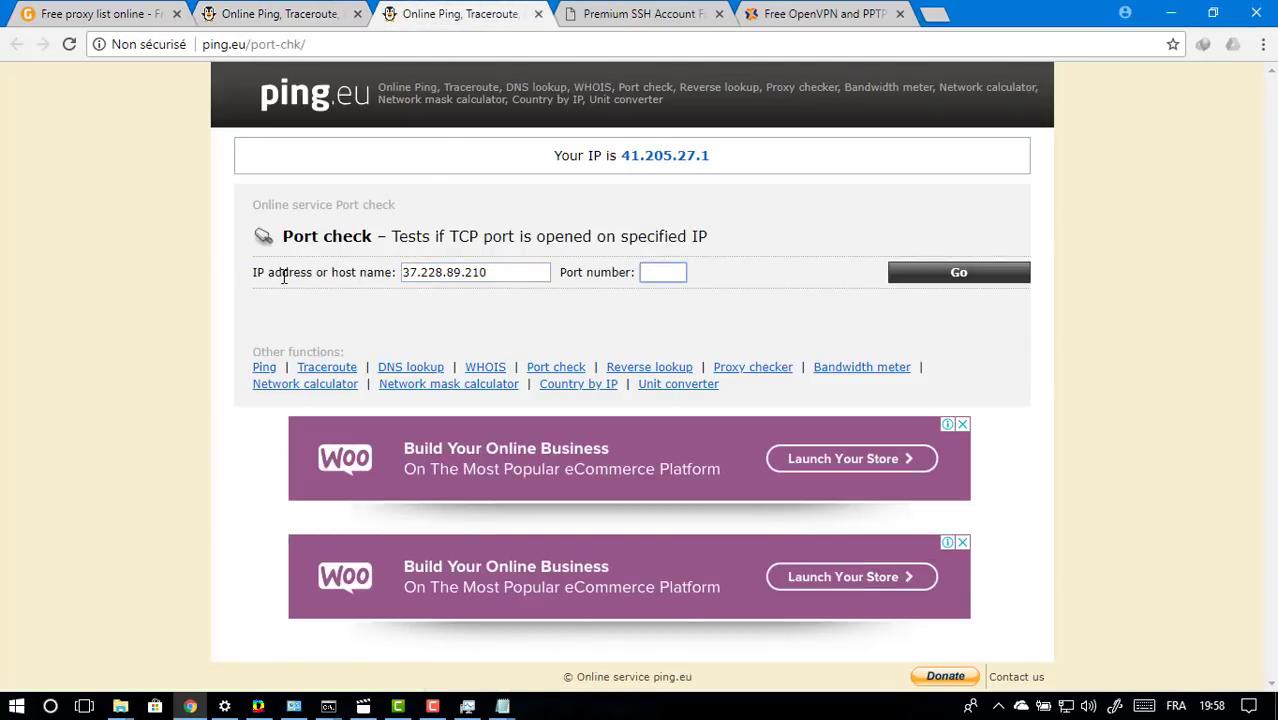
{"action": "type", "text": "80"}
{"action": "key", "text": "Return"}
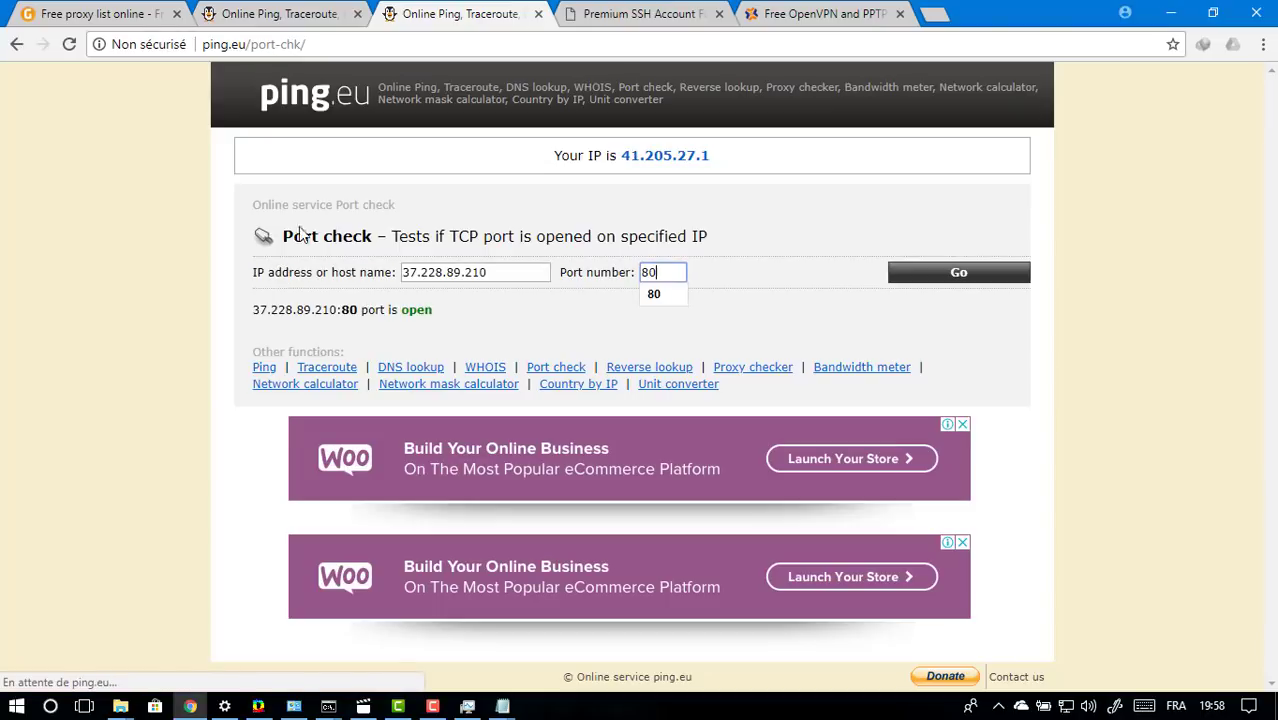
{"action": "key", "text": "ctrl+shift+Tab"}
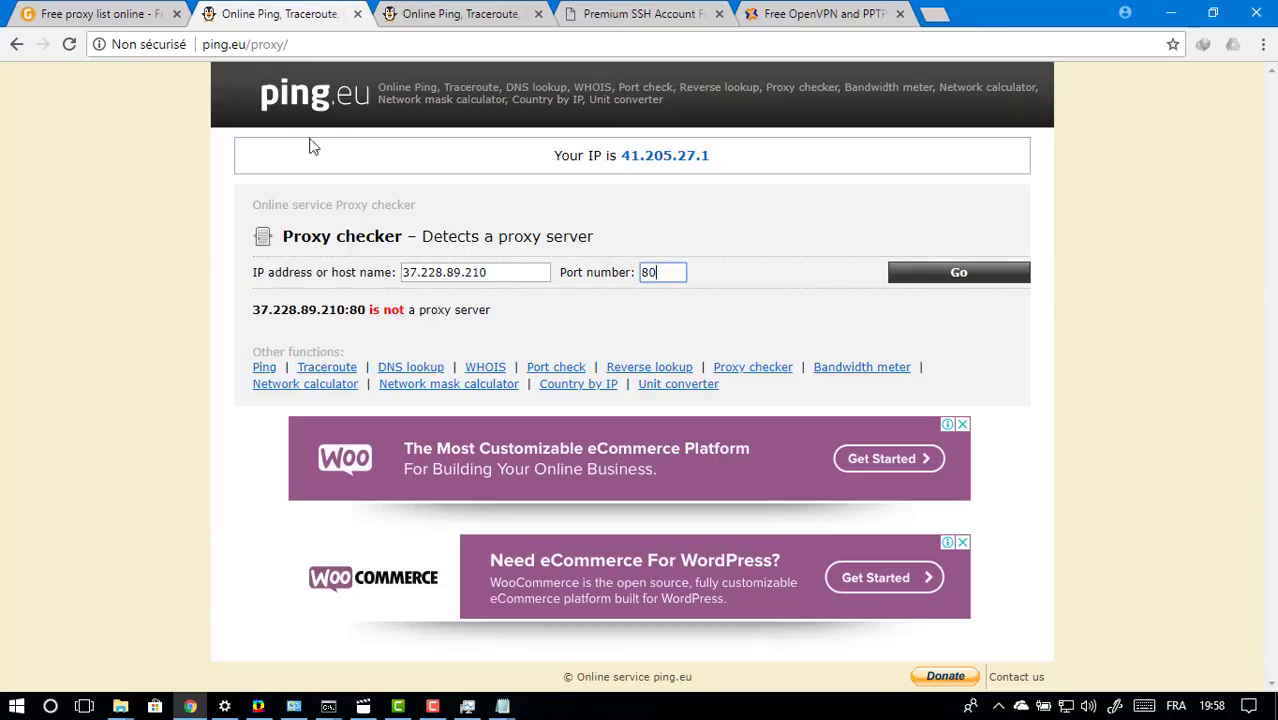
{"action": "left_click", "coordinate": [135, 10]}
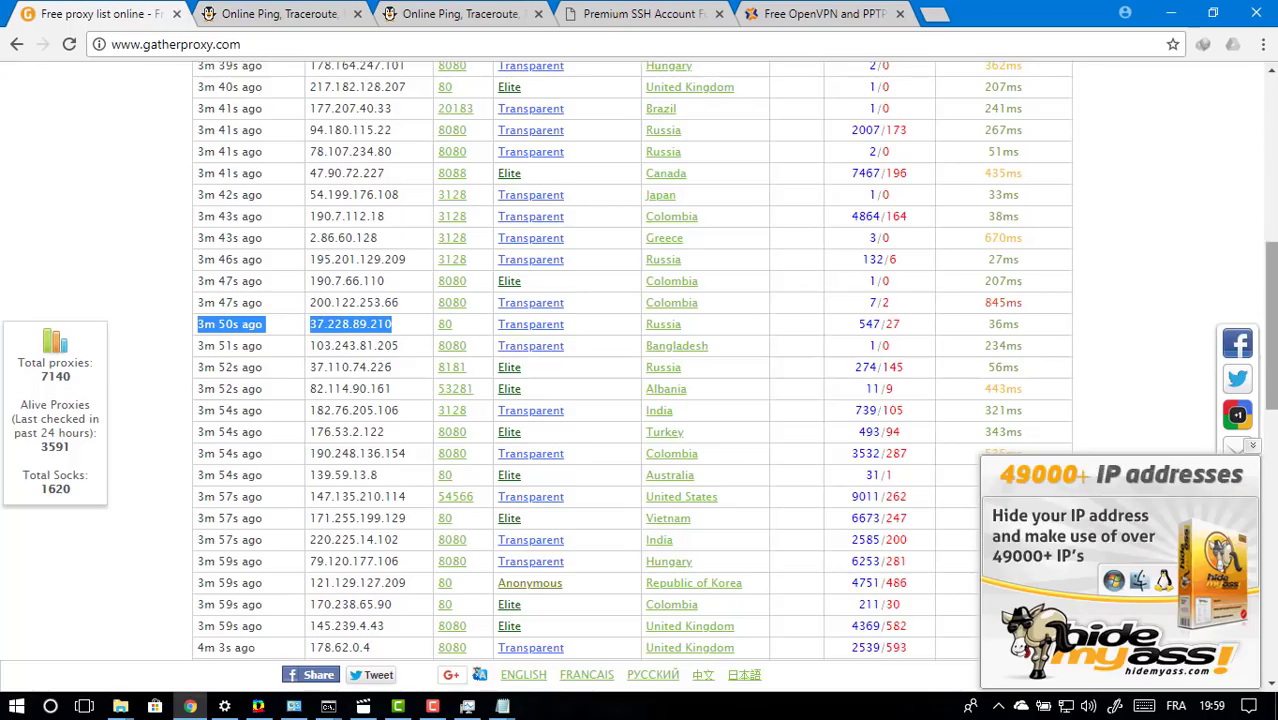
Step: Browse the refreshed proxy list and select the Canadian proxy IP 47.52.18.182
{"action": "left_click_drag", "start_coordinate": [1272, 250], "coordinate": [1272, 370]}
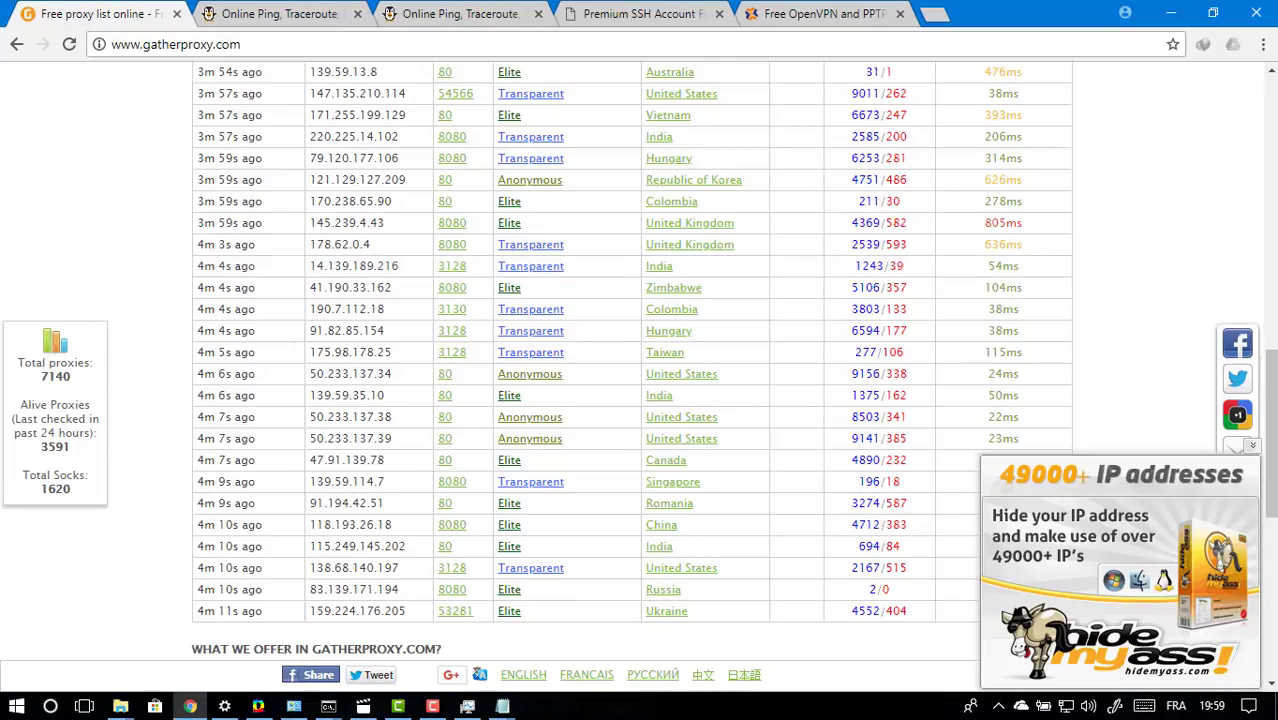
{"action": "scroll", "coordinate": [860, 430], "scroll_direction": "down", "scroll_amount": 2}
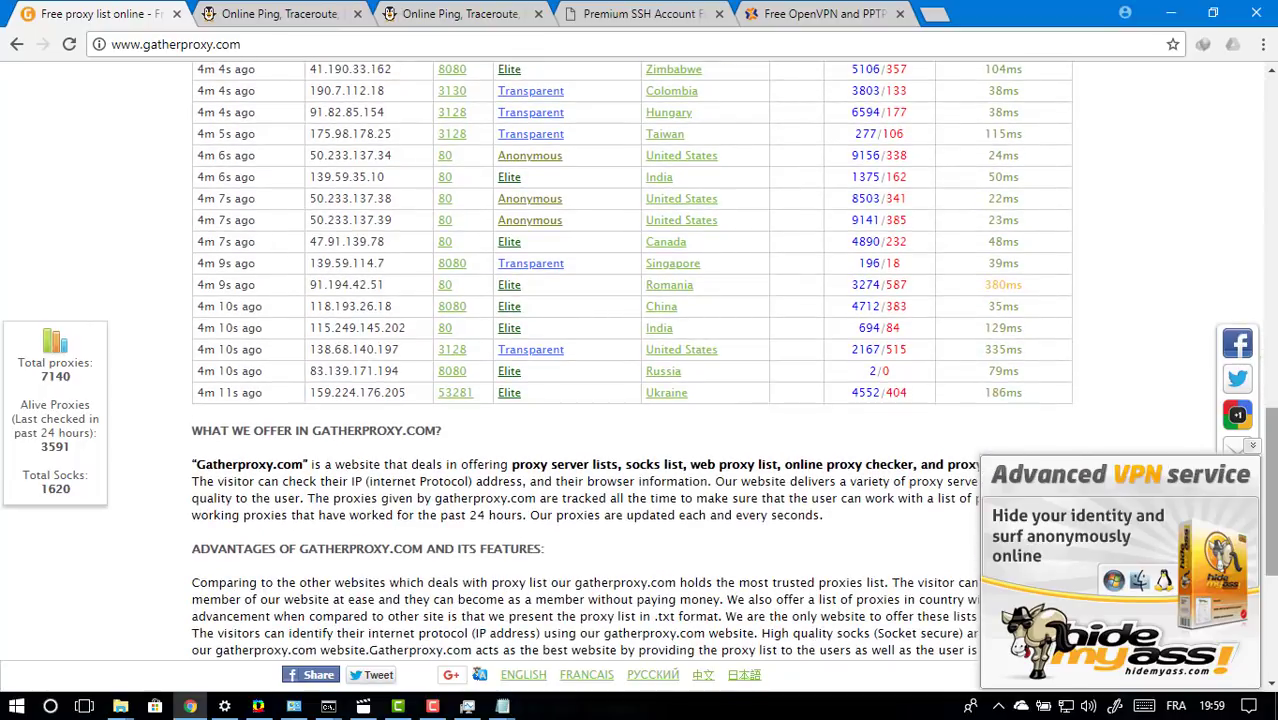
{"action": "left_click", "coordinate": [648, 377]}
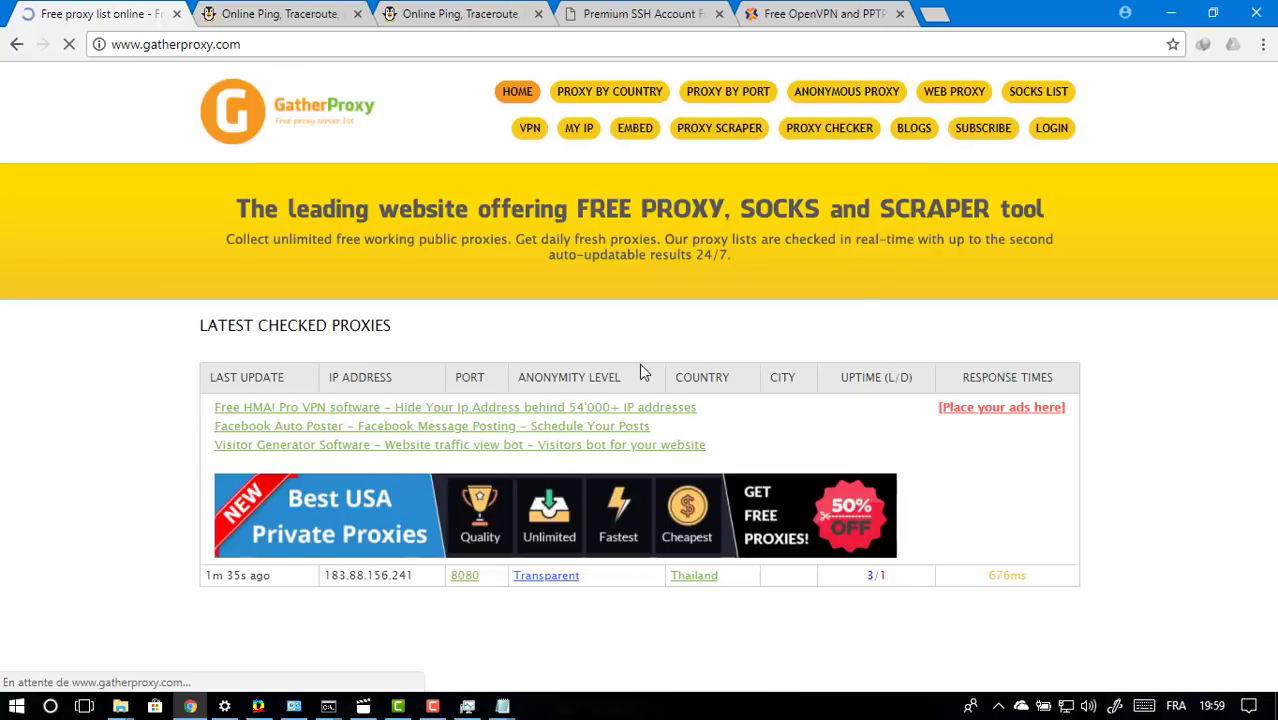
{"action": "scroll", "coordinate": [640, 400], "scroll_direction": "down", "scroll_amount": 3}
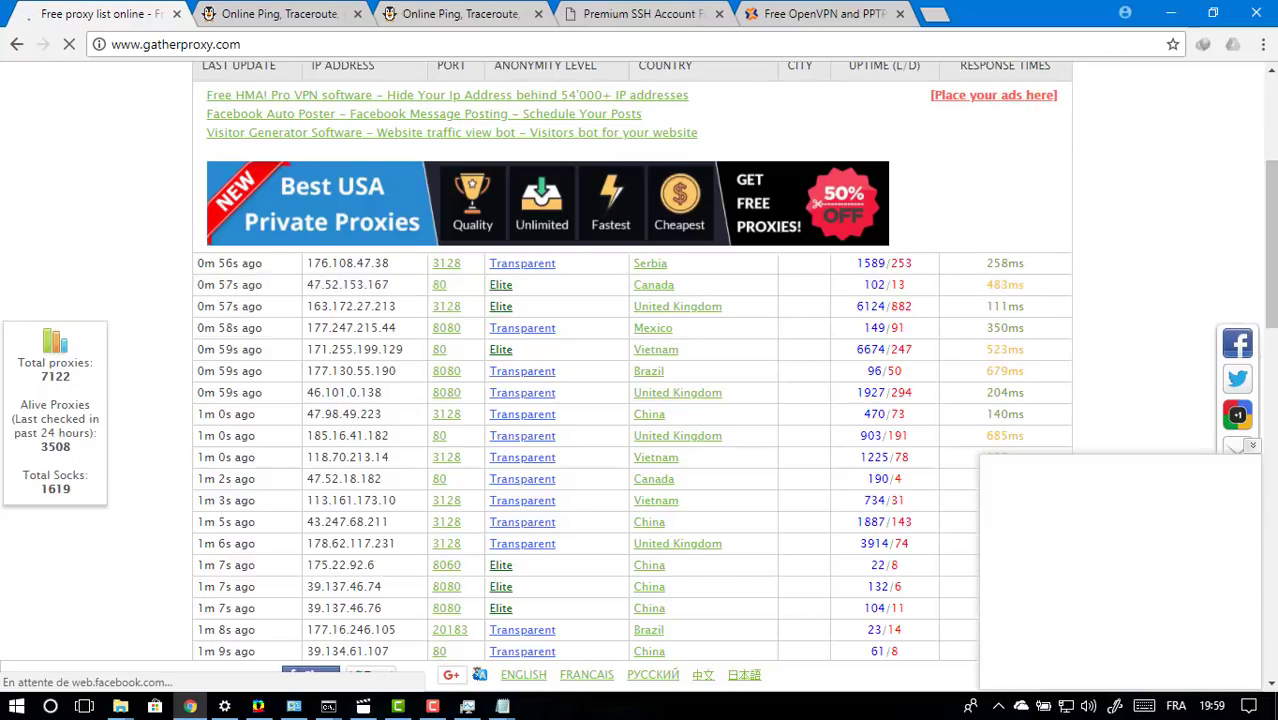
{"action": "scroll", "coordinate": [1270, 240], "scroll_direction": "down", "scroll_amount": 1}
{"action": "left_click_drag", "start_coordinate": [1270, 240], "coordinate": [1273, 260]}
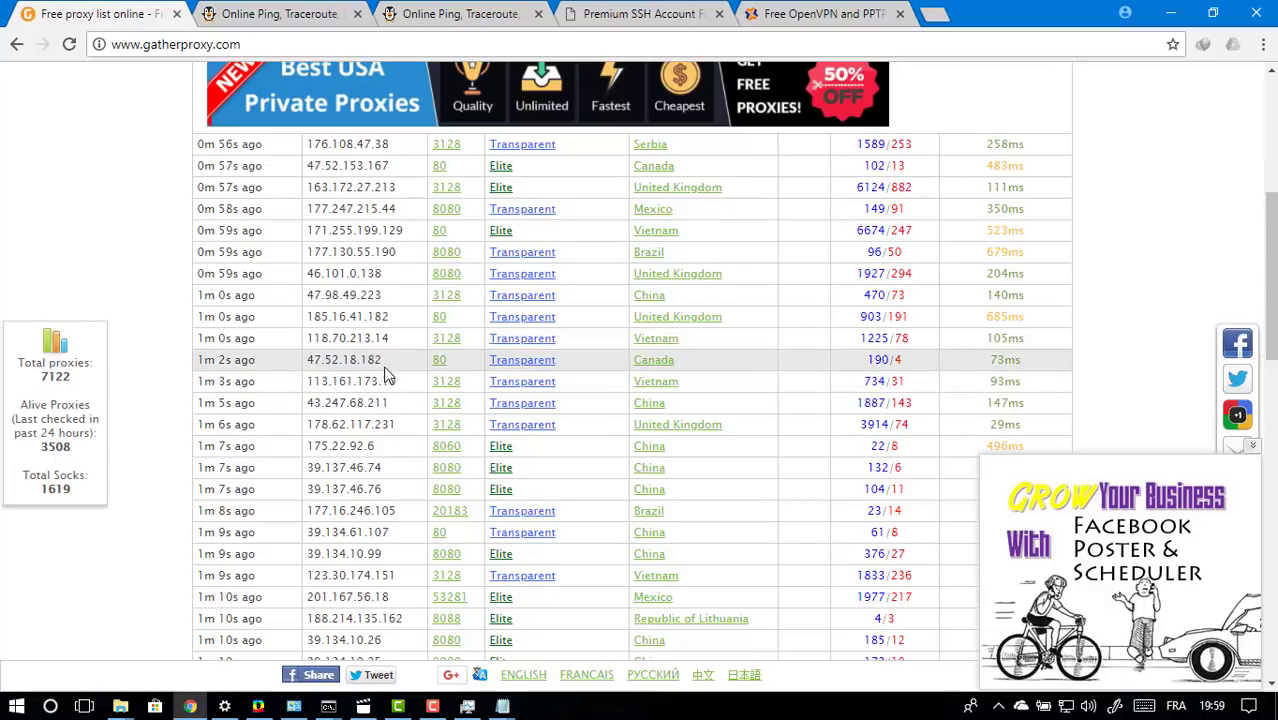
{"action": "left_click_drag", "start_coordinate": [398, 362], "coordinate": [308, 362]}
{"action": "key", "text": "ctrl+c"}
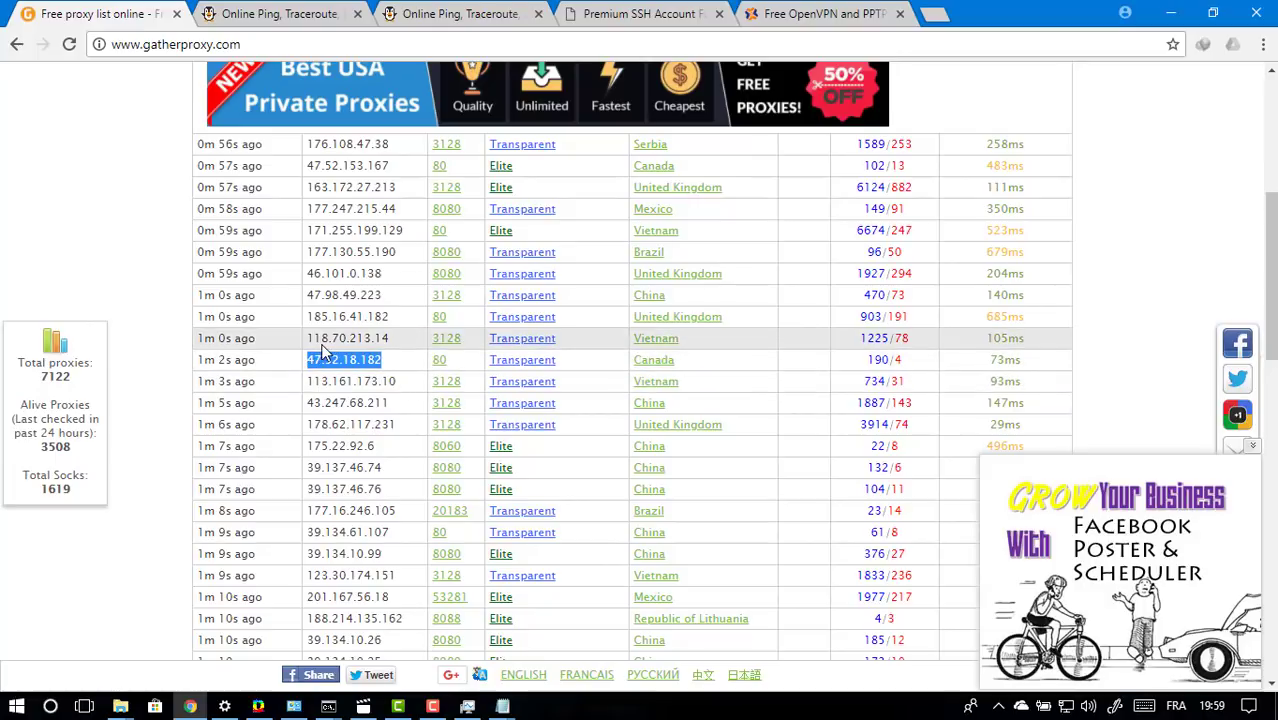
Step: Check 47.52.18.182 on port 80 in the Proxy checker
{"action": "left_click", "coordinate": [315, 12]}
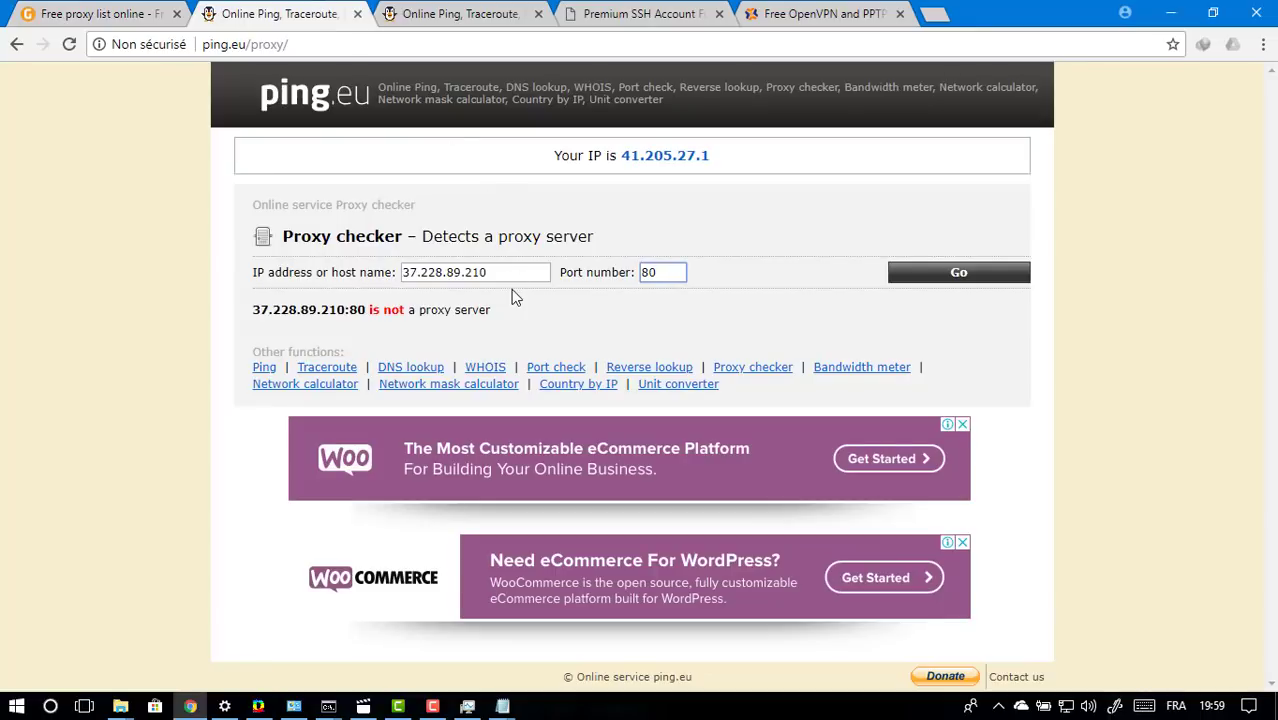
{"action": "left_click_drag", "start_coordinate": [511, 273], "coordinate": [352, 250]}
{"action": "key", "text": "ctrl+v"}
{"action": "key", "text": "Return"}
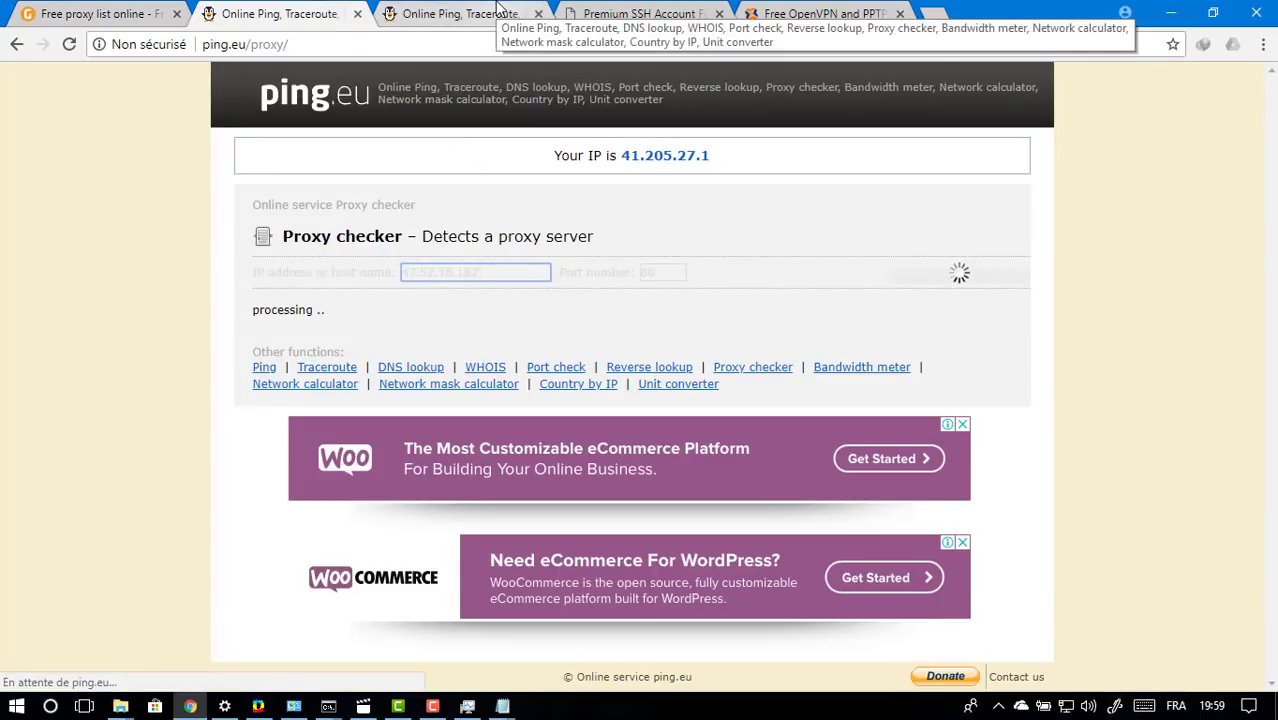
{"action": "key", "text": "Return"}
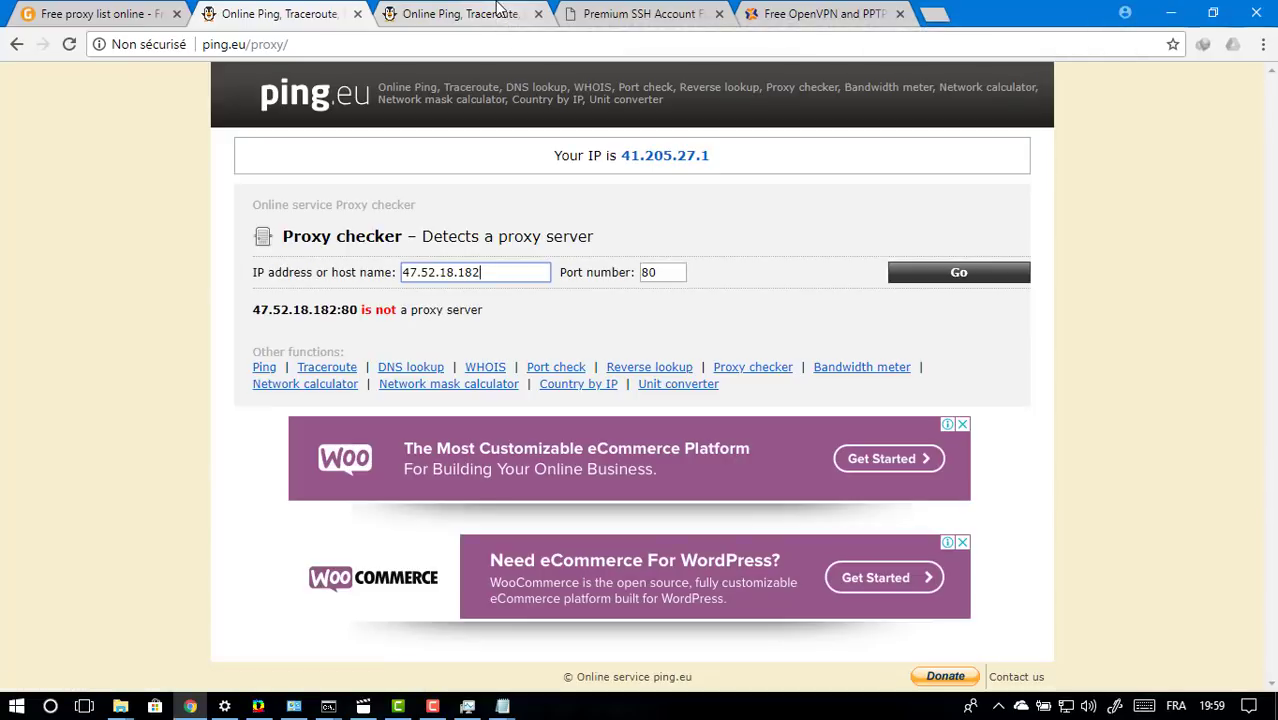
Step: Copy 39.134.61.107 from the proxy list and check it in the Proxy checker
{"action": "left_click", "coordinate": [131, 13]}
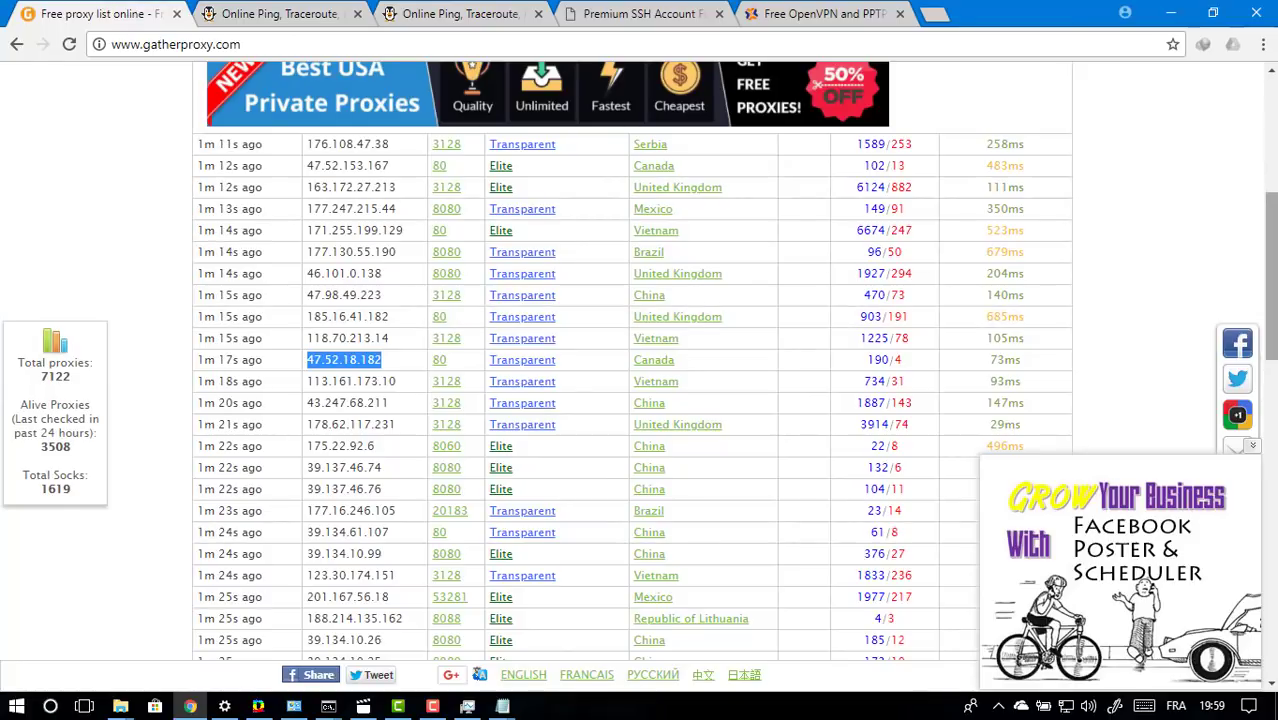
{"action": "scroll", "coordinate": [632, 360], "scroll_direction": "down", "scroll_amount": 1}
{"action": "scroll", "coordinate": [1018, 322], "scroll_direction": "down", "scroll_amount": 3}
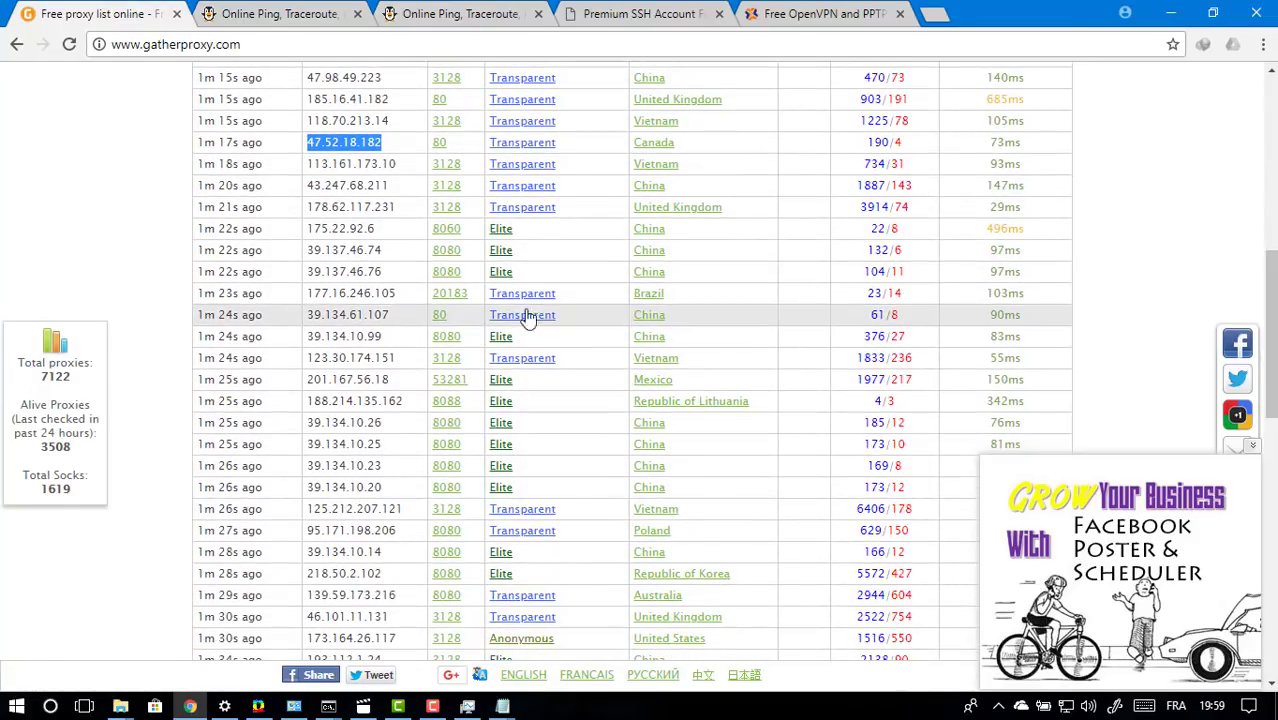
{"action": "left_click_drag", "start_coordinate": [414, 316], "coordinate": [283, 318]}
{"action": "key", "text": "ctrl+c"}
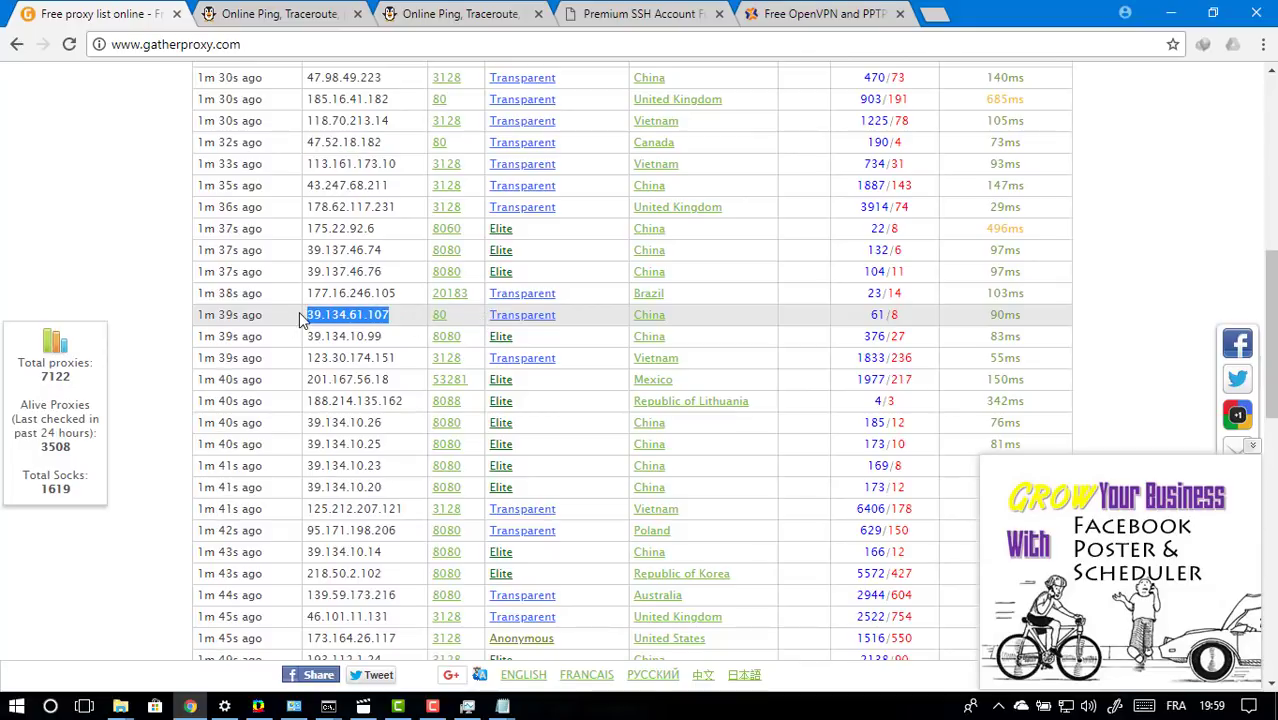
{"action": "left_click", "coordinate": [338, 12]}
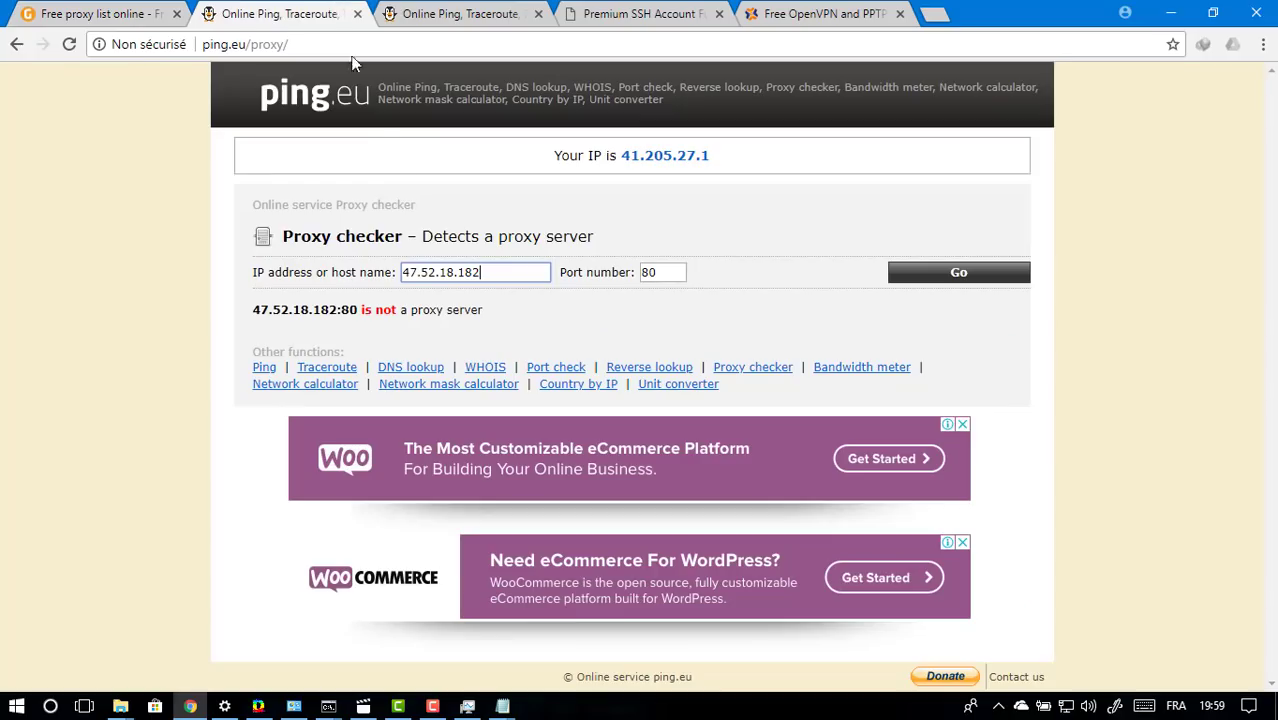
{"action": "double_click", "coordinate": [528, 272]}
{"action": "key", "text": "ctrl+v"}
{"action": "key", "text": "Return"}
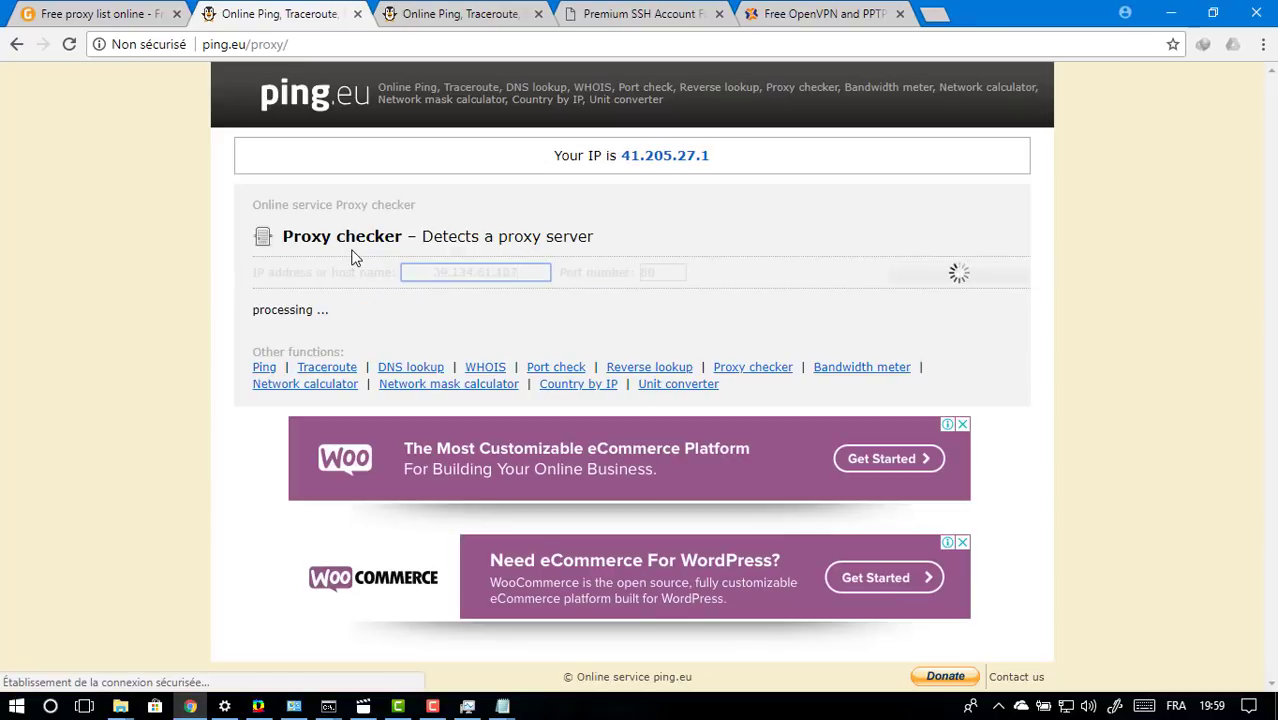
{"action": "left_click", "coordinate": [435, 272]}
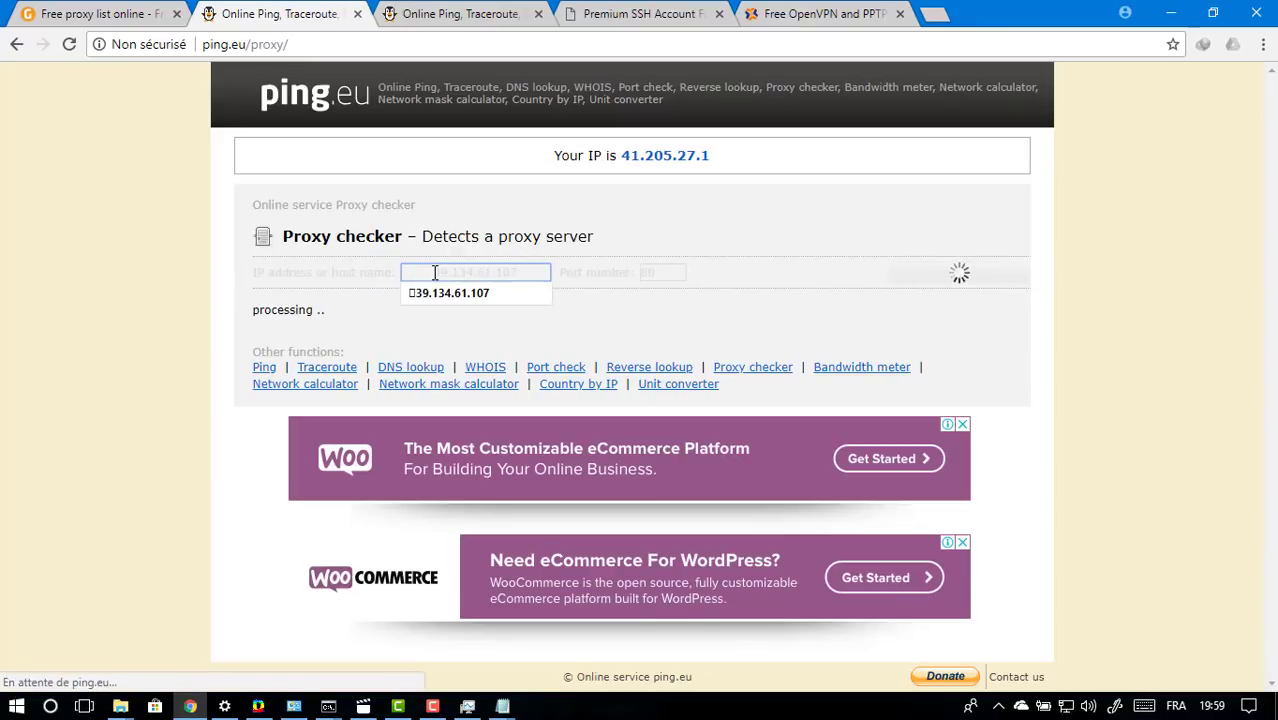
{"action": "left_click_drag", "start_coordinate": [435, 272], "coordinate": [412, 272]}
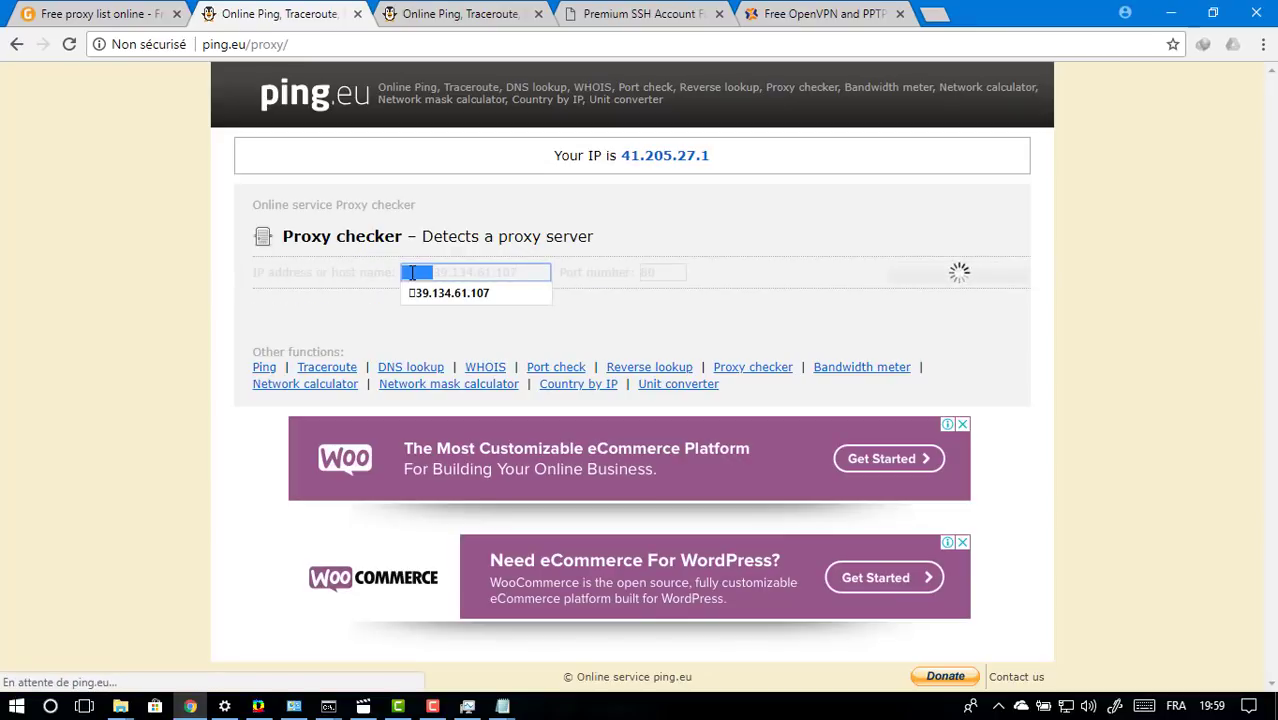
{"action": "left_click", "coordinate": [409, 266]}
{"action": "key", "text": "Return"}
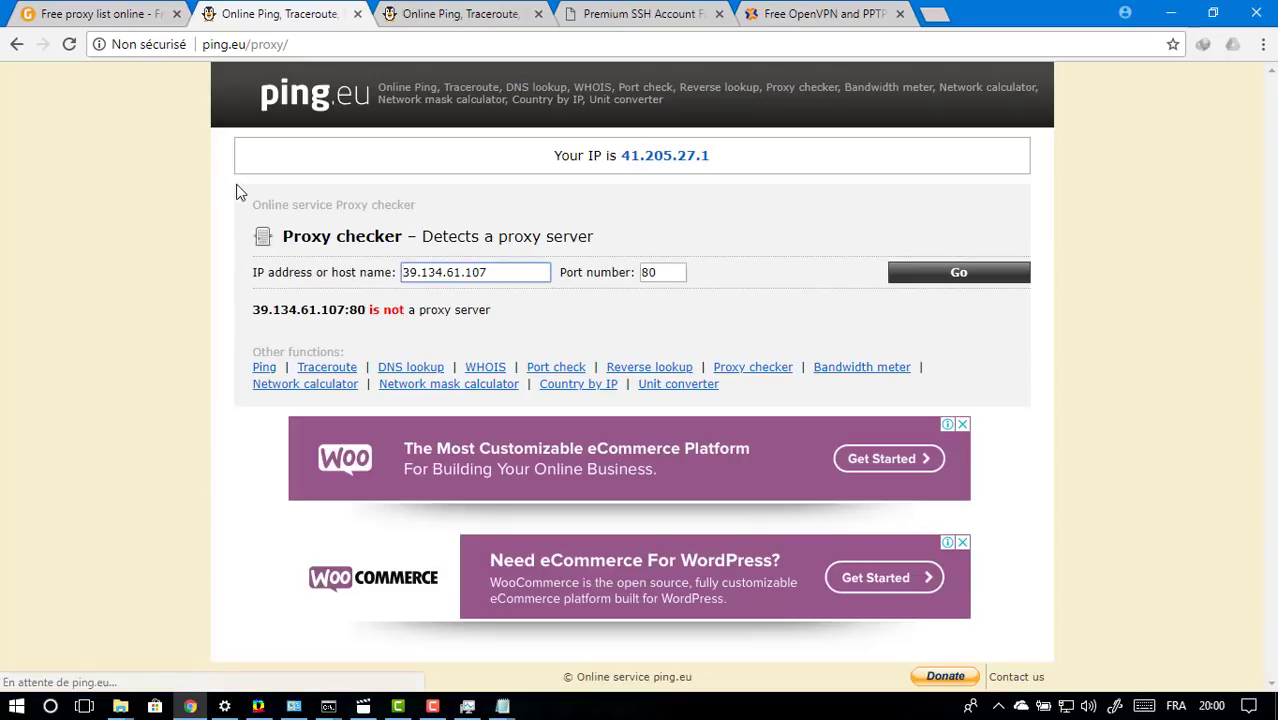
Step: Copy 39.134.10.20 from the proxy list and check it in the Proxy checker
{"action": "left_click", "coordinate": [80, 13]}
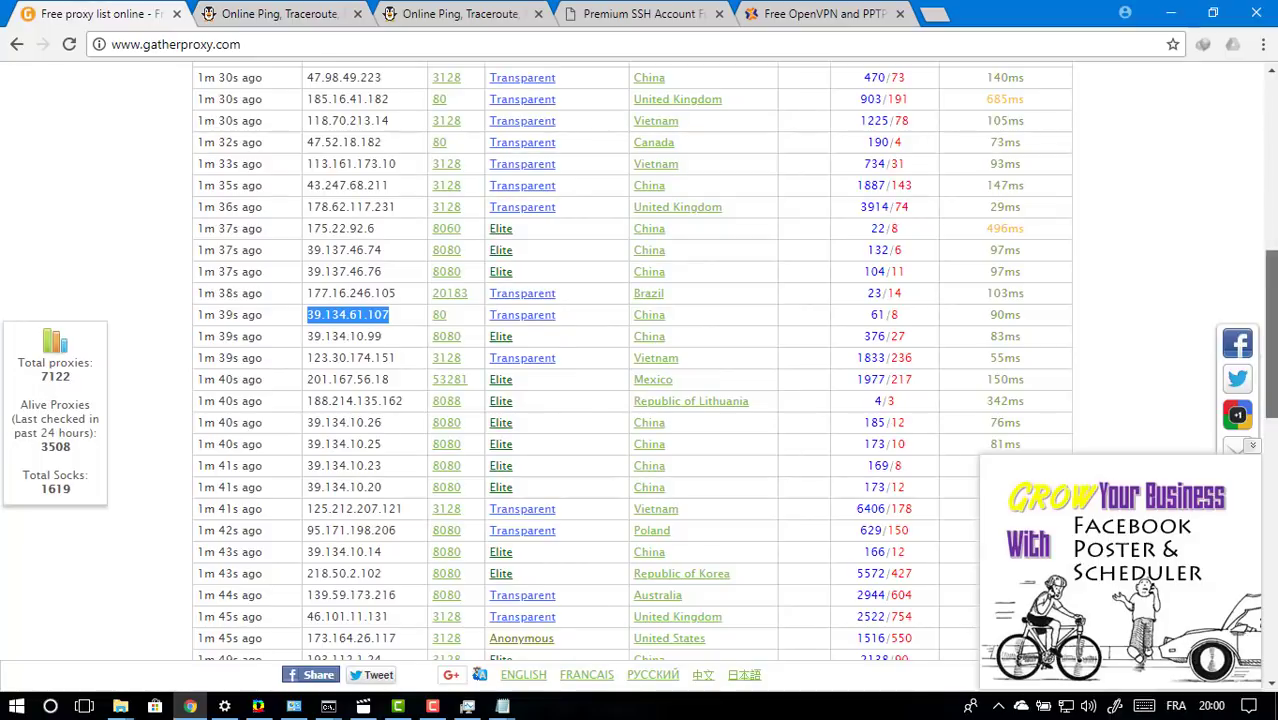
{"action": "scroll", "coordinate": [1270, 330], "scroll_direction": "down", "scroll_amount": 2}
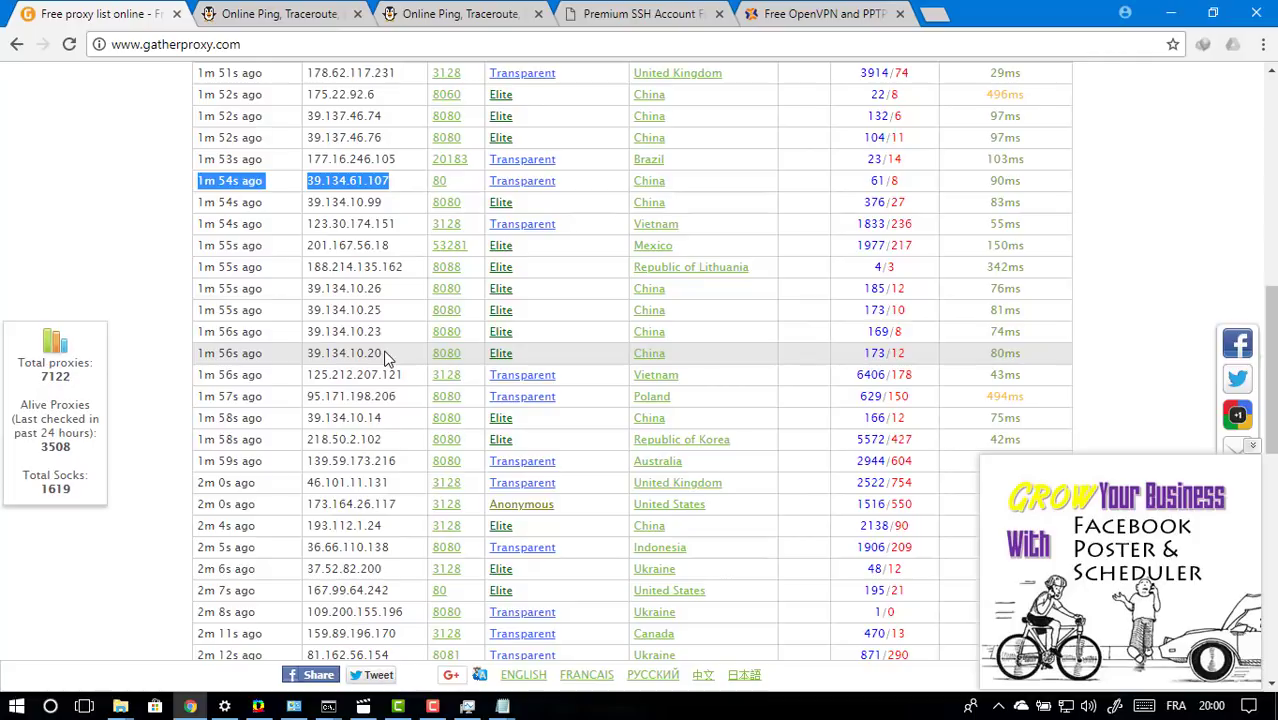
{"action": "left_click_drag", "start_coordinate": [388, 358], "coordinate": [305, 360]}
{"action": "key", "text": "ctrl+c"}
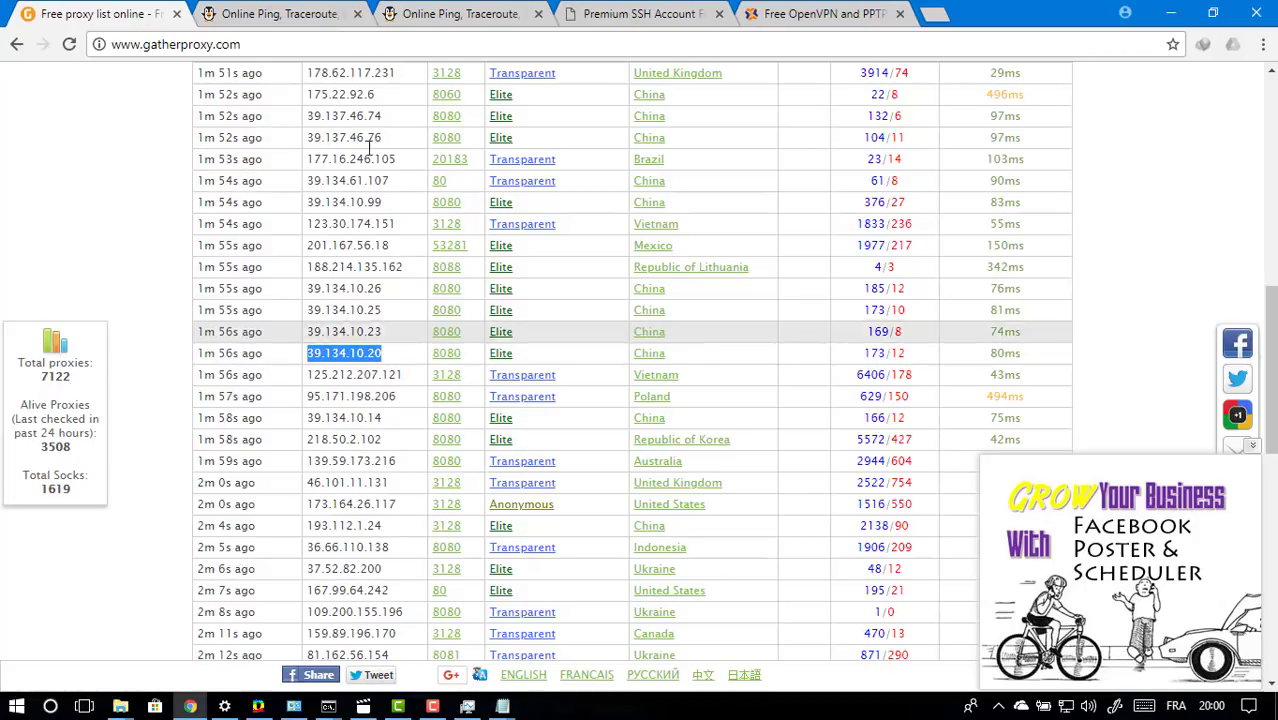
{"action": "left_click", "coordinate": [280, 14]}
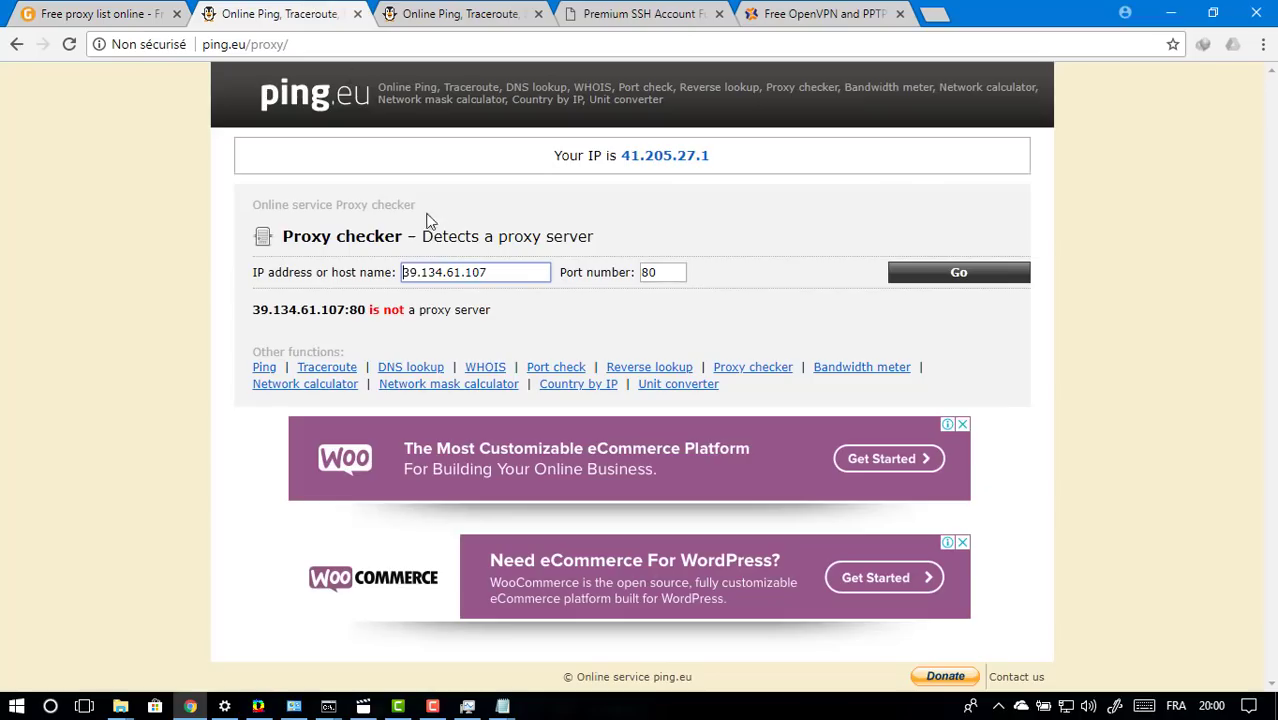
{"action": "double_click", "coordinate": [497, 276]}
{"action": "key", "text": "ctrl+v"}
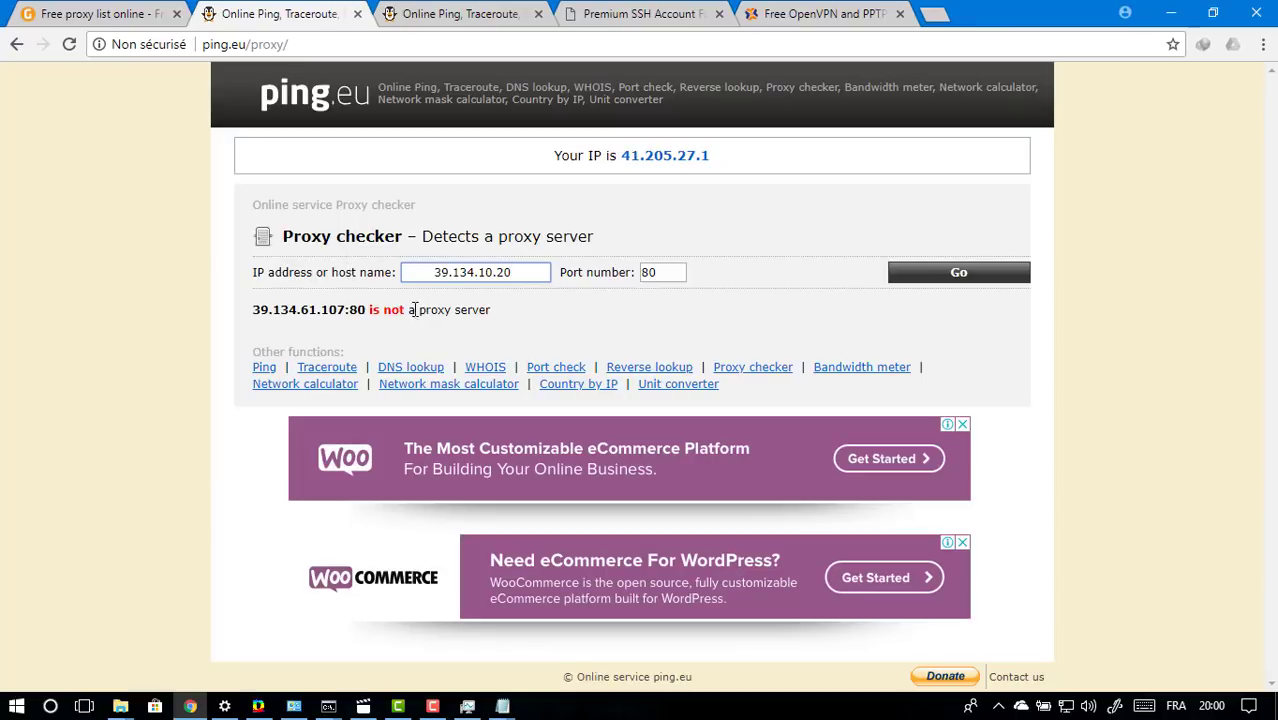
{"action": "left_click_drag", "start_coordinate": [434, 273], "coordinate": [261, 165]}
{"action": "key", "text": "BackSpace"}
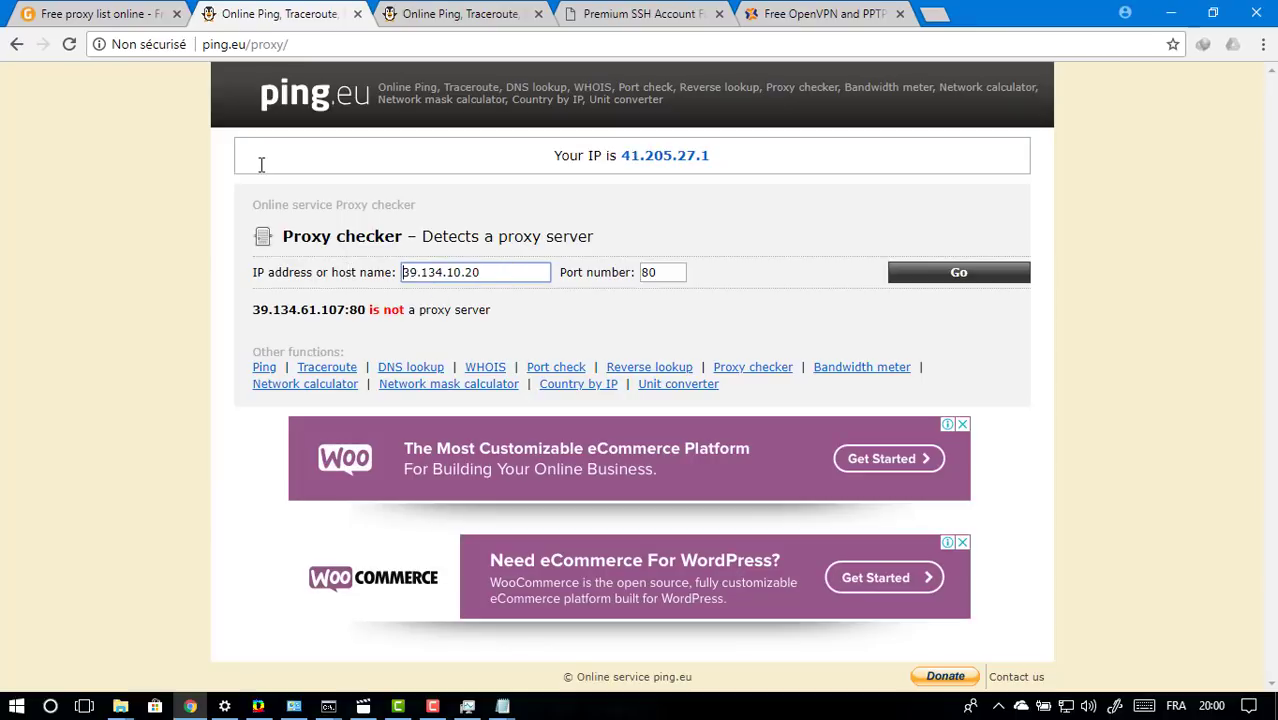
{"action": "key", "text": "Return"}
Step: Copy 167.99.64.242 and check it, confirming it is a working proxy on port 80
{"action": "left_click", "coordinate": [117, 10]}
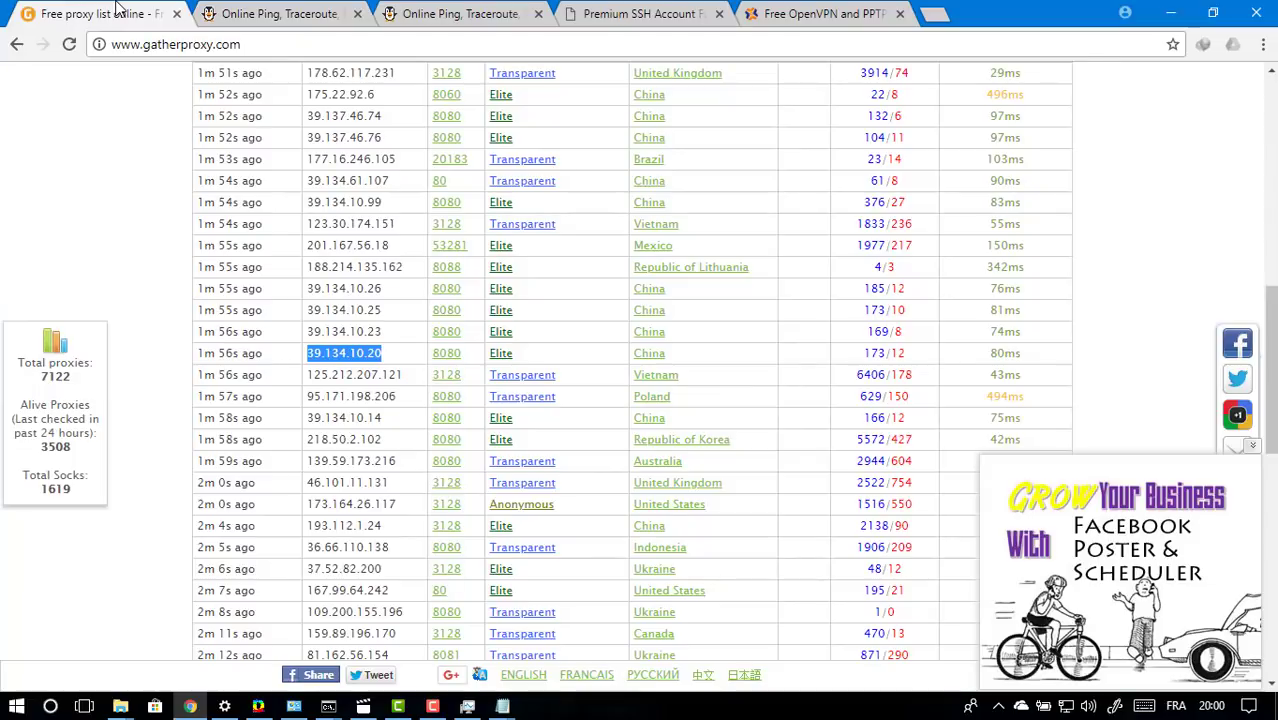
{"action": "left_click", "coordinate": [218, 10]}
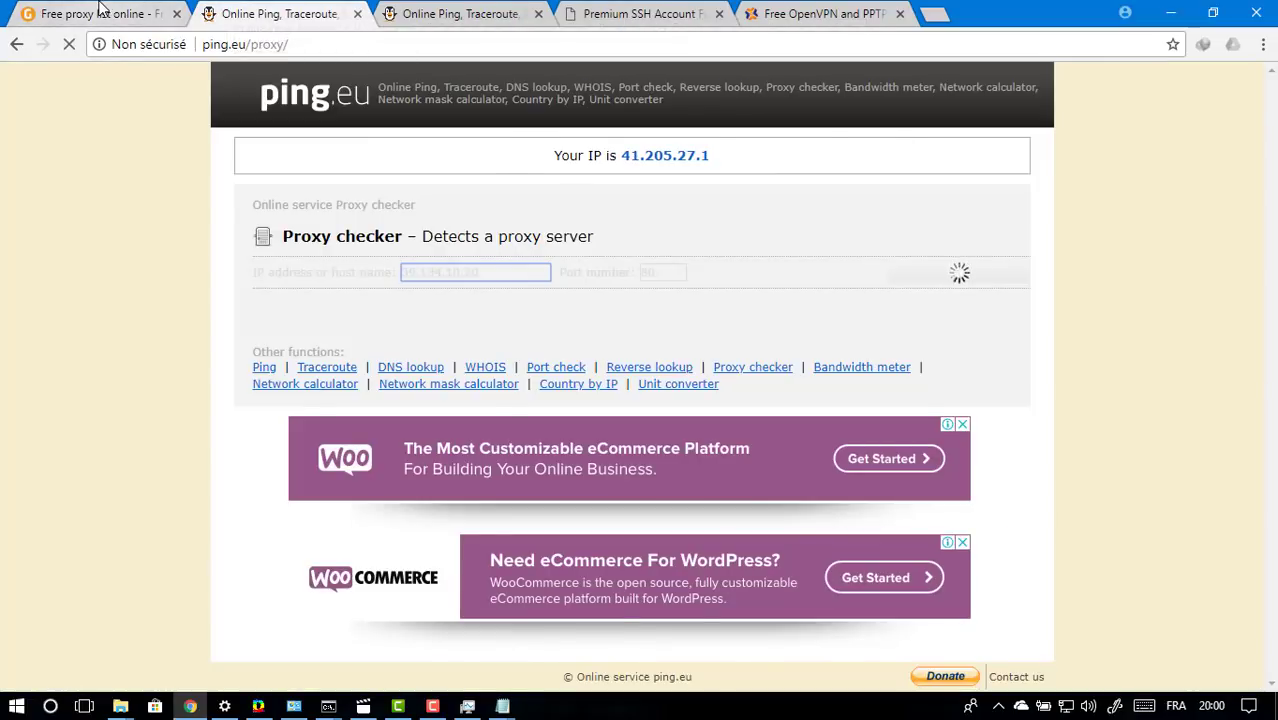
{"action": "left_click", "coordinate": [100, 10]}
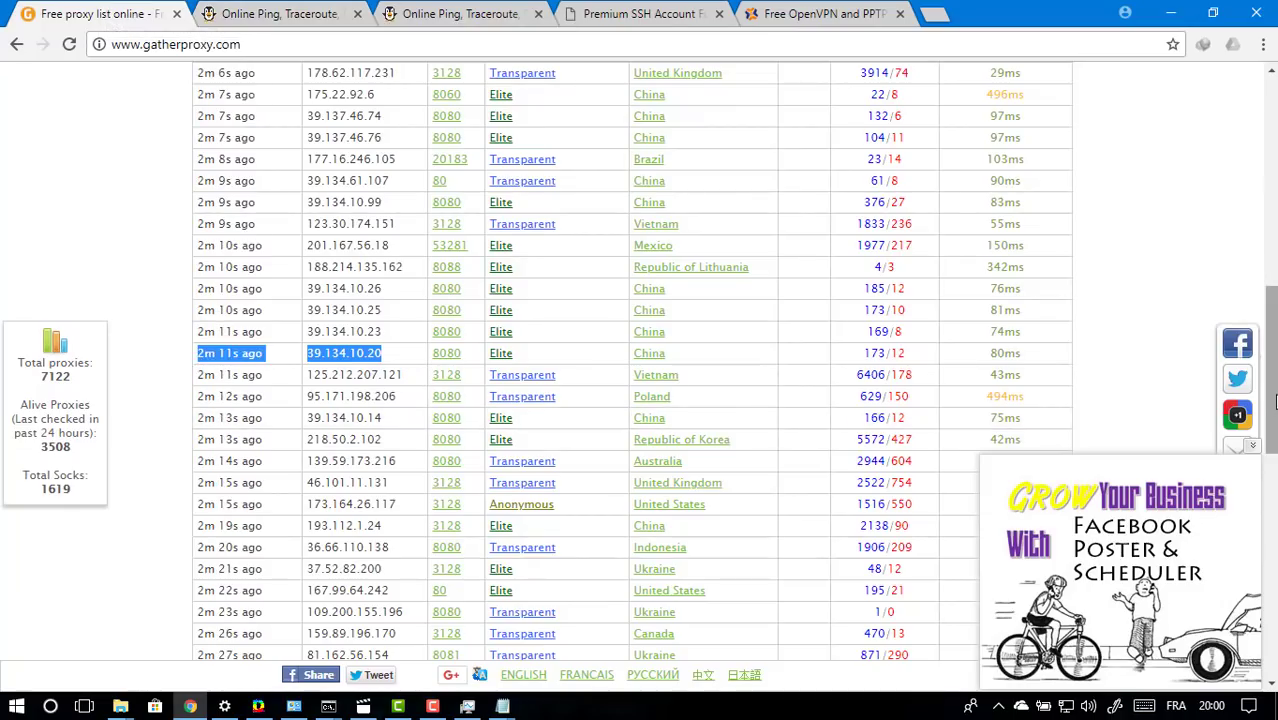
{"action": "left_click_drag", "start_coordinate": [1274, 400], "coordinate": [1274, 477]}
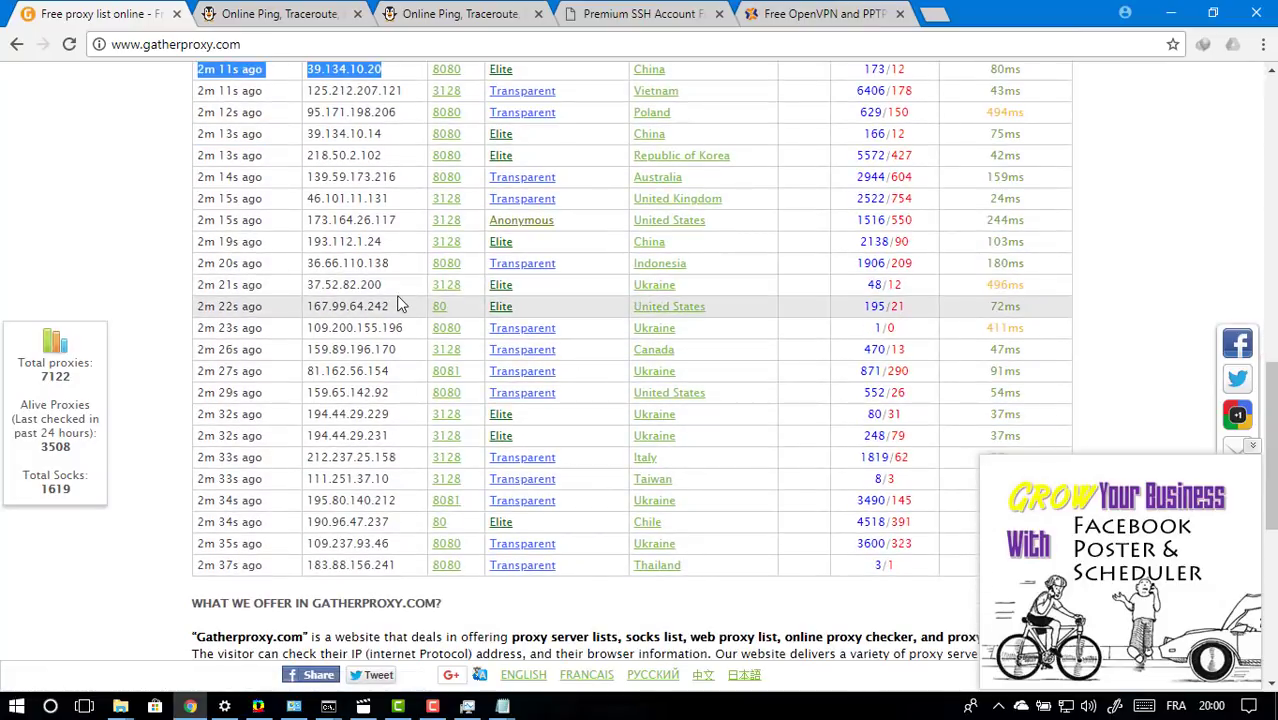
{"action": "left_click_drag", "start_coordinate": [397, 304], "coordinate": [310, 304]}
{"action": "key", "text": "ctrl+c"}
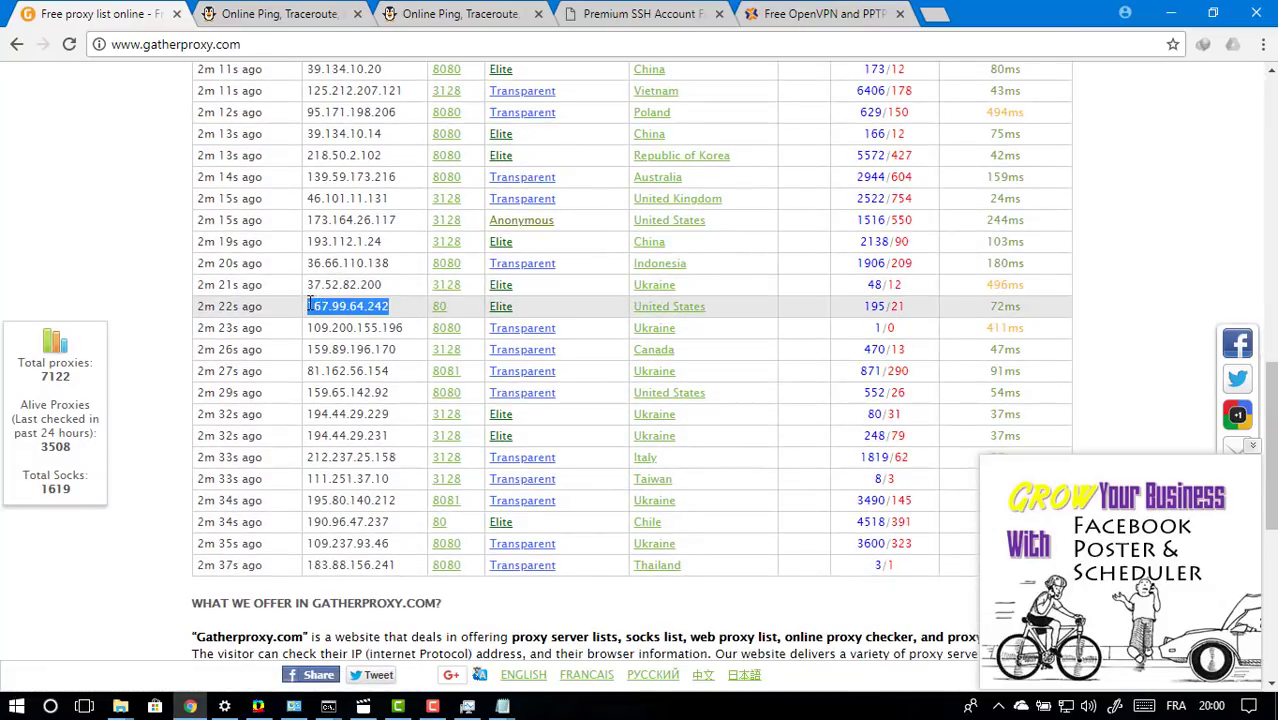
{"action": "left_click", "coordinate": [302, 13]}
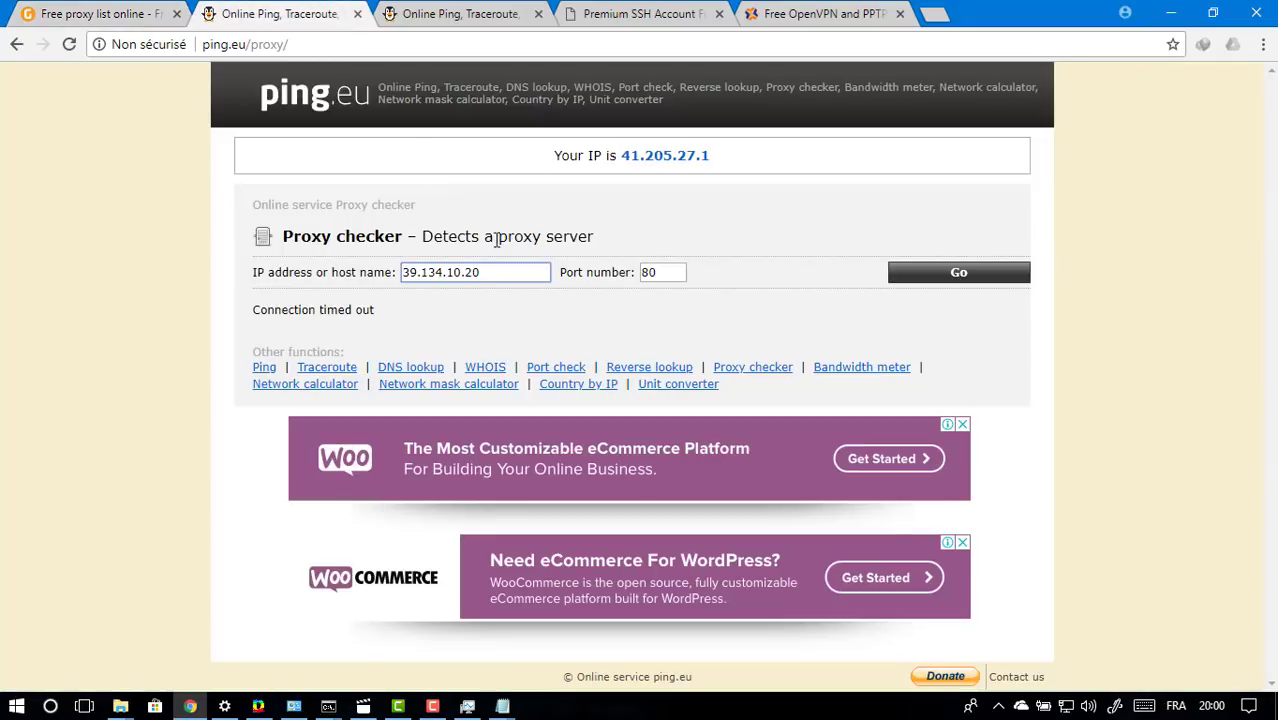
{"action": "left_click_drag", "start_coordinate": [494, 272], "coordinate": [355, 262]}
{"action": "key", "text": "ctrl+v"}
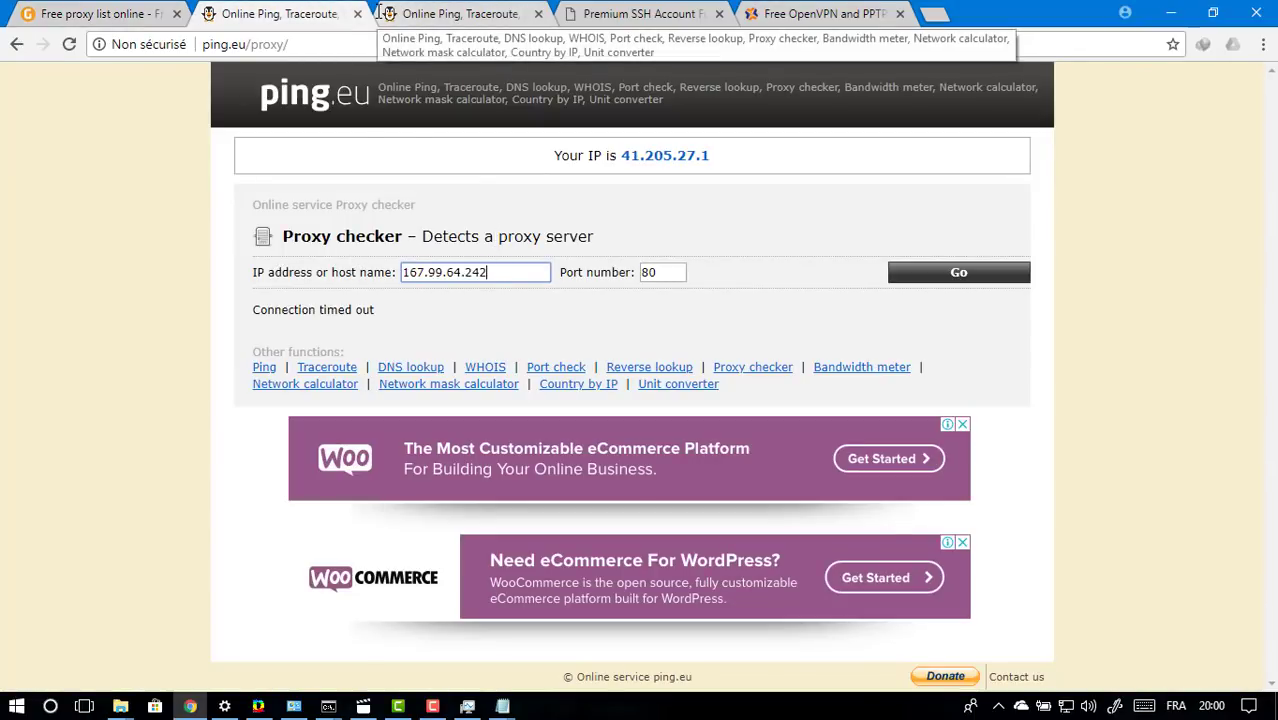
{"action": "key", "text": "Return"}
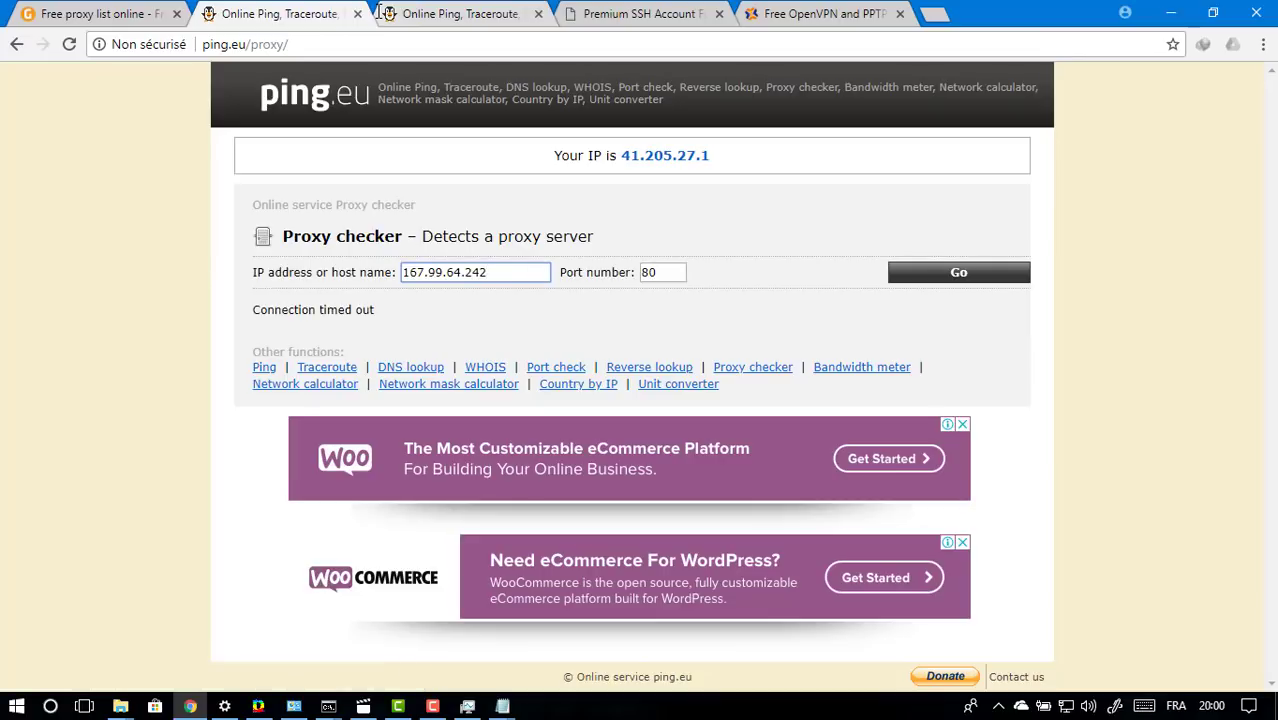
{"action": "key", "text": "Return"}
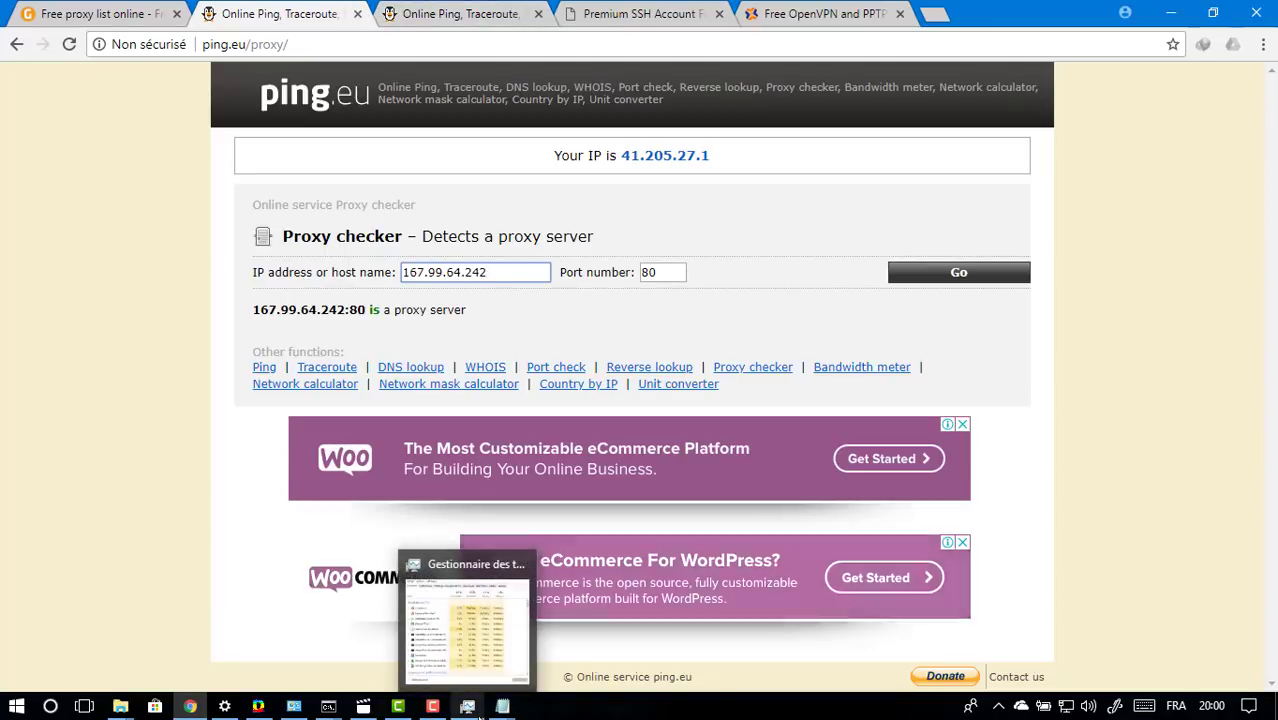
{"action": "left_click", "coordinate": [428, 6]}
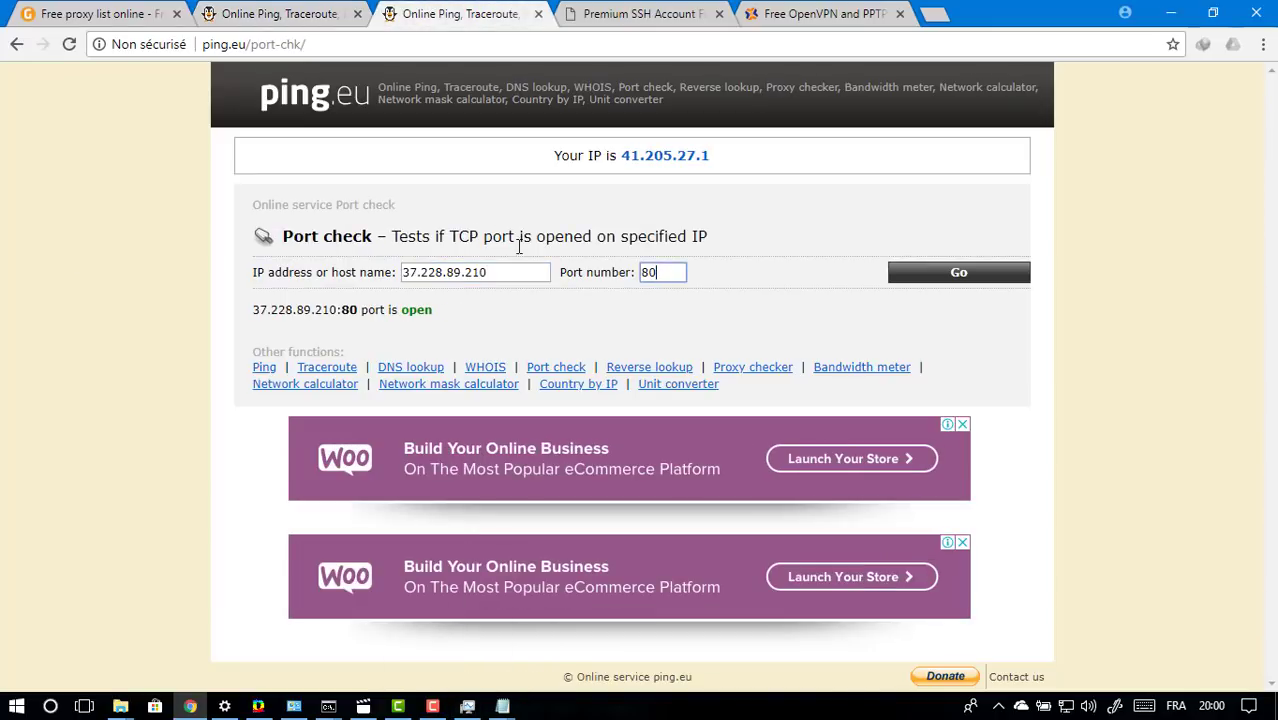
Step: Port-check 167.99.64.242 on port 80, then bring up the proxy.txt notes
{"action": "left_click_drag", "start_coordinate": [516, 271], "coordinate": [347, 287]}
{"action": "key", "text": "ctrl+v"}
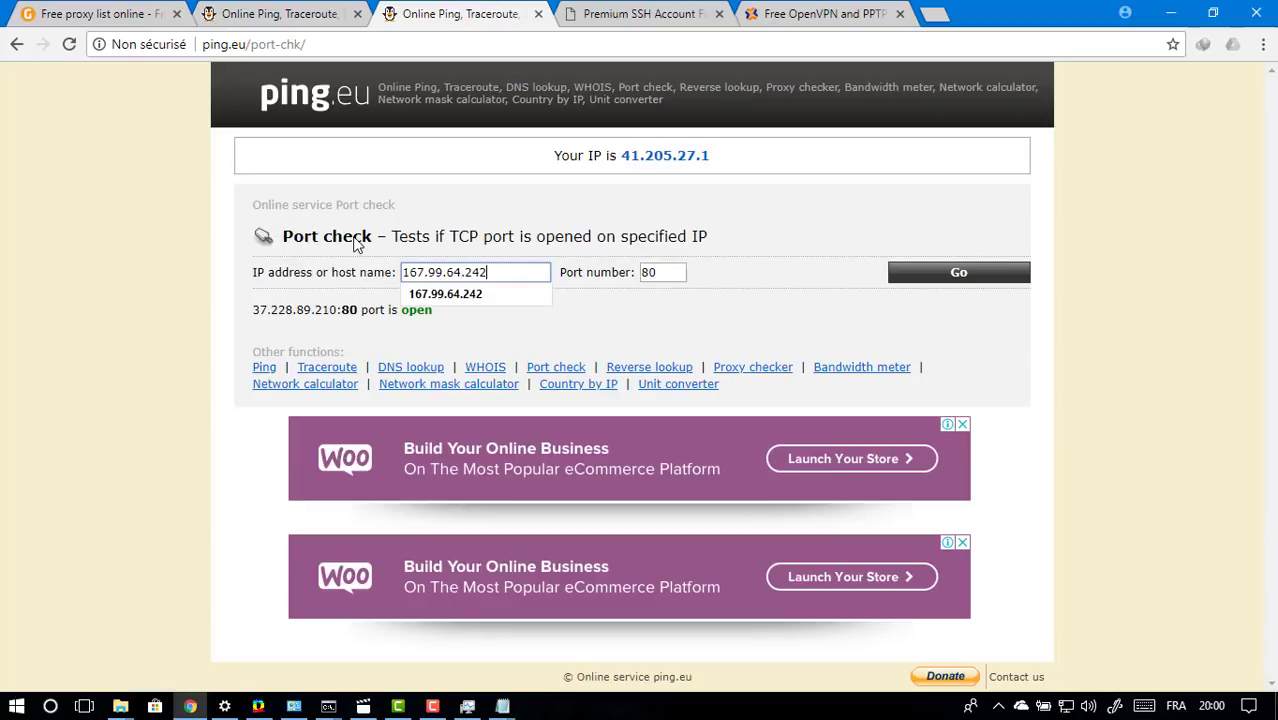
{"action": "key", "text": "Return"}
{"action": "left_click", "coordinate": [478, 708]}
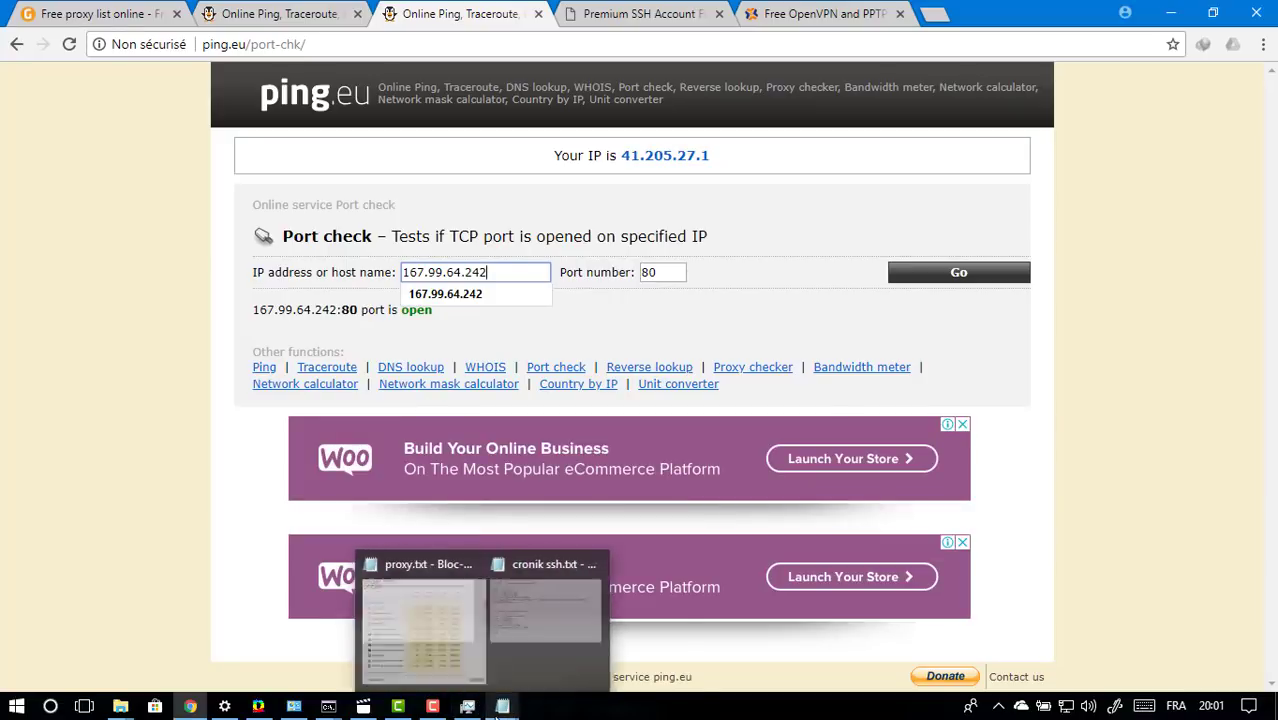
{"action": "left_click", "coordinate": [430, 625]}
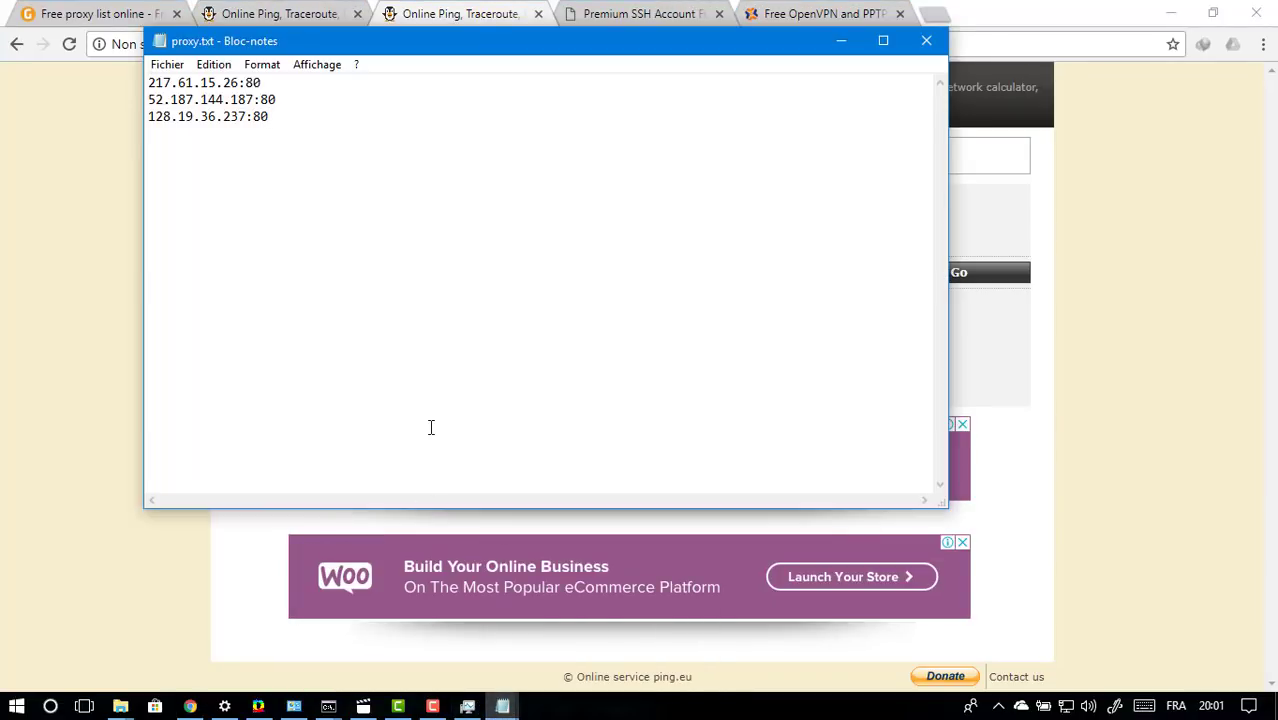
Step: Add 167.99.64.242:80 as the fourth entry in proxy.txt and minimize Notepad
{"action": "key", "text": "ctrl+v"}
{"action": "type", "text": ":80"}
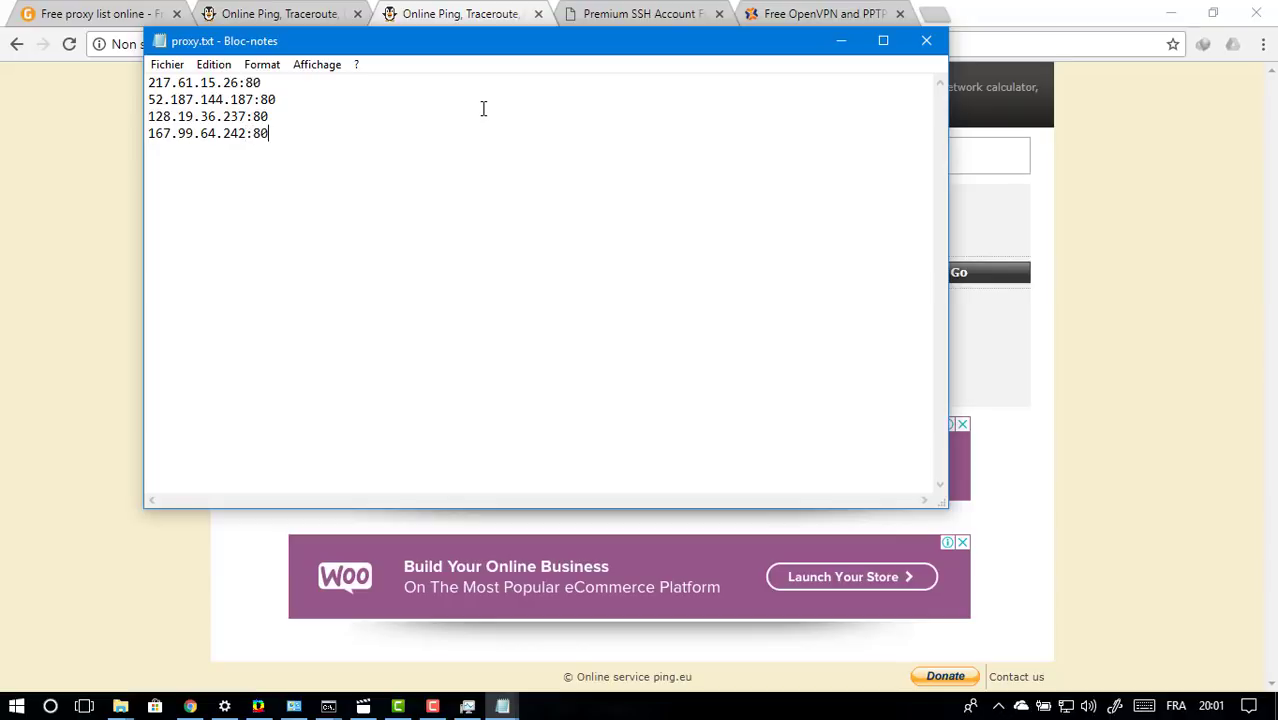
{"action": "left_click", "coordinate": [832, 39]}
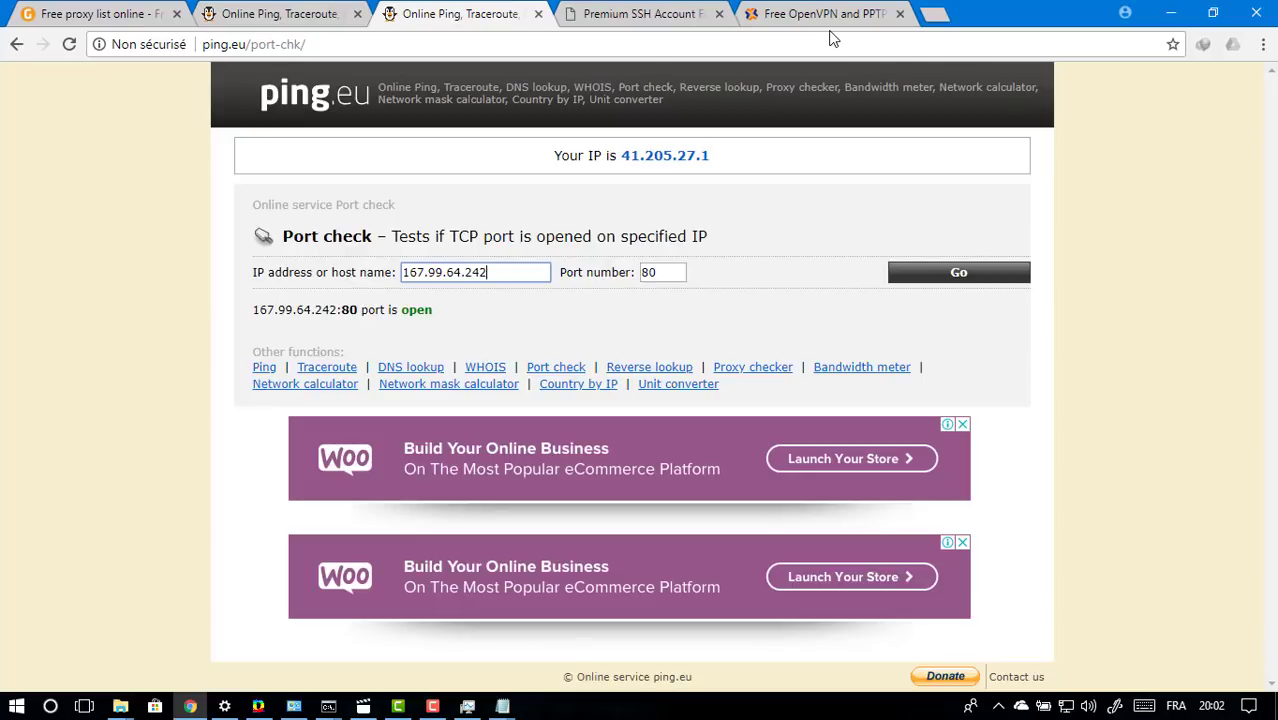
Step: On tcpvpn.com, open the America servers and reach the USA account form
{"action": "left_click", "coordinate": [826, 14]}
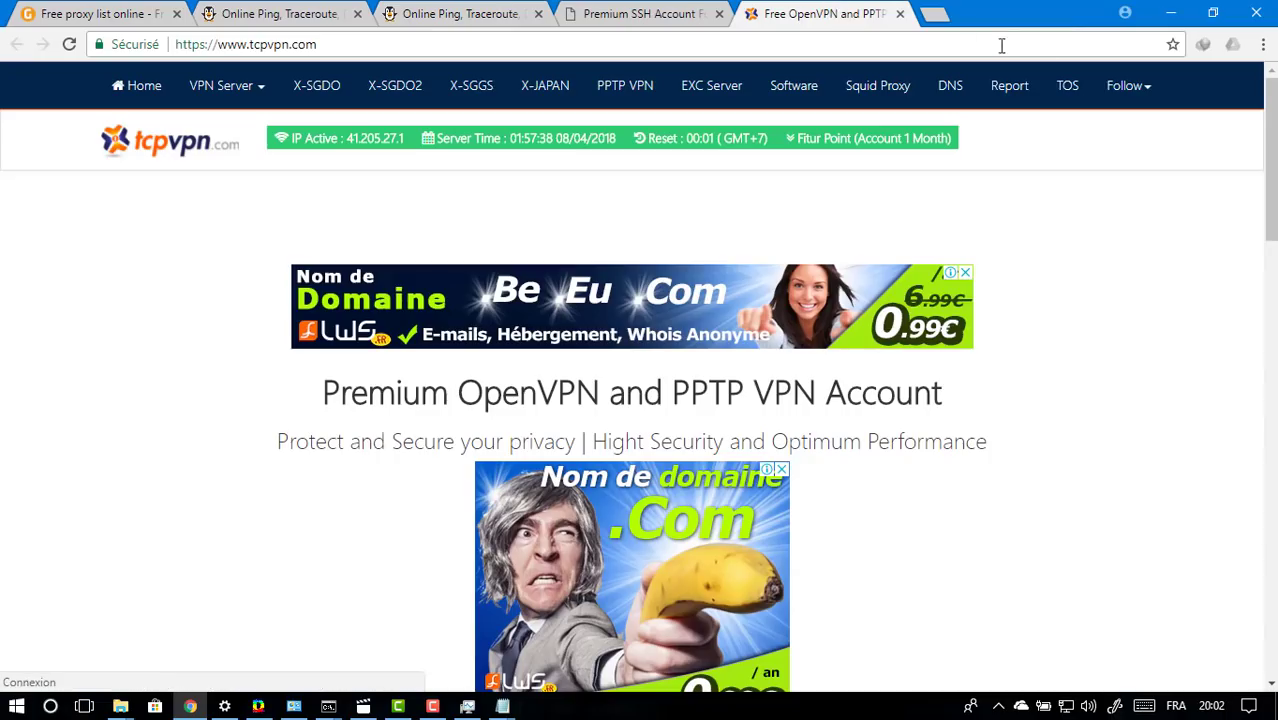
{"action": "scroll", "coordinate": [640, 380], "scroll_direction": "down", "scroll_amount": 3}
{"action": "scroll", "coordinate": [1201, 240], "scroll_direction": "down", "scroll_amount": 5}
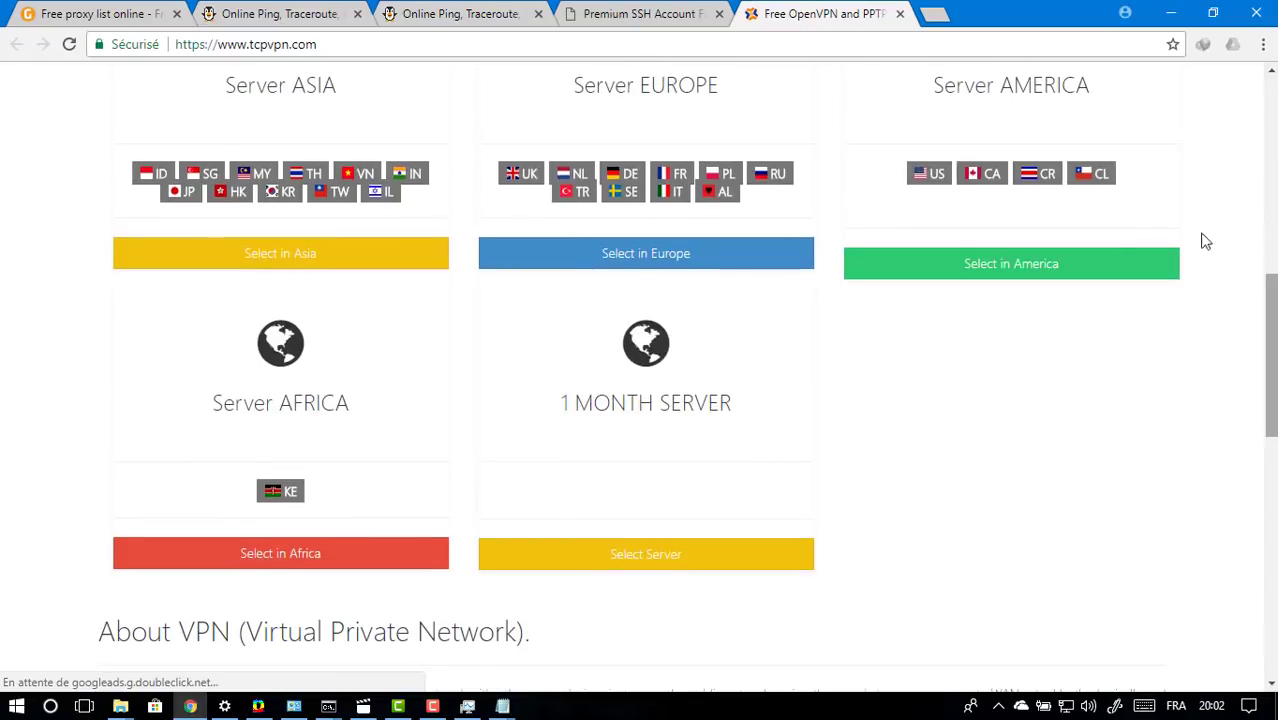
{"action": "left_click", "coordinate": [1085, 275]}
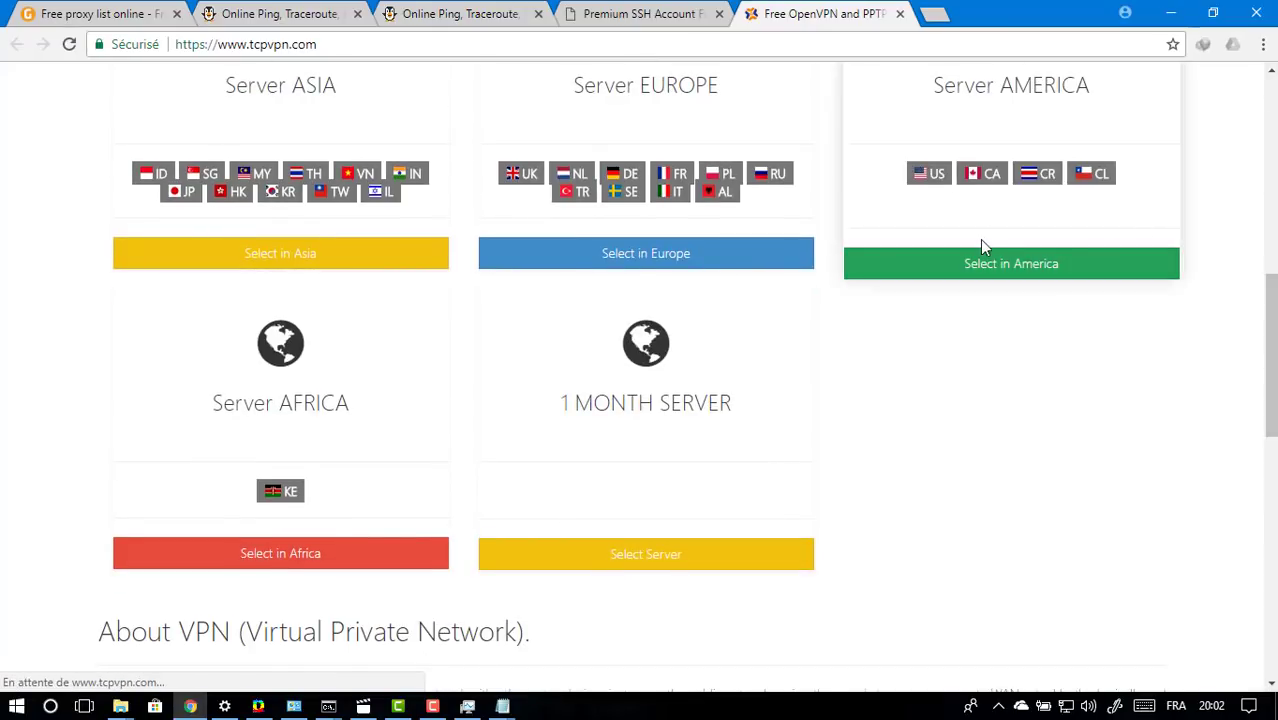
{"action": "scroll", "coordinate": [639, 378], "scroll_direction": "down", "scroll_amount": 5}
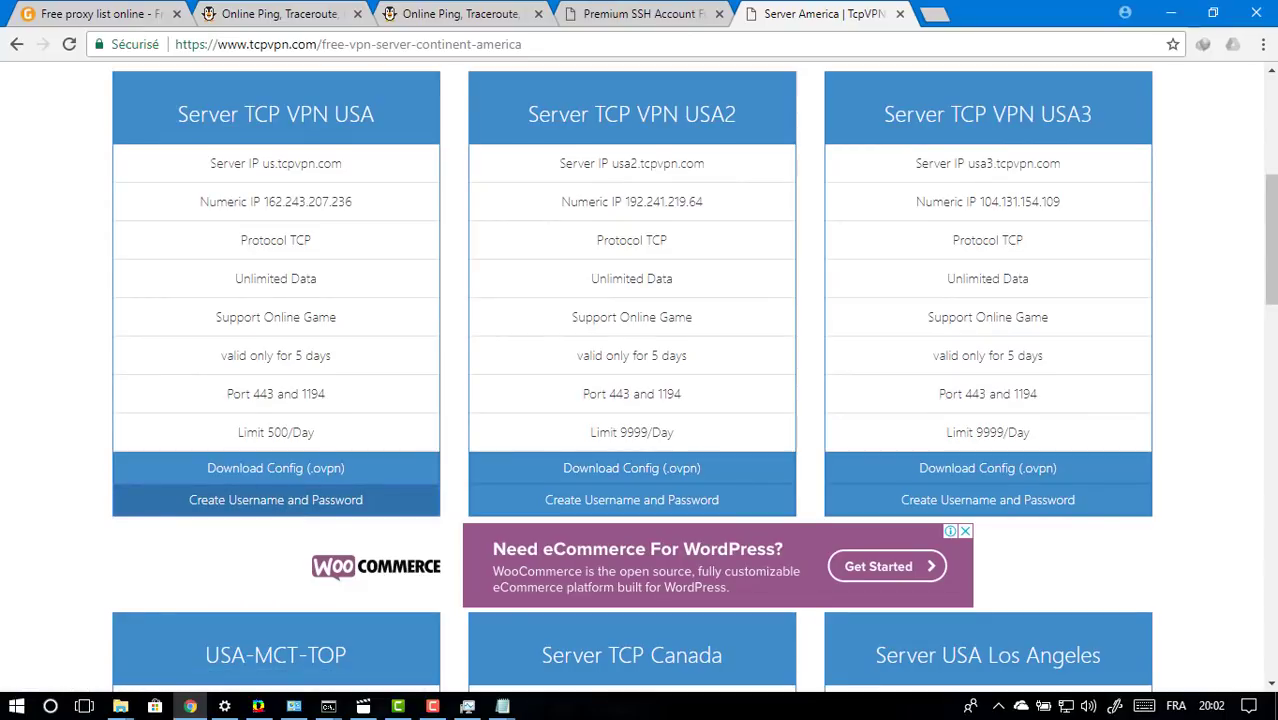
{"action": "left_click_drag", "start_coordinate": [1270, 240], "coordinate": [1270, 256]}
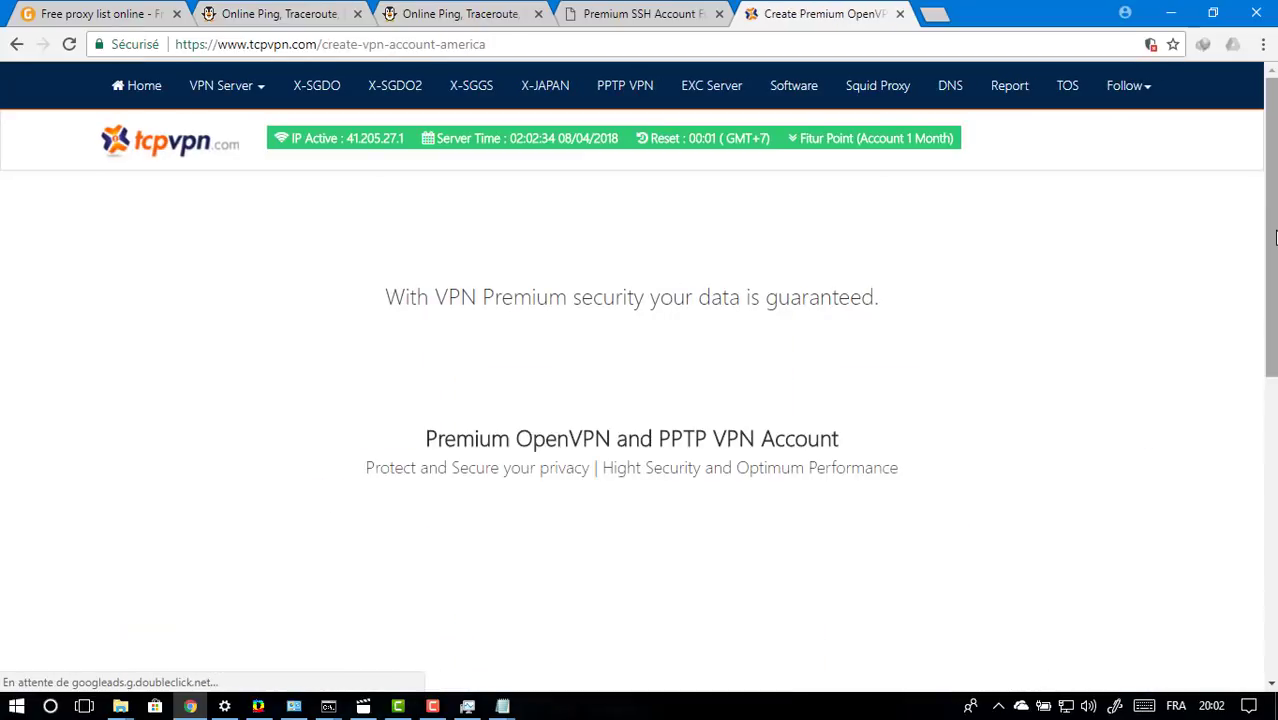
{"action": "scroll", "coordinate": [639, 370], "scroll_direction": "down", "scroll_amount": 5}
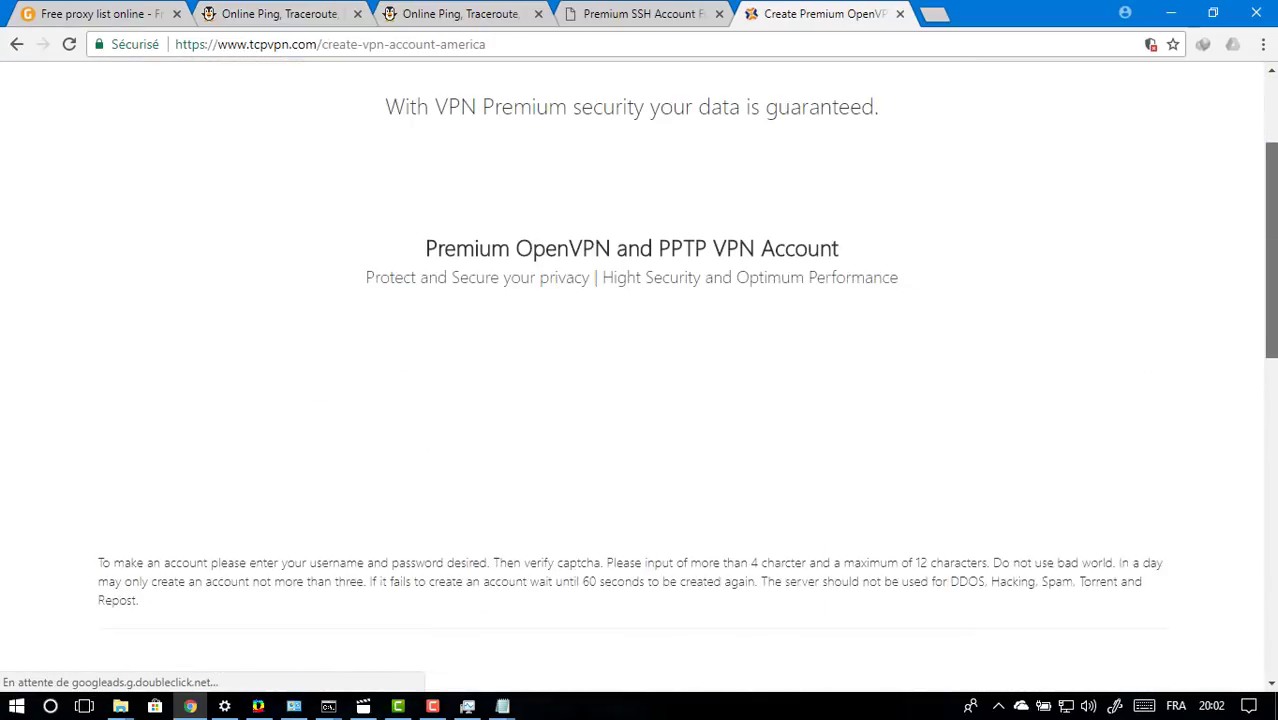
{"action": "scroll", "coordinate": [710, 442], "scroll_direction": "down", "scroll_amount": 1}
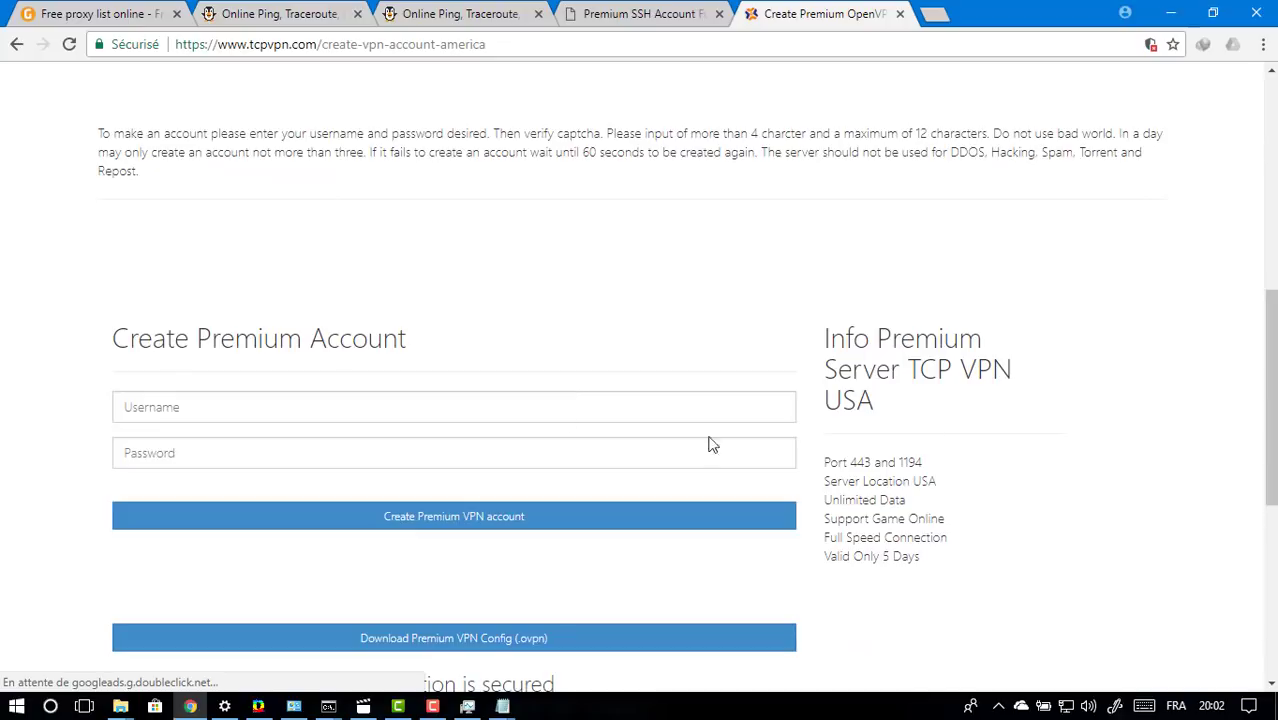
Step: Create the USA VPN account with a chosen username and password, then select host us.tcpvpn.com
{"action": "left_click", "coordinate": [575, 401]}
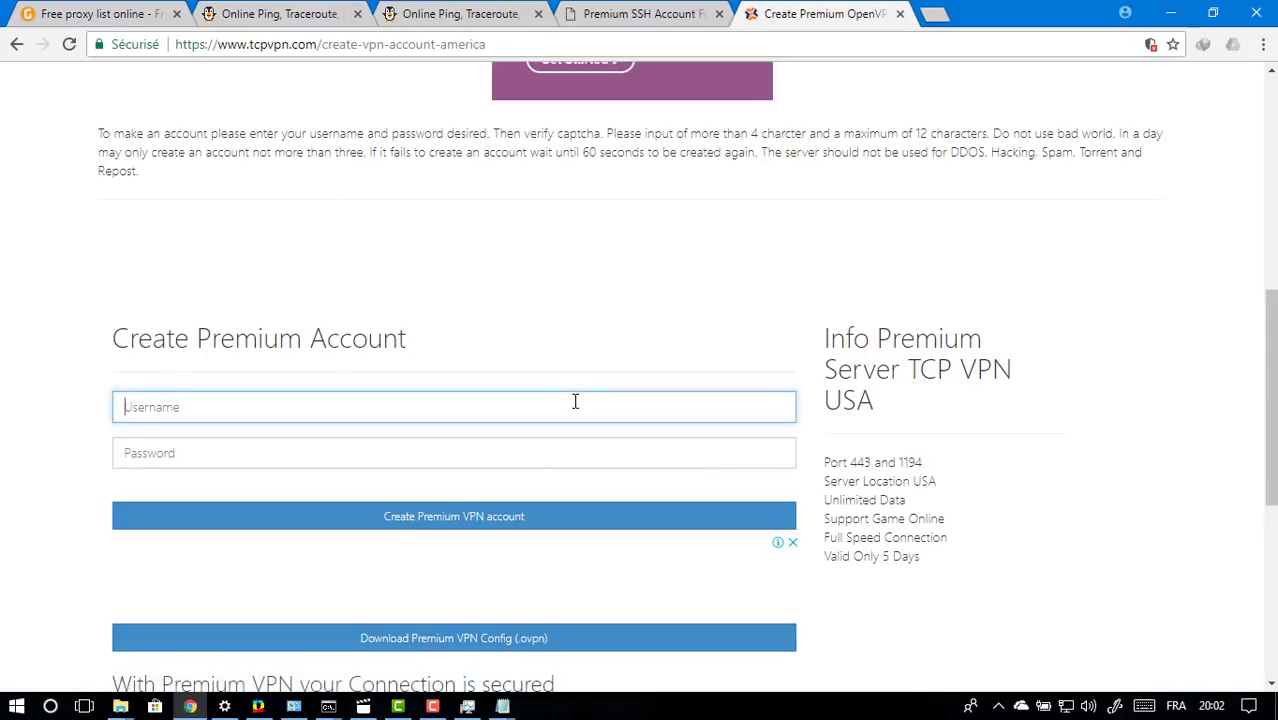
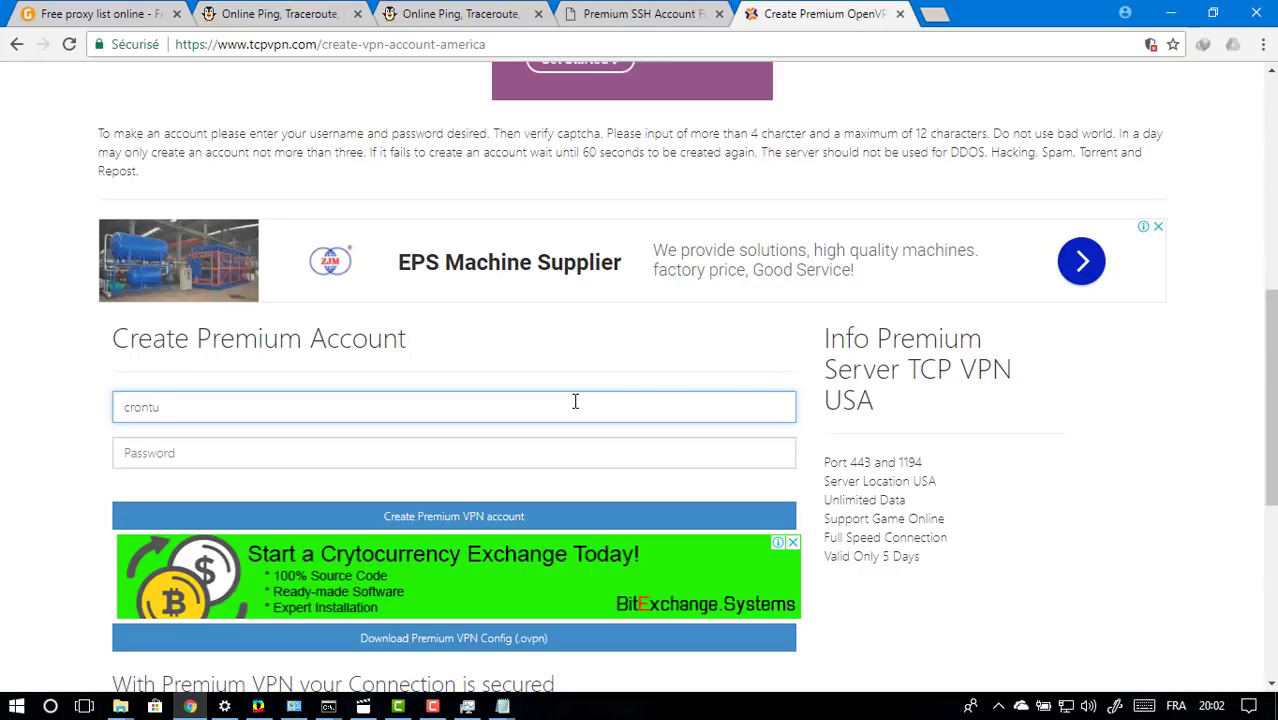
{"action": "key", "text": "Tab"}
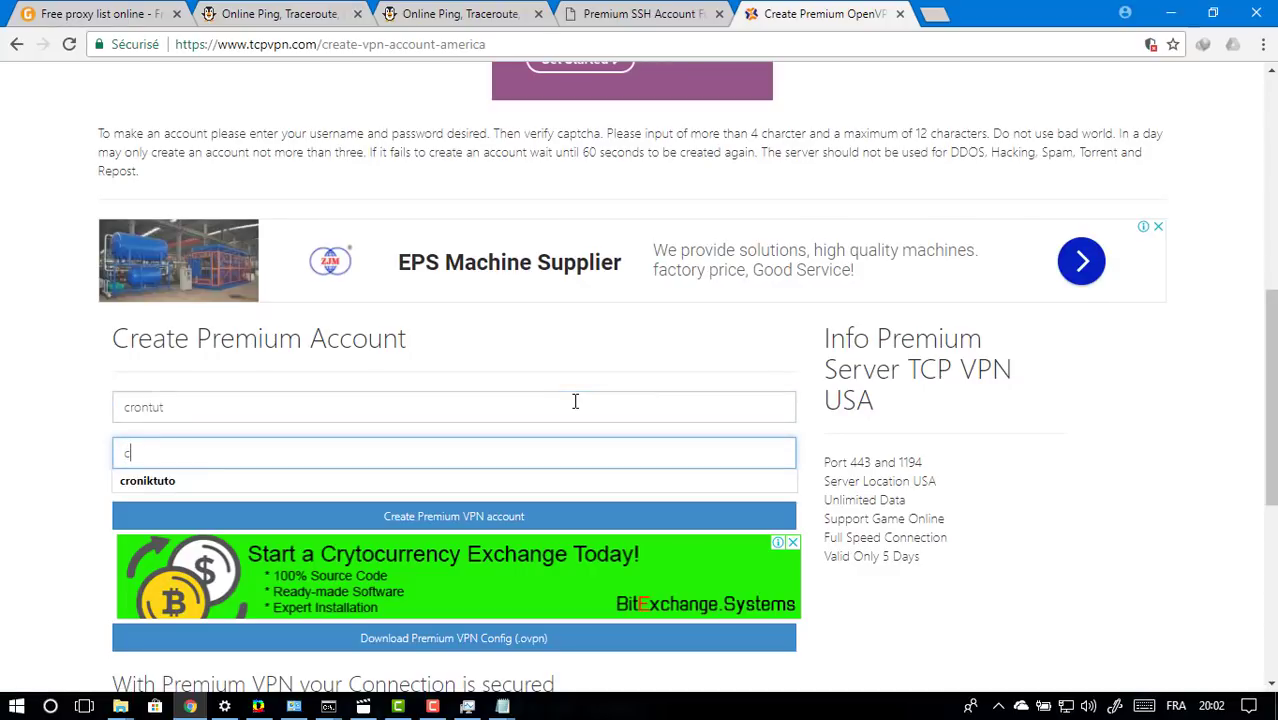
{"action": "left_click", "coordinate": [458, 517]}
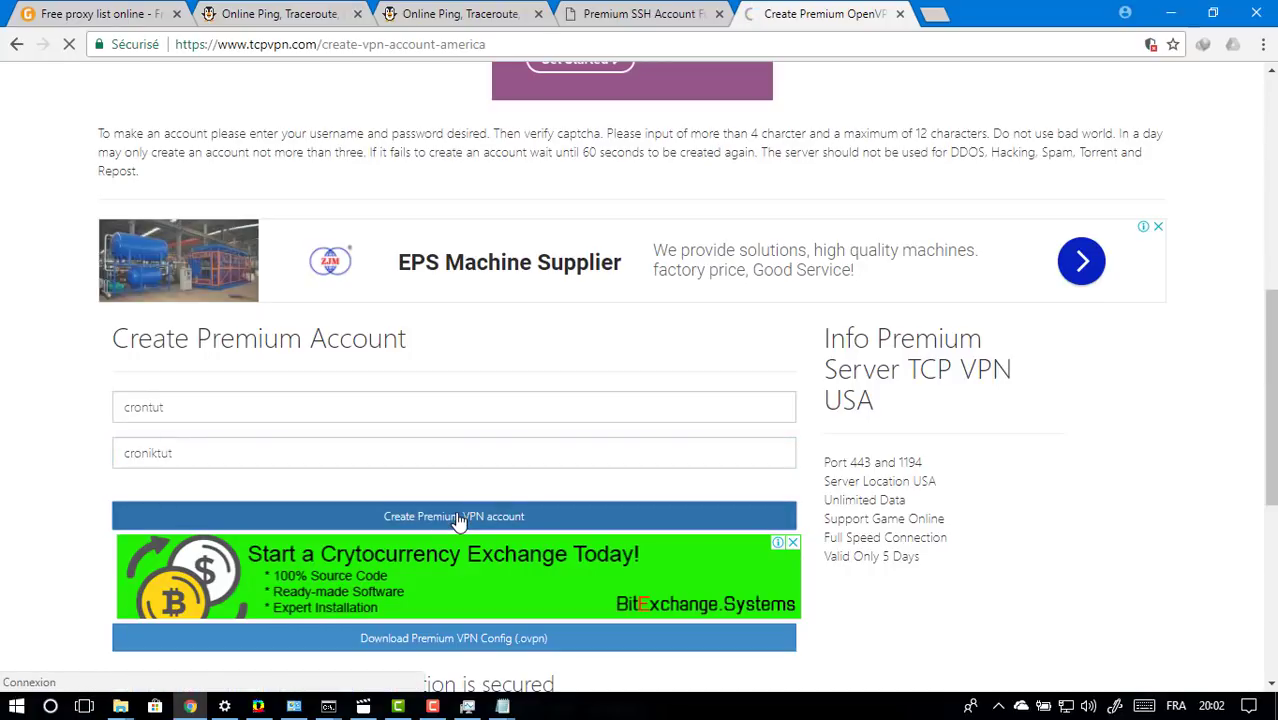
{"action": "scroll", "coordinate": [687, 377], "scroll_direction": "down", "scroll_amount": 1}
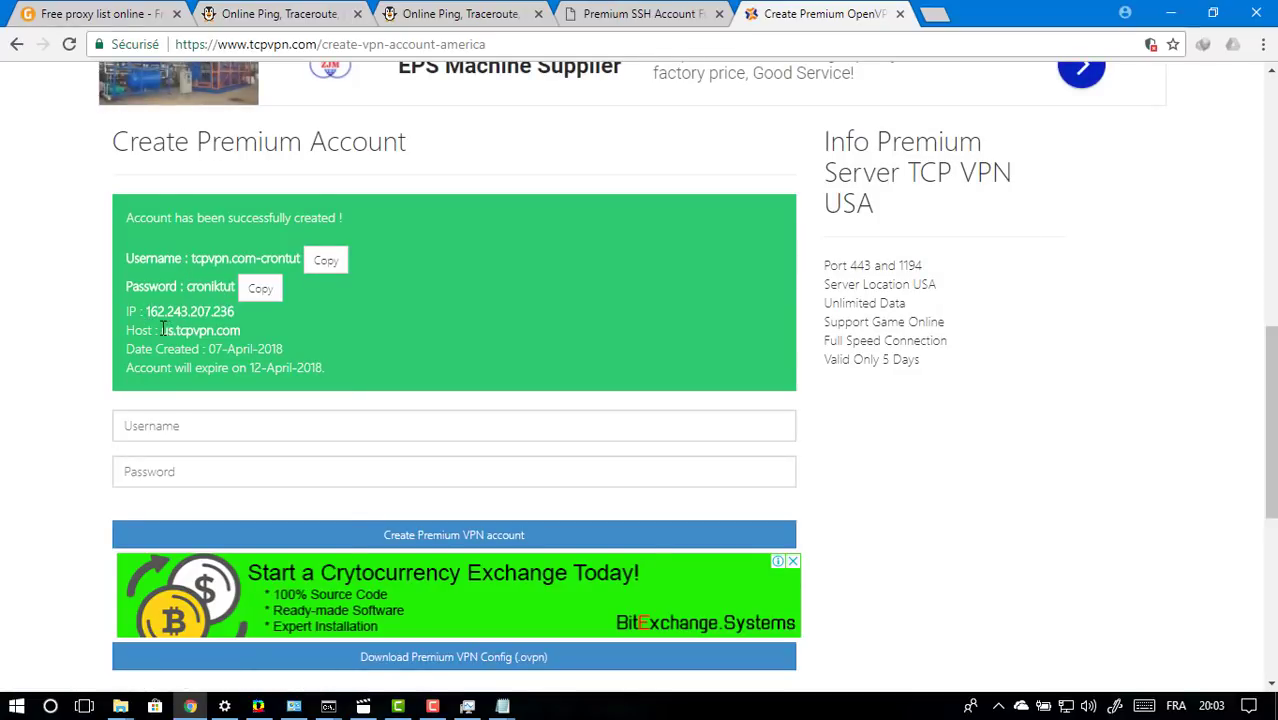
{"action": "mouse_move", "coordinate": [163, 328]}
{"action": "left_mouse_down"}
{"action": "mouse_move", "coordinate": [248, 333]}
{"action": "mouse_move", "coordinate": [155, 312]}
{"action": "left_mouse_up"}
Step: Paste the new tcpvpn account details (IP 162.243.207.236, us.tcpvpn.com) into cronik ssh.txt below the existing entry
{"action": "left_click", "coordinate": [238, 323]}
{"action": "left_click_drag", "start_coordinate": [326, 374], "coordinate": [115, 213]}
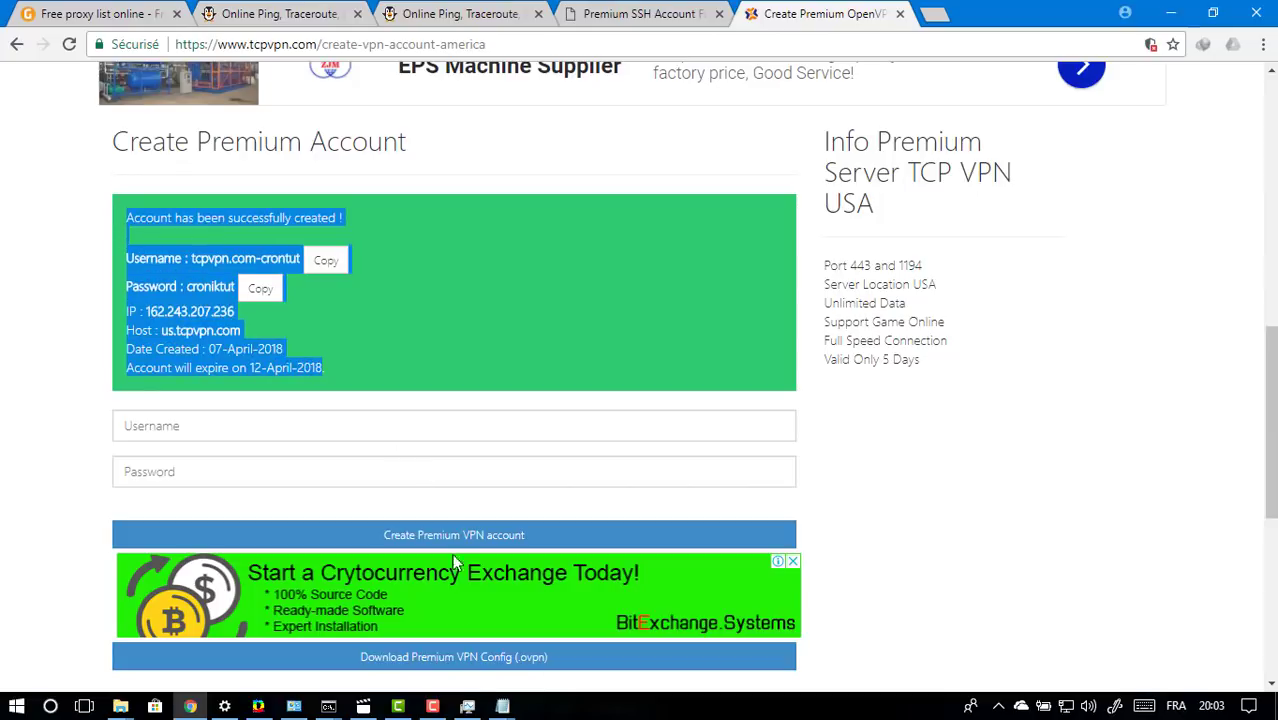
{"action": "mouse_move", "coordinate": [505, 706]}
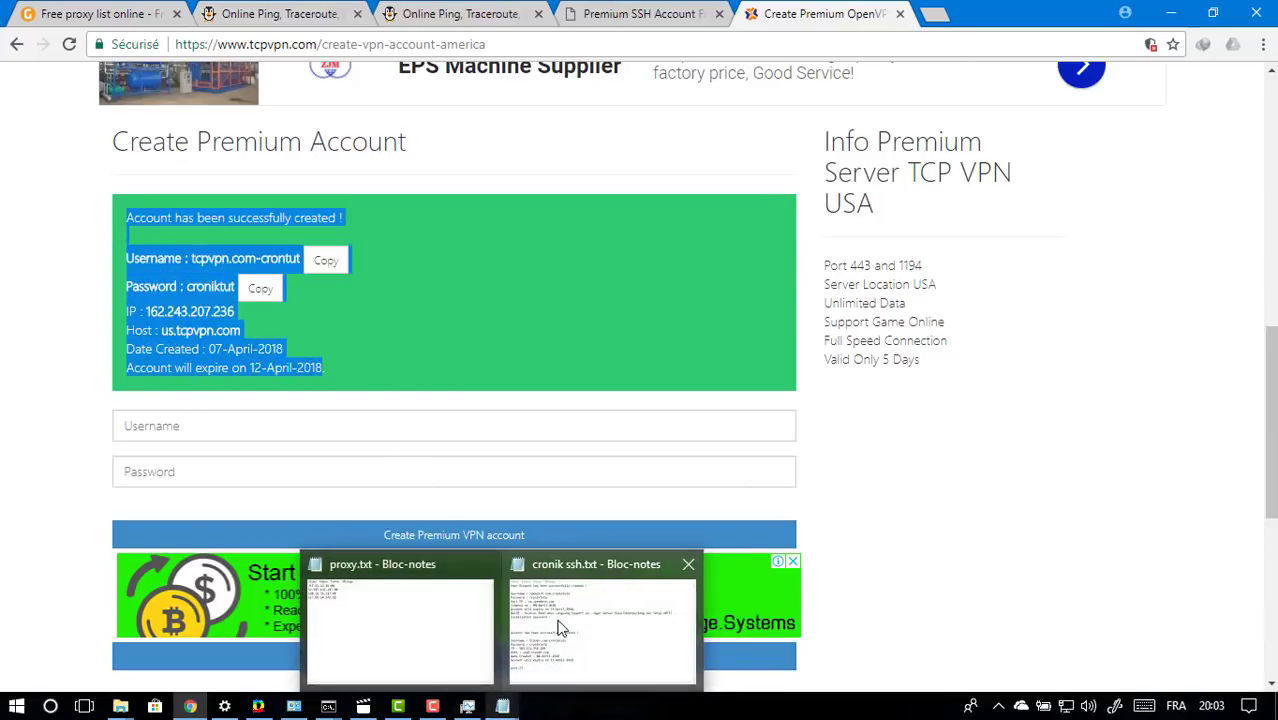
{"action": "left_click", "coordinate": [557, 622]}
{"action": "key", "text": "Return"}
{"action": "key", "text": "Return"}
{"action": "key", "text": "Return"}
{"action": "key", "text": "Return"}
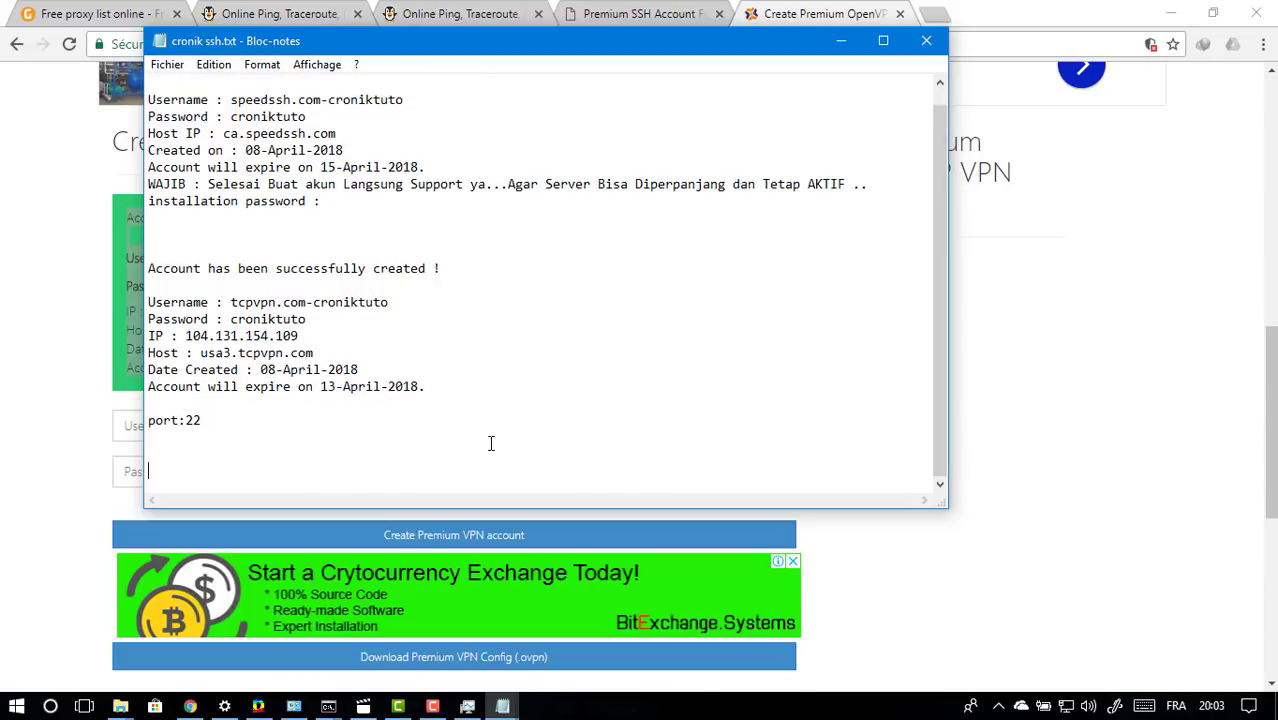
{"action": "key", "text": "ctrl+v"}
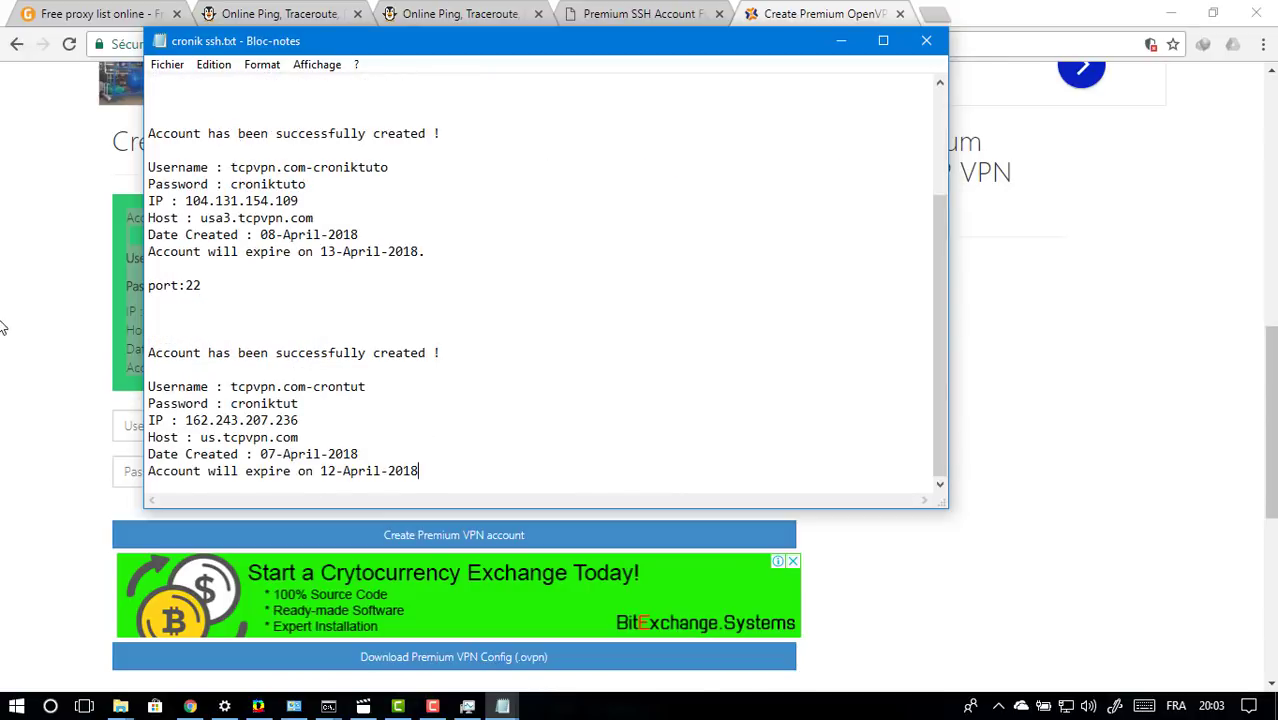
{"action": "left_click", "coordinate": [131, 322]}
{"action": "left_click_drag", "start_coordinate": [1270, 420], "coordinate": [1270, 363]}
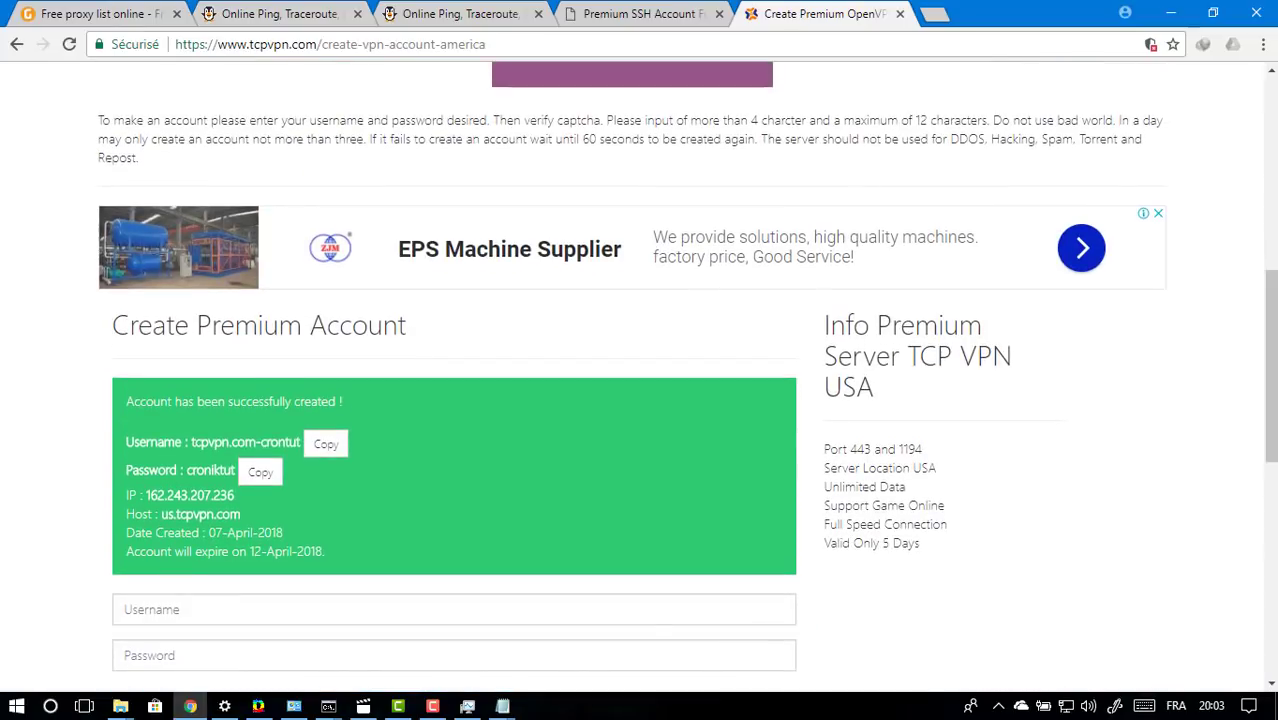
{"action": "left_click", "coordinate": [640, 13]}
Step: On SpeedSSH, open the America servers and start an account on the Canada server
{"action": "left_click_drag", "start_coordinate": [1270, 190], "coordinate": [1270, 390]}
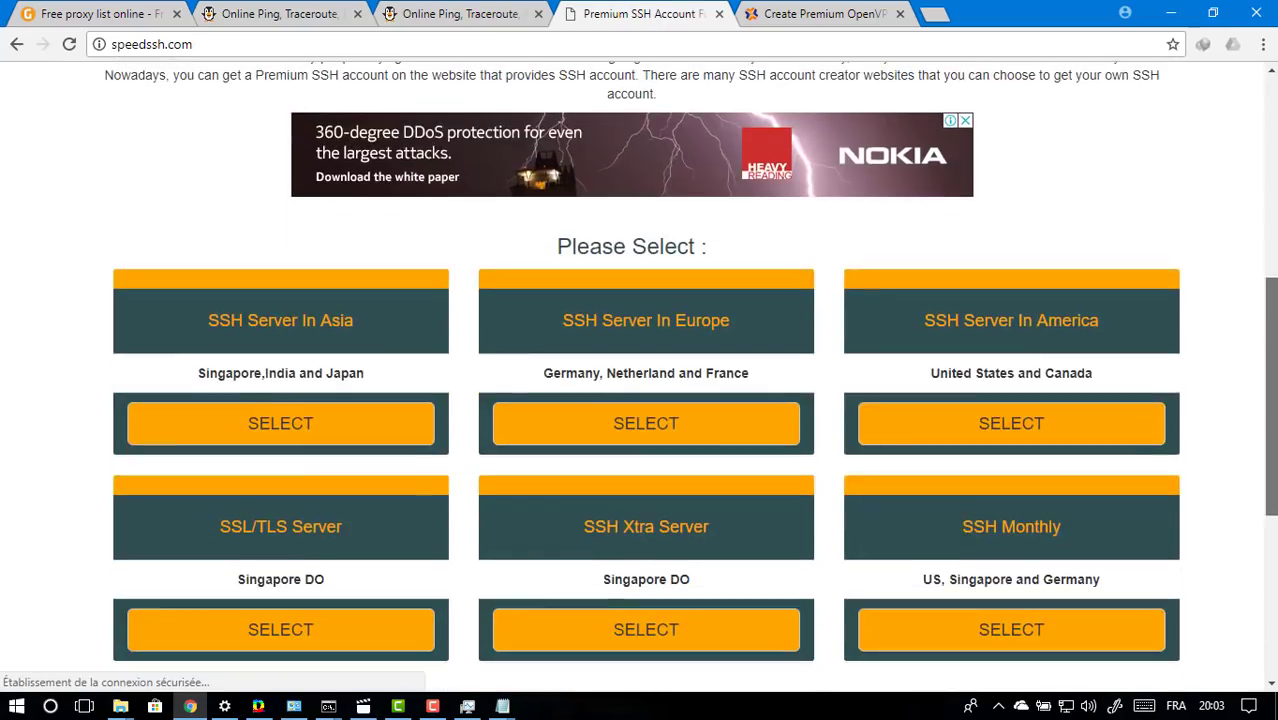
{"action": "left_click", "coordinate": [1106, 438]}
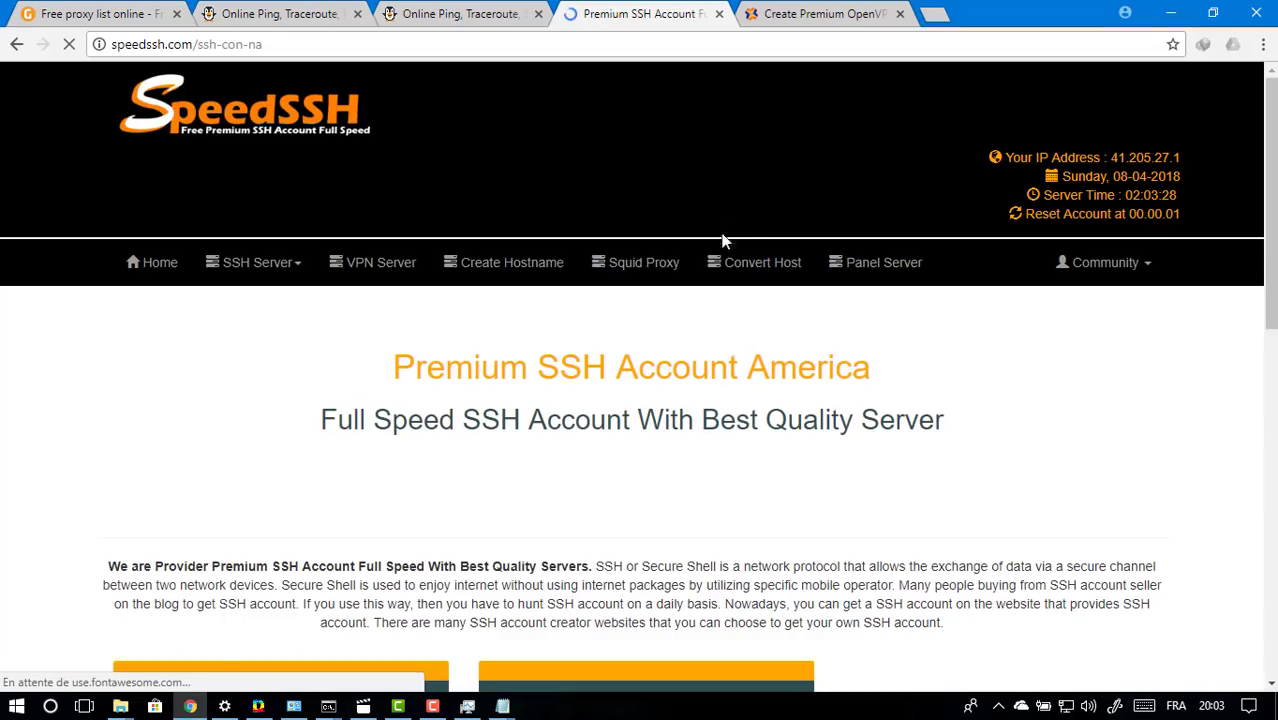
{"action": "scroll", "coordinate": [724, 241], "scroll_direction": "down", "scroll_amount": 6}
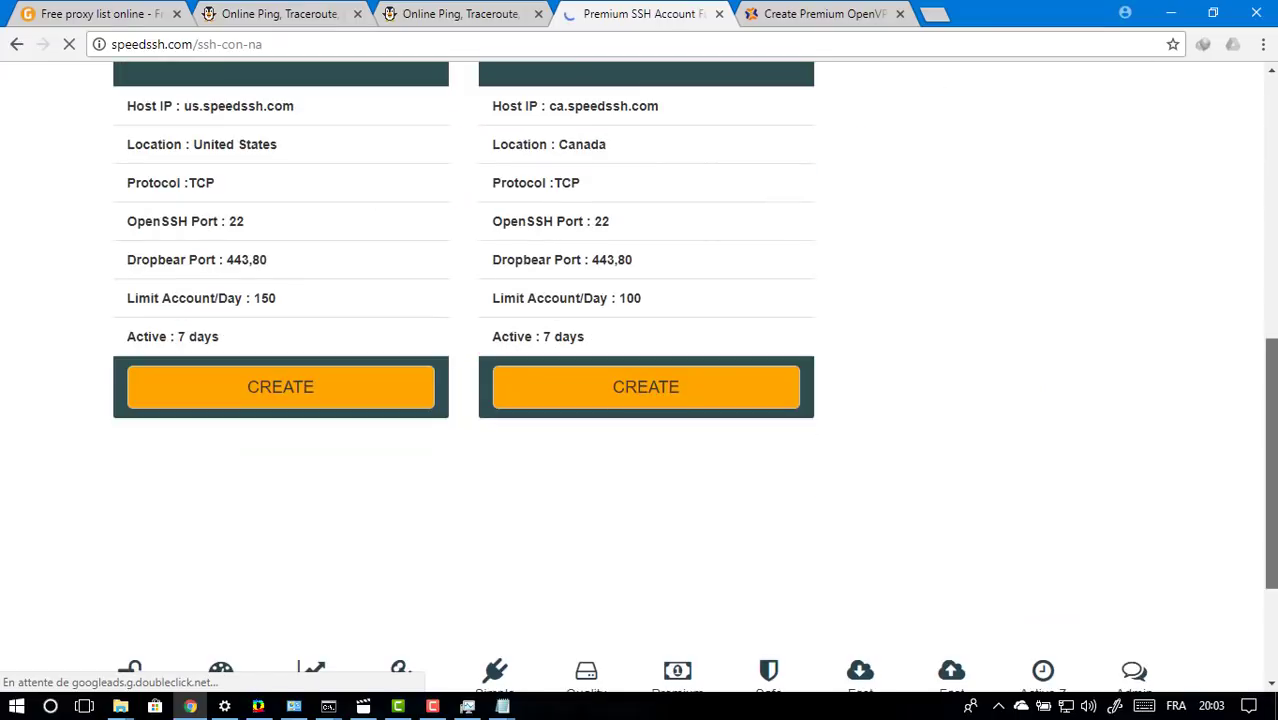
{"action": "left_click", "coordinate": [702, 390]}
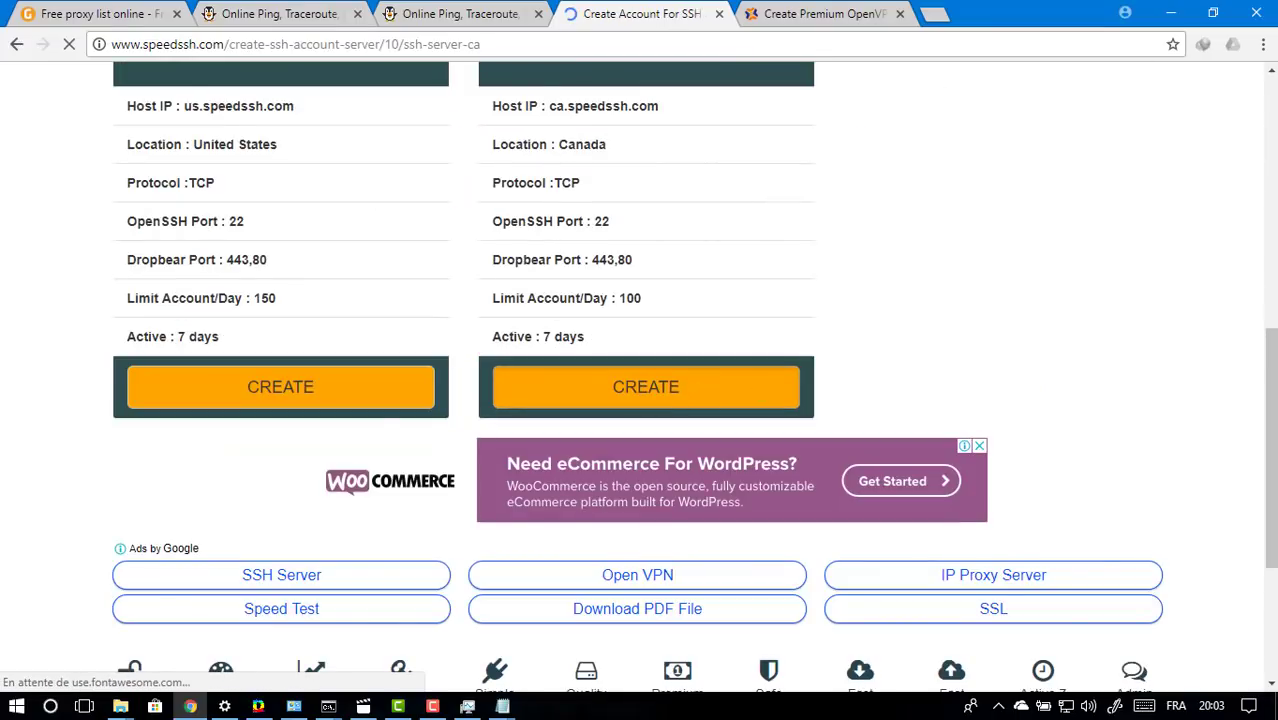
{"action": "scroll", "coordinate": [1007, 277], "scroll_direction": "down", "scroll_amount": 2}
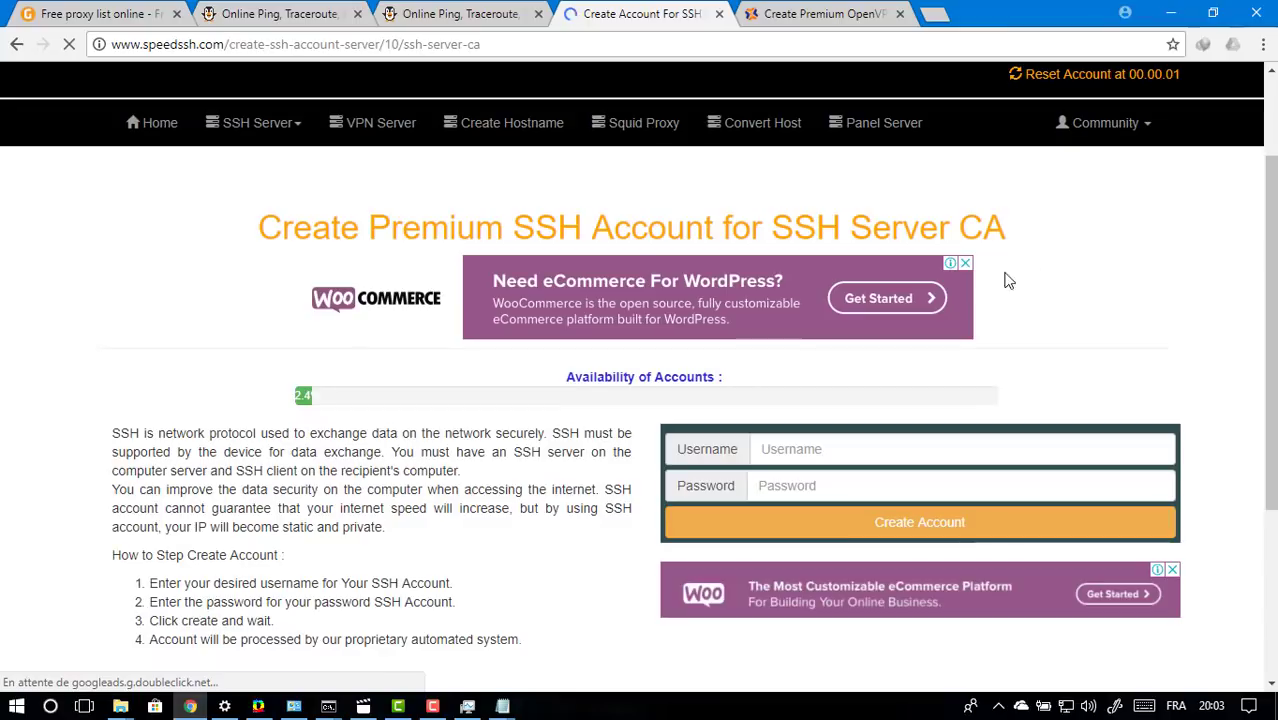
Step: Submit the Canada SSH account with a username and password; it's refused for the daily limit
{"action": "left_click", "coordinate": [927, 437]}
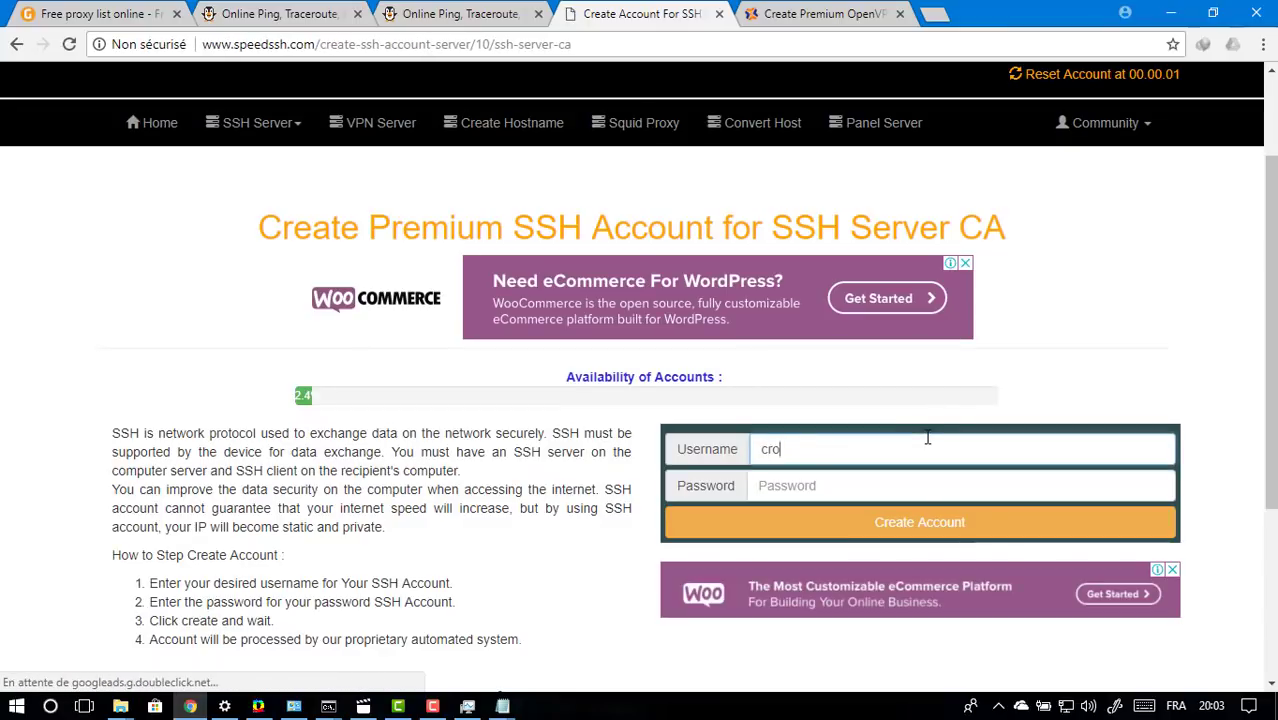
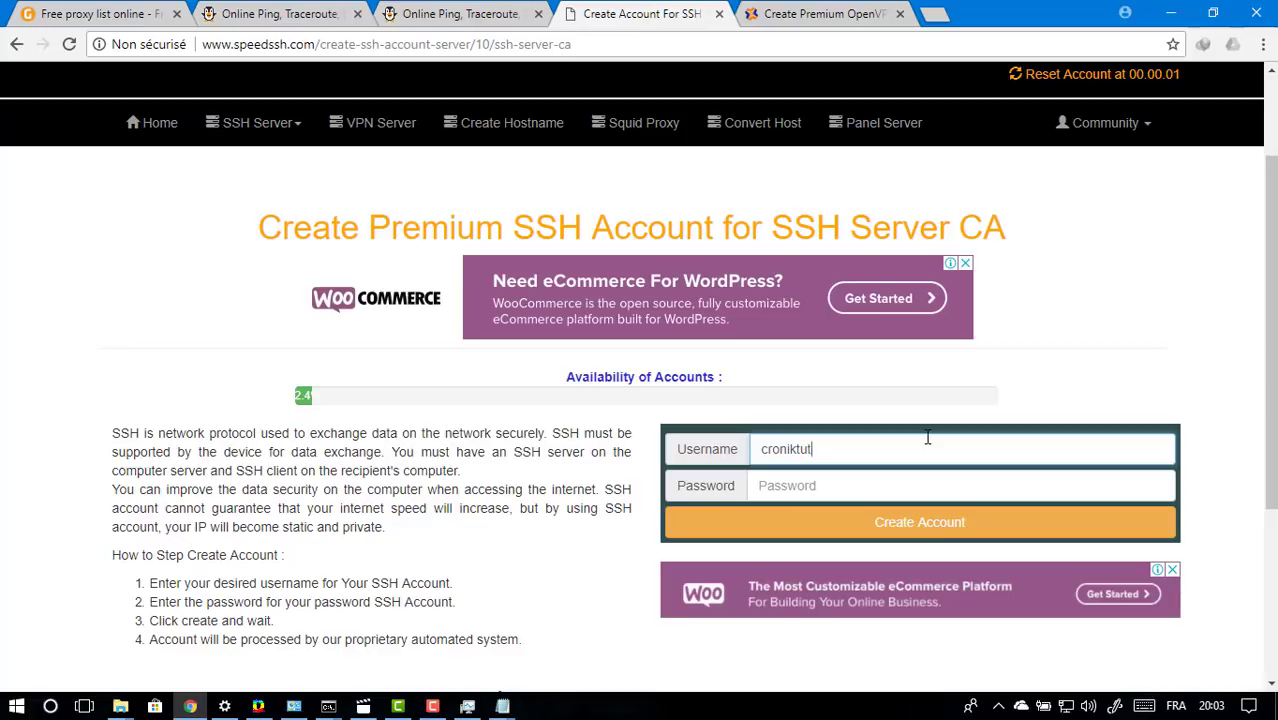
{"action": "key", "text": "Tab"}
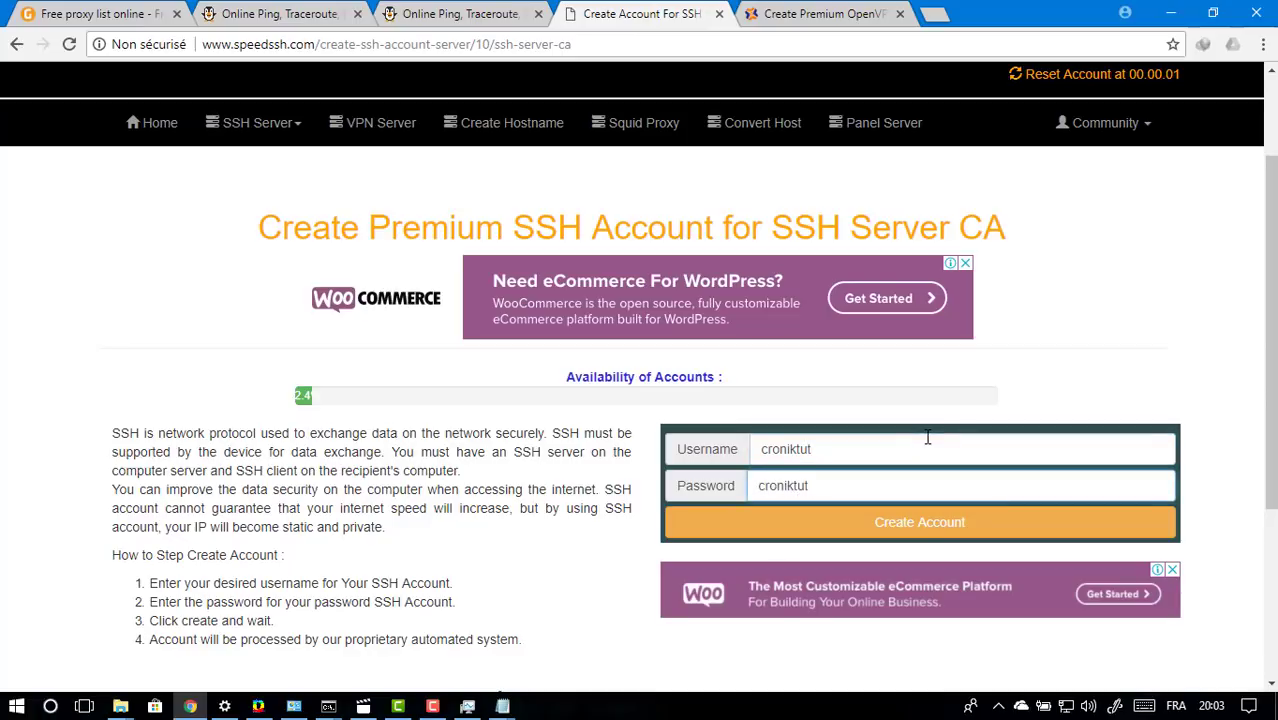
{"action": "left_click", "coordinate": [916, 522]}
{"action": "scroll", "coordinate": [124, 633], "scroll_direction": "down", "scroll_amount": 1}
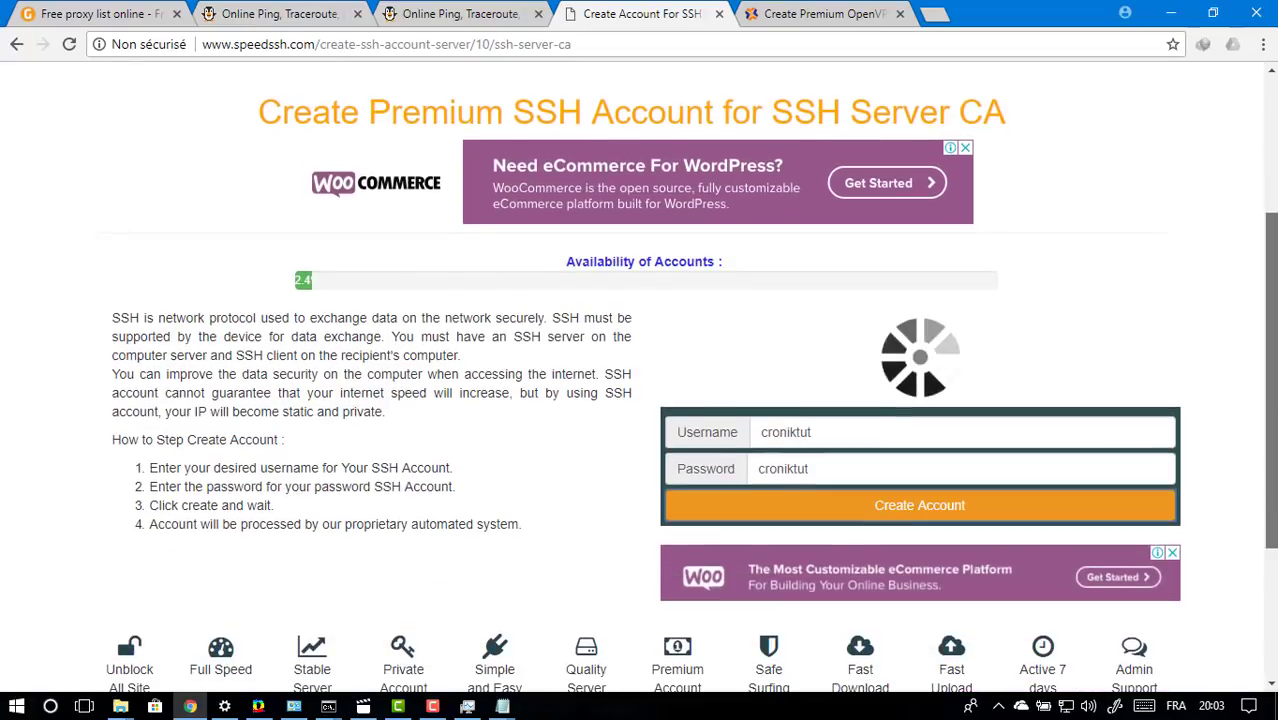
{"action": "scroll", "coordinate": [124, 639], "scroll_direction": "down", "scroll_amount": 1}
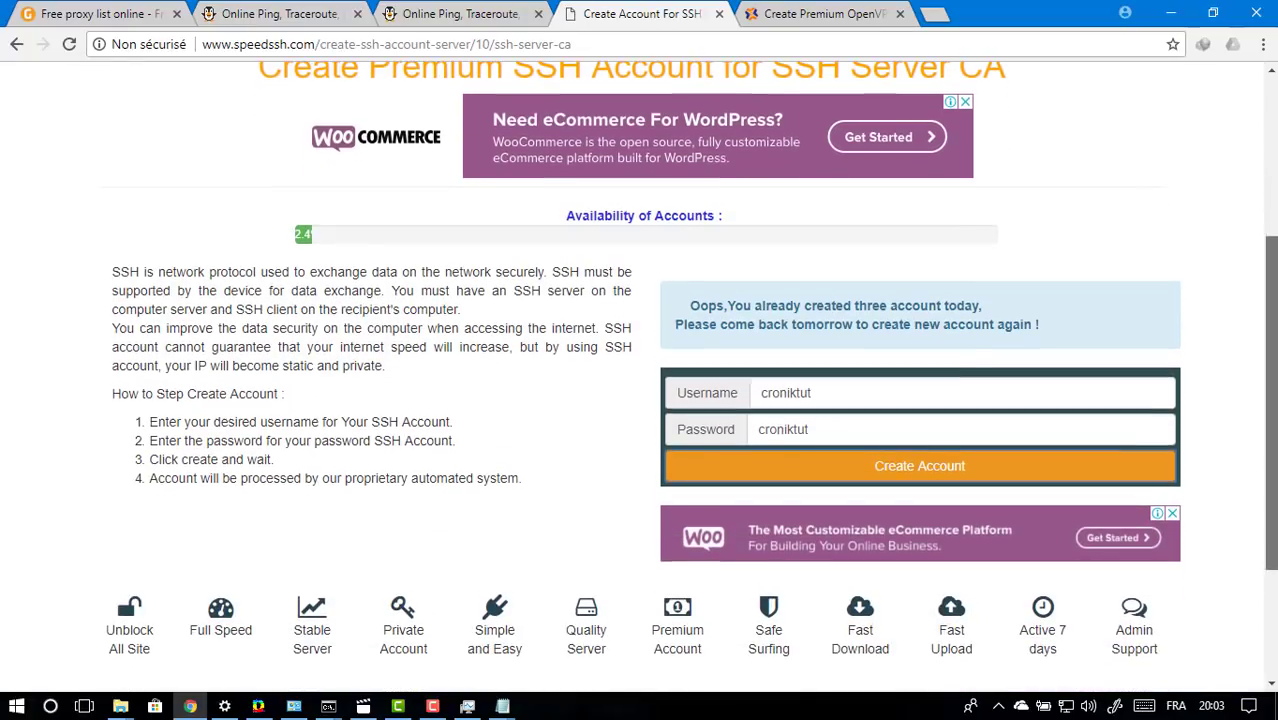
{"action": "left_click", "coordinate": [157, 7]}
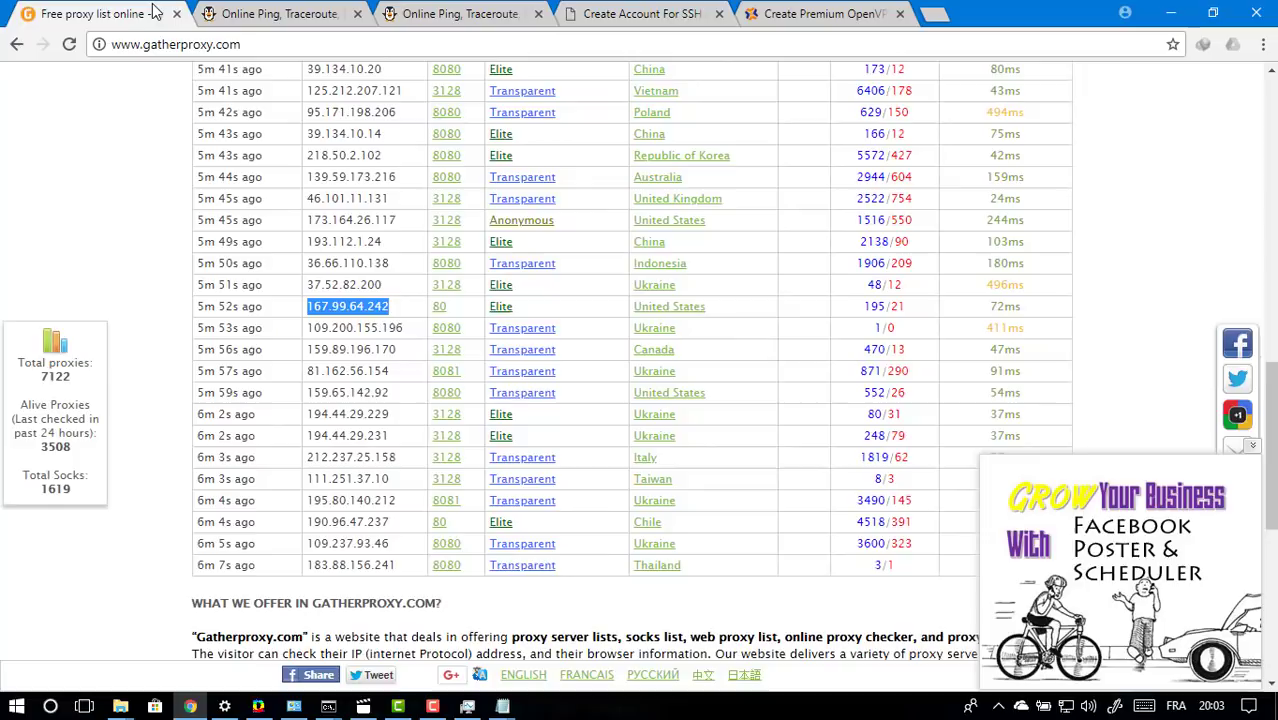
Step: Review the ping check and SSH account tabs, close Chrome, and minimize Notepad to reveal the desktop
{"action": "left_click", "coordinate": [460, 13]}
{"action": "left_click", "coordinate": [703, 8]}
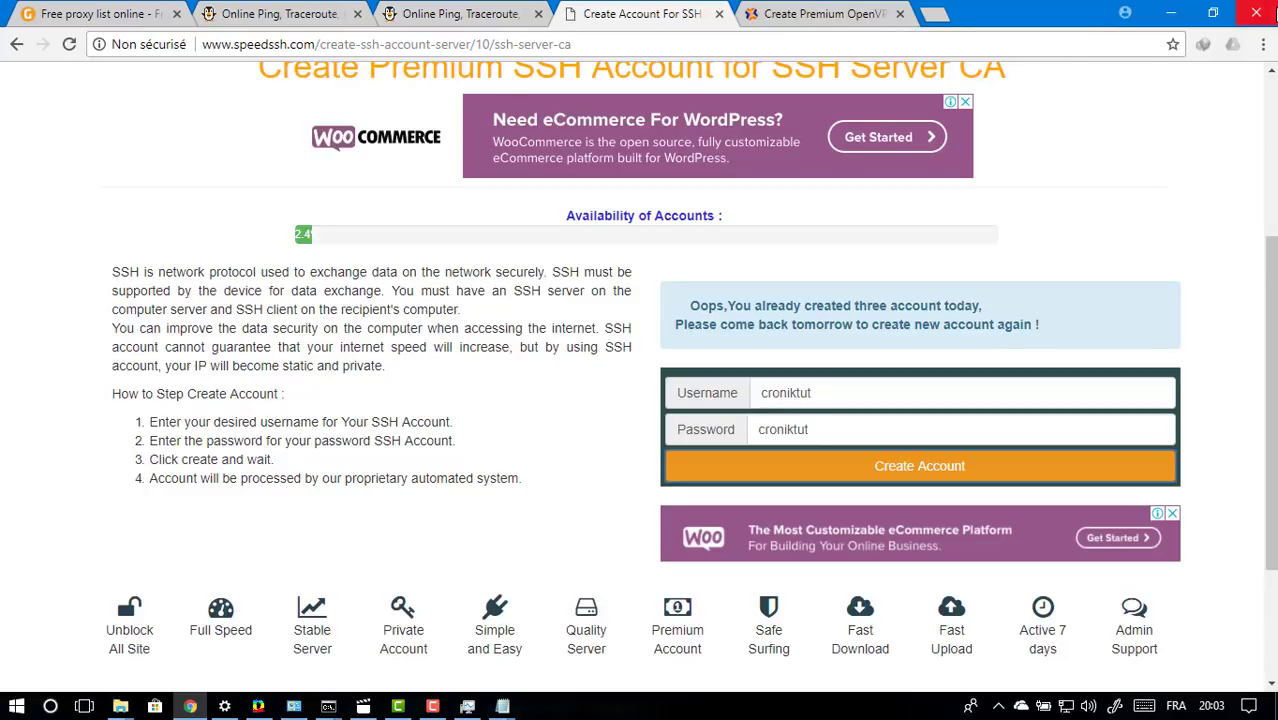
{"action": "left_click", "coordinate": [1255, 13]}
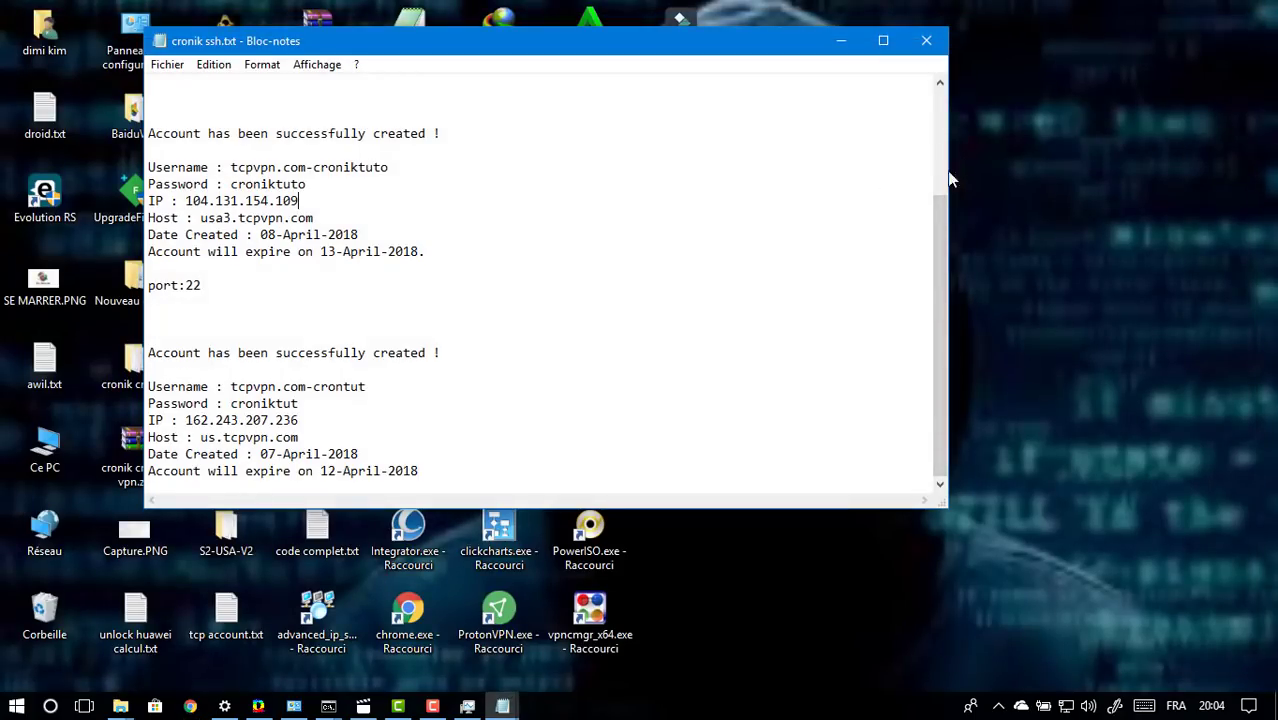
{"action": "left_click", "coordinate": [837, 40]}
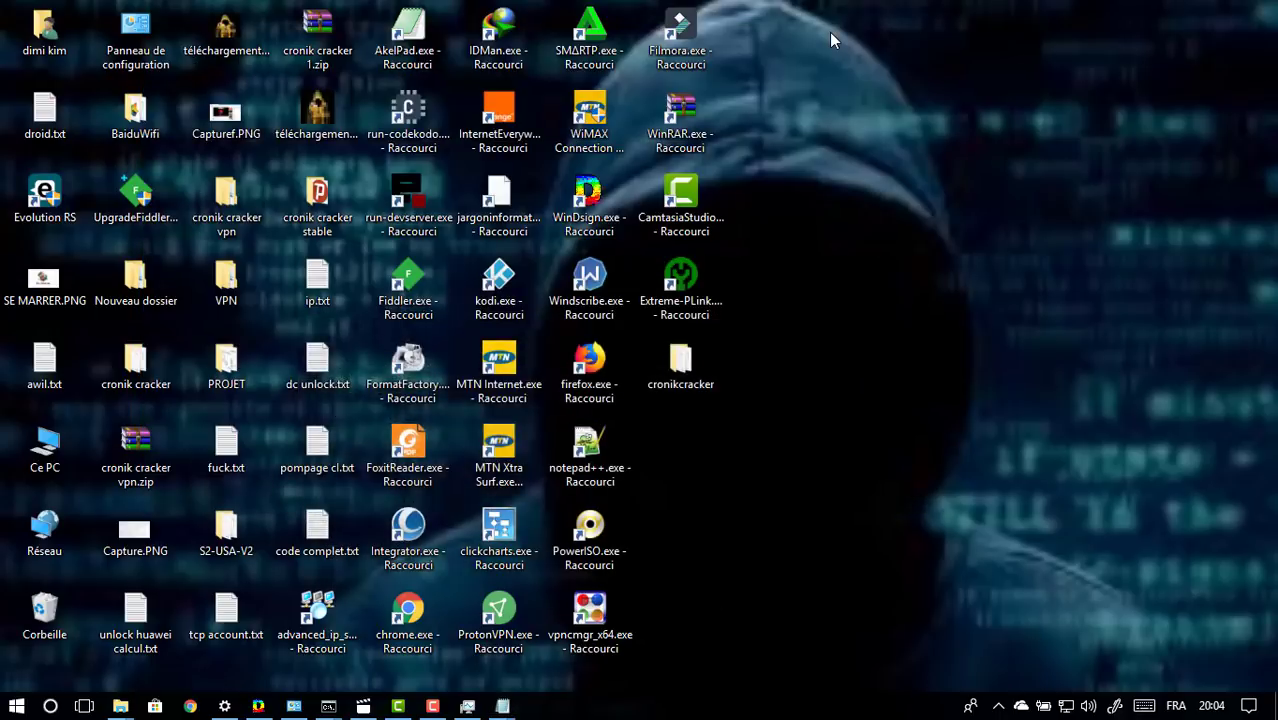
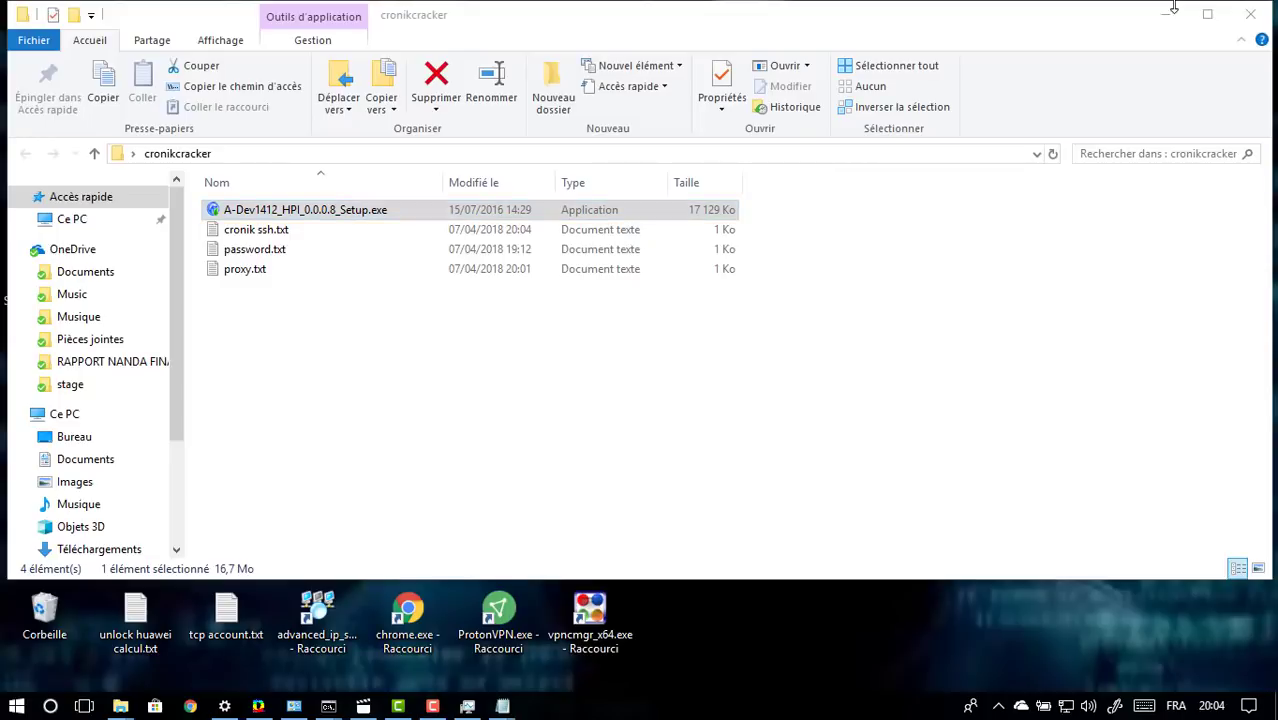
Step: Open password.txt in Notepad and select the password value following 'mot de passe:'
{"action": "double_click", "coordinate": [350, 250]}
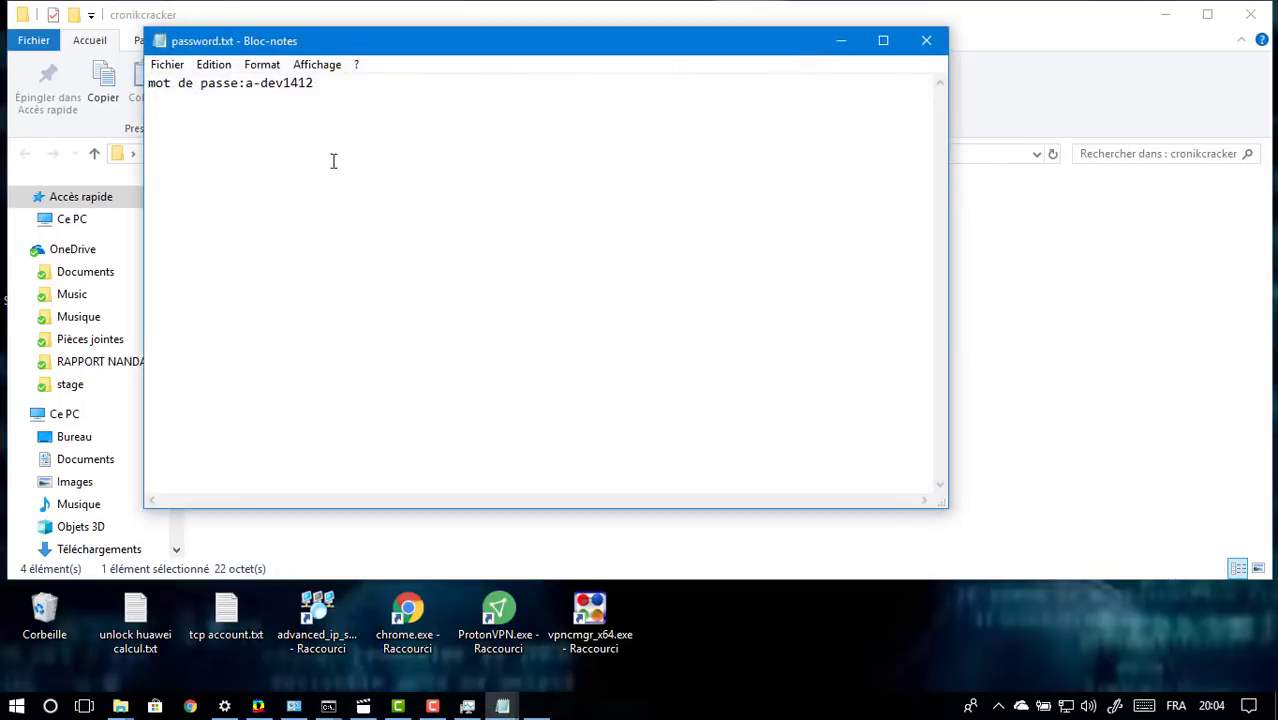
{"action": "left_click_drag", "start_coordinate": [313, 86], "coordinate": [247, 84]}
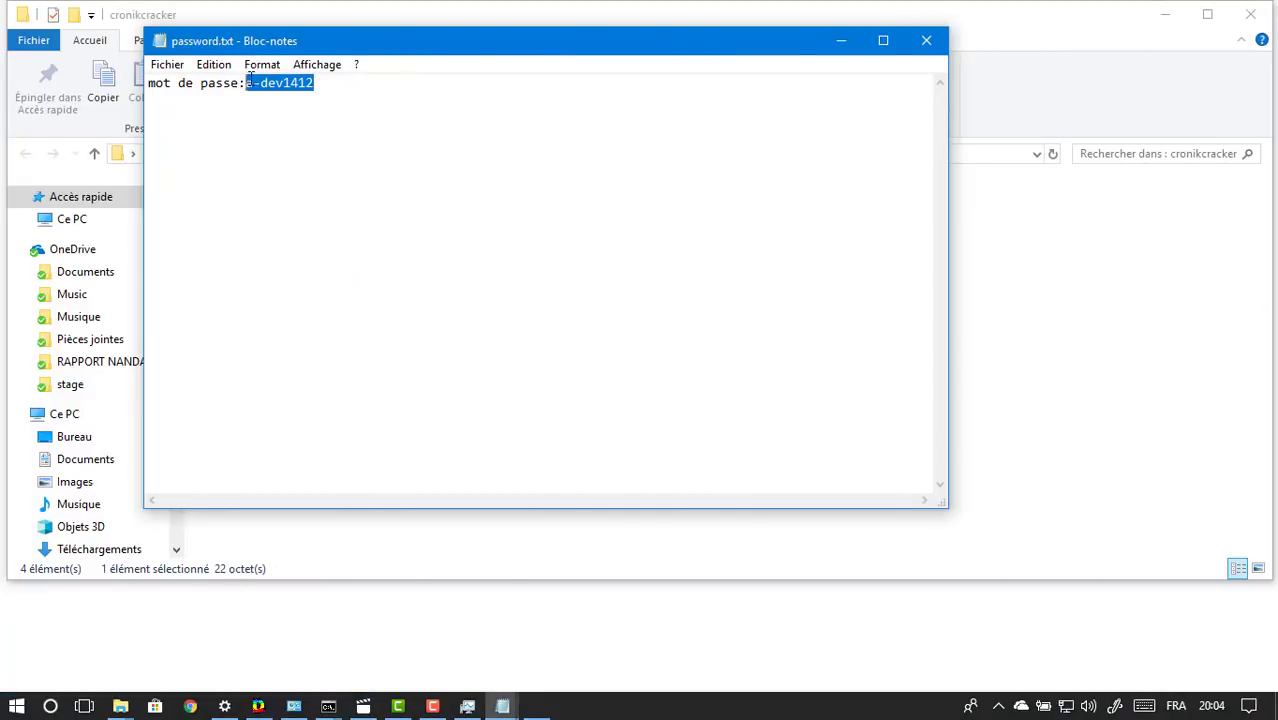
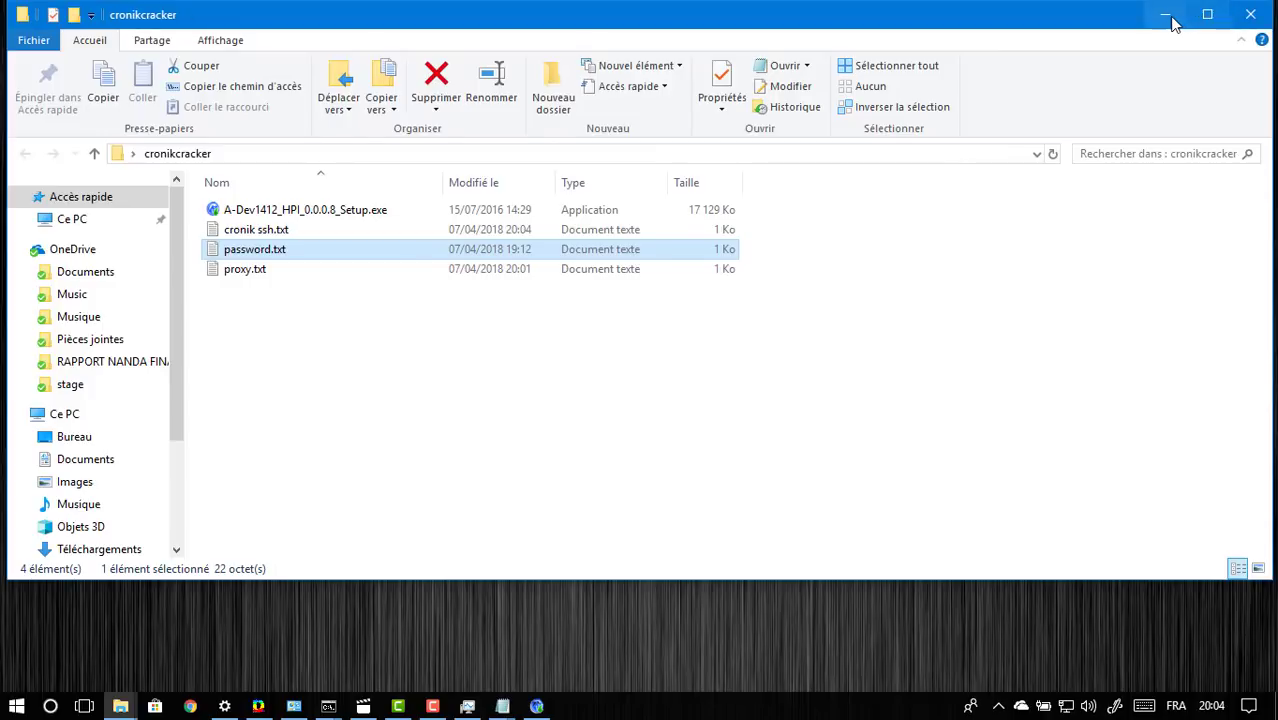
Step: Install HTTP Proxy Injector 0.0.0.8, accepting the license and pasting the installation password
{"action": "left_click", "coordinate": [1165, 14]}
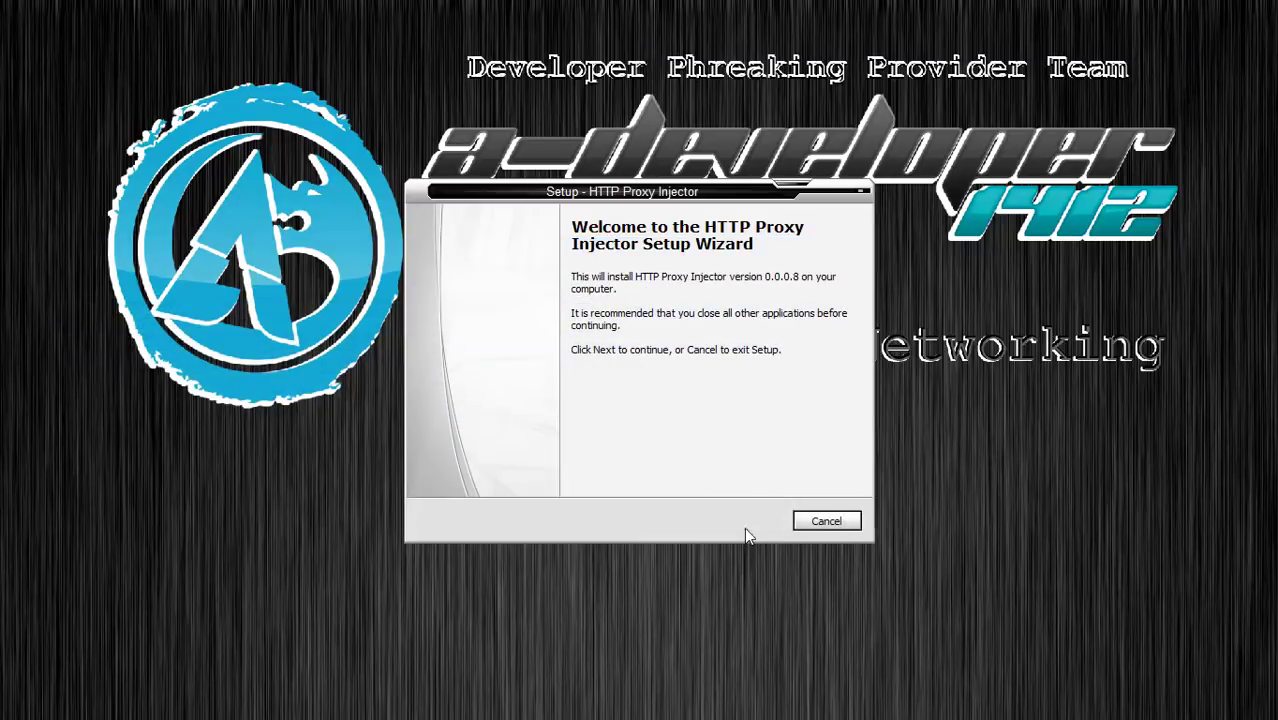
{"action": "left_click", "coordinate": [744, 525]}
{"action": "left_click", "coordinate": [540, 465]}
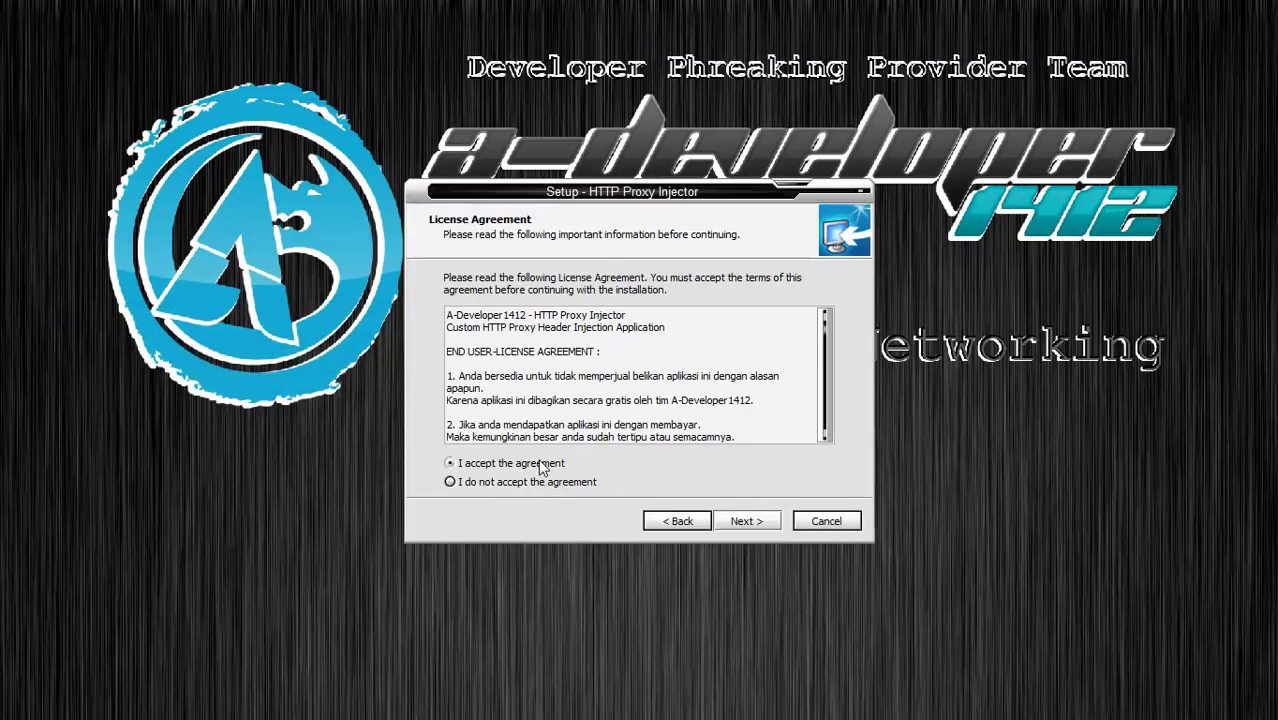
{"action": "key", "text": "Return"}
{"action": "key", "text": "ctrl+v"}
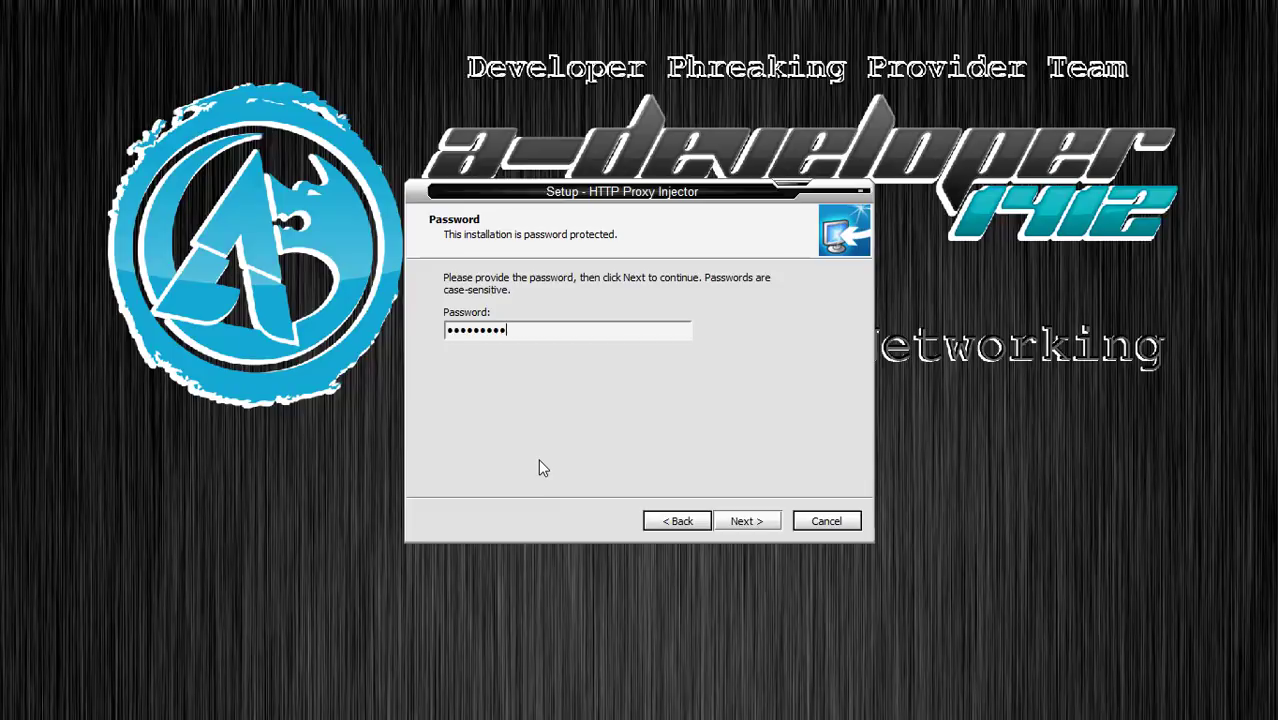
{"action": "key", "text": "Return"}
{"action": "key", "text": "Return"}
{"action": "key", "text": "Return"}
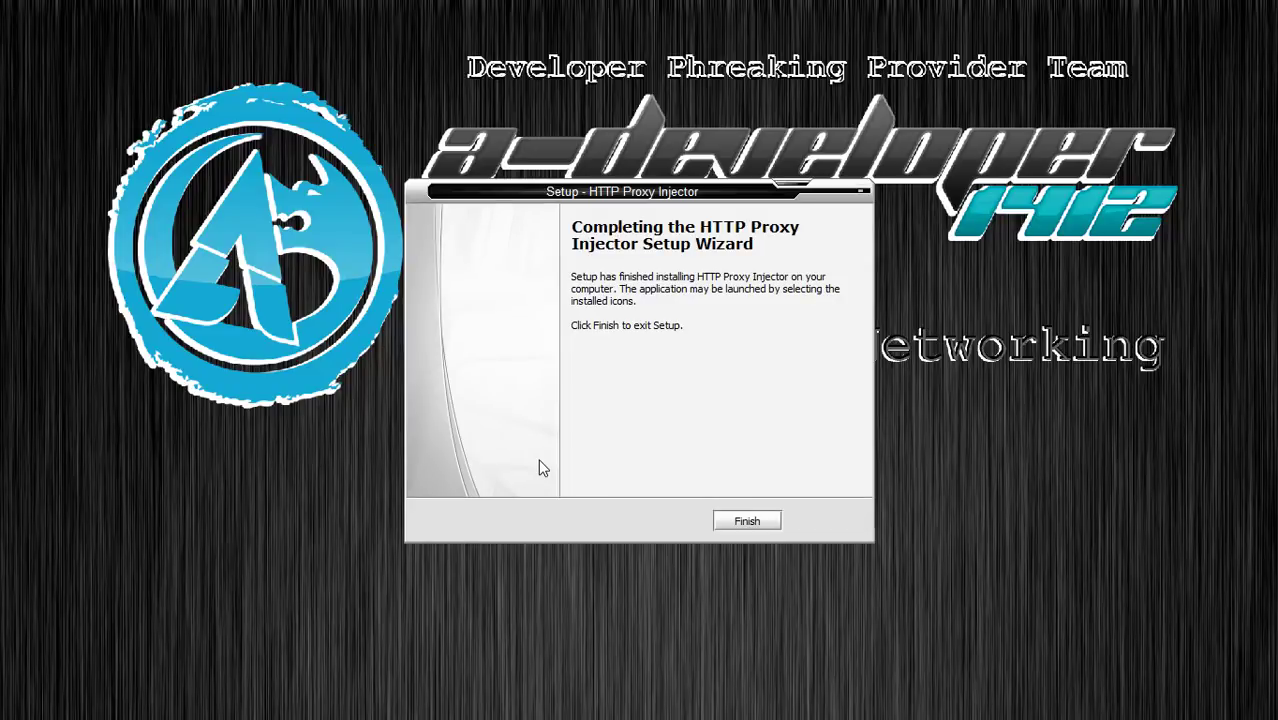
{"action": "left_click", "coordinate": [746, 521]}
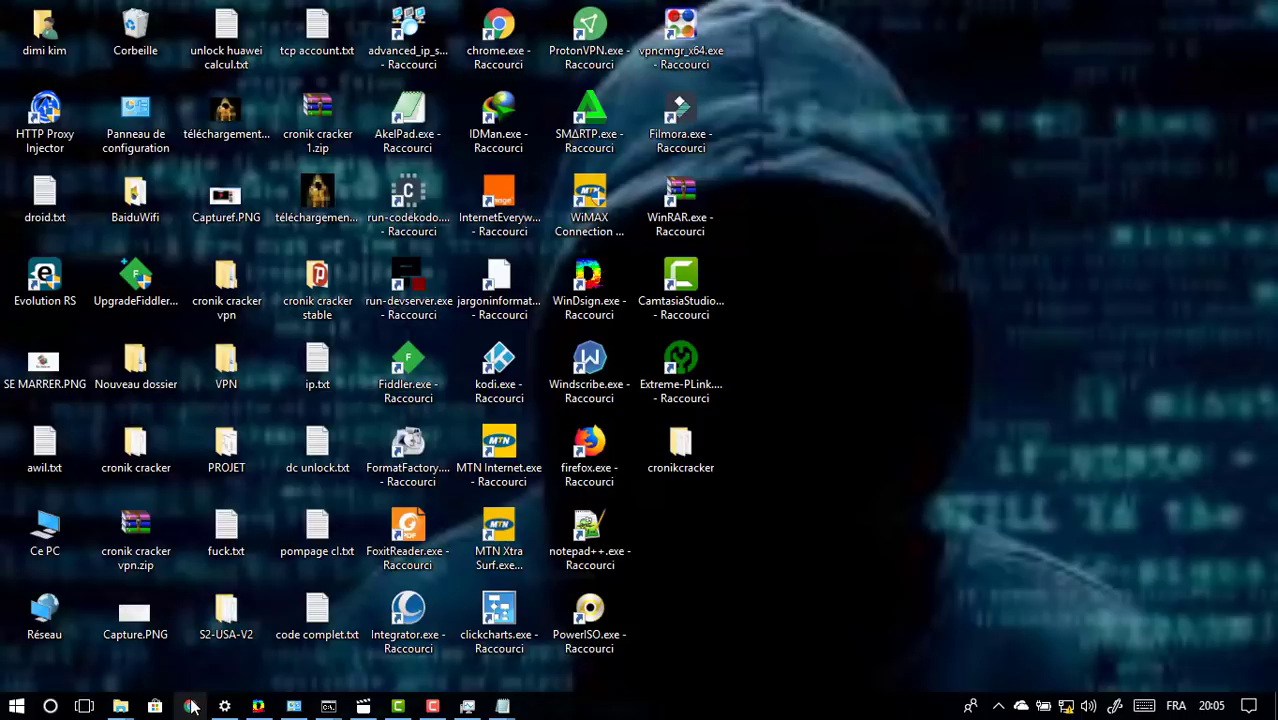
Step: Bring up Chrome and the ping command window
{"action": "left_click", "coordinate": [191, 706]}
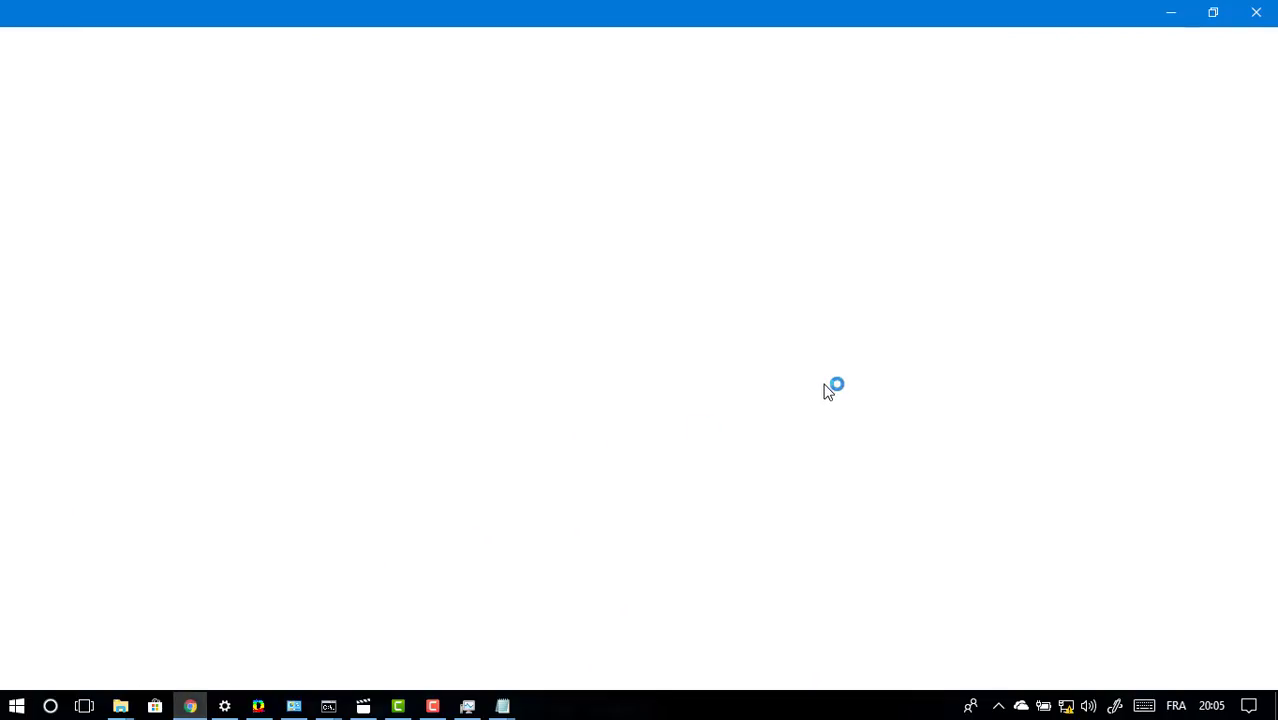
{"action": "mouse_move", "coordinate": [329, 706]}
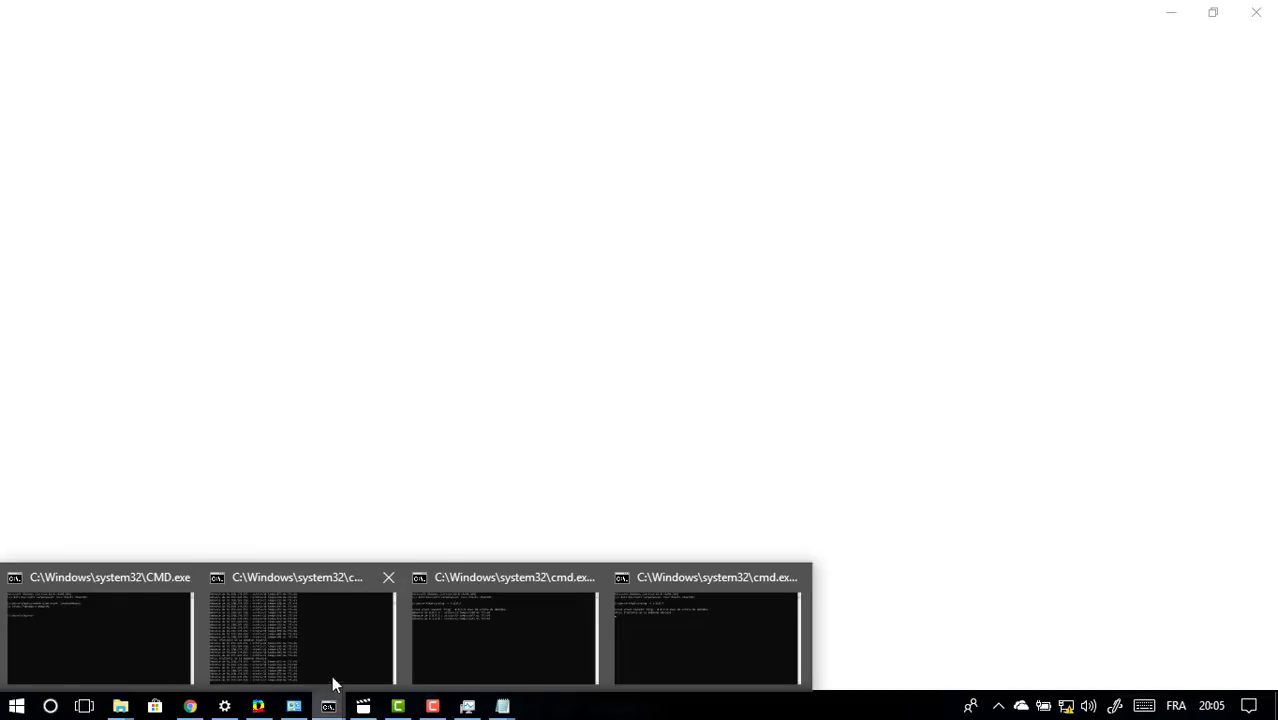
{"action": "left_click", "coordinate": [335, 674]}
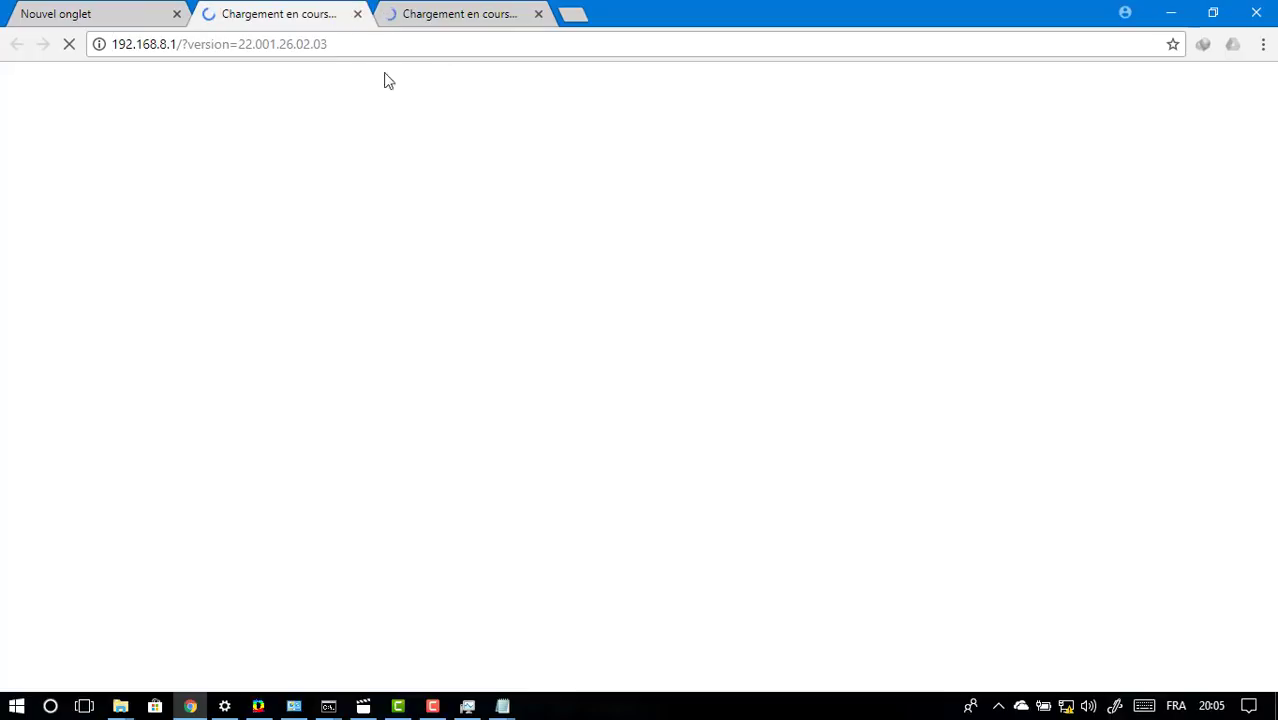
Step: Review the Camtel tabs and the Huawei Mobile WiFi status page showing 4G, then minimize Chrome
{"action": "left_click", "coordinate": [488, 9]}
{"action": "left_click", "coordinate": [381, 7]}
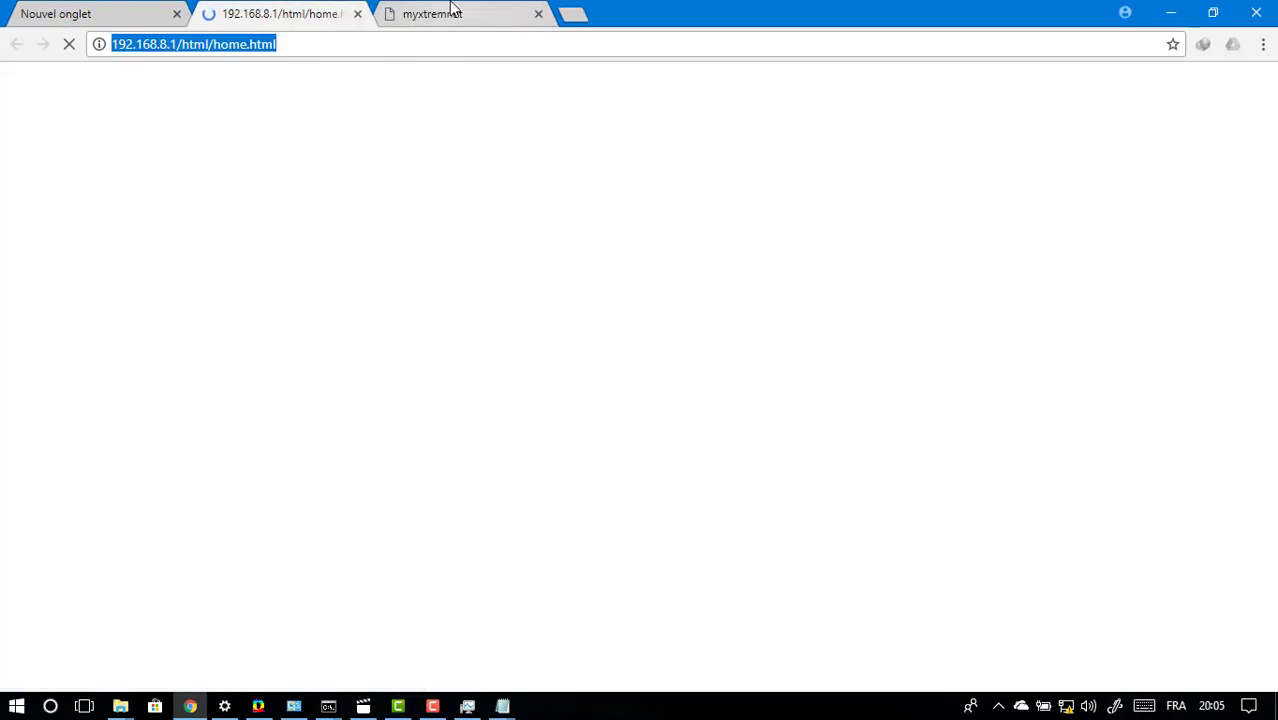
{"action": "left_click", "coordinate": [451, 10]}
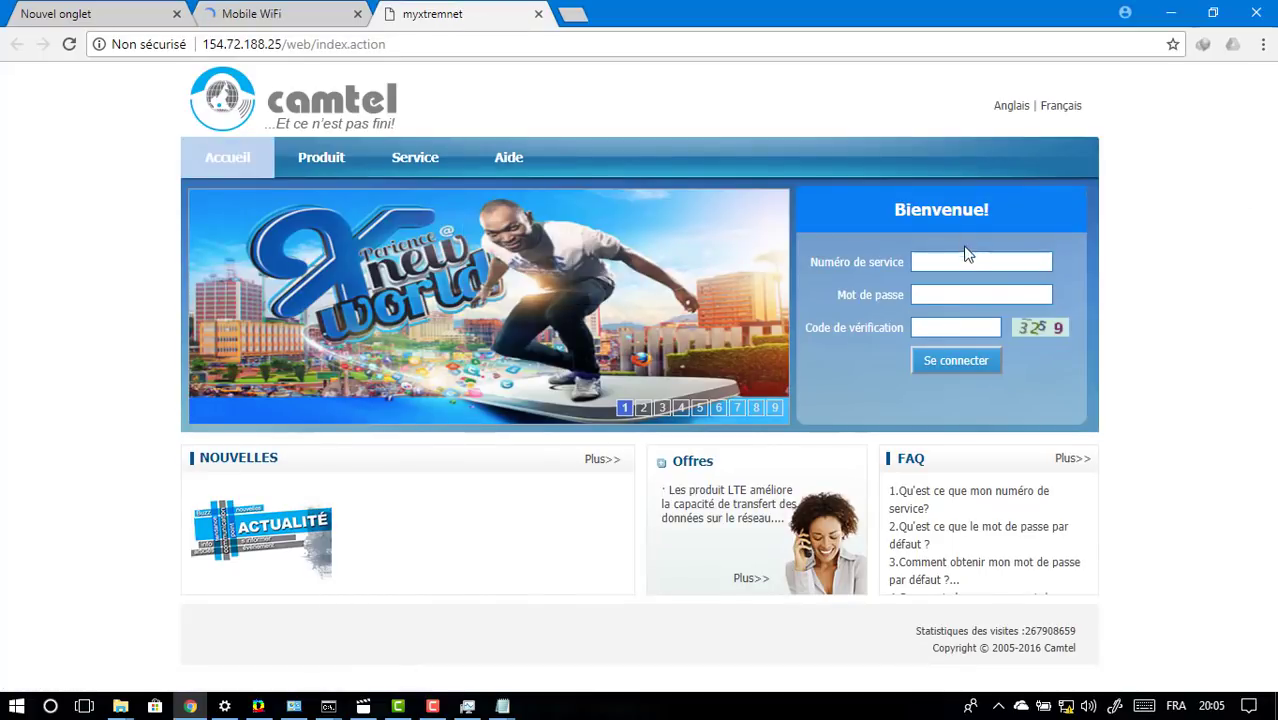
{"action": "left_click", "coordinate": [310, 9]}
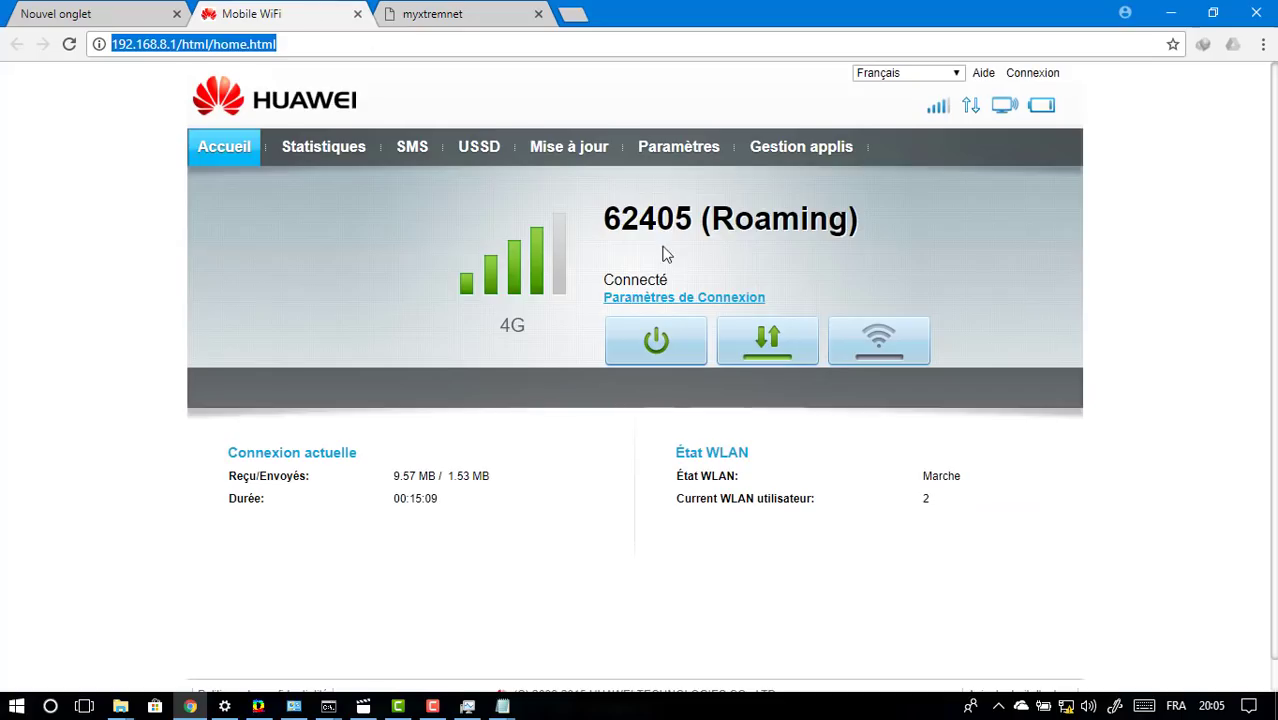
{"action": "left_click", "coordinate": [1160, 13]}
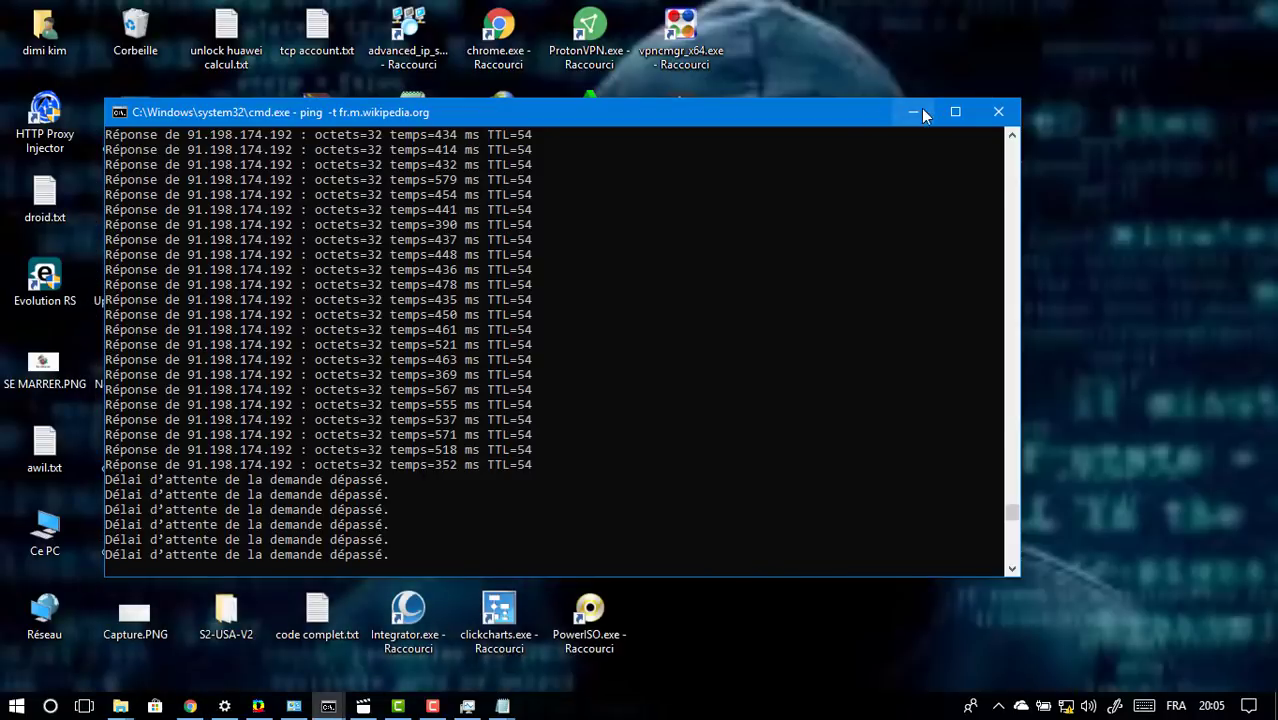
Step: Minimize the ping window and close the Video and Ce PC folder windows
{"action": "left_click", "coordinate": [915, 112]}
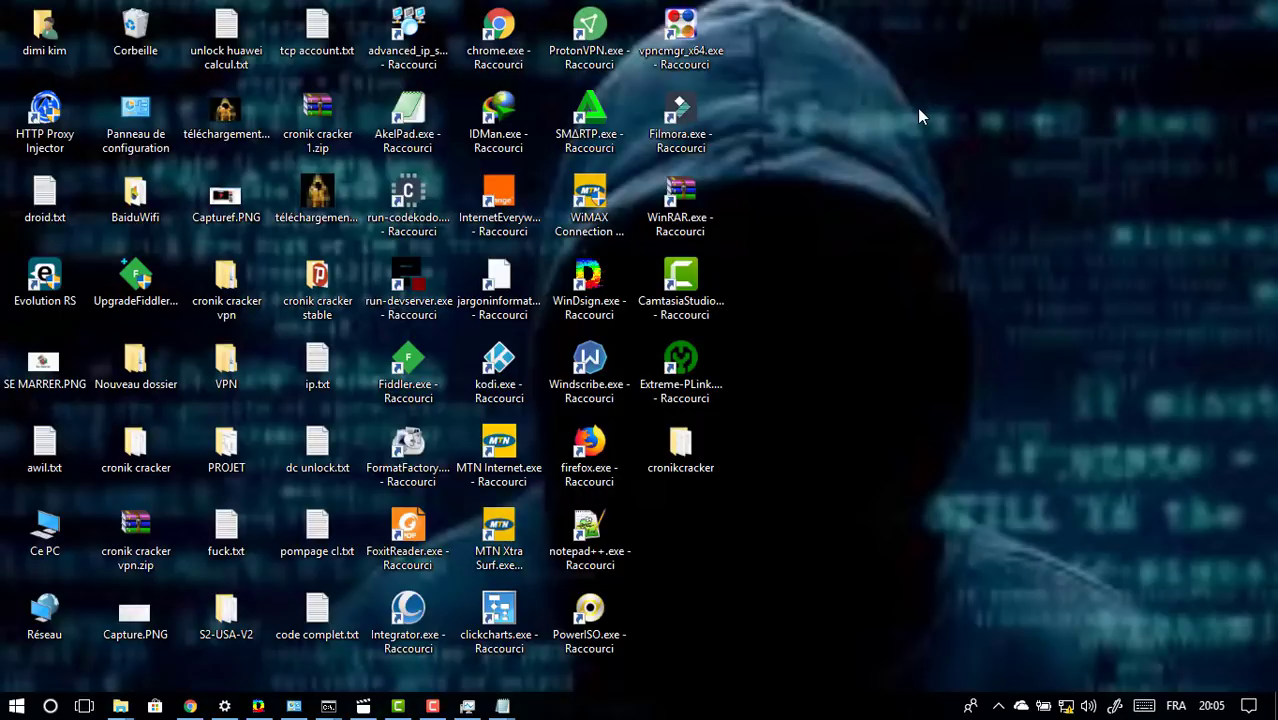
{"action": "left_click", "coordinate": [18, 120]}
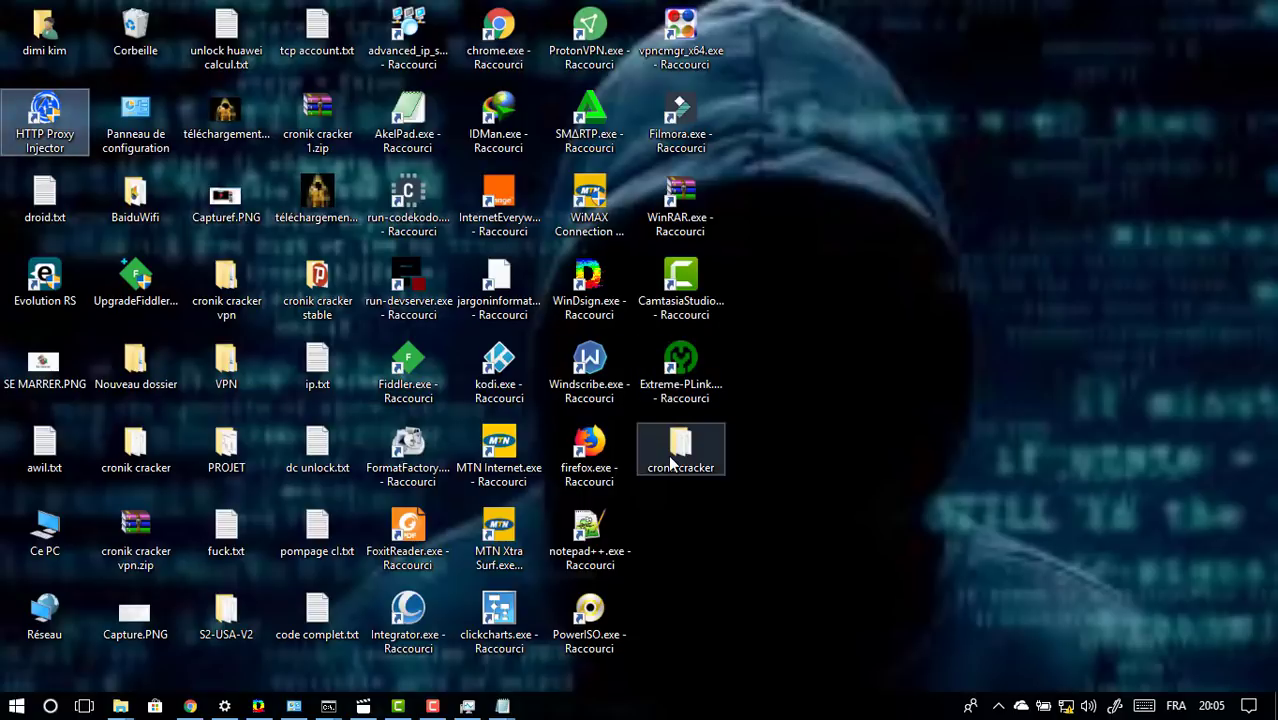
{"action": "left_click", "coordinate": [120, 706]}
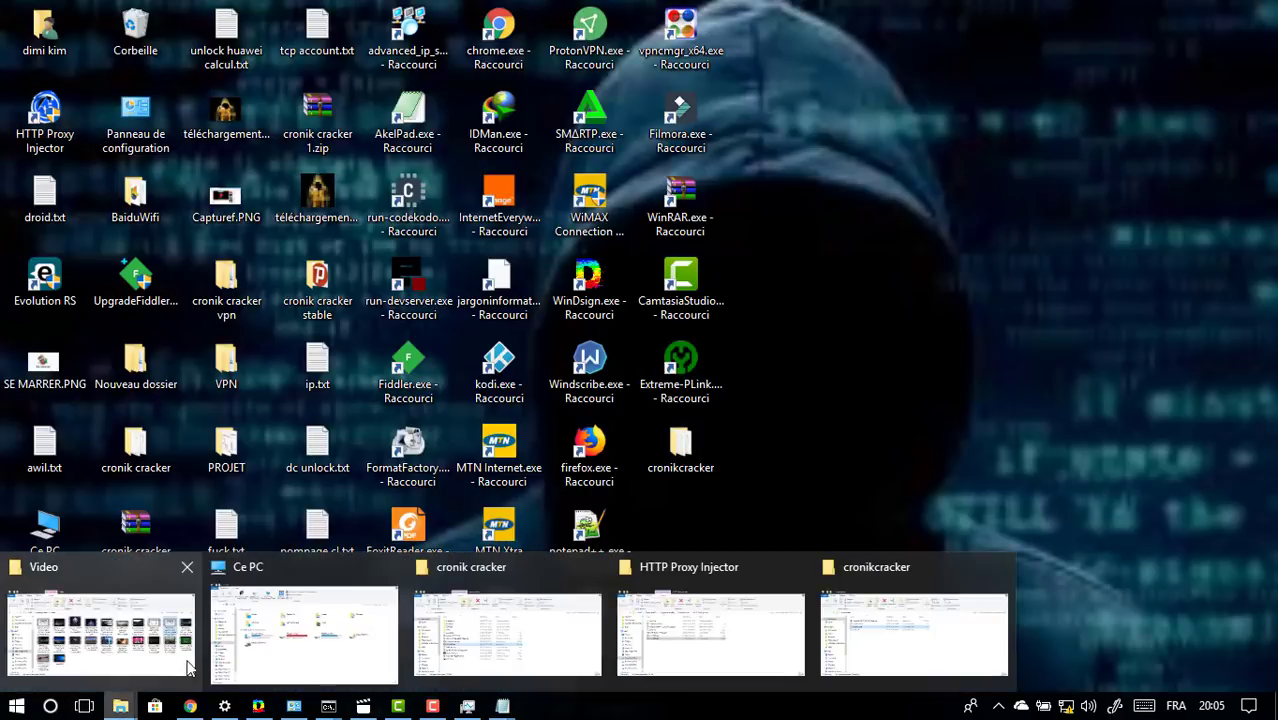
{"action": "left_click", "coordinate": [186, 567]}
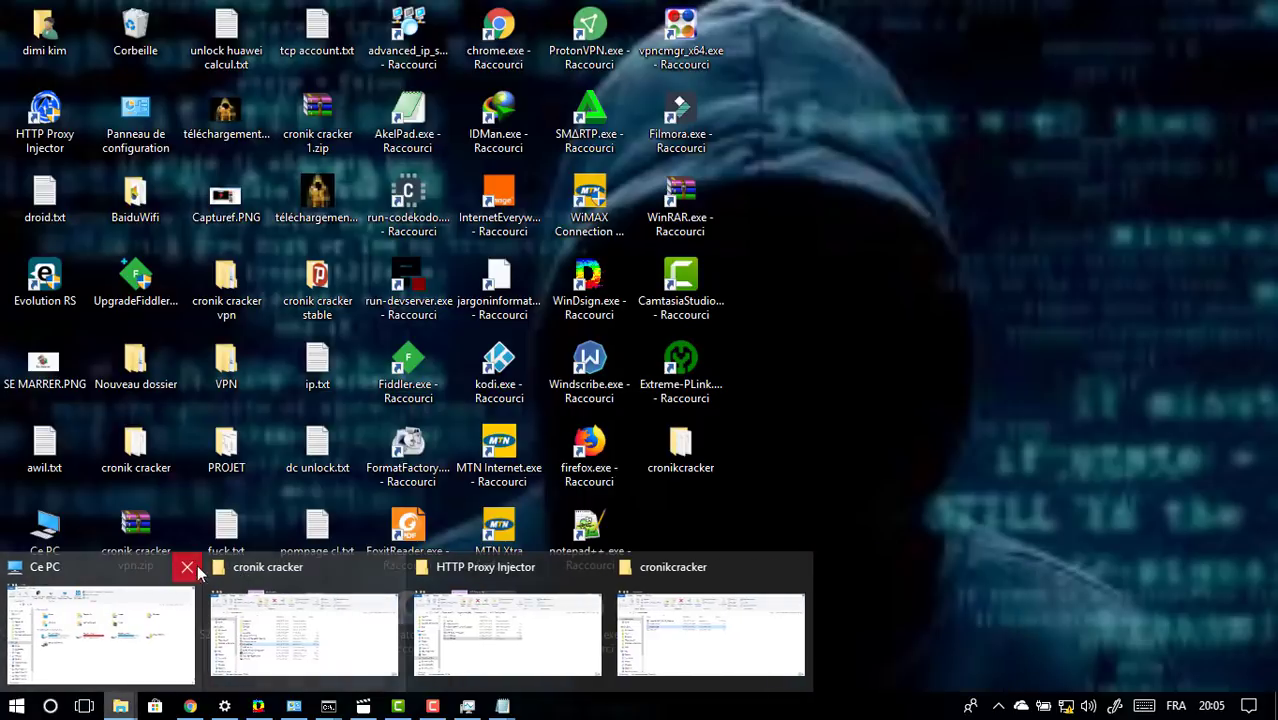
{"action": "left_click", "coordinate": [186, 567]}
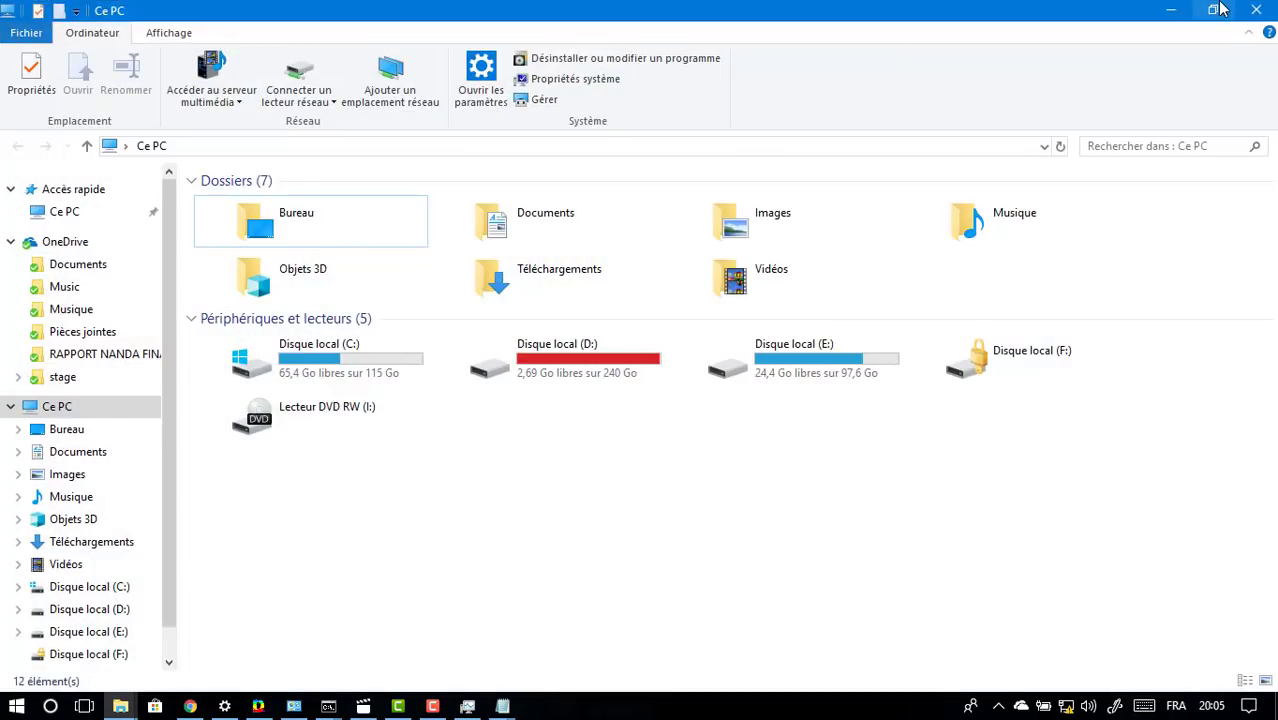
{"action": "left_click", "coordinate": [1258, 8]}
Step: Close the HTTP Proxy Injector, cronikcracker and cronik cracker folder windows
{"action": "left_click", "coordinate": [120, 706]}
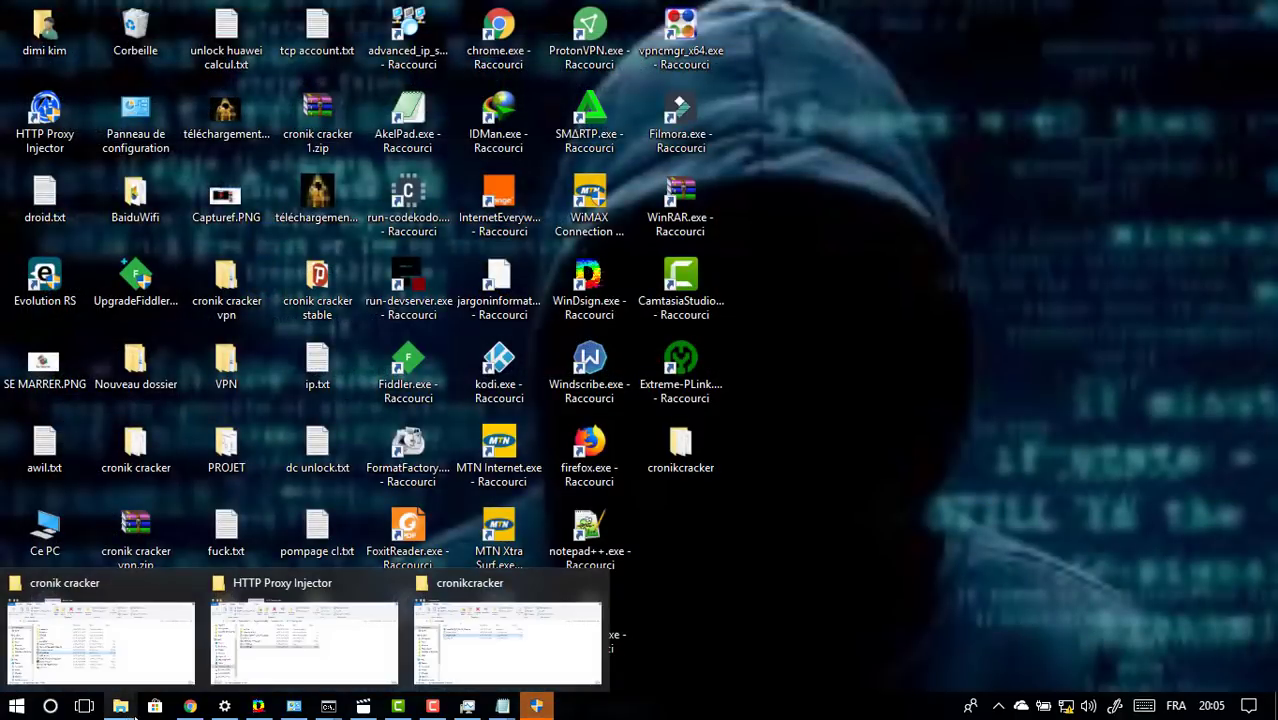
{"action": "left_click", "coordinate": [391, 585]}
{"action": "left_click", "coordinate": [391, 585]}
{"action": "left_click", "coordinate": [137, 632]}
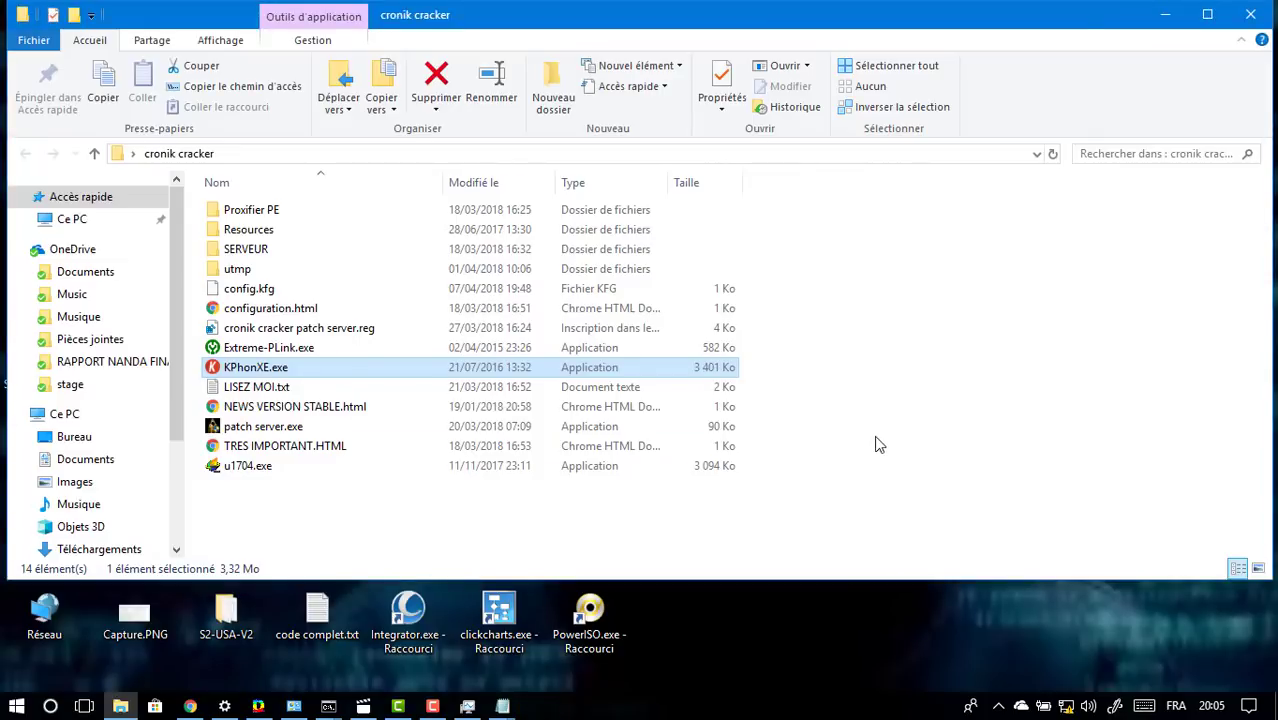
{"action": "left_click", "coordinate": [1250, 14]}
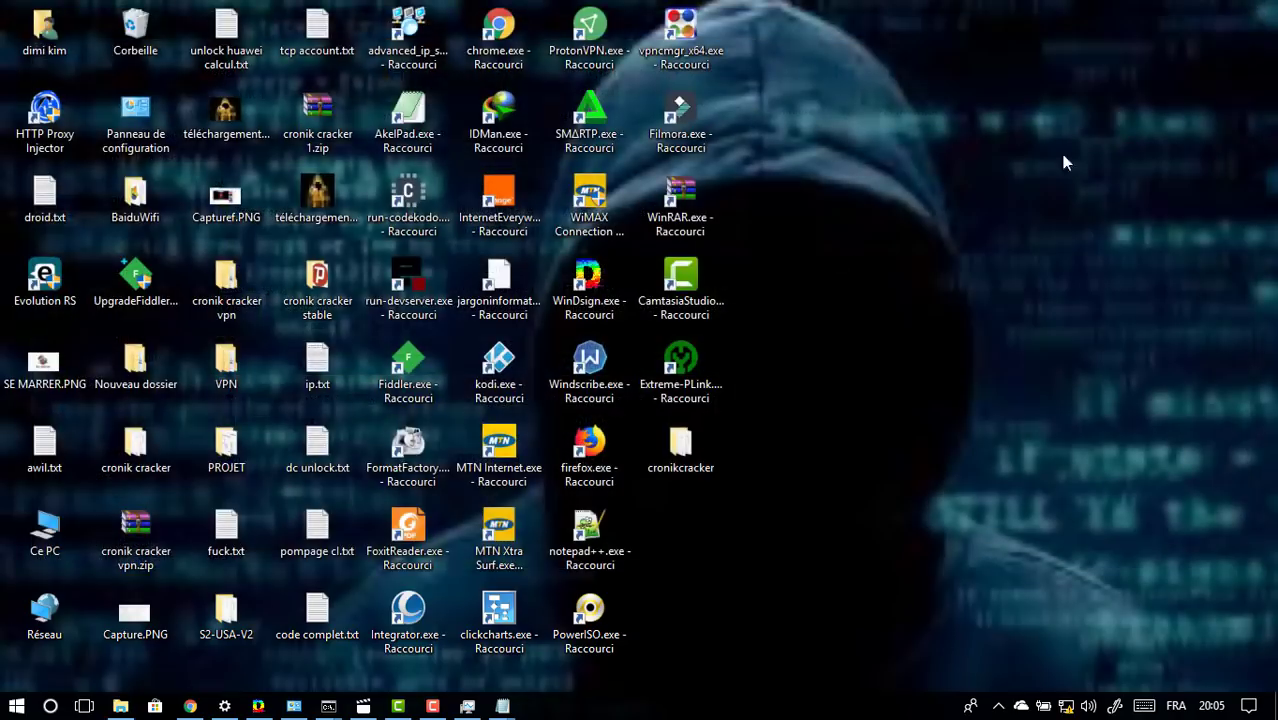
Step: Open the cronikcracker folder, then minimize its window
{"action": "double_click", "coordinate": [703, 444]}
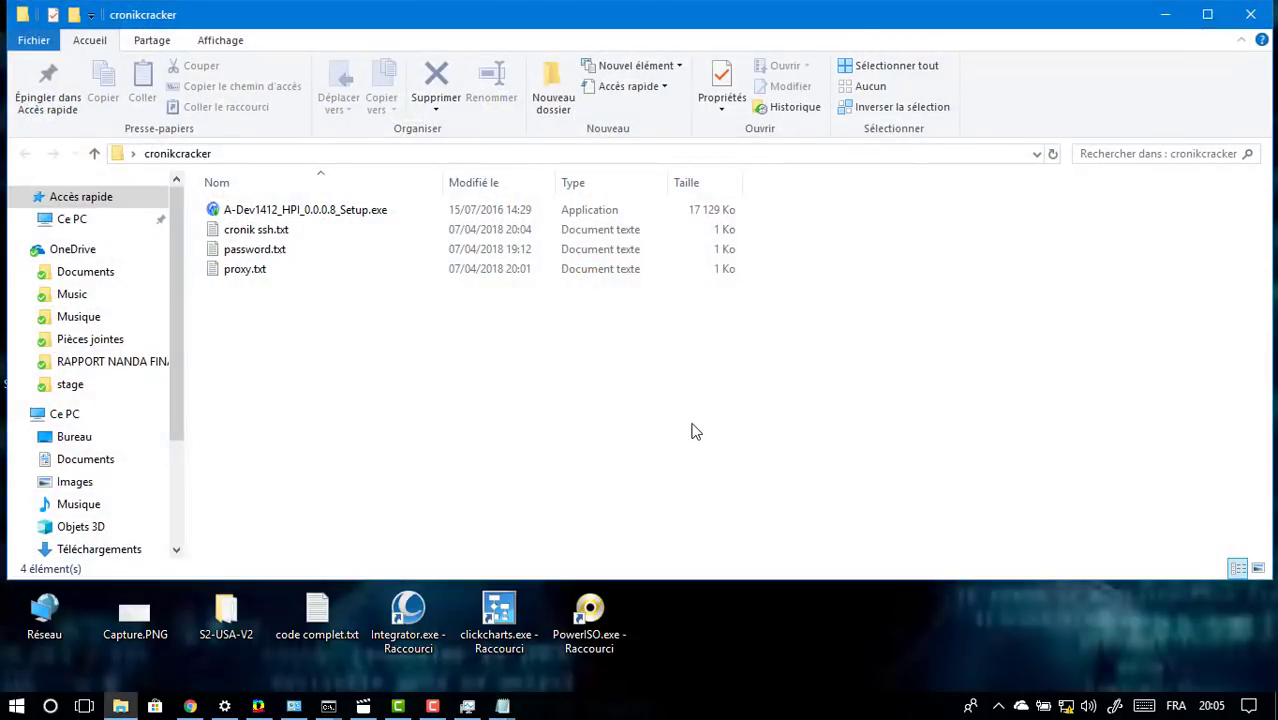
{"action": "left_click", "coordinate": [1168, 14]}
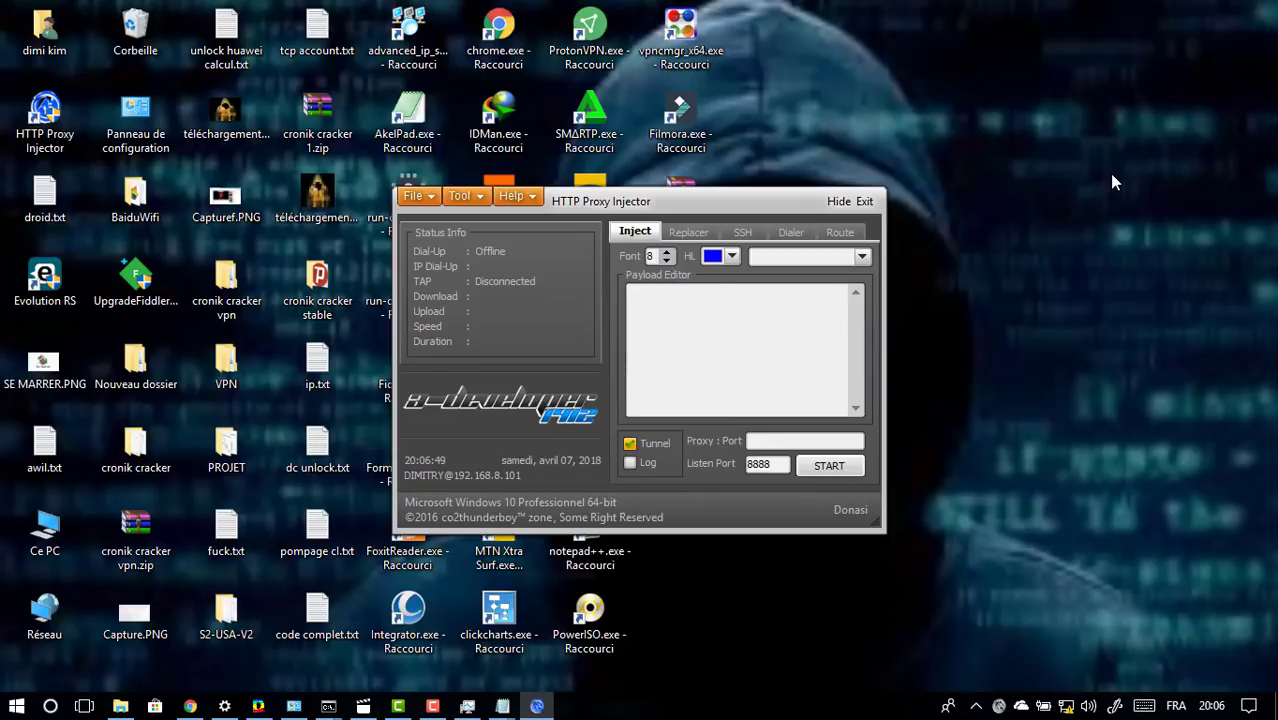
Step: Tick Log beside Tunnel to reveal the Inject Respons log panel
{"action": "left_click", "coordinate": [629, 463]}
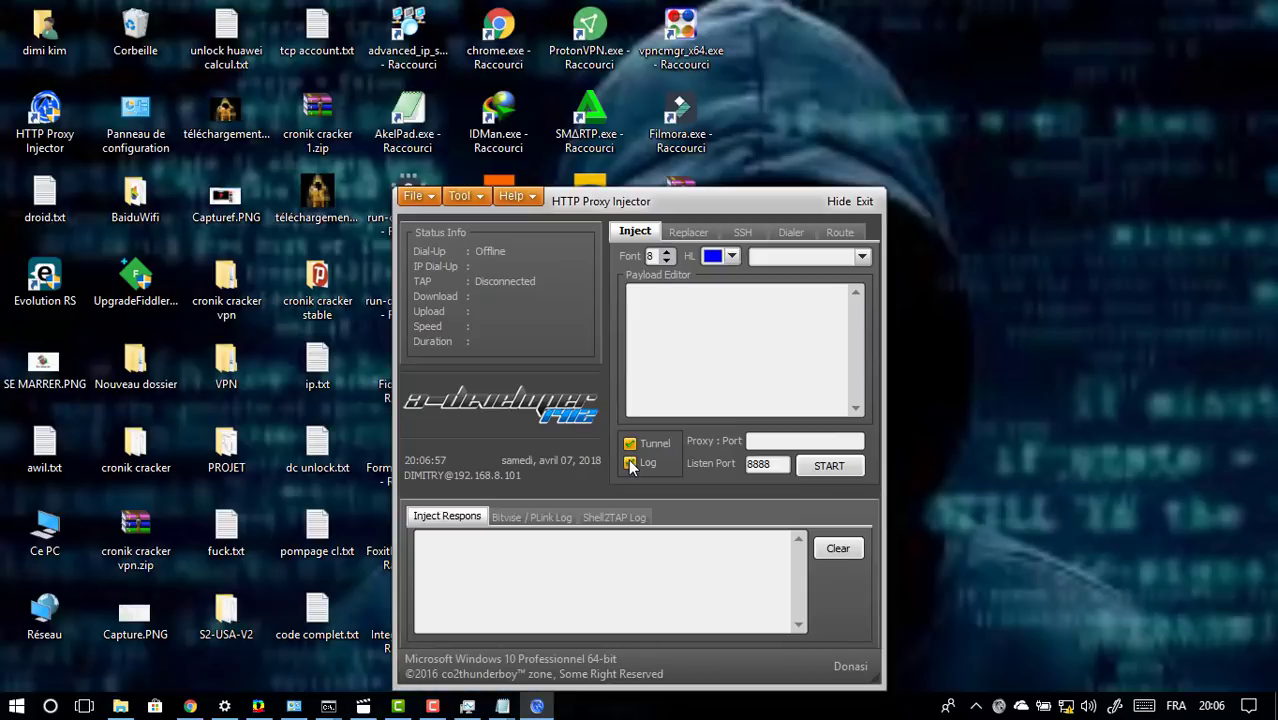
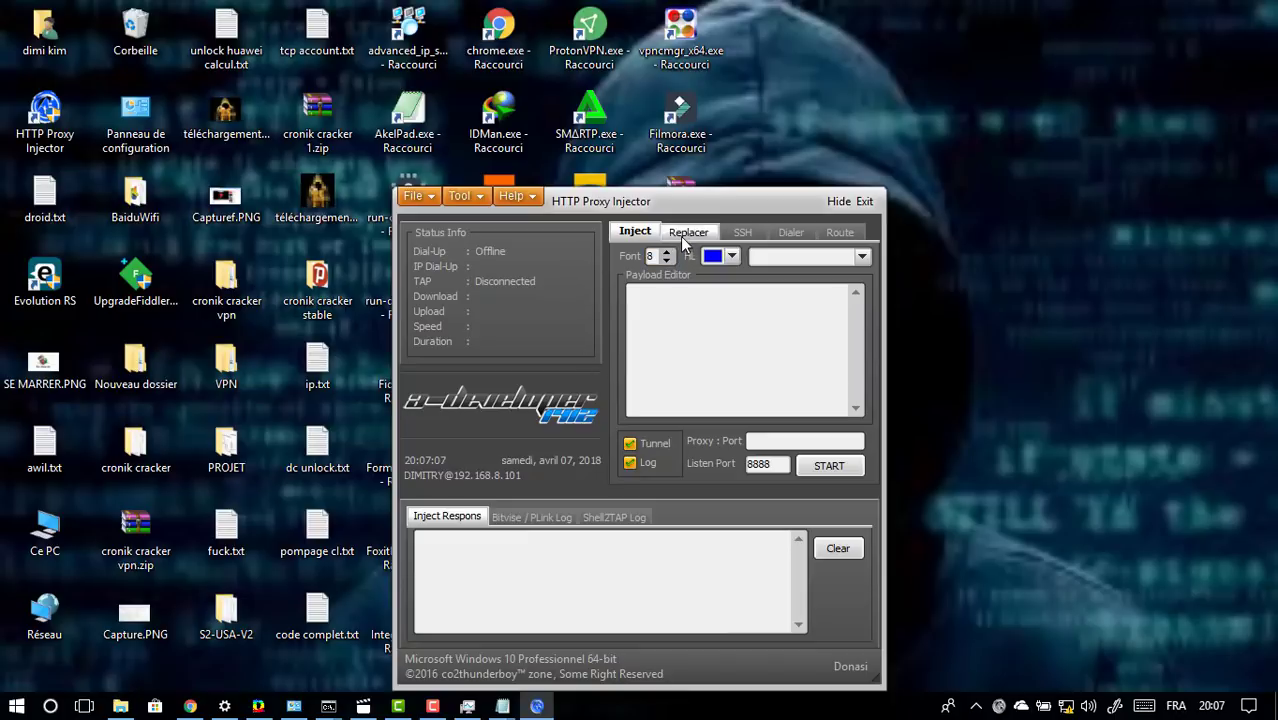
Step: Switch to the Replacer page to view its empty response string slots
{"action": "left_click", "coordinate": [681, 236]}
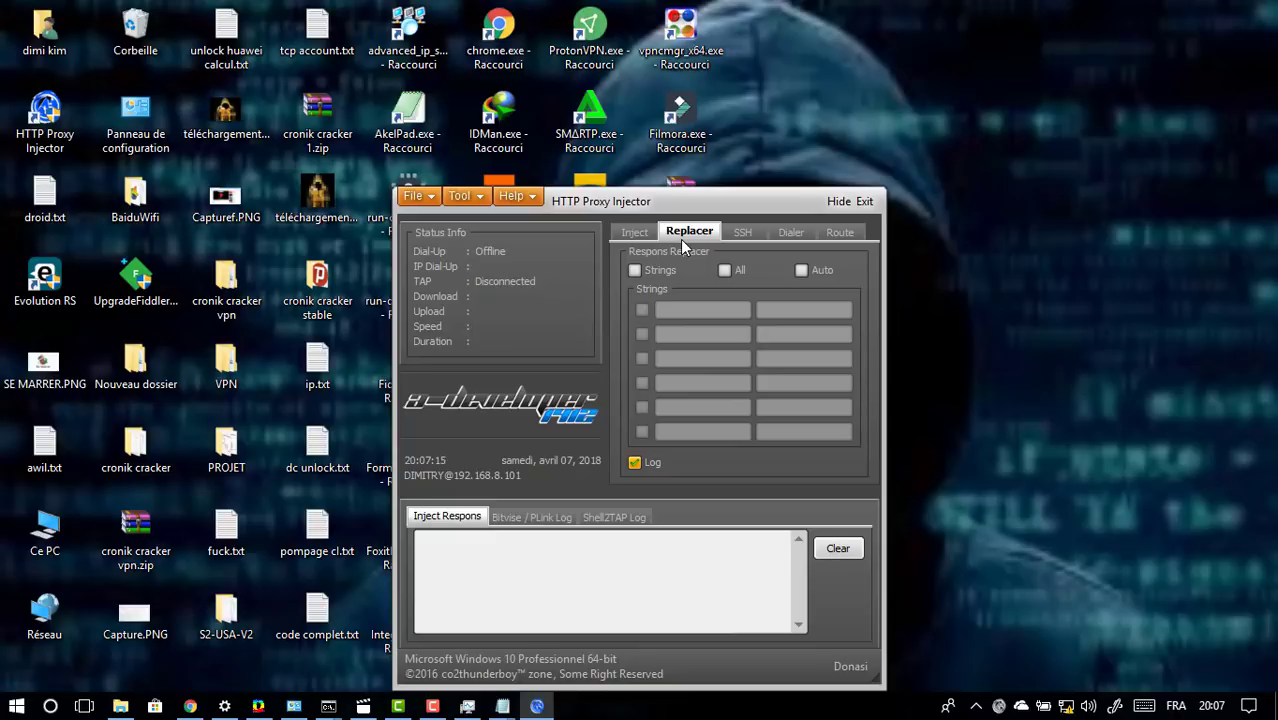
Step: View the SSH login, Dialer connection and Route list pages, then return to the Inject payload editor
{"action": "left_click", "coordinate": [745, 233]}
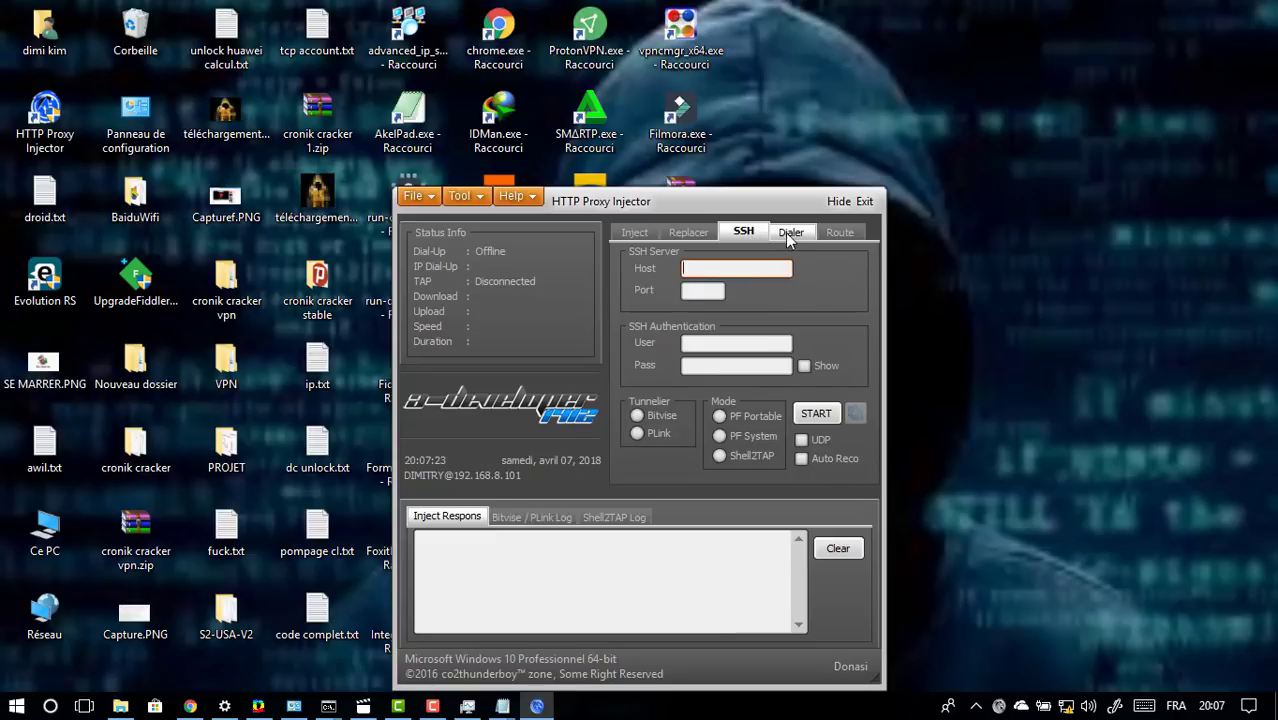
{"action": "left_click", "coordinate": [787, 232]}
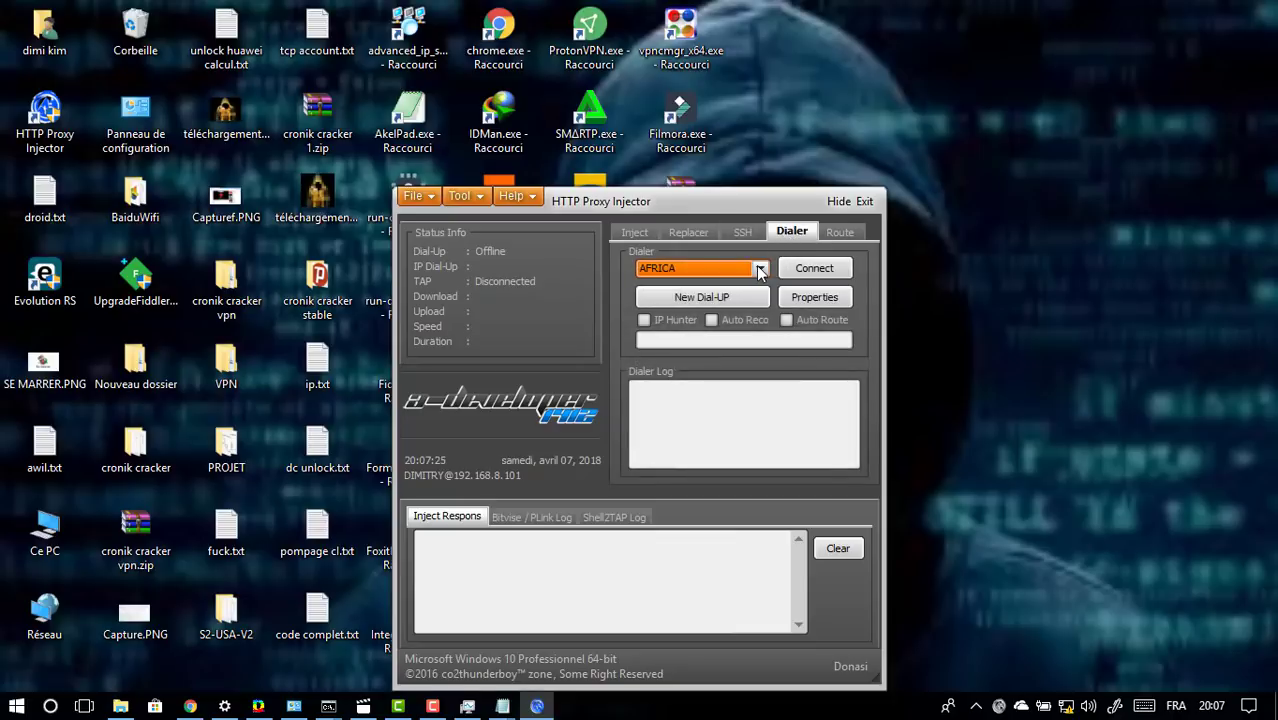
{"action": "left_click", "coordinate": [832, 234]}
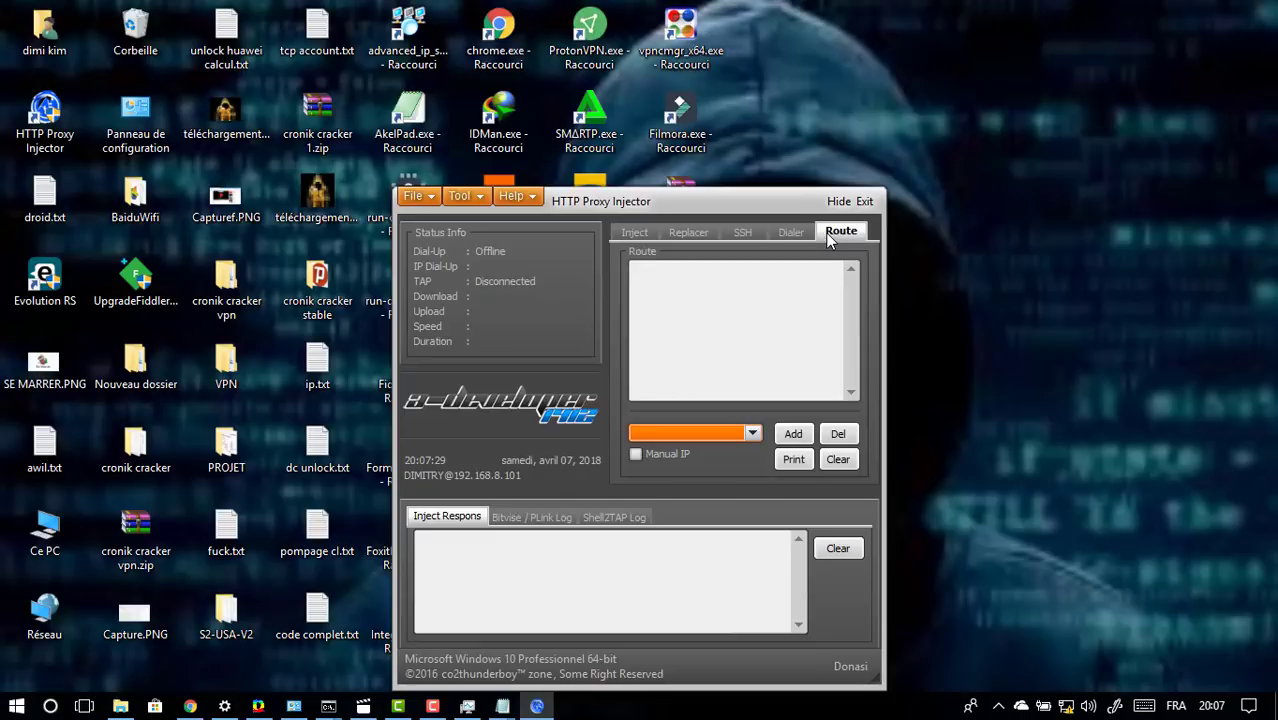
{"action": "left_click", "coordinate": [634, 236]}
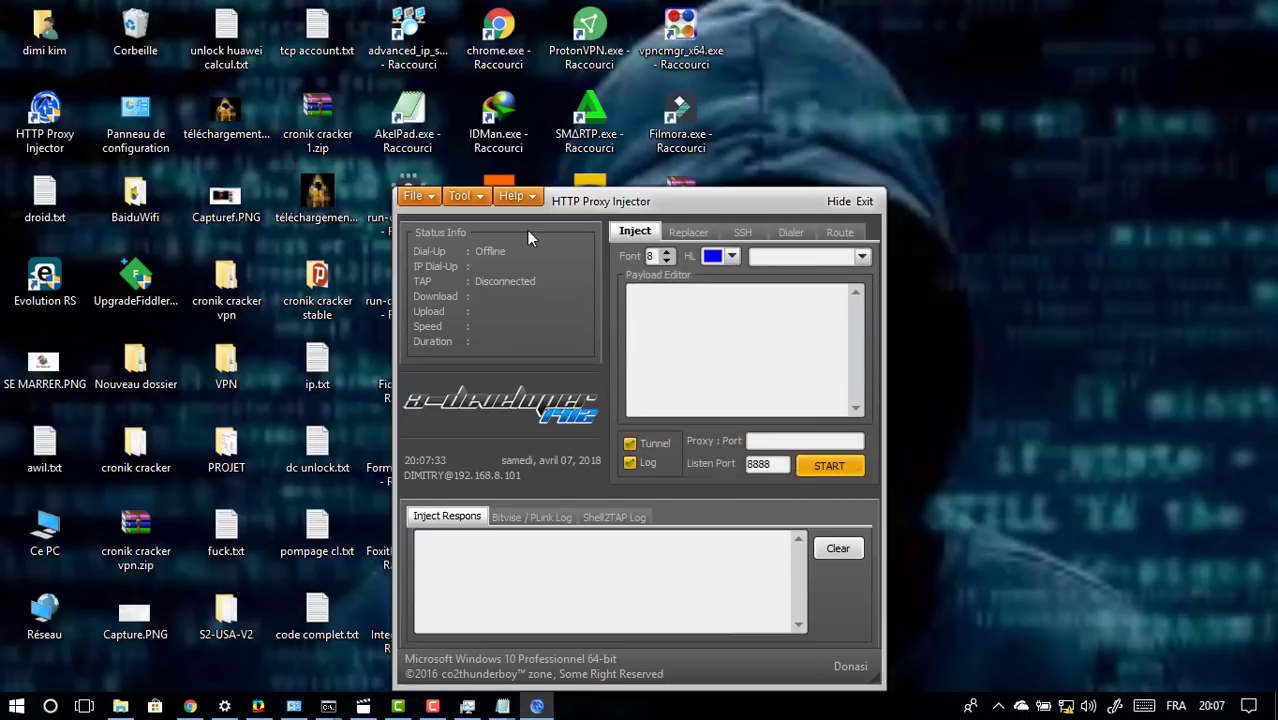
Step: Look through the Help menu's support options and the Tool menu's extra tools
{"action": "left_click", "coordinate": [520, 200]}
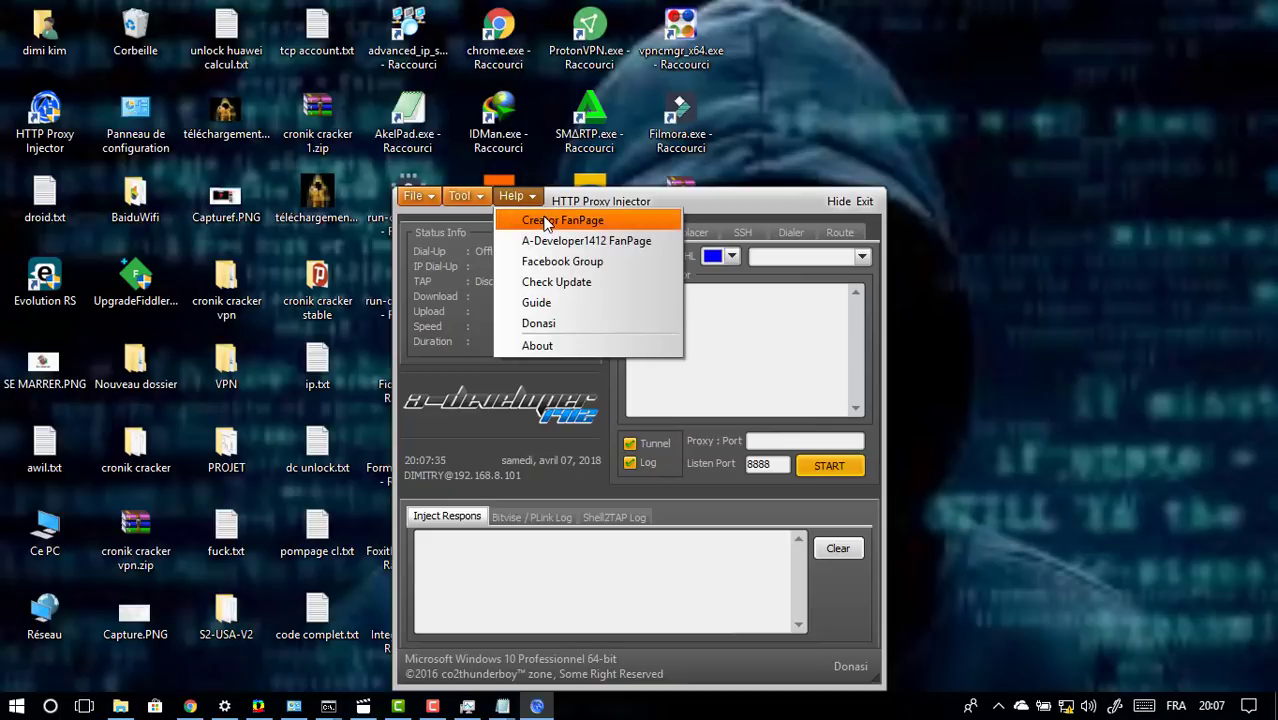
{"action": "left_click", "coordinate": [481, 195]}
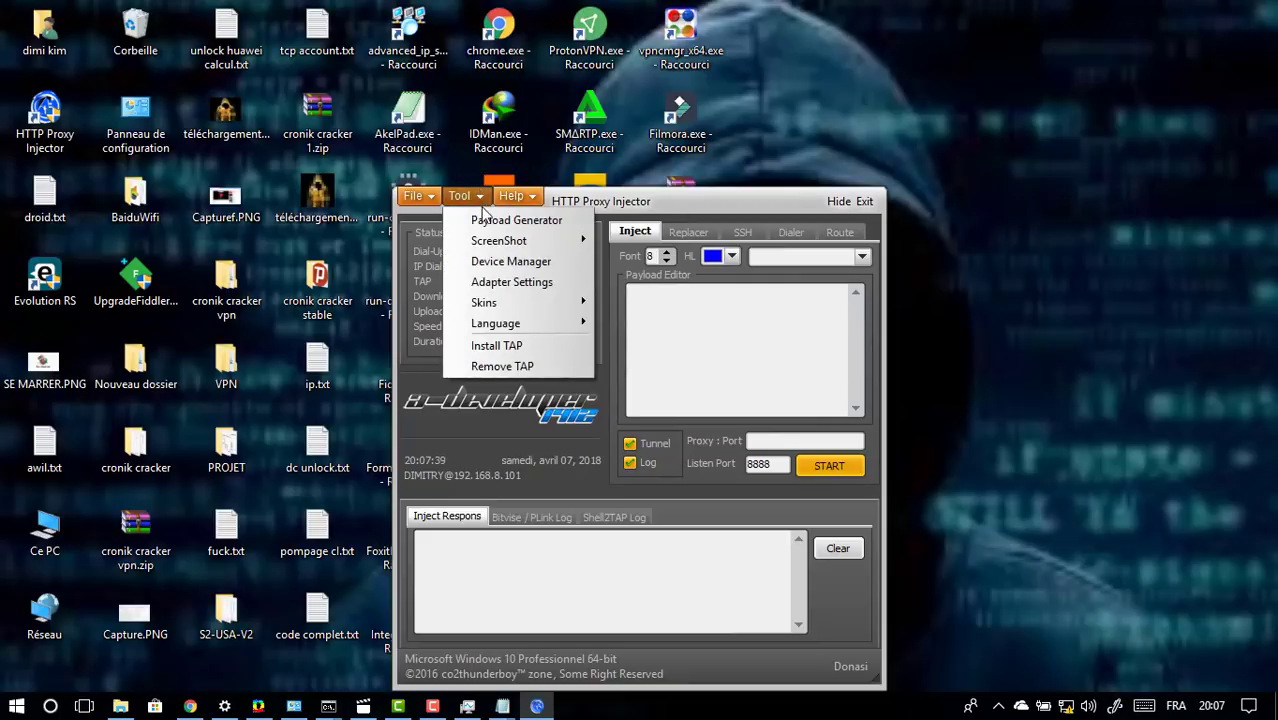
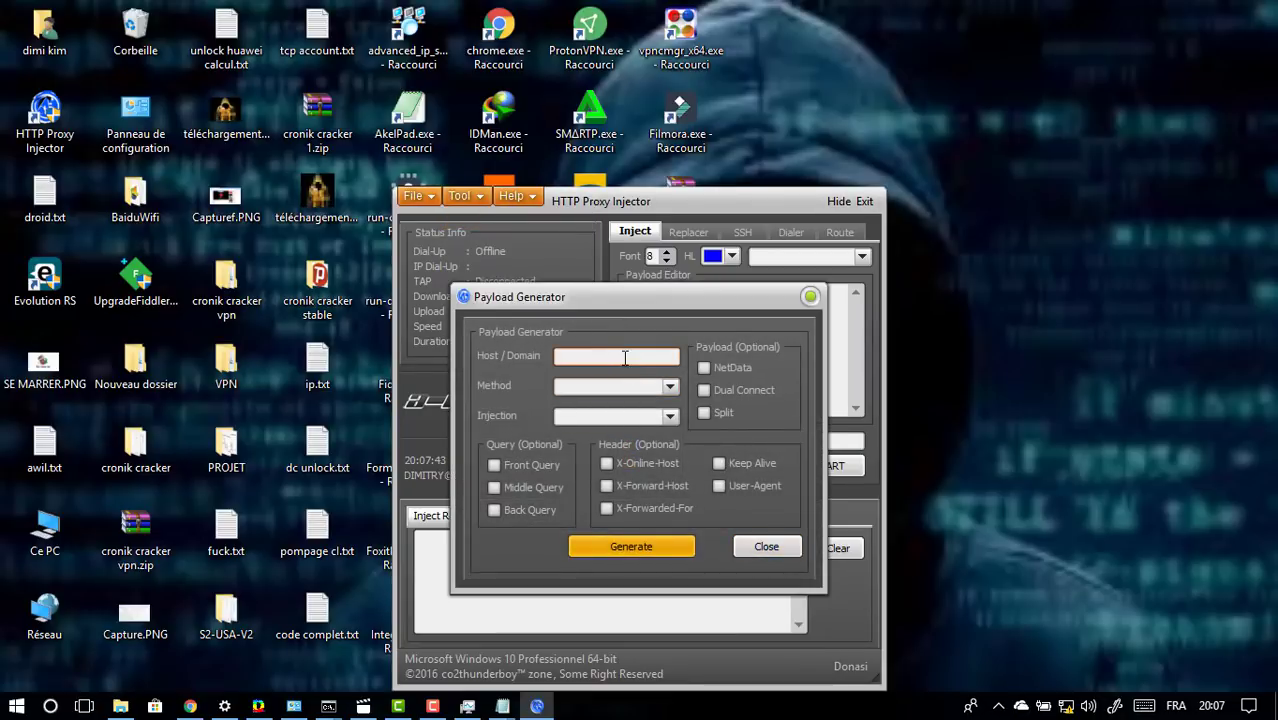
Step: Close the Payload Generator and look through the Tool menu's tools and screenshot options
{"action": "left_click", "coordinate": [782, 546]}
{"action": "left_click", "coordinate": [461, 200]}
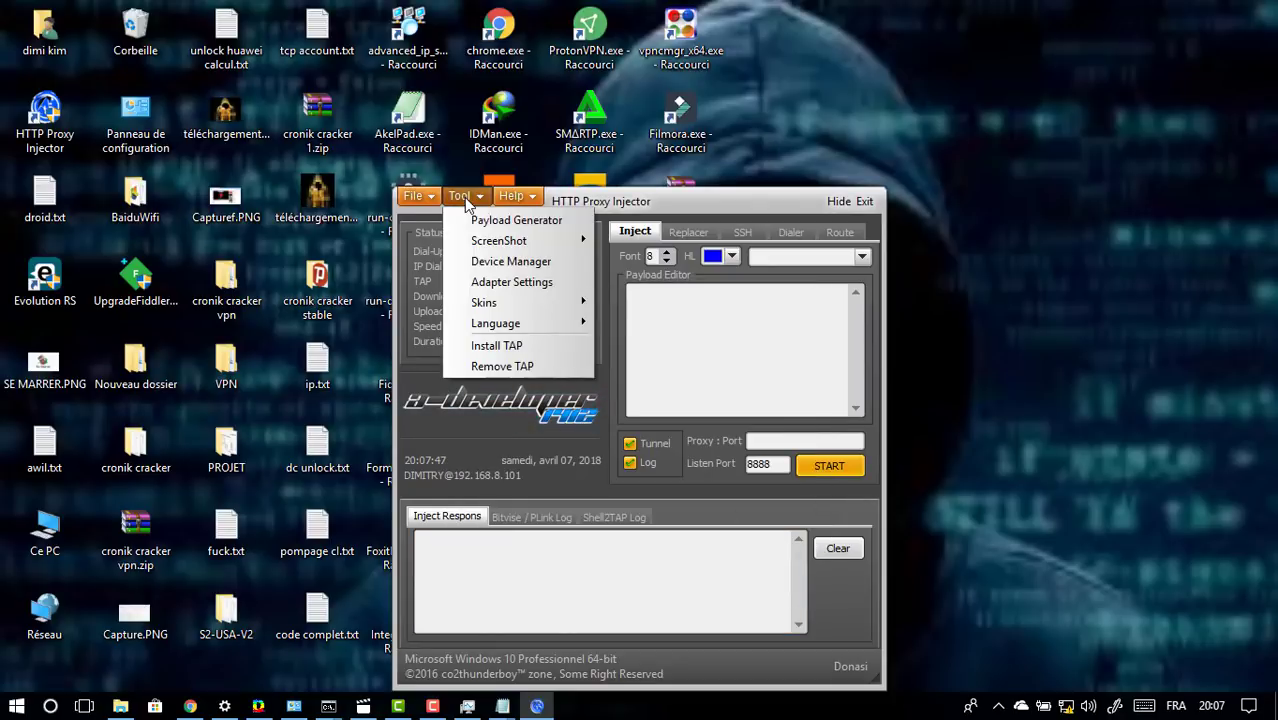
{"action": "mouse_move", "coordinate": [530, 241]}
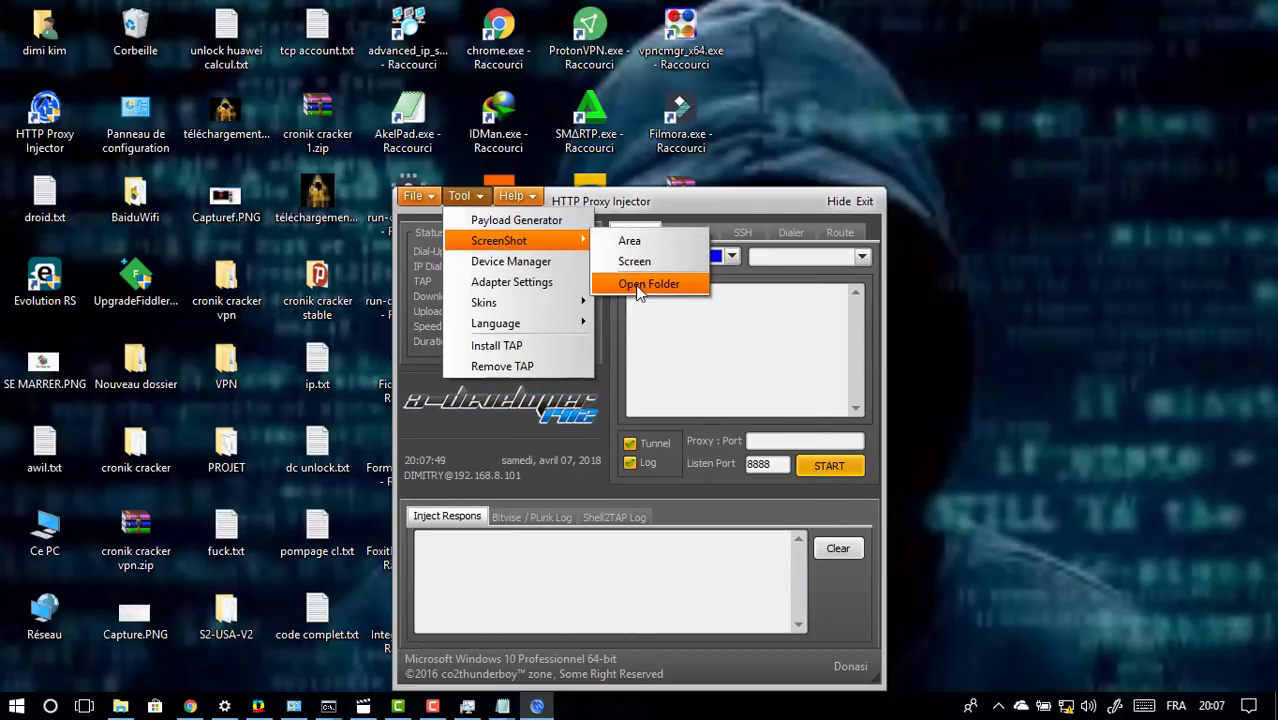
Step: Browse the File menu's config file options, then bring up the cronikcracker folder window
{"action": "left_click", "coordinate": [427, 199]}
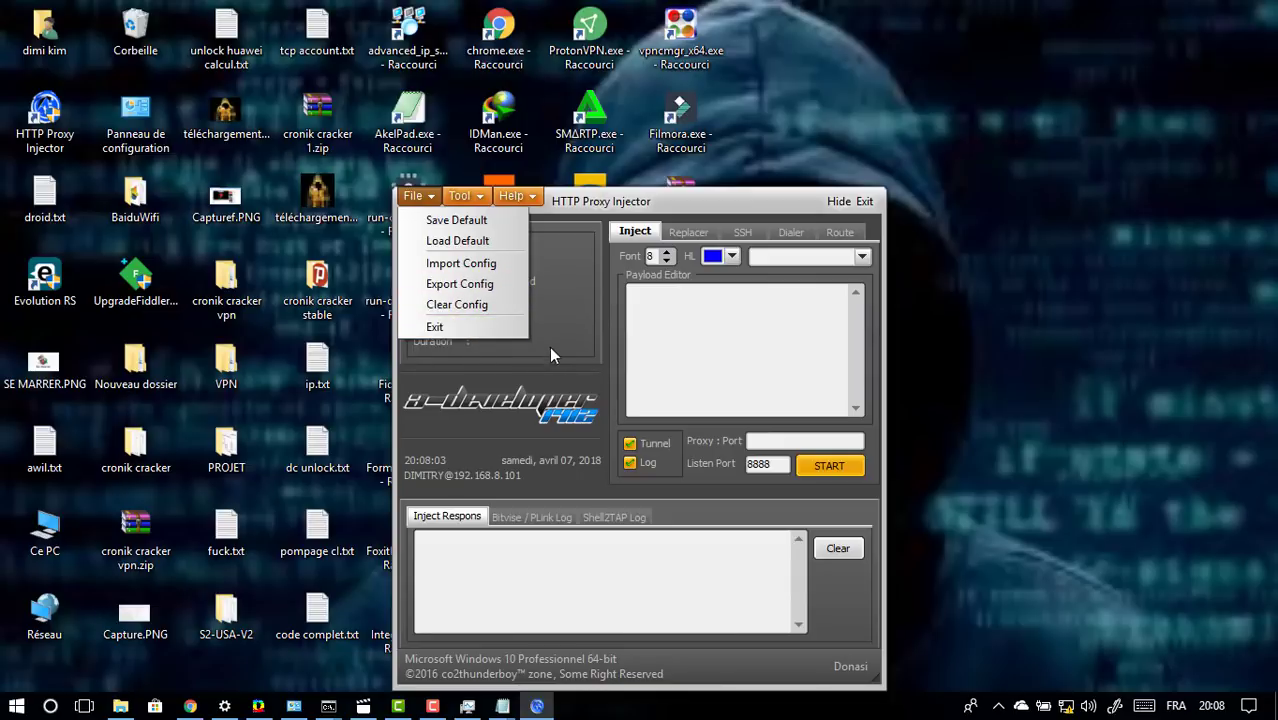
{"action": "left_click", "coordinate": [577, 330]}
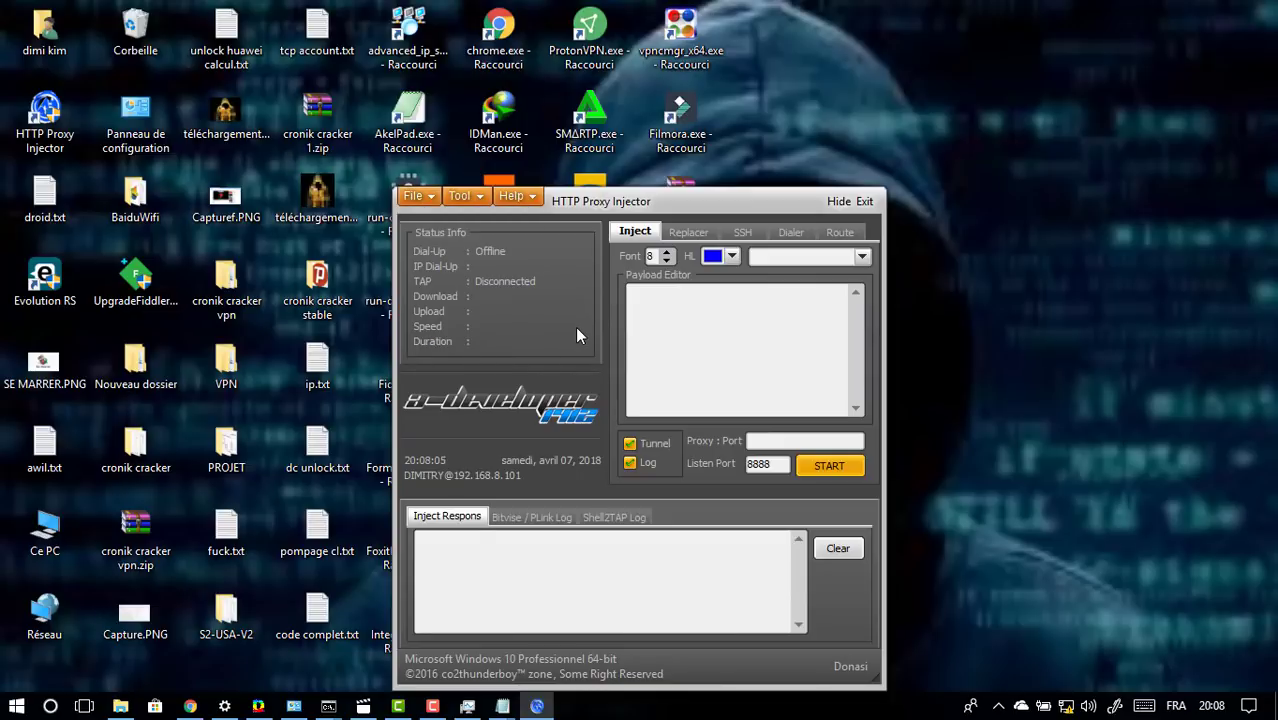
{"action": "left_click", "coordinate": [120, 706]}
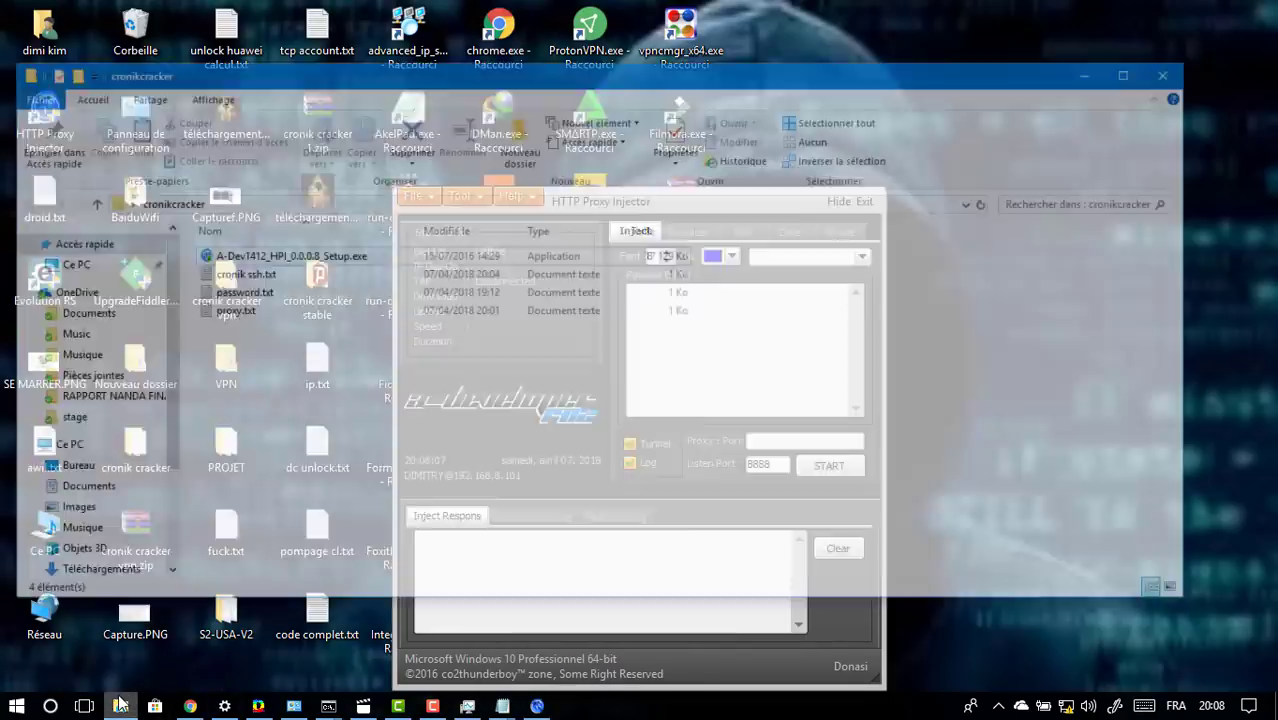
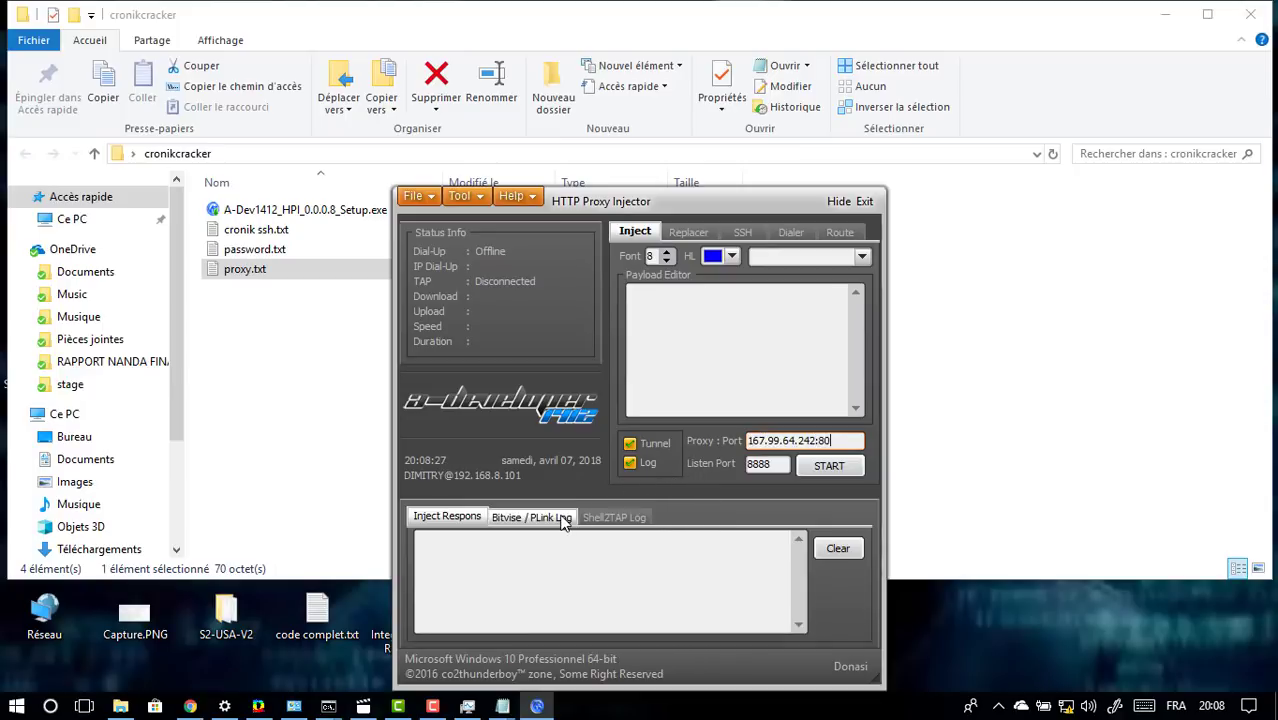
Step: Check the Bitvise / PLink log and Replacer tabs, open the SSH settings, then bring up cronik ssh.txt
{"action": "left_click", "coordinate": [564, 519]}
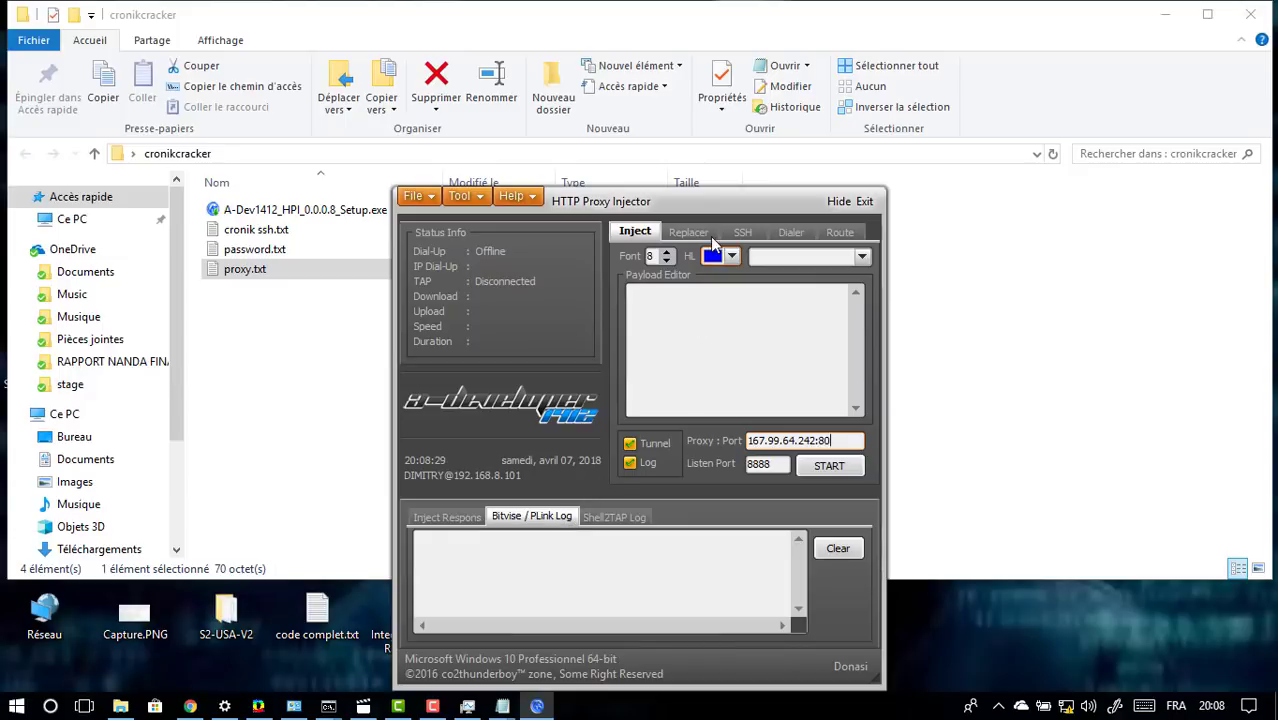
{"action": "left_click", "coordinate": [716, 237]}
{"action": "left_click", "coordinate": [742, 232]}
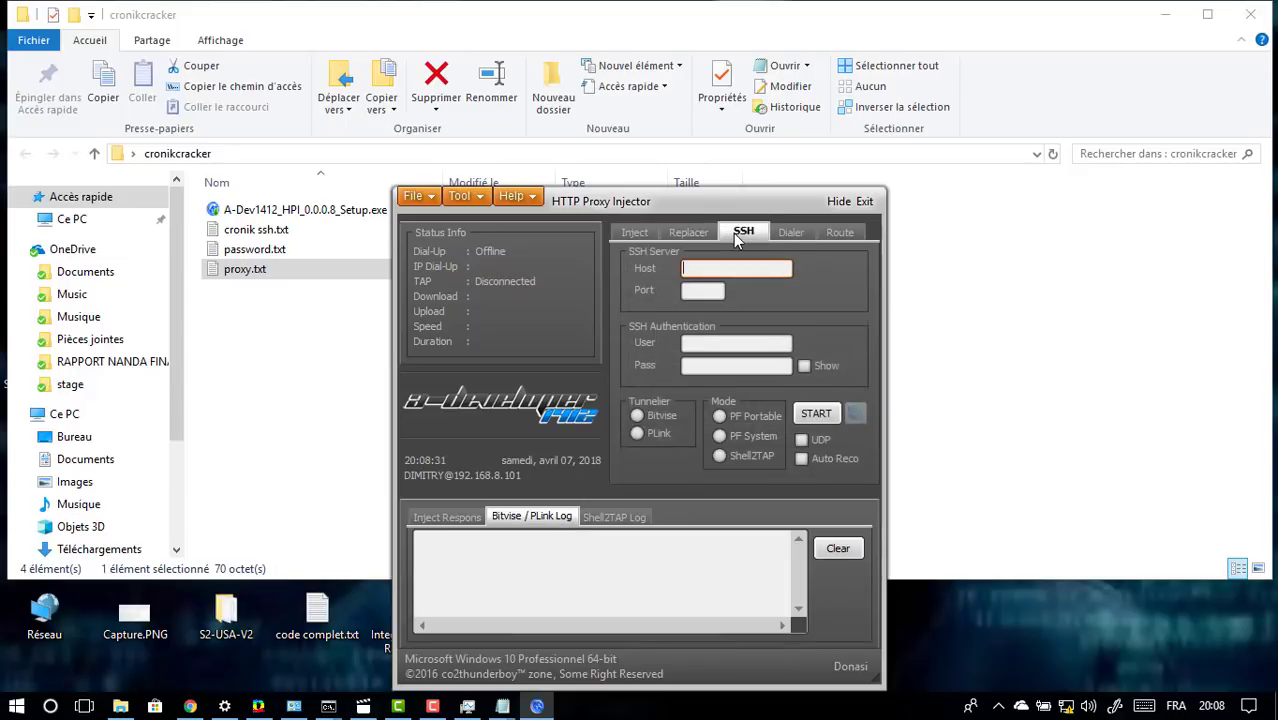
{"action": "left_click", "coordinate": [508, 708]}
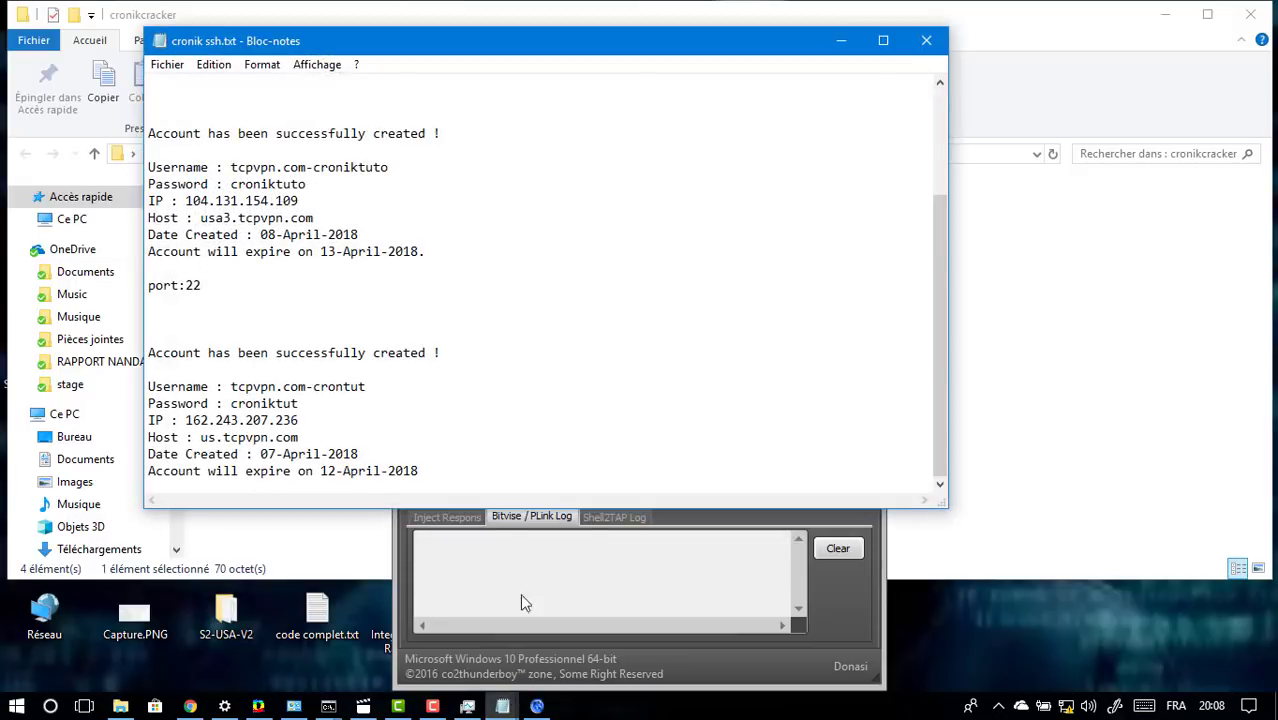
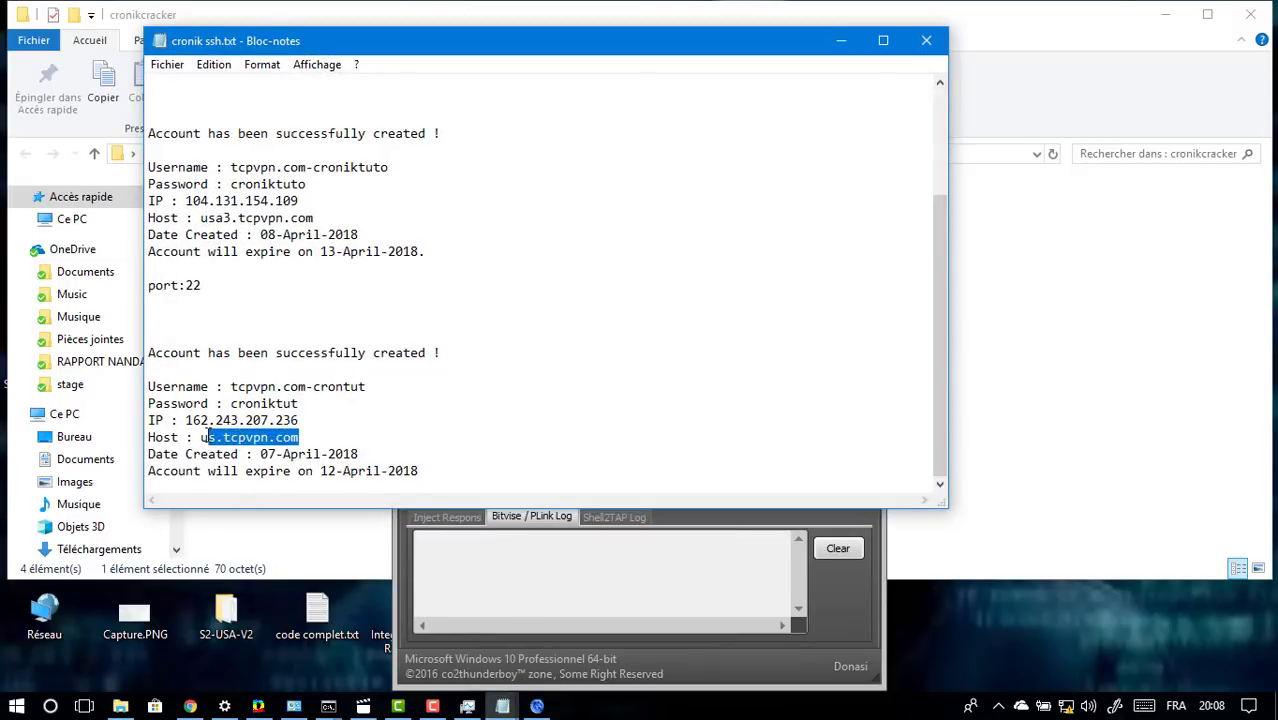
Step: Copy the host us.tcpvpn.com from Notepad into the SSH Host field
{"action": "left_click_drag", "start_coordinate": [208, 437], "coordinate": [201, 437]}
{"action": "key", "text": "ctrl+c"}
{"action": "left_click", "coordinate": [536, 582]}
{"action": "left_click", "coordinate": [688, 270]}
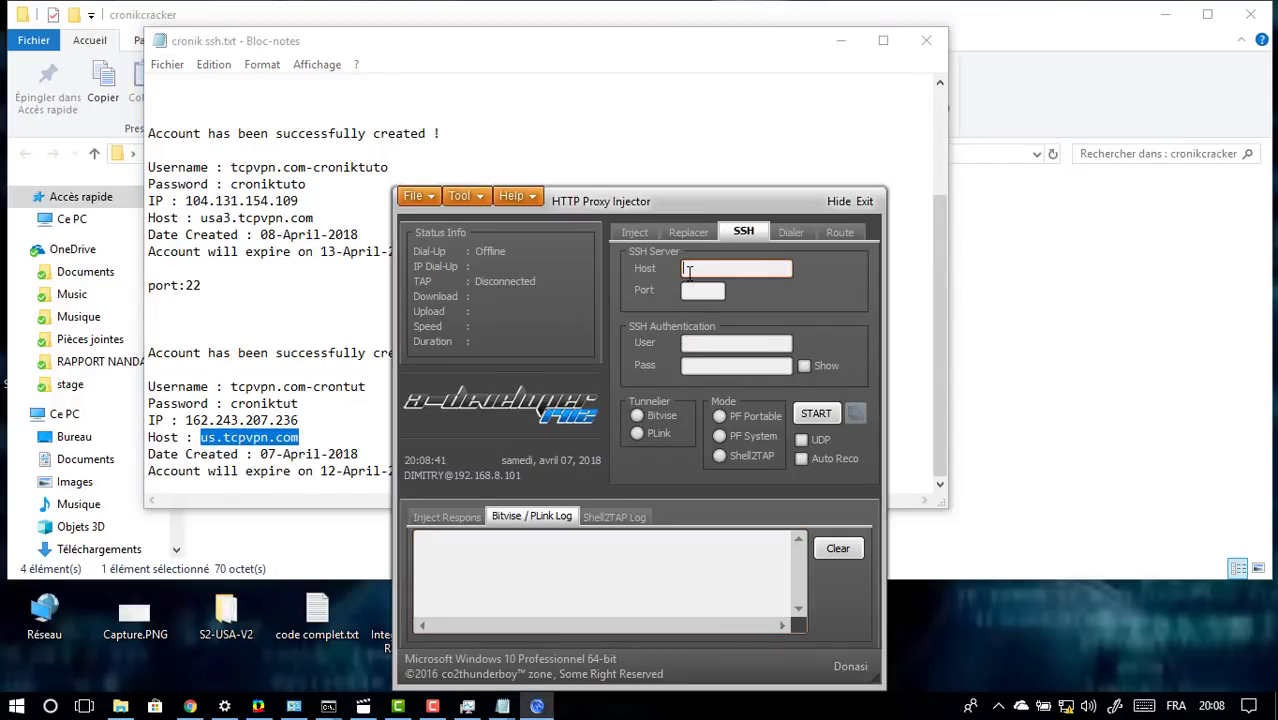
{"action": "key", "text": "ctrl+v"}
Step: Enter port 22 and paste the second account's username from Notepad into User
{"action": "left_click_drag", "start_coordinate": [366, 386], "coordinate": [233, 383]}
{"action": "key", "text": "ctrl+c"}
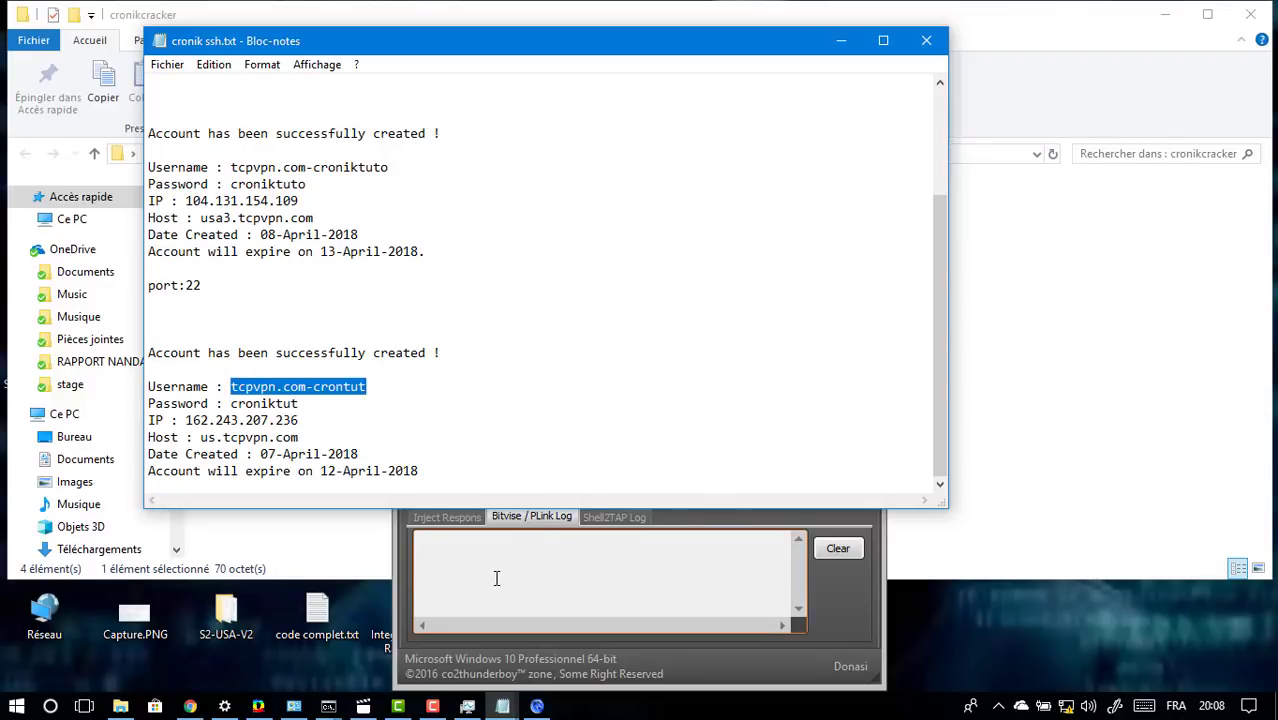
{"action": "left_click", "coordinate": [496, 578]}
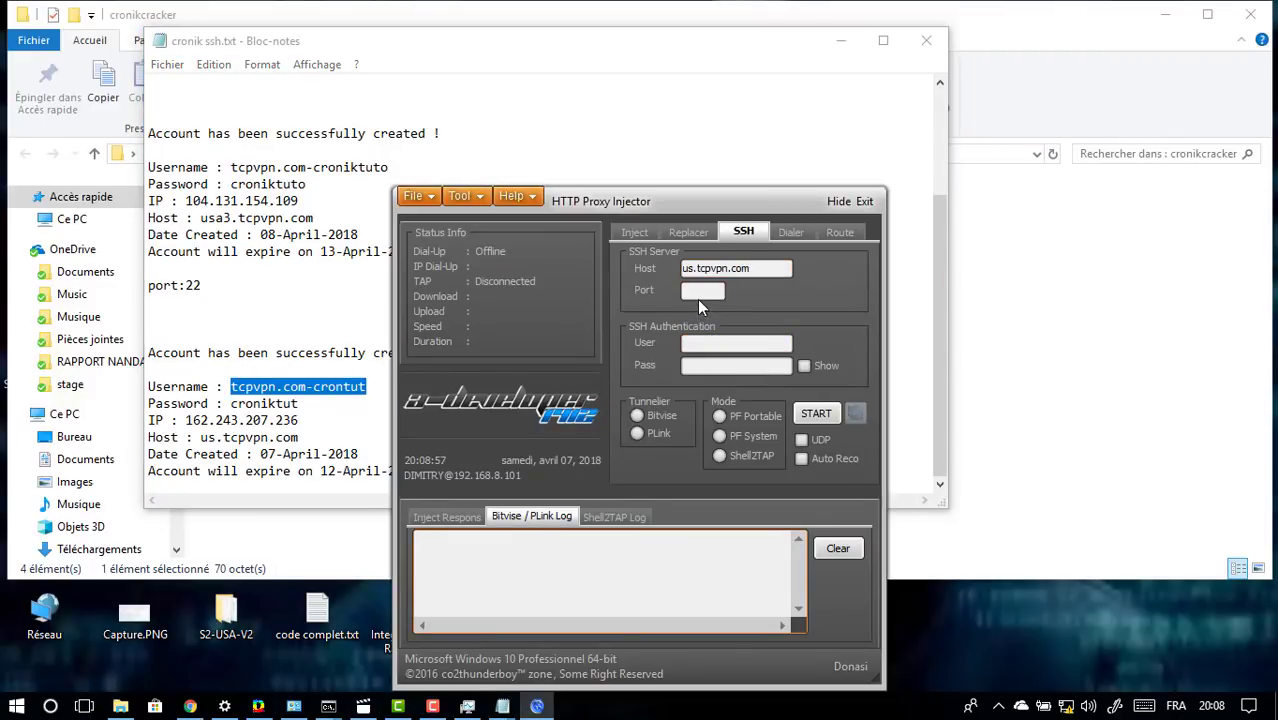
{"action": "left_click", "coordinate": [706, 290]}
{"action": "type", "text": "22"}
{"action": "left_click", "coordinate": [733, 345]}
{"action": "key", "text": "ctrl+v"}
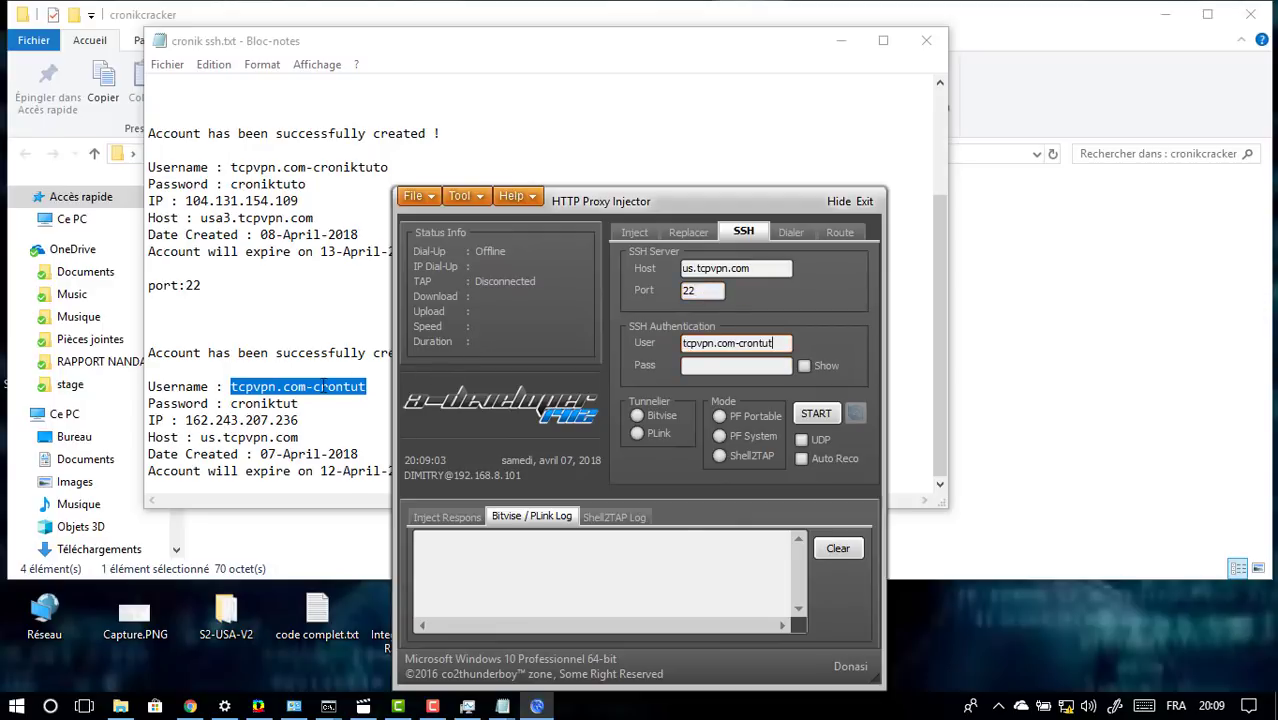
Step: Paste the account's password into Pass, check it stays masked, and select PLink
{"action": "left_click_drag", "start_coordinate": [297, 403], "coordinate": [231, 403]}
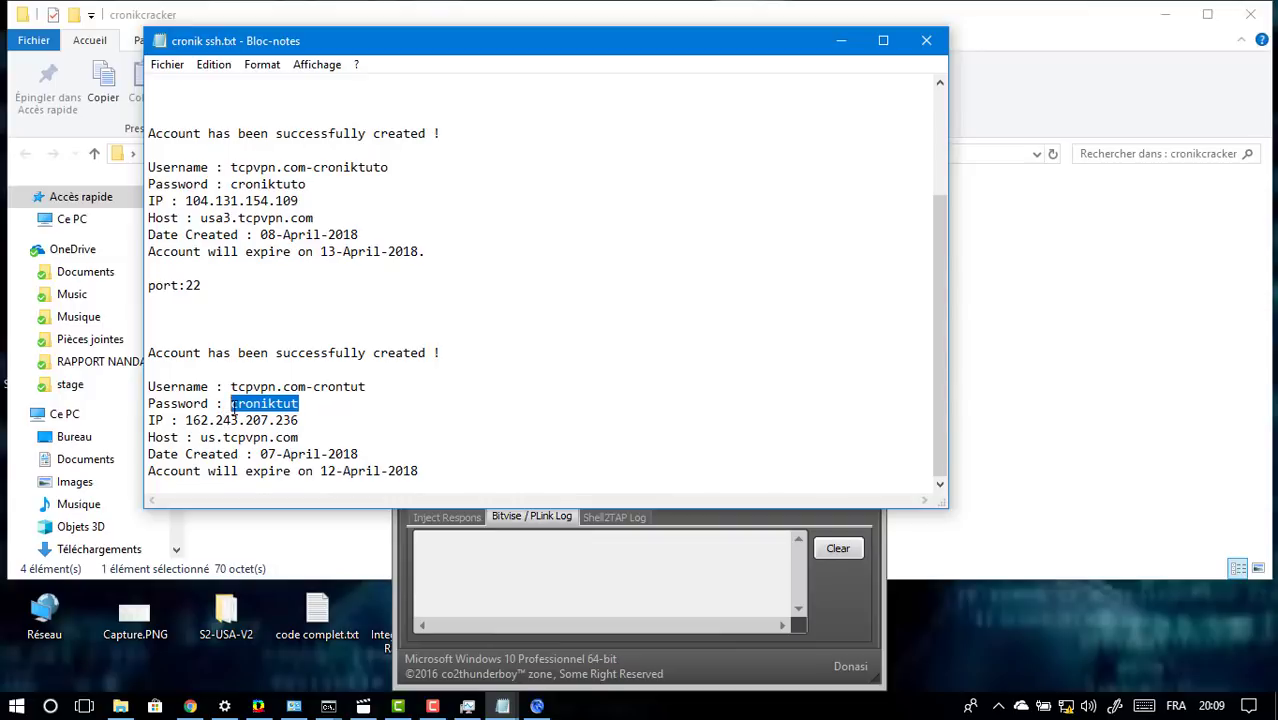
{"action": "left_click", "coordinate": [552, 572]}
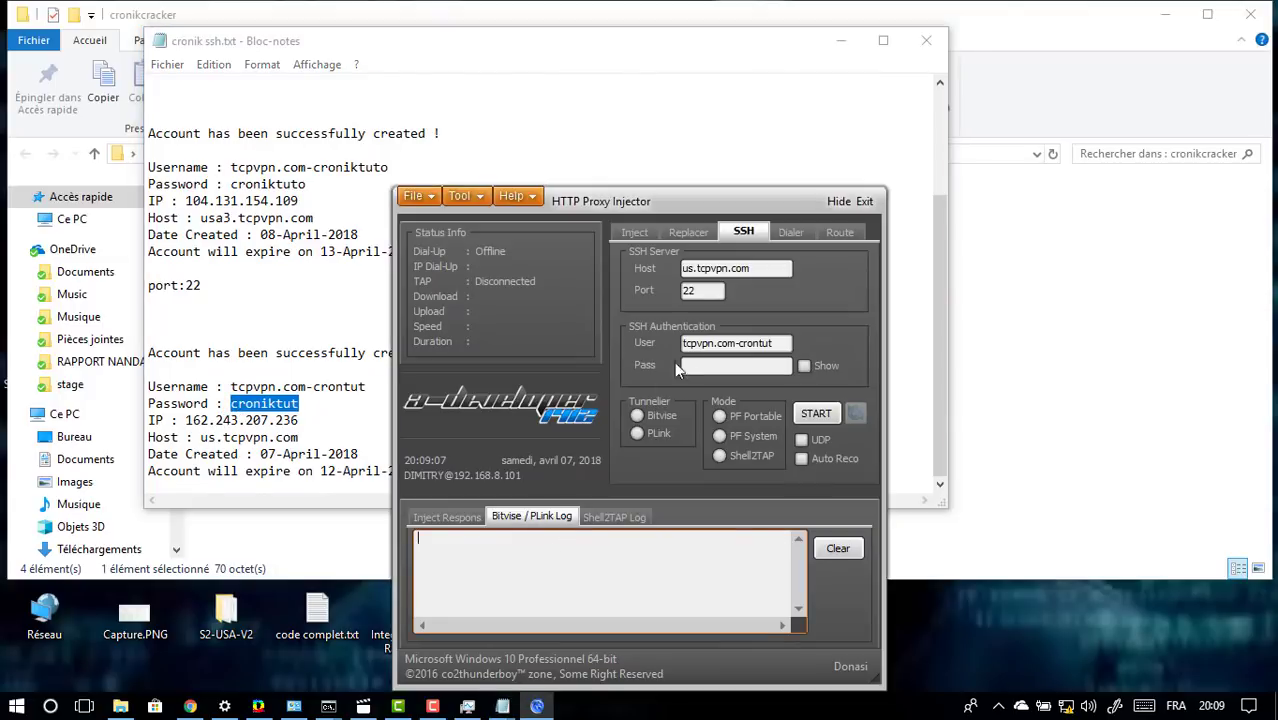
{"action": "left_click", "coordinate": [716, 365]}
{"action": "key", "text": "ctrl+v"}
{"action": "left_click", "coordinate": [815, 365]}
{"action": "left_click", "coordinate": [815, 365]}
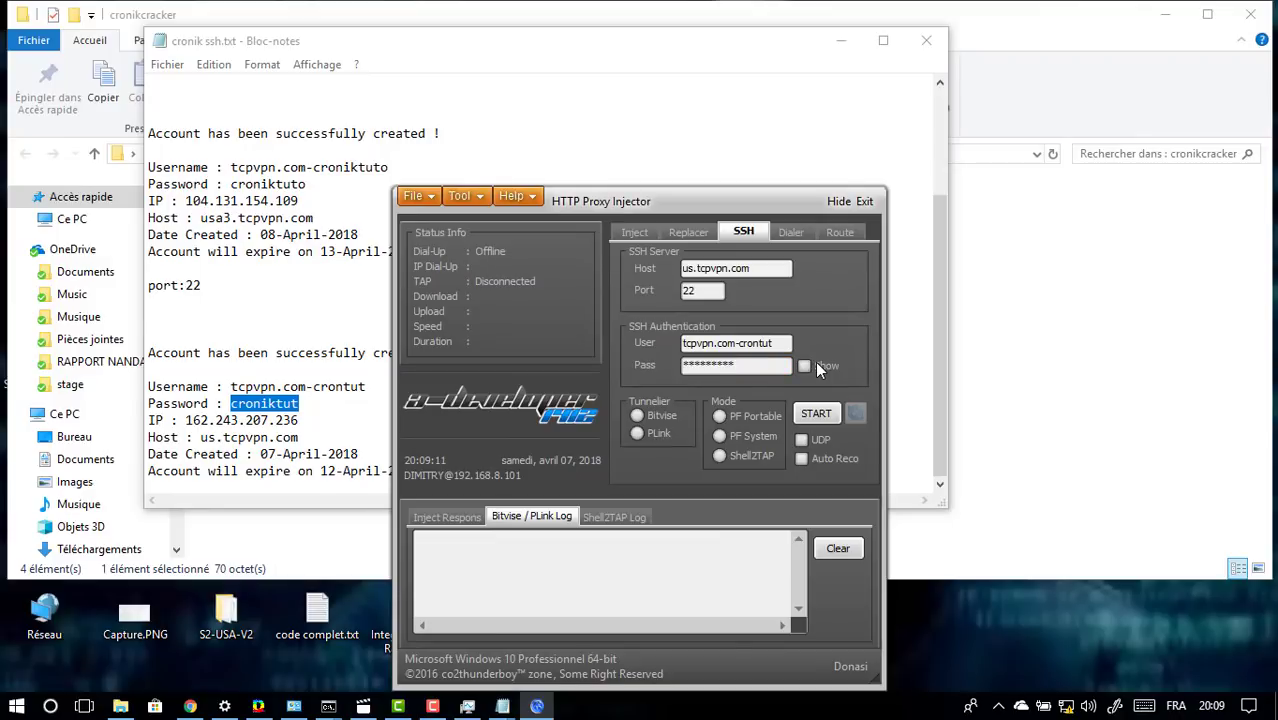
{"action": "left_click", "coordinate": [637, 433]}
Step: Choose PF Portable connection mode, then view the Dialer and Inject tabs
{"action": "left_click", "coordinate": [720, 419]}
{"action": "left_click", "coordinate": [790, 233]}
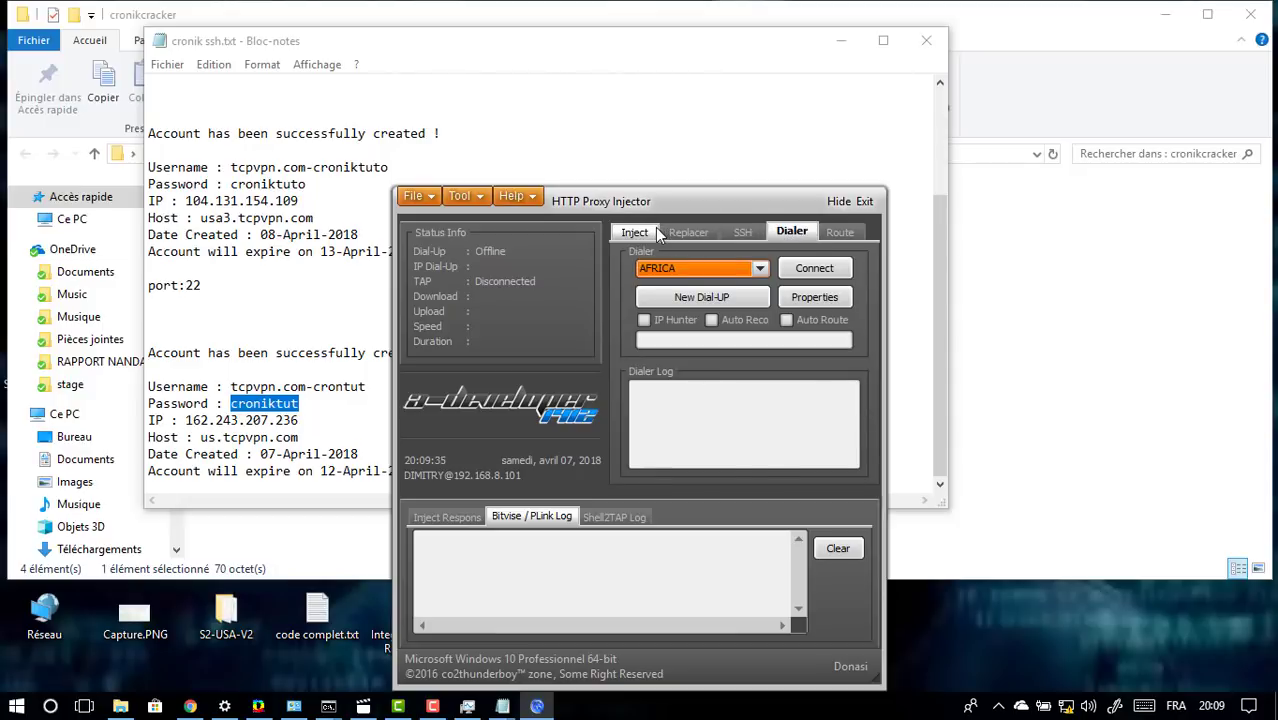
{"action": "left_click", "coordinate": [634, 231]}
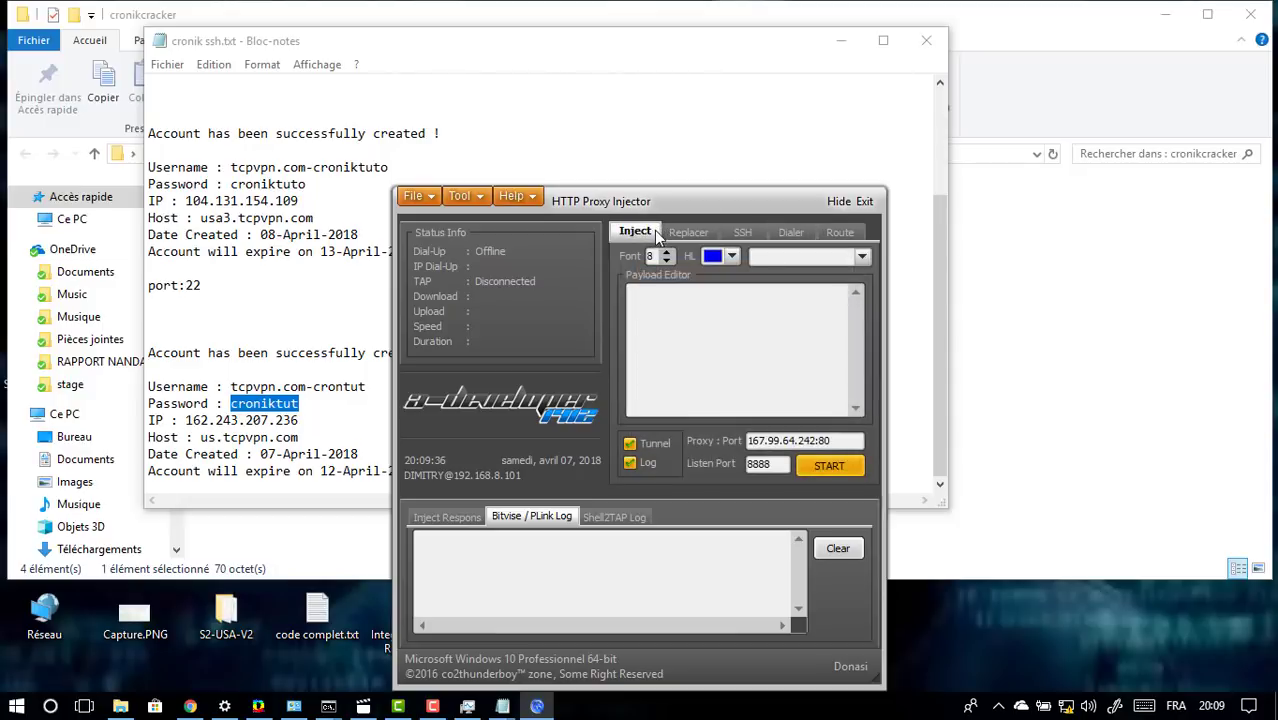
Step: Attempt File > Export Config and dismiss the payload error
{"action": "left_click", "coordinate": [413, 196]}
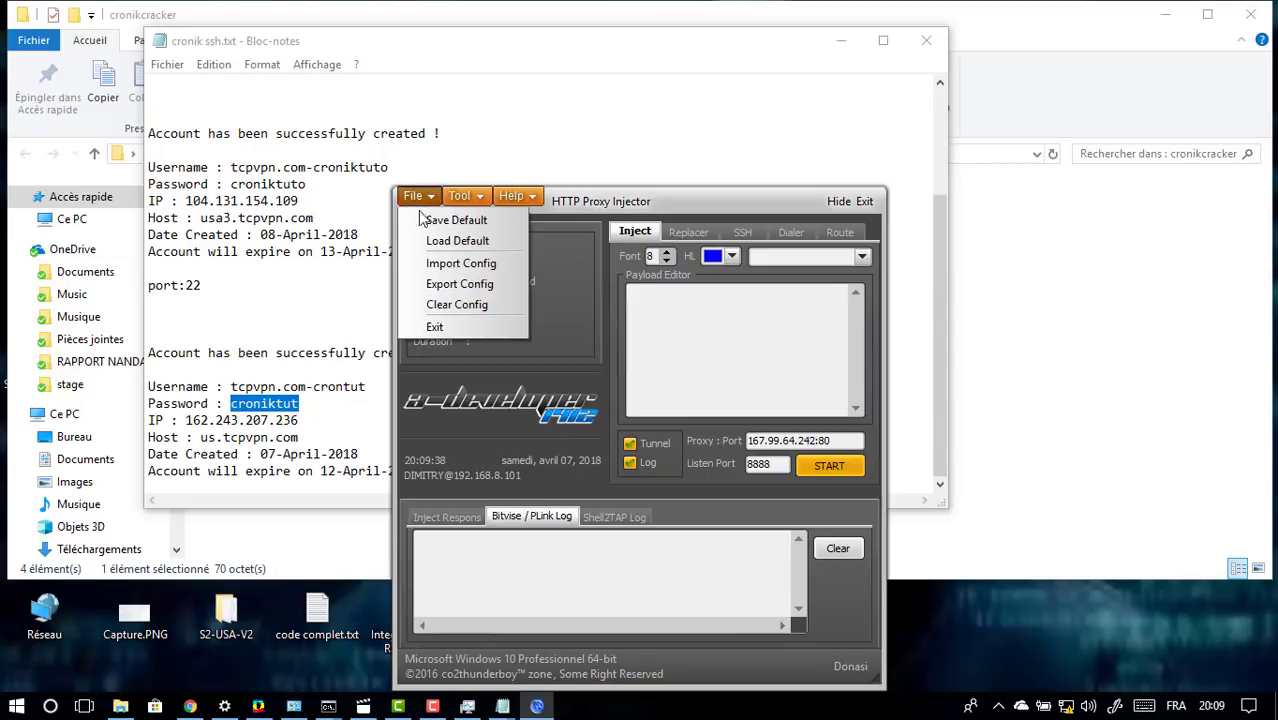
{"action": "left_click", "coordinate": [440, 288]}
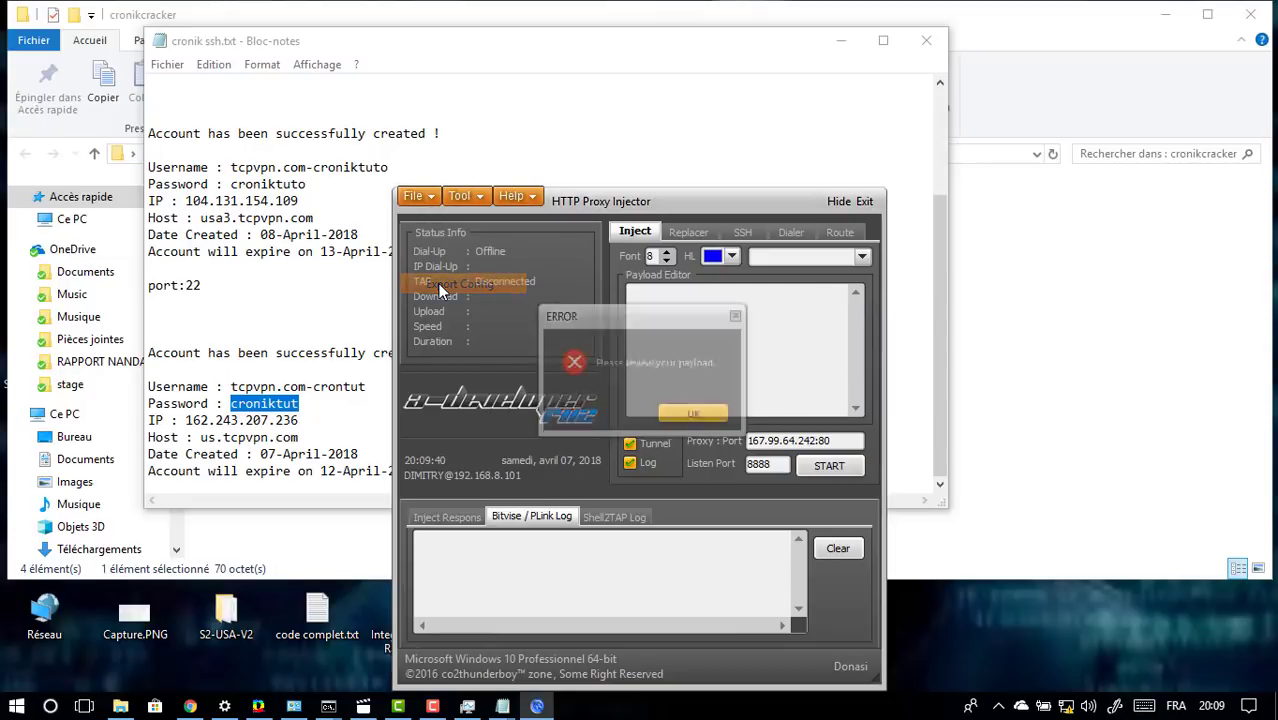
{"action": "left_click", "coordinate": [684, 418]}
Step: Save the current settings as the default configuration via File > Save Default
{"action": "left_click", "coordinate": [428, 197]}
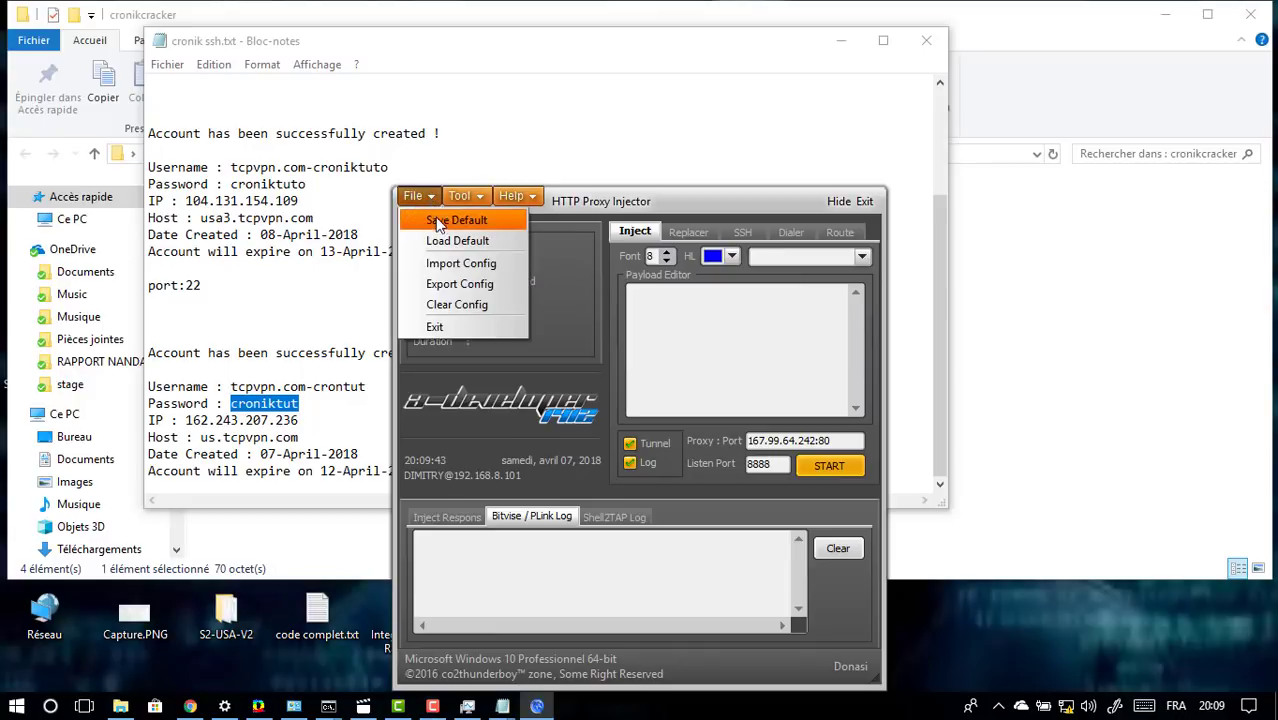
{"action": "left_click", "coordinate": [440, 224]}
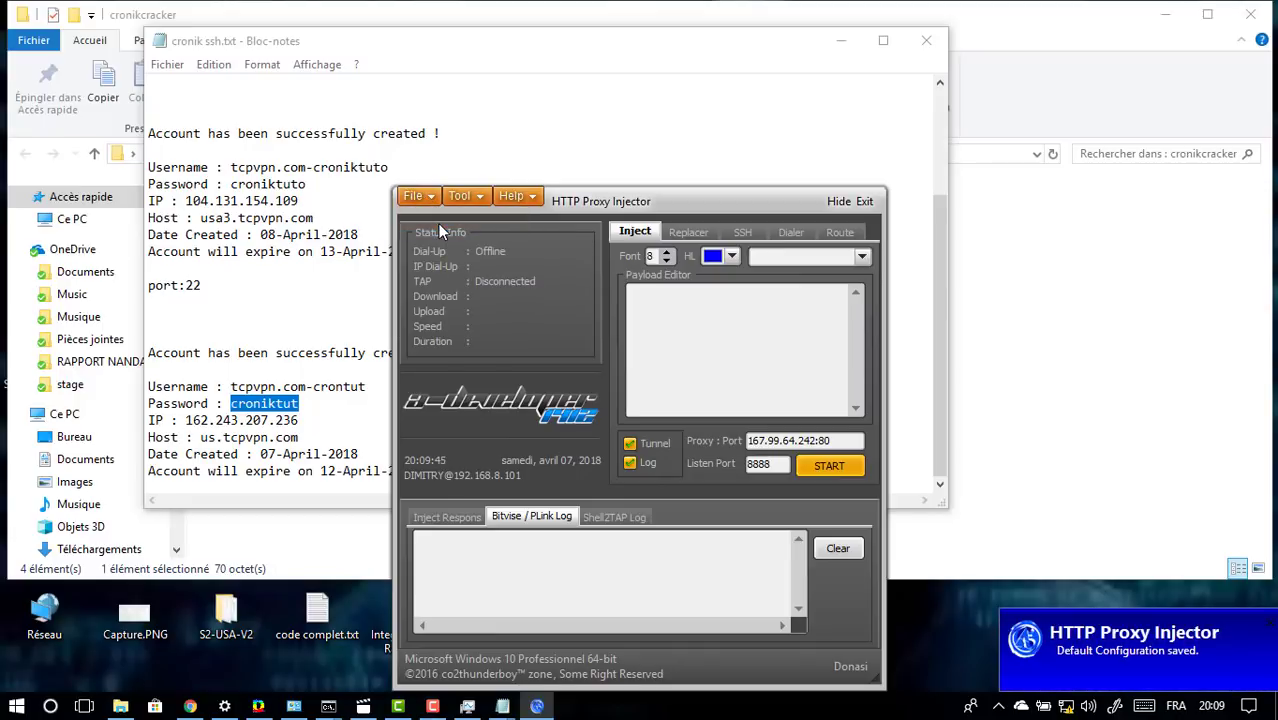
{"action": "left_click", "coordinate": [412, 195]}
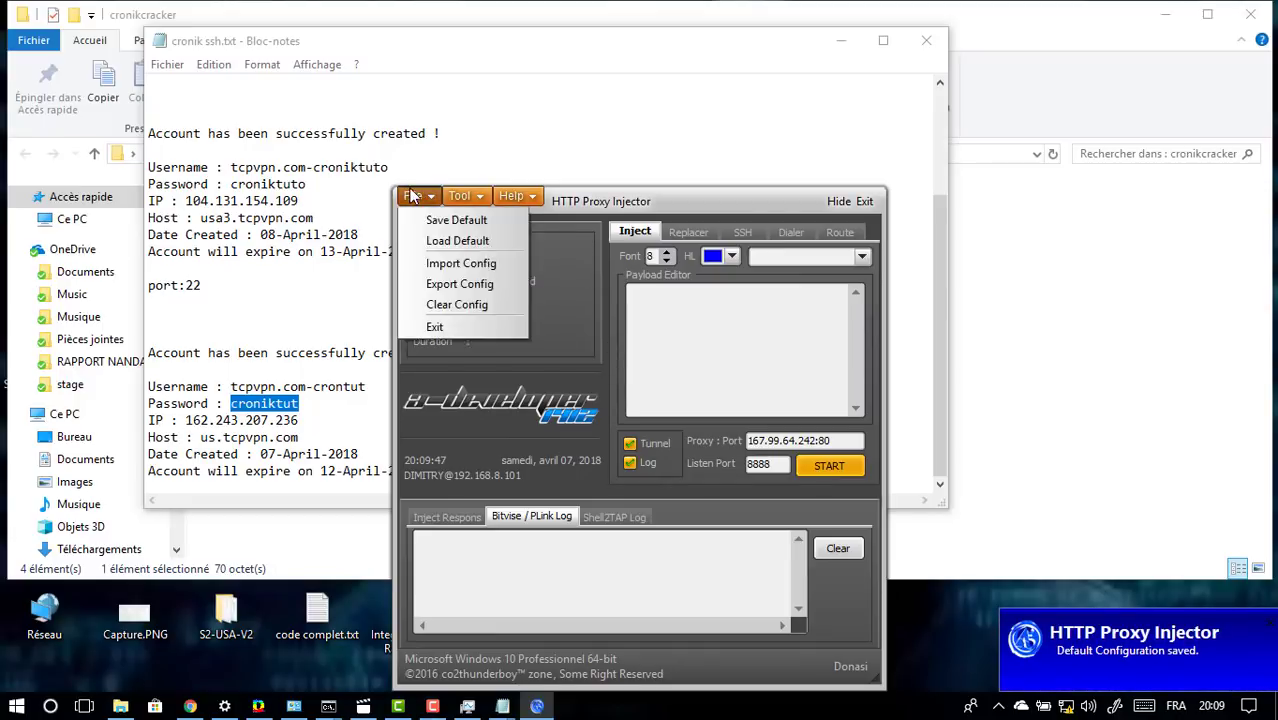
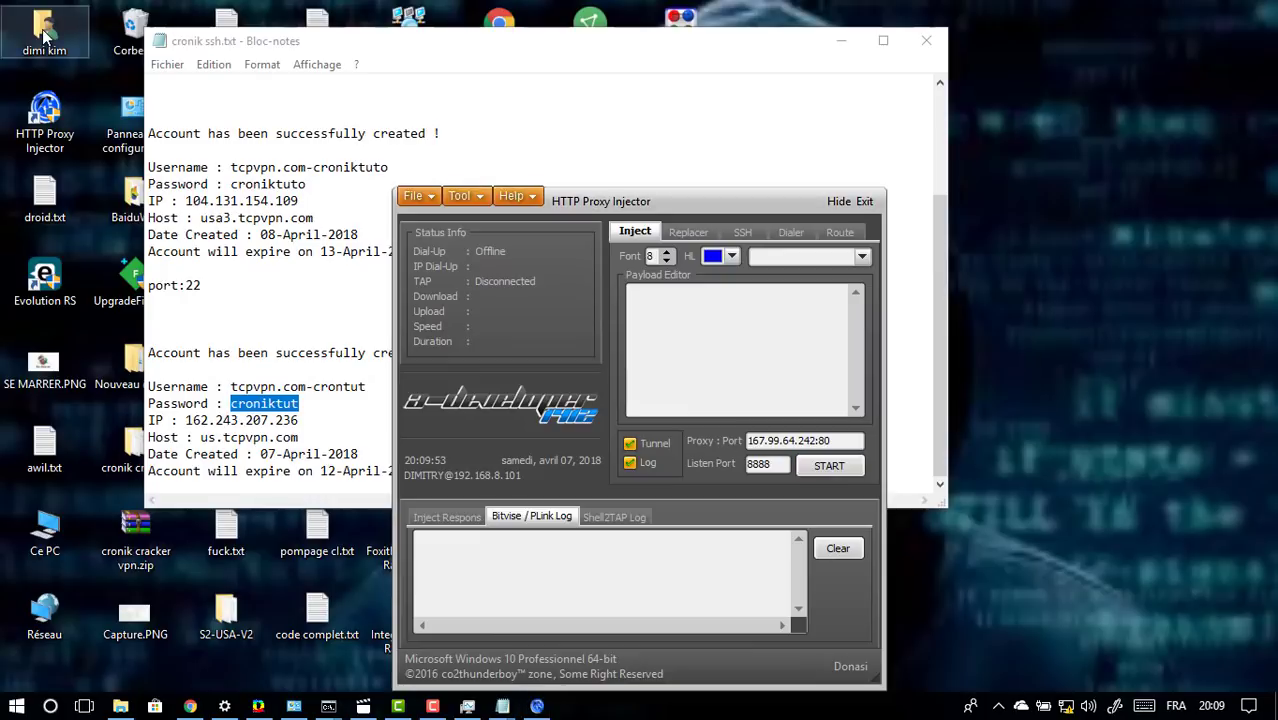
Step: Browse to dimi kim > Documents > A-Developer1412 > HTTP Proxy Injector and select Settings.hpi
{"action": "double_click", "coordinate": [44, 35]}
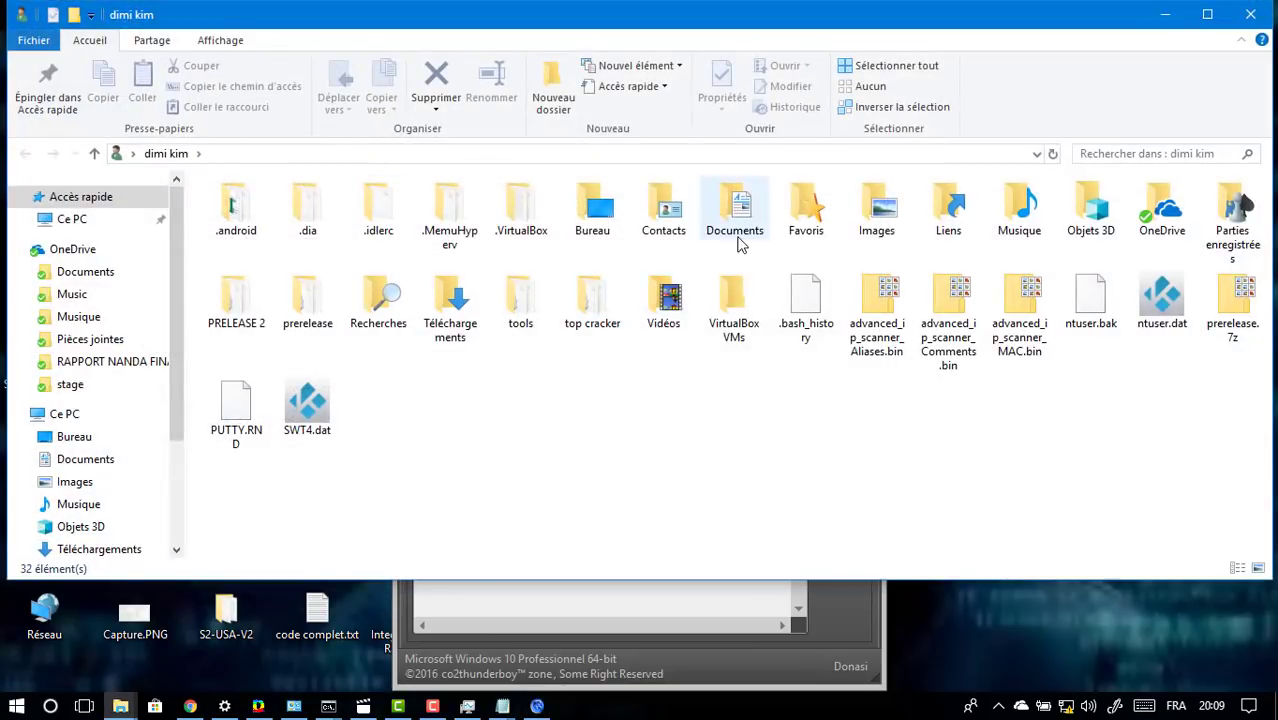
{"action": "double_click", "coordinate": [738, 238]}
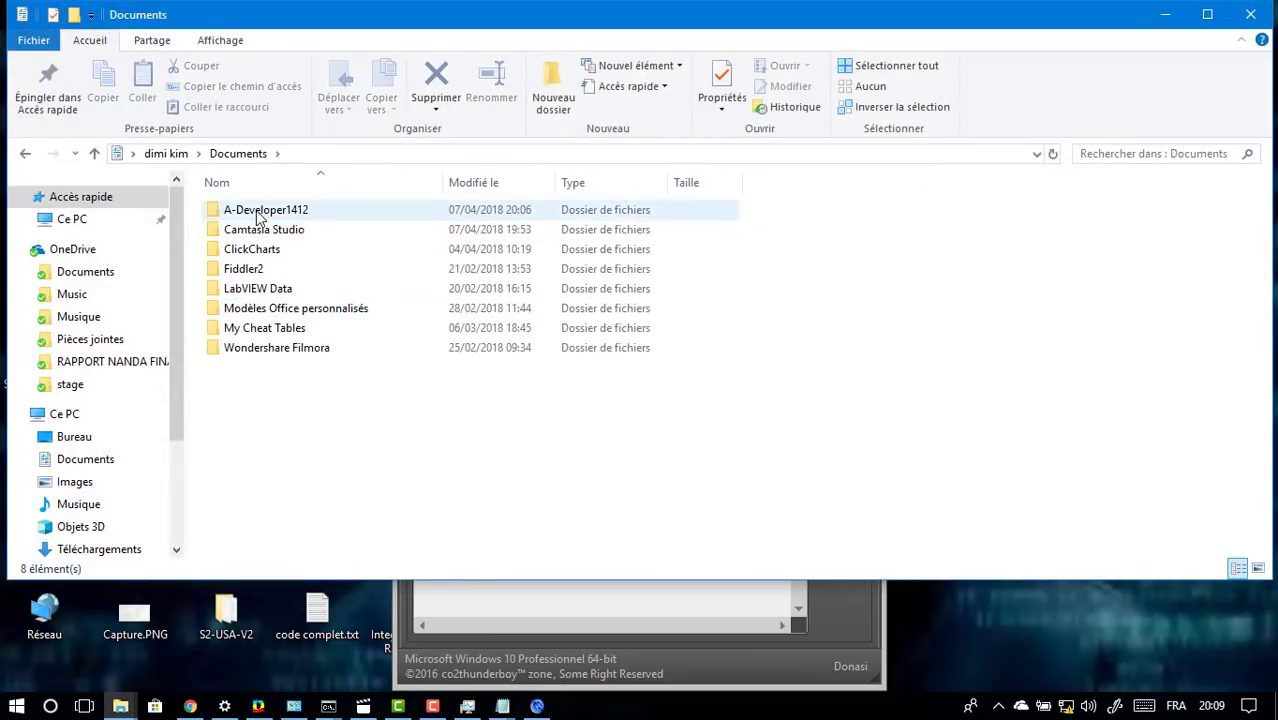
{"action": "double_click", "coordinate": [257, 211]}
{"action": "double_click", "coordinate": [256, 210]}
{"action": "left_click", "coordinate": [256, 213]}
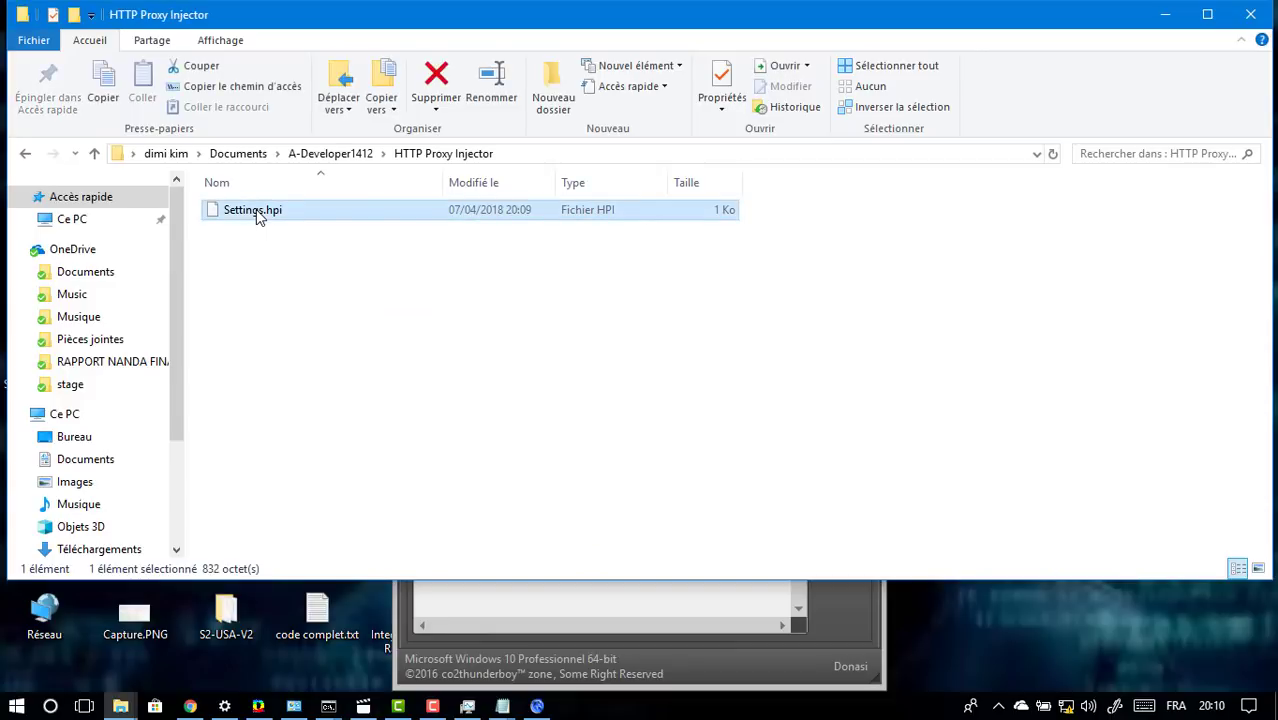
Step: Close the settings folder, check the cronikcracker folder, then minimize it
{"action": "left_click", "coordinate": [1251, 15]}
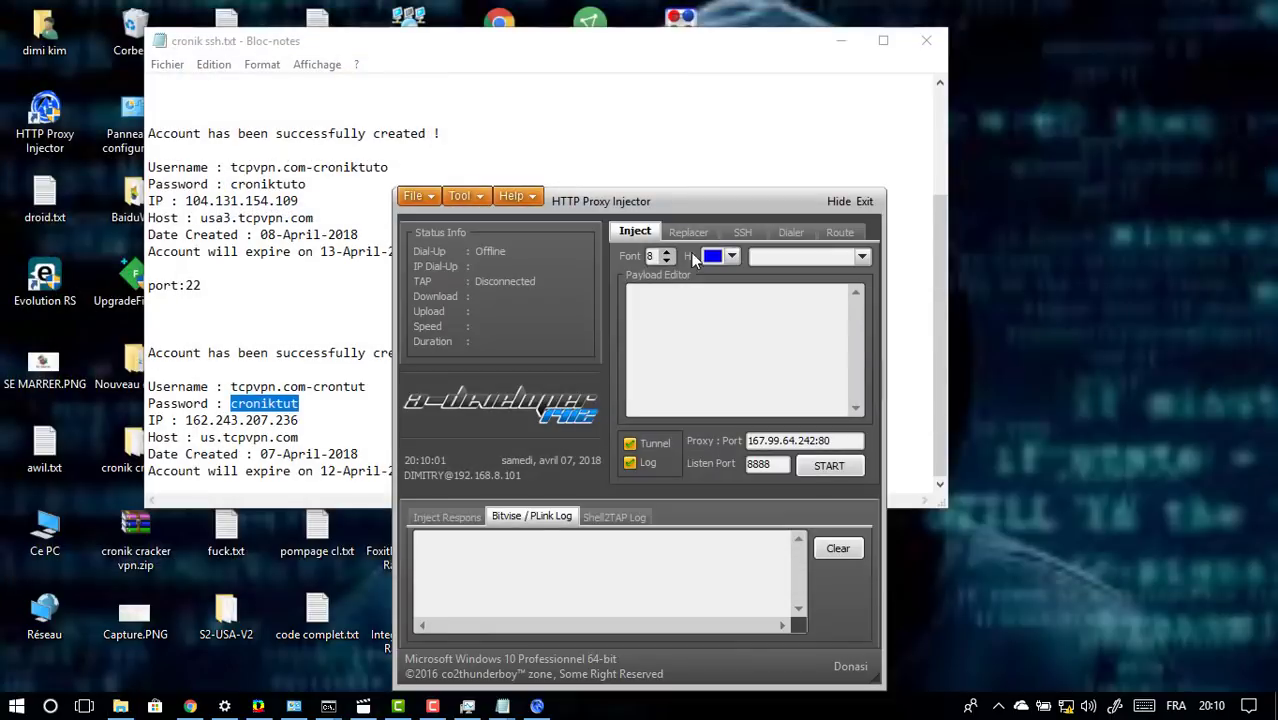
{"action": "left_click", "coordinate": [122, 707]}
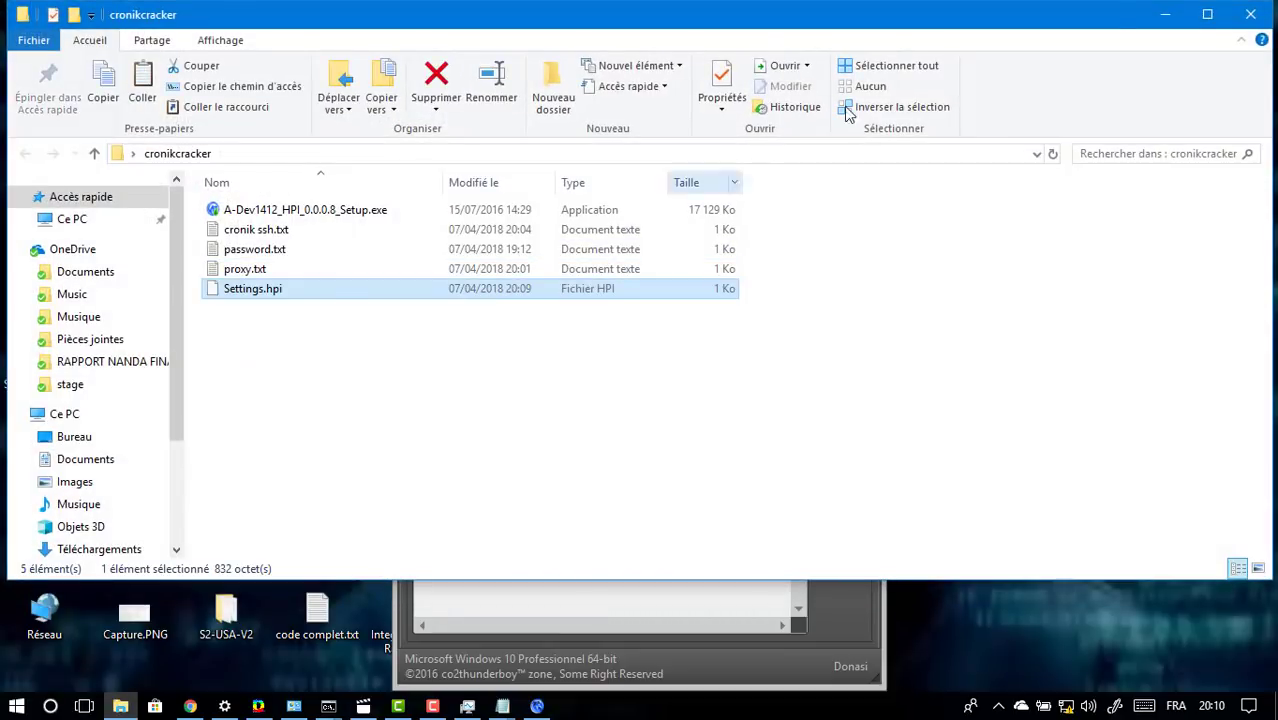
{"action": "left_click", "coordinate": [1152, 18]}
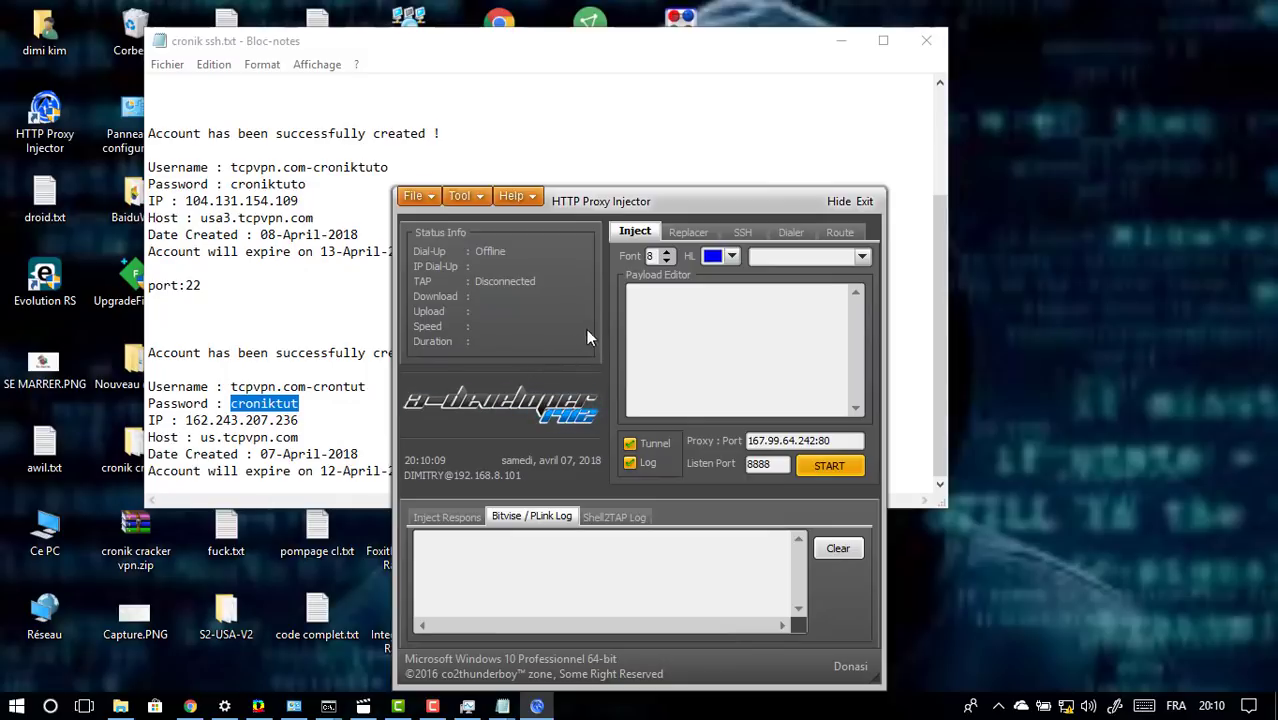
Step: Hide the SSH notes, start the tunnel, and bring up the Huawei Mobile WiFi page
{"action": "left_click", "coordinate": [841, 41]}
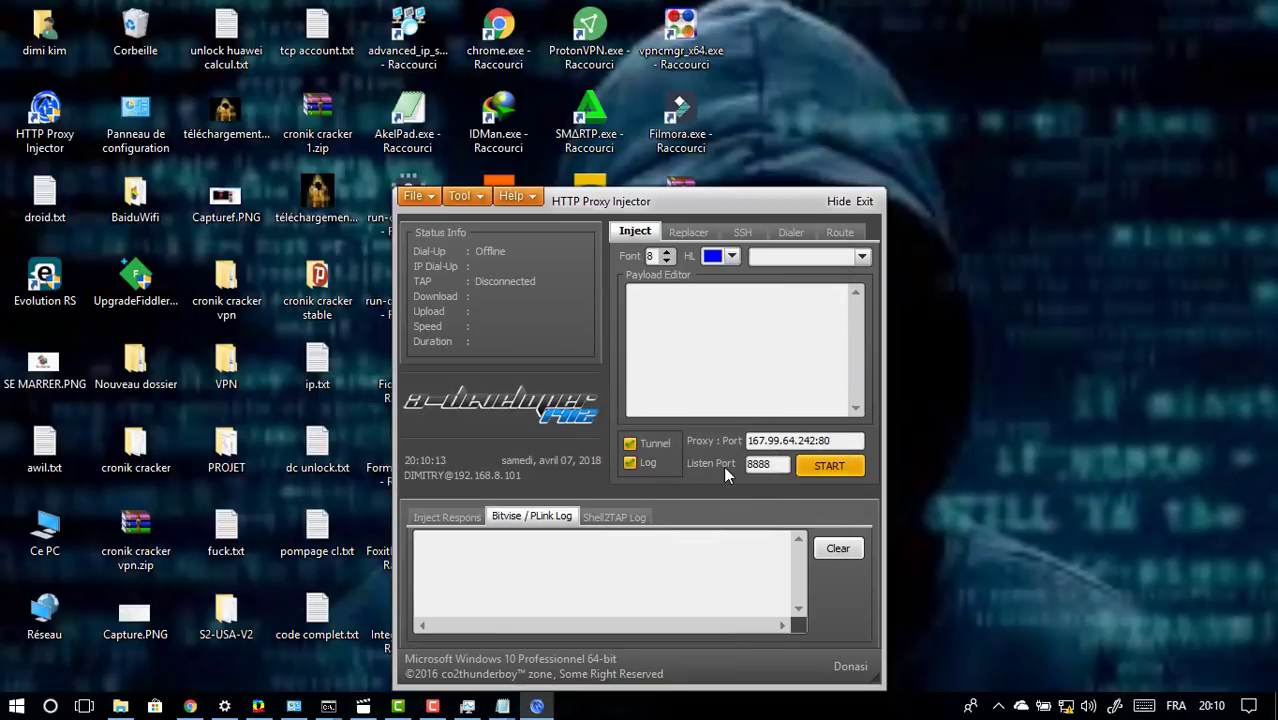
{"action": "left_click", "coordinate": [833, 465]}
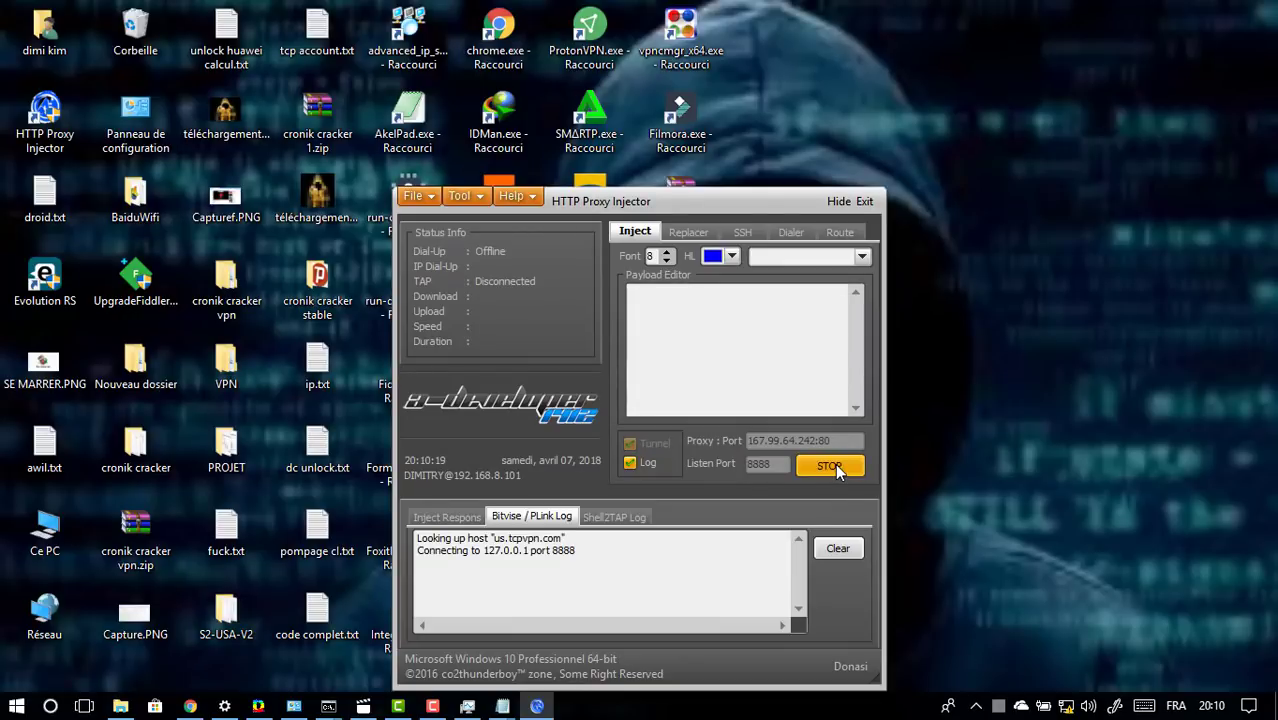
{"action": "left_click", "coordinate": [189, 706]}
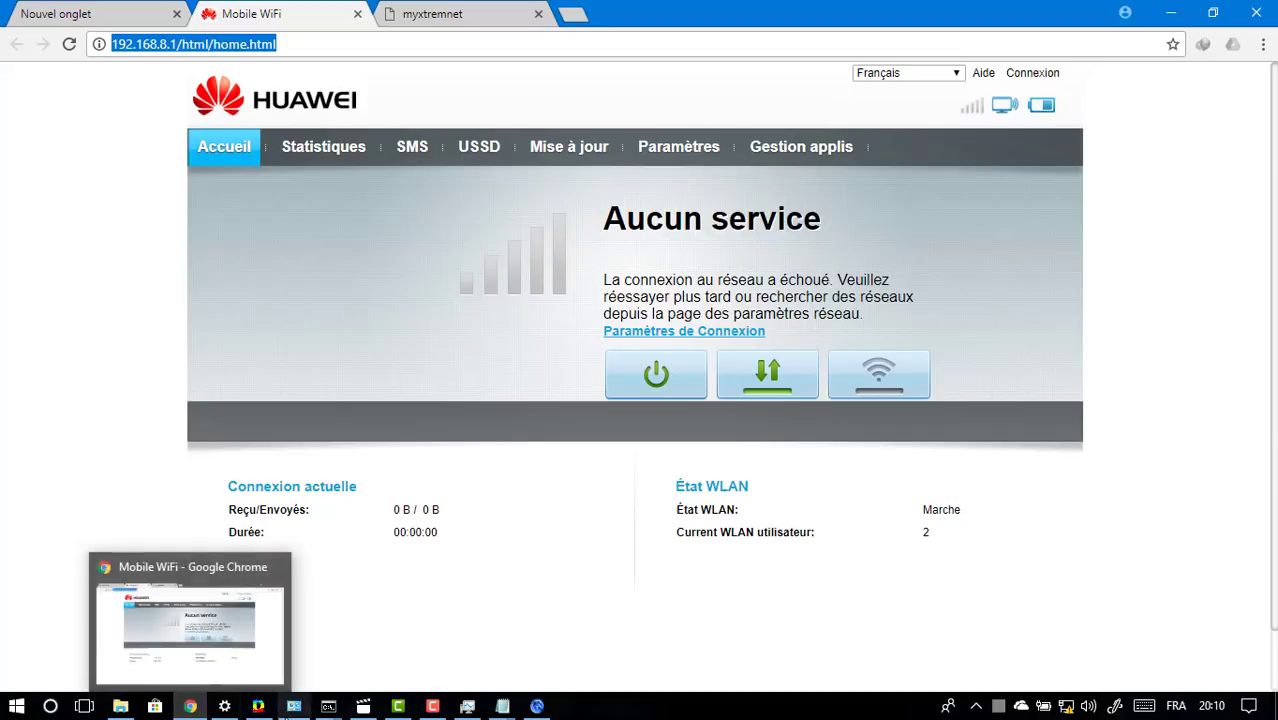
Step: Toggle the tunnel between STOP and START several times, checking the Huawei status page between toggles
{"action": "left_click", "coordinate": [549, 707]}
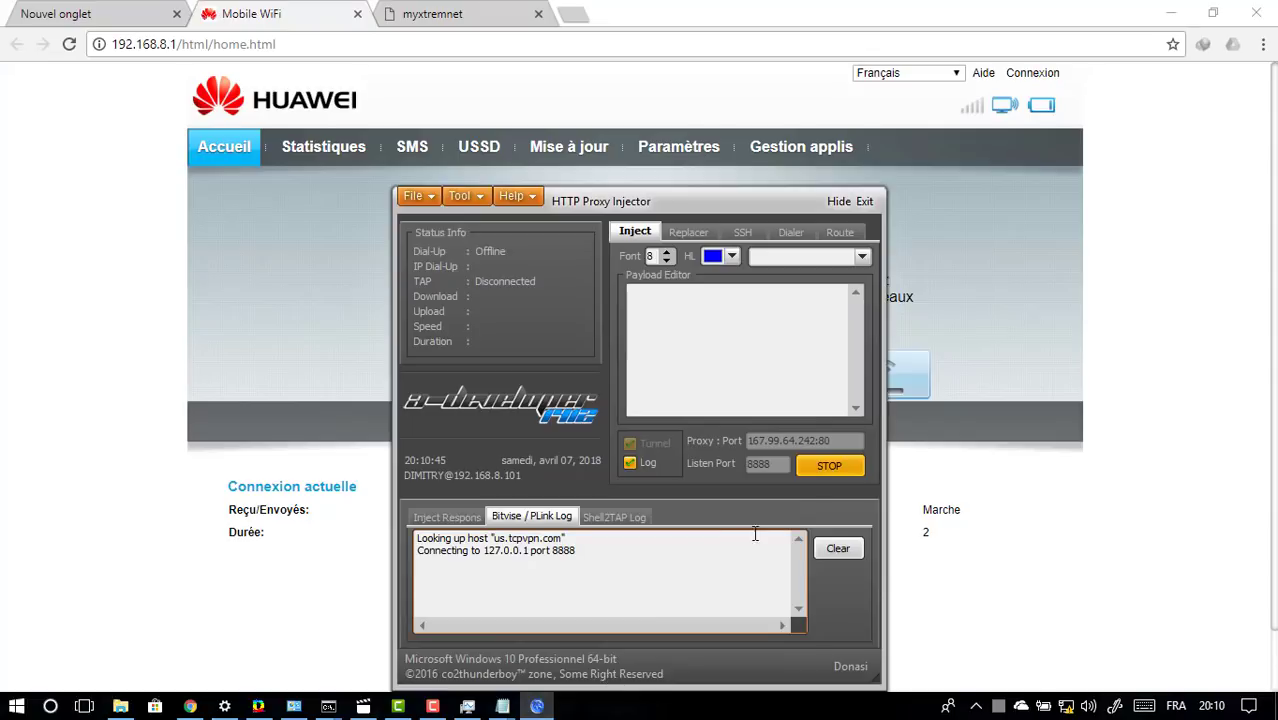
{"action": "left_click", "coordinate": [825, 468]}
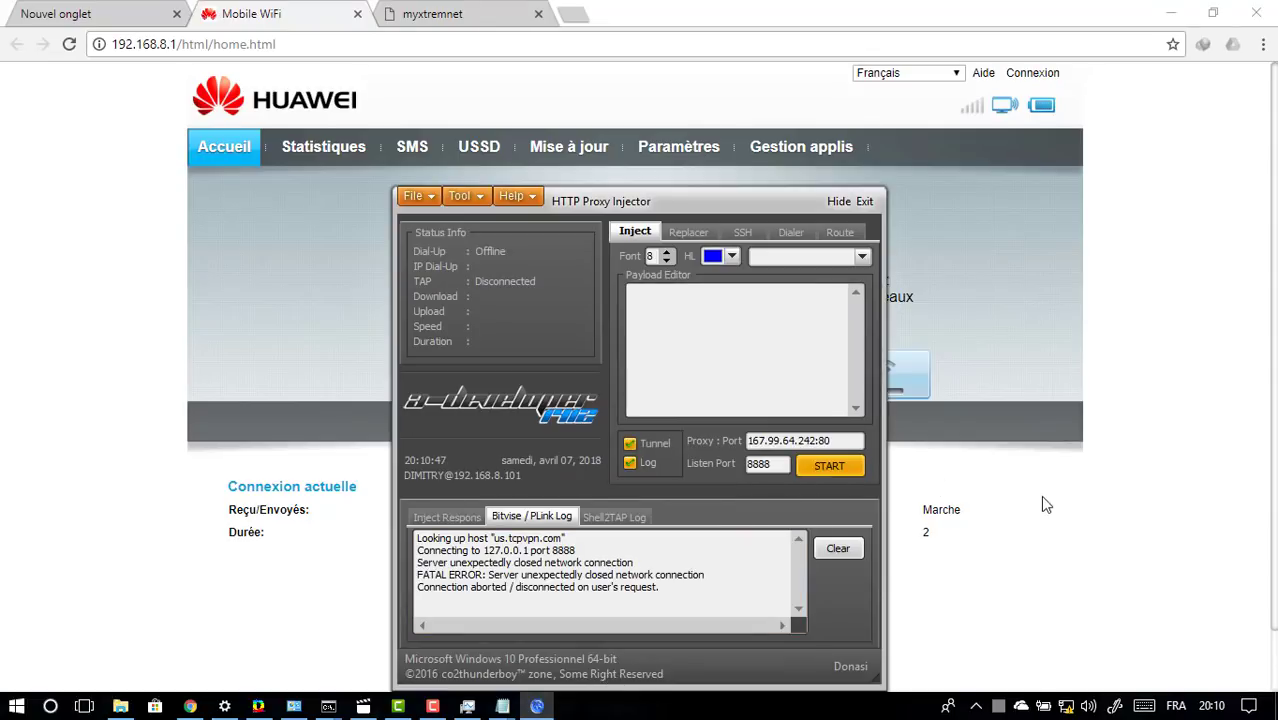
{"action": "left_click", "coordinate": [1174, 527]}
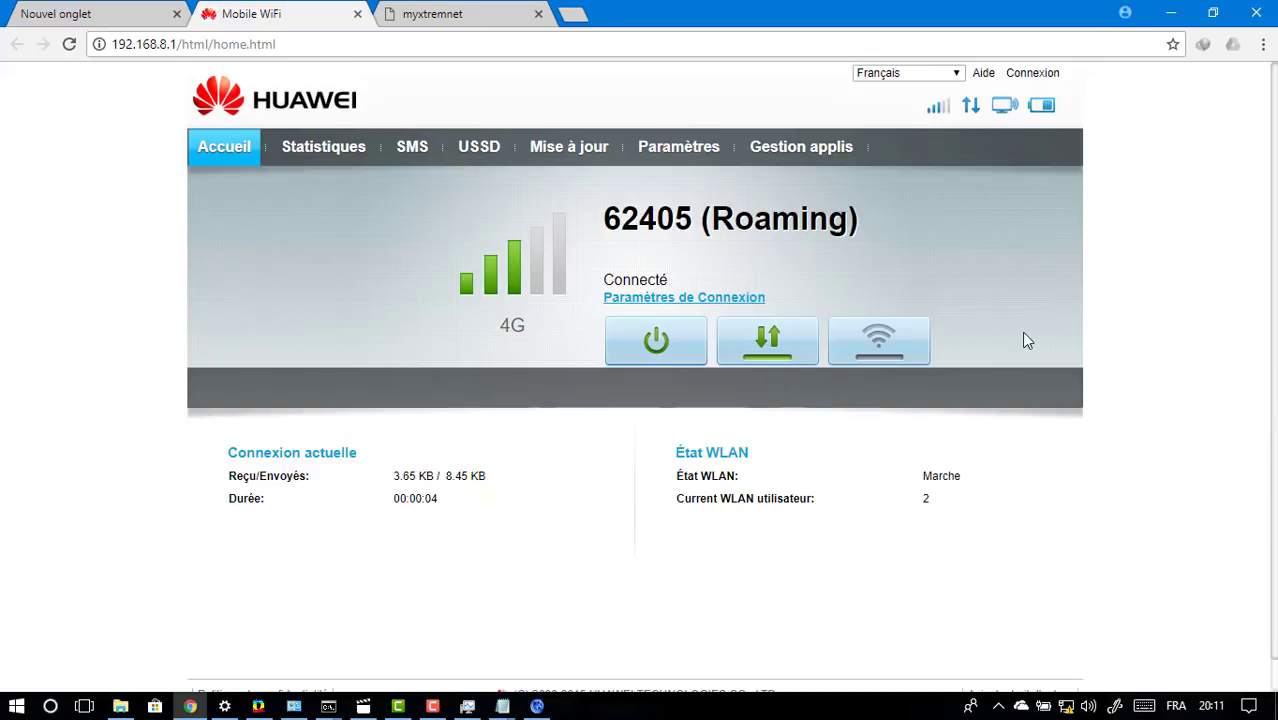
{"action": "left_click", "coordinate": [538, 707]}
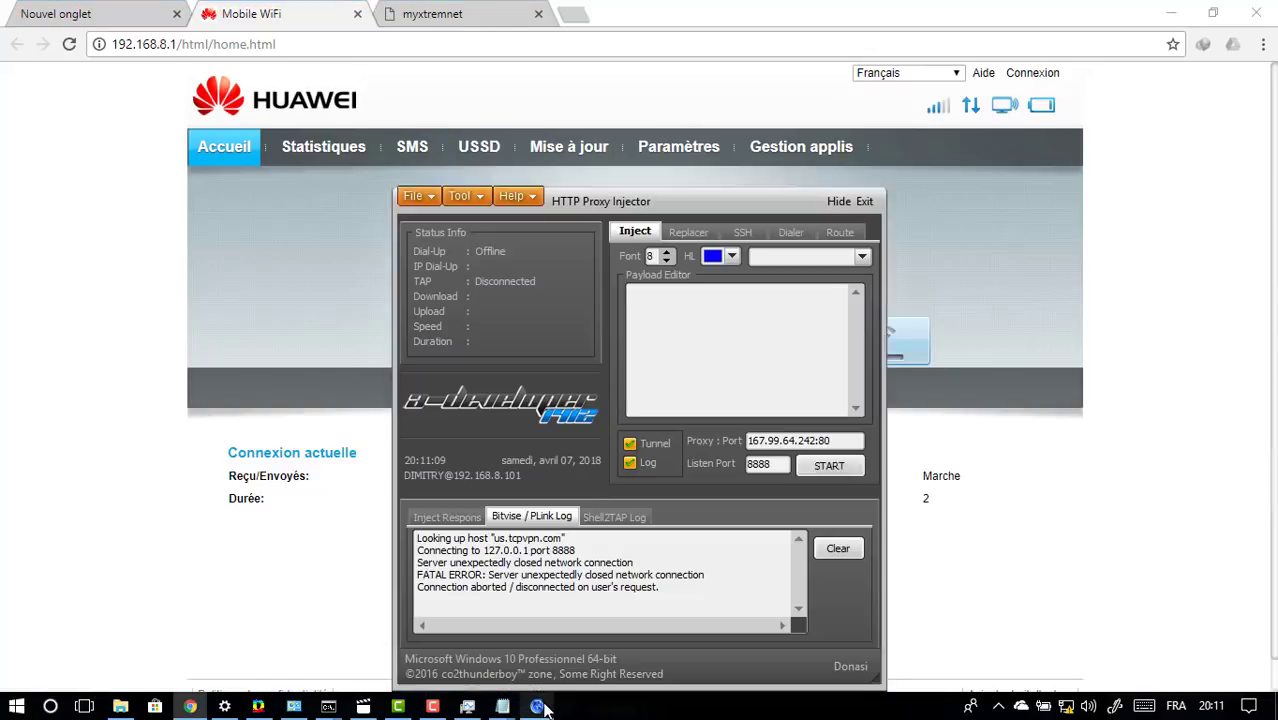
{"action": "left_click", "coordinate": [830, 466]}
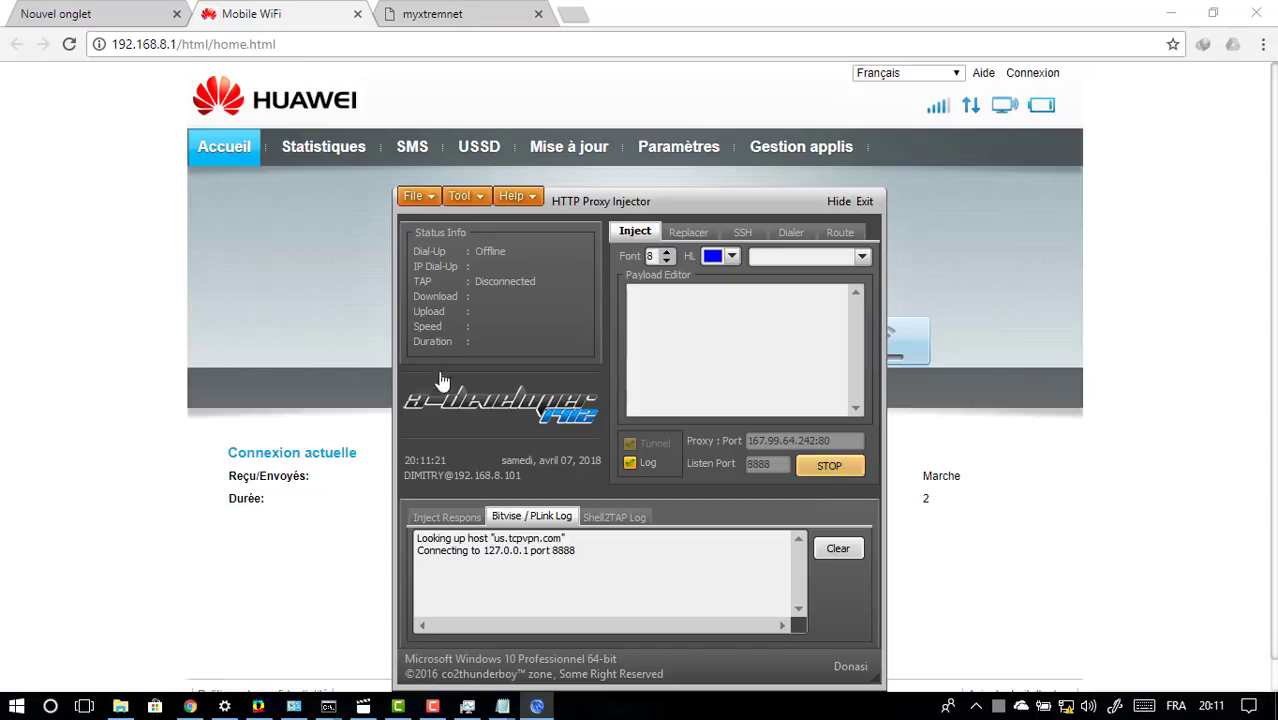
{"action": "left_click", "coordinate": [118, 495]}
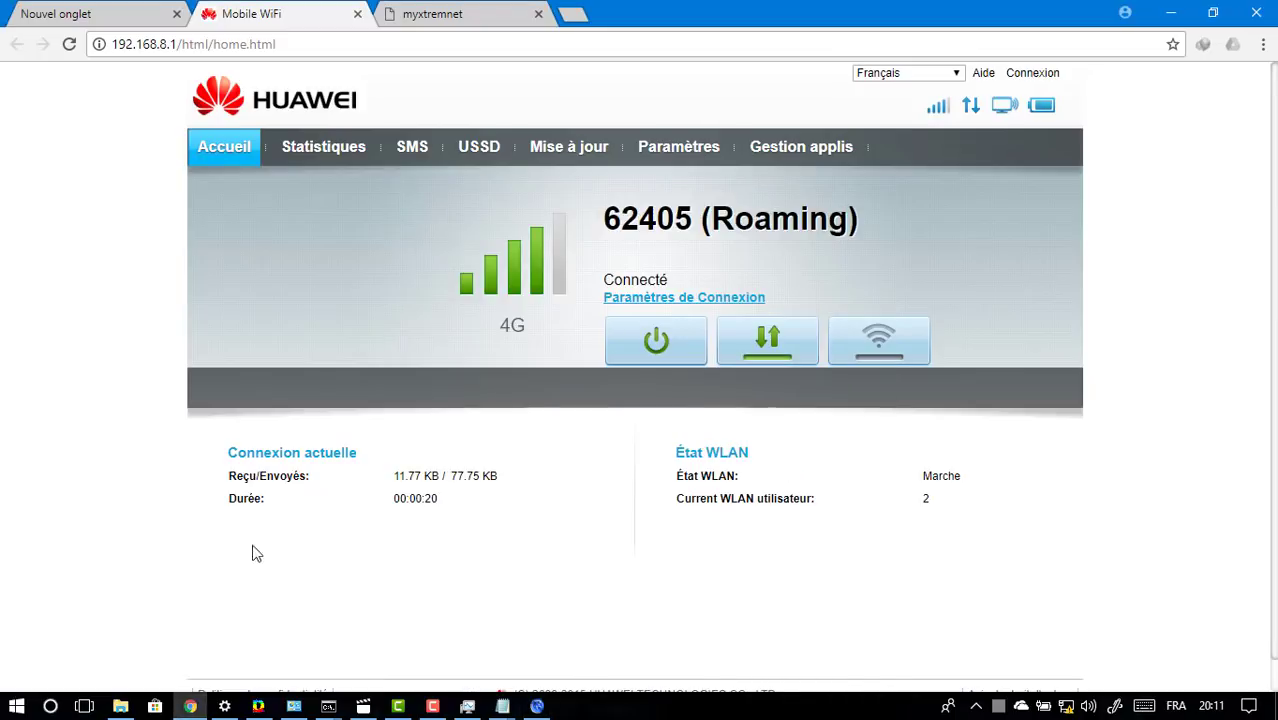
{"action": "left_click", "coordinate": [538, 704]}
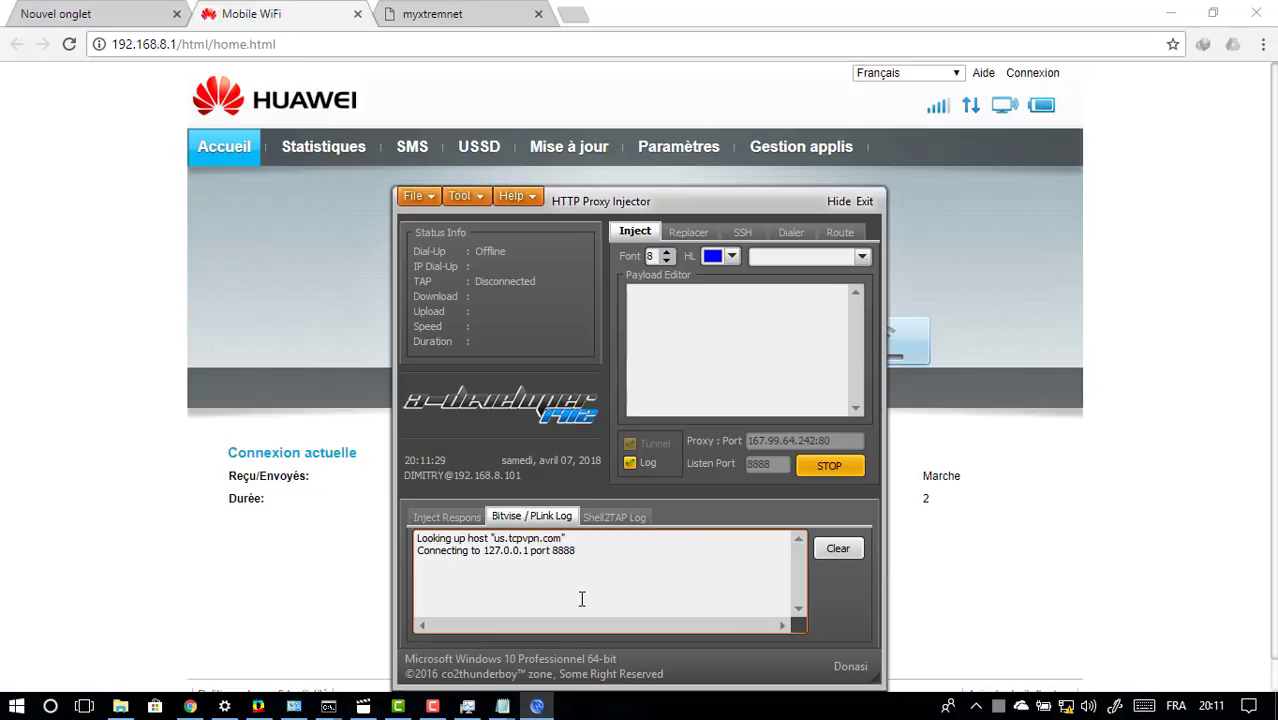
{"action": "left_click", "coordinate": [819, 473]}
{"action": "left_click", "coordinate": [819, 473]}
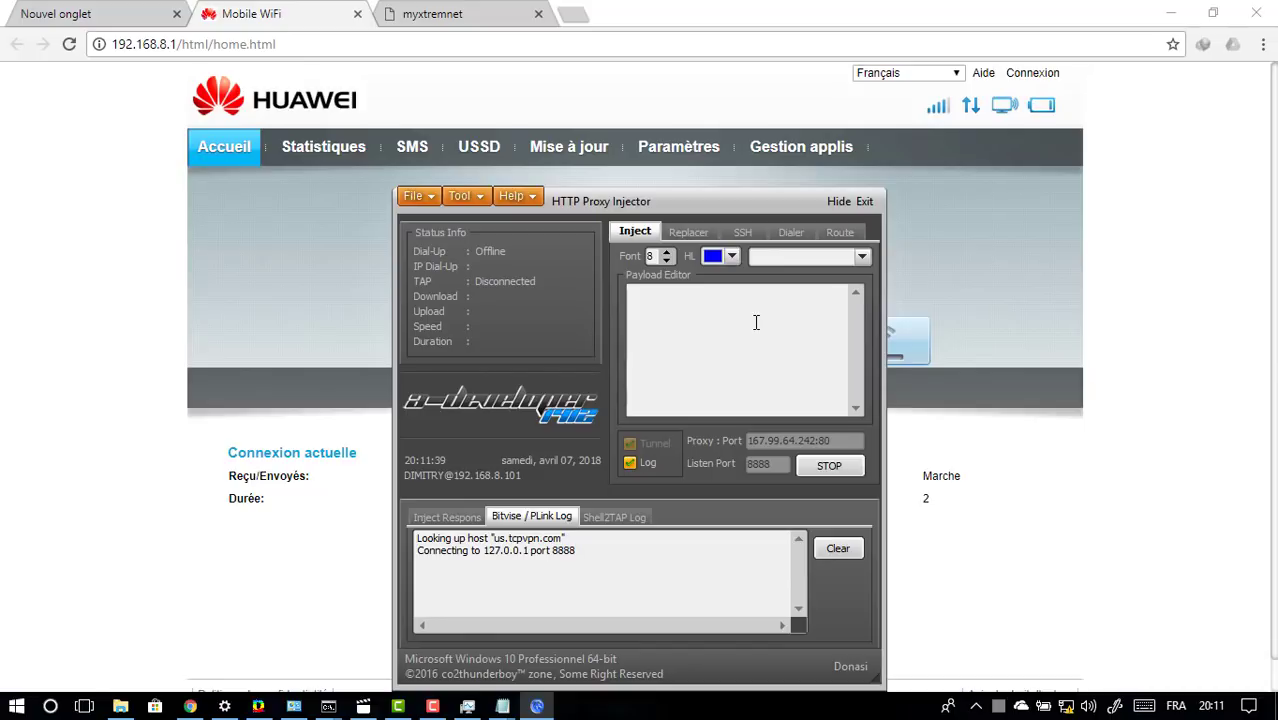
Step: Review the SSH settings, return to Inject, stop the tunnel and exit HTTP Proxy Injector
{"action": "left_click", "coordinate": [743, 232]}
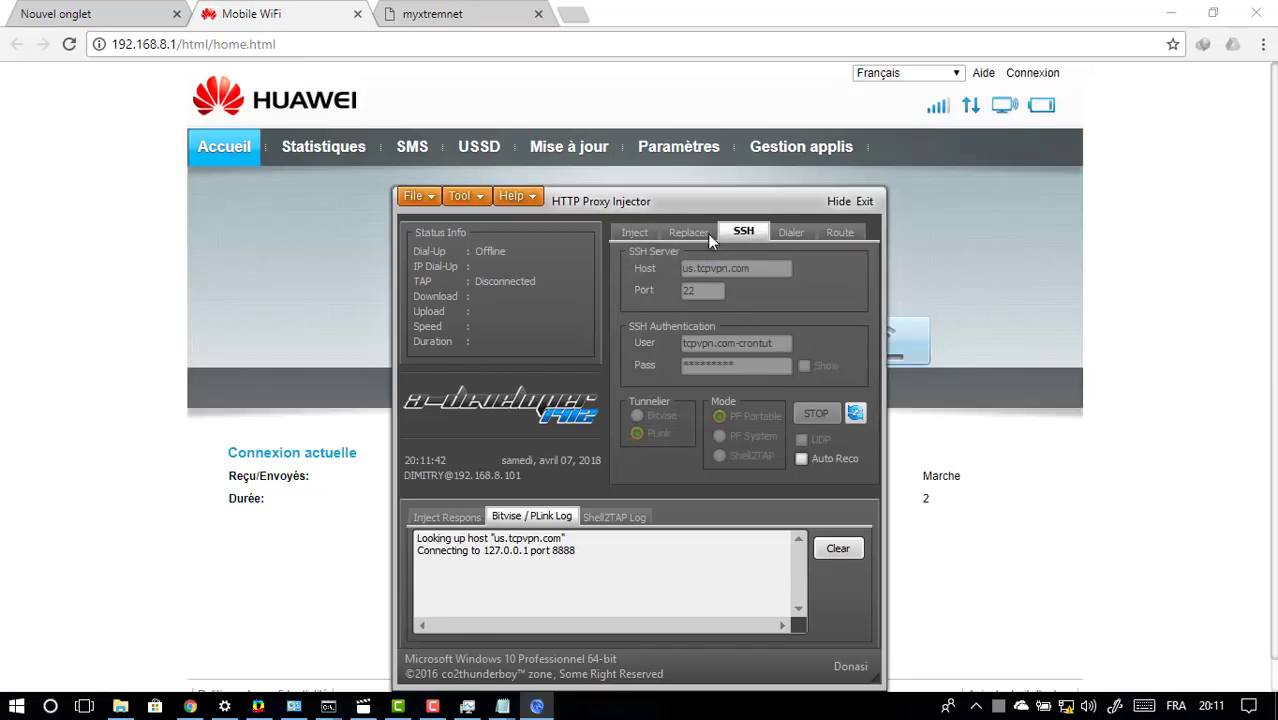
{"action": "left_click", "coordinate": [640, 233]}
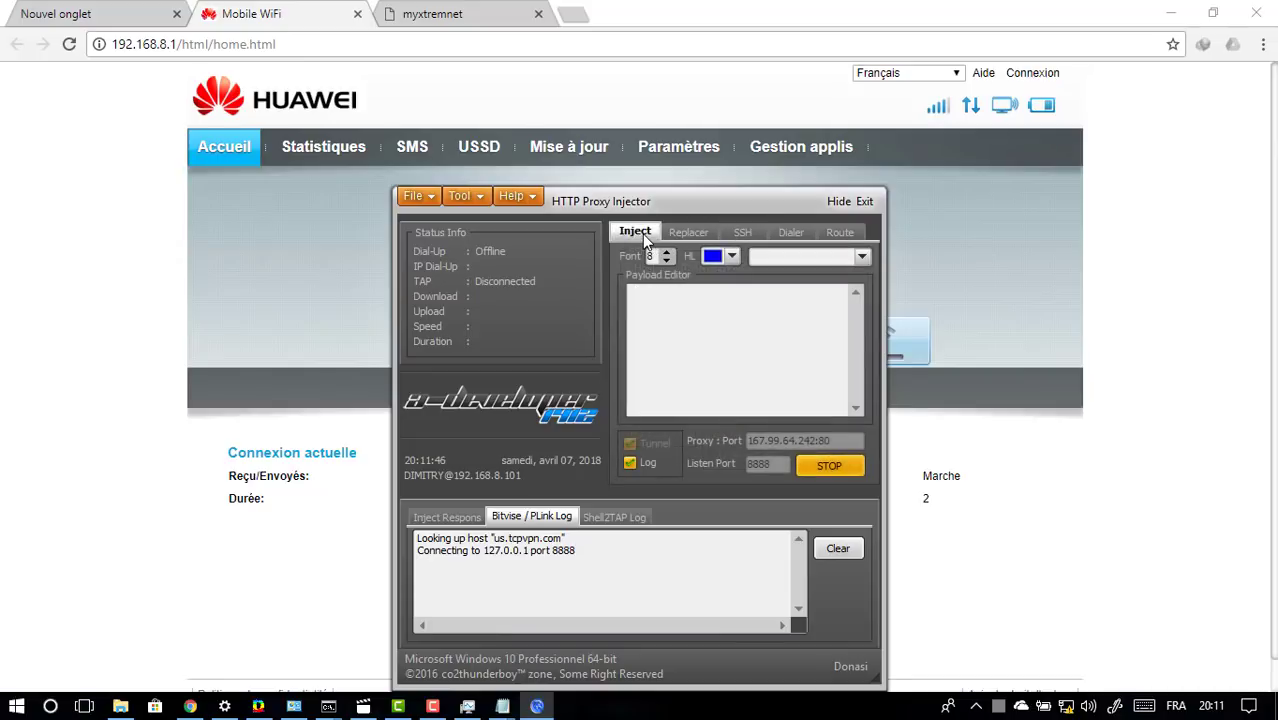
{"action": "left_click", "coordinate": [815, 470]}
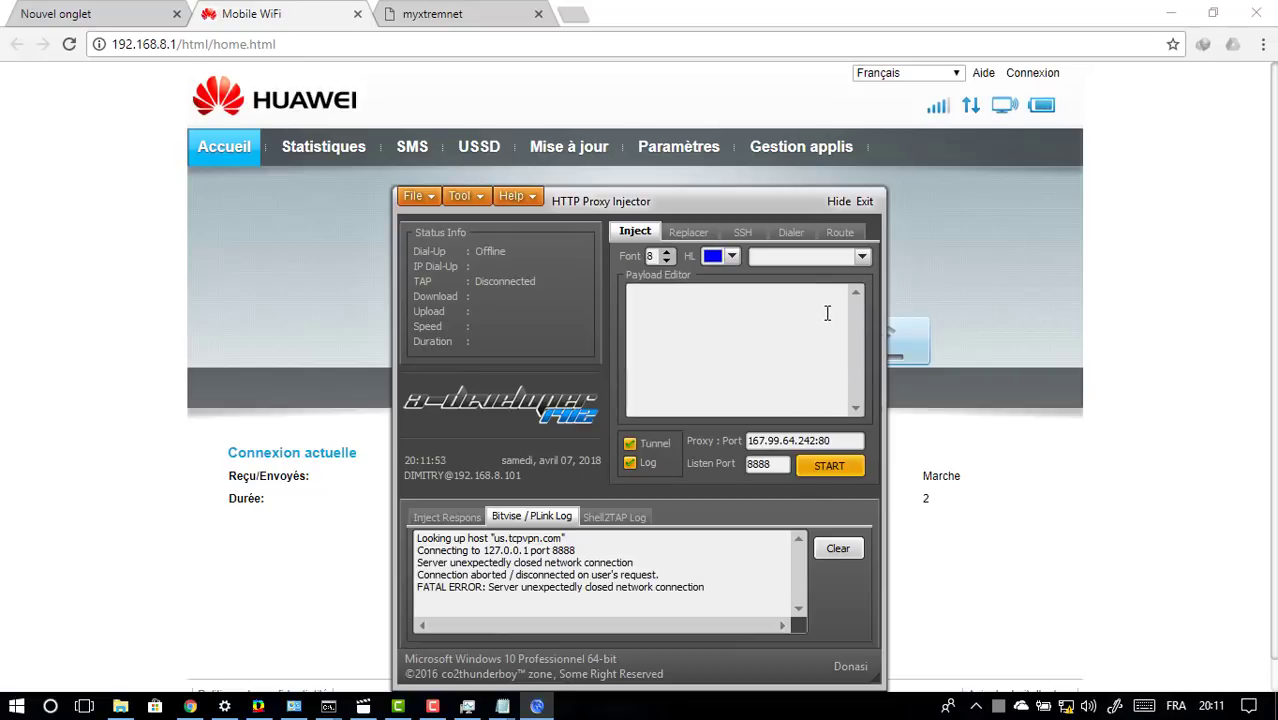
{"action": "left_click", "coordinate": [864, 201]}
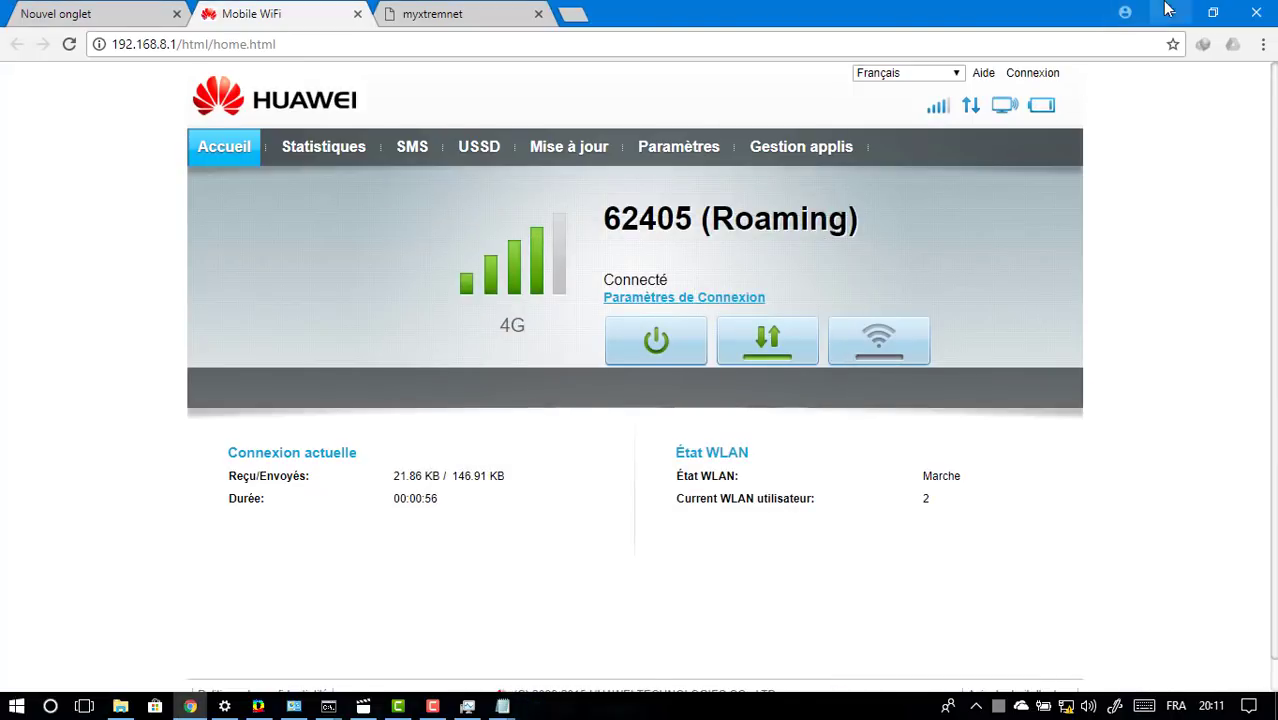
Step: Minimize Chrome and bring the ping Command Prompt window to the front
{"action": "left_click", "coordinate": [1170, 13]}
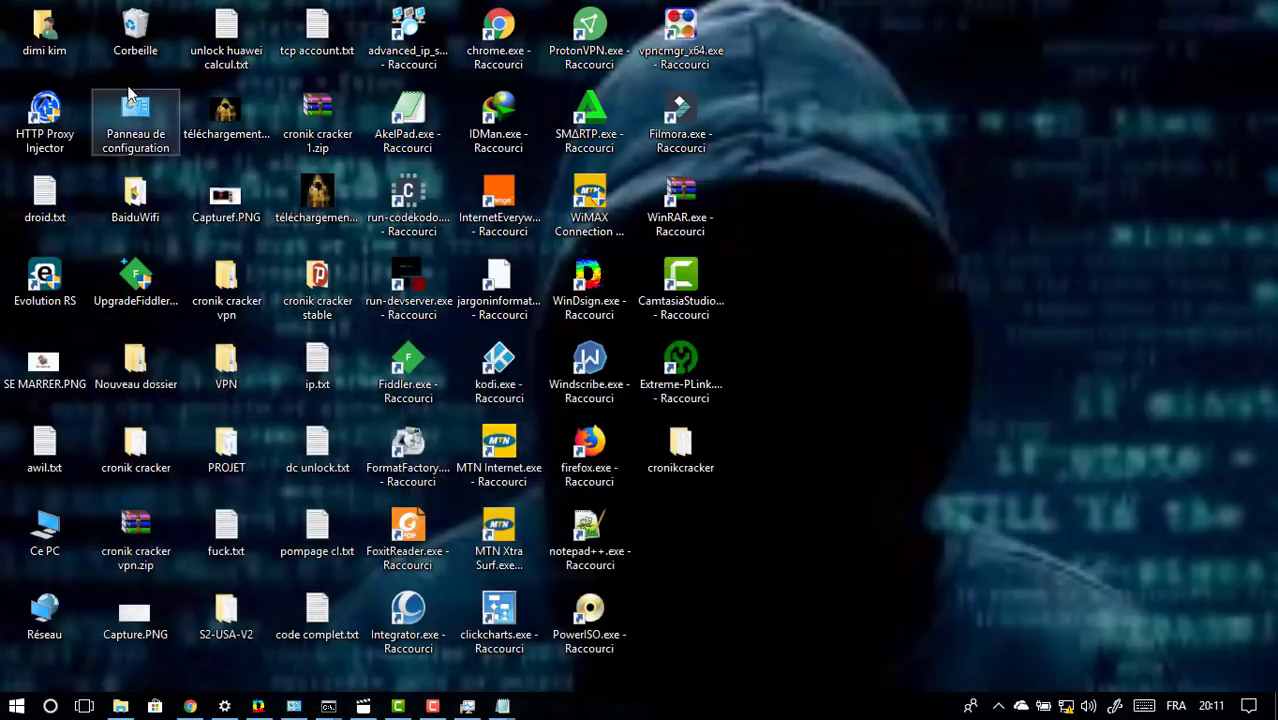
{"action": "left_click", "coordinate": [62, 112]}
{"action": "mouse_move", "coordinate": [1068, 708]}
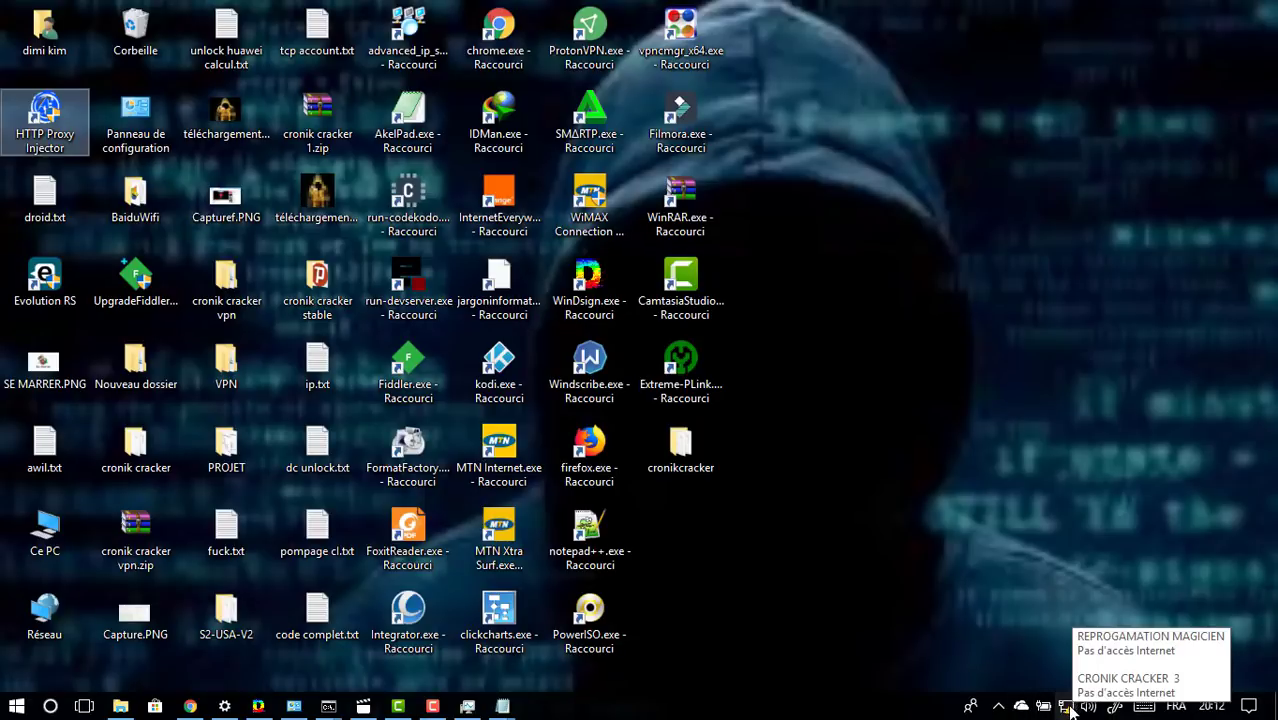
{"action": "left_click", "coordinate": [328, 707]}
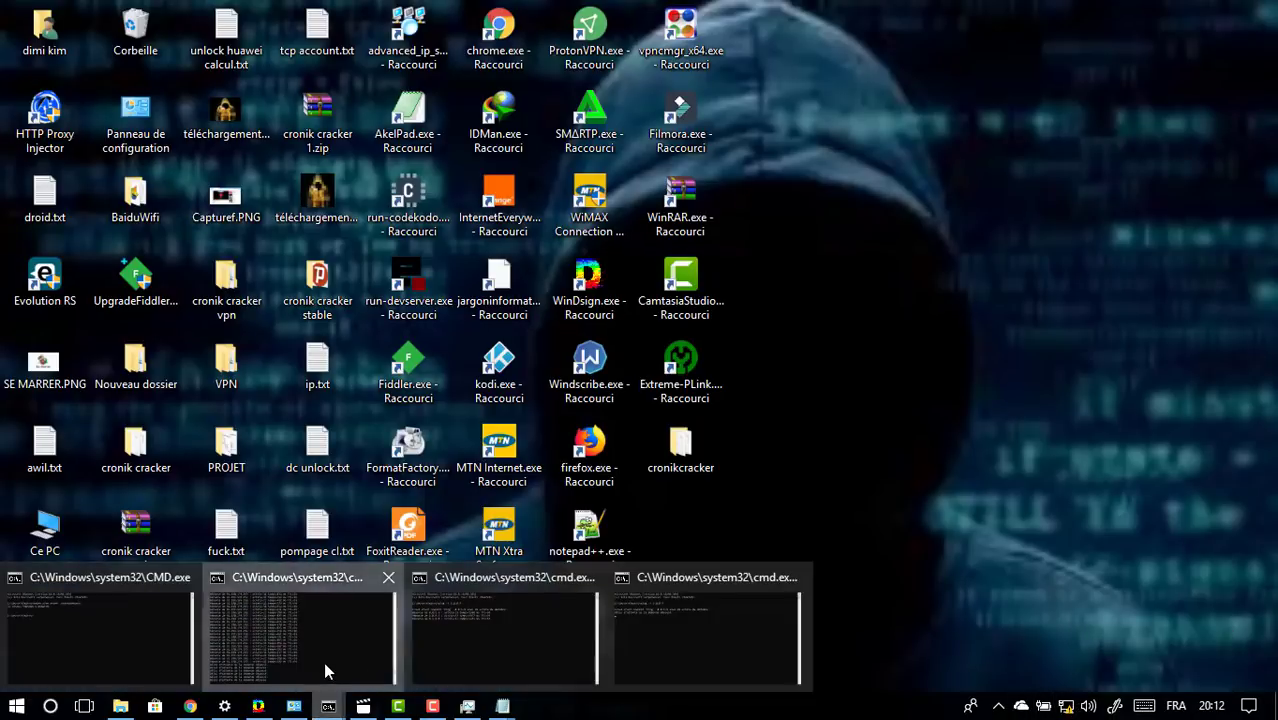
{"action": "left_click", "coordinate": [323, 662]}
{"action": "mouse_move", "coordinate": [328, 705]}
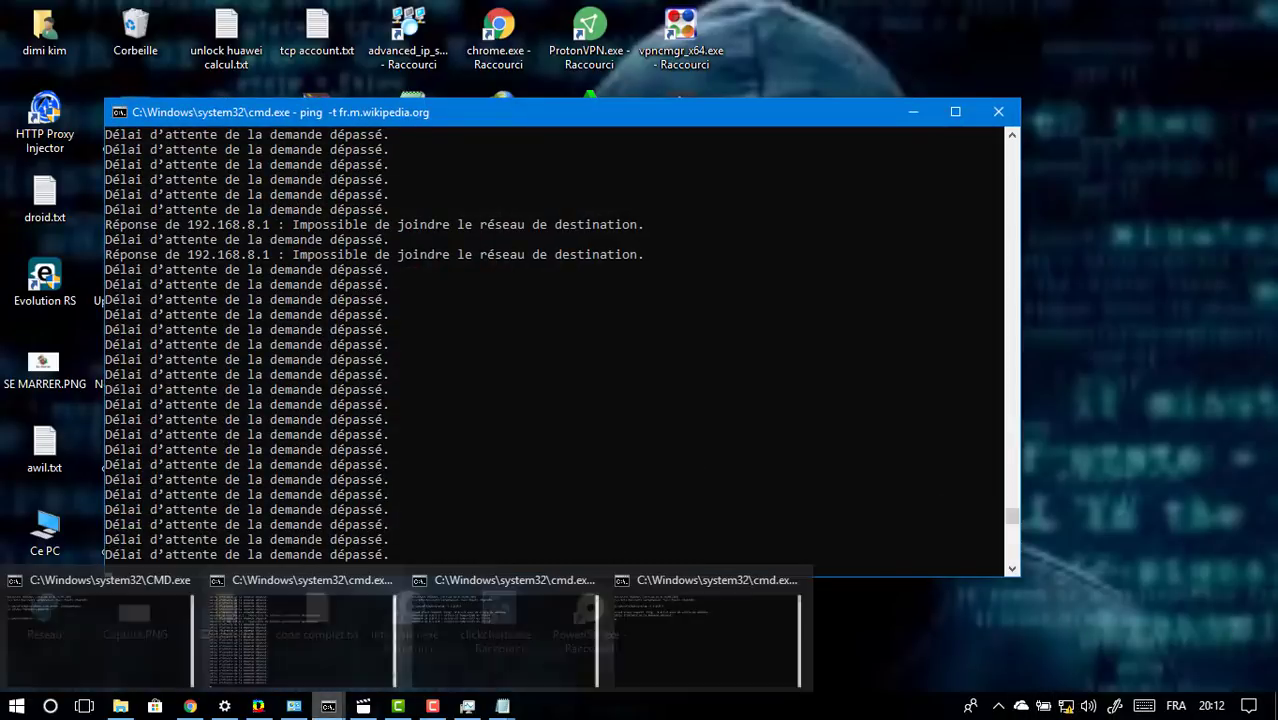
Step: Close the unneeded Command Prompt windows, including the hostednetwork one
{"action": "left_click", "coordinate": [589, 580]}
{"action": "left_click", "coordinate": [613, 578]}
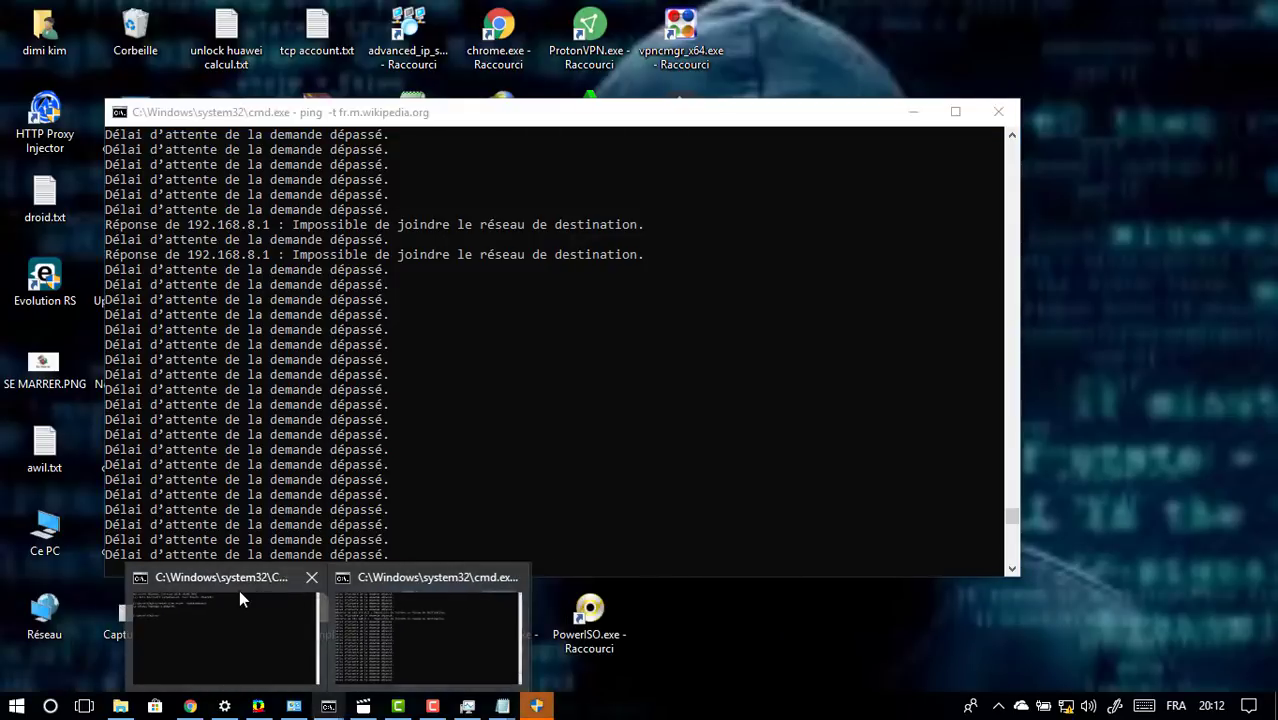
{"action": "left_click", "coordinate": [240, 592]}
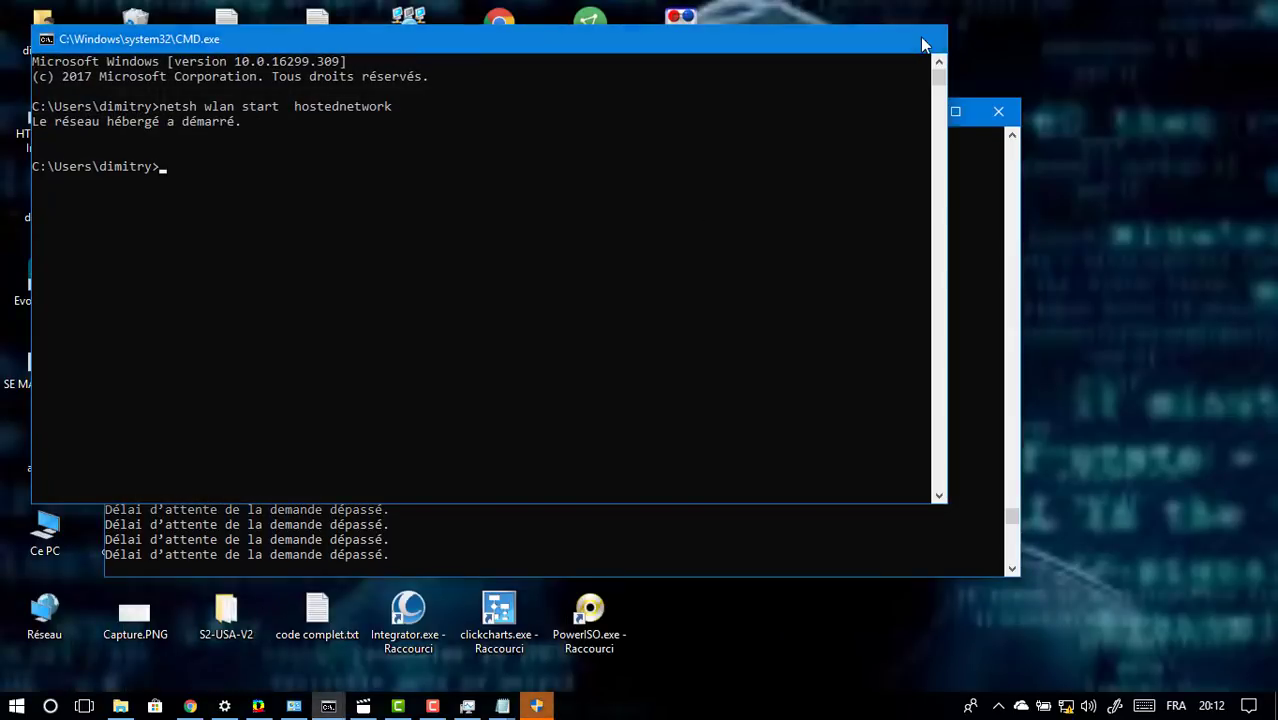
{"action": "left_click", "coordinate": [923, 44]}
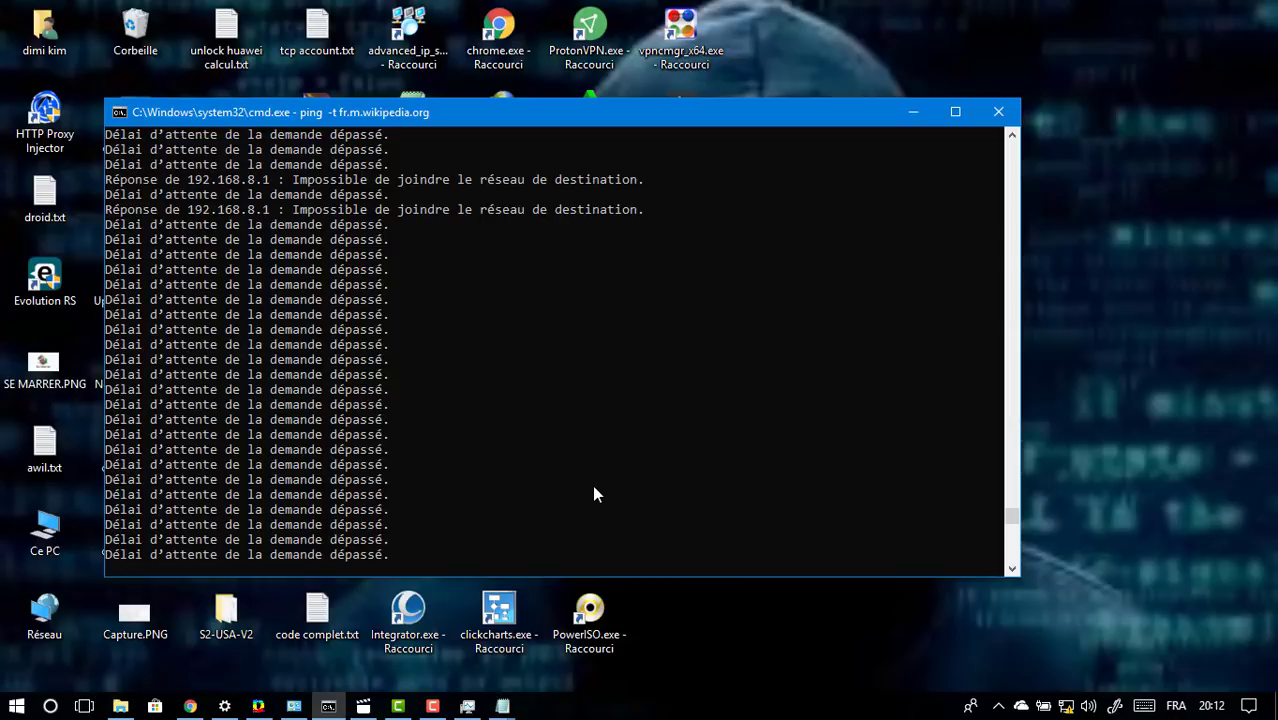
{"action": "double_click", "coordinate": [485, 622]}
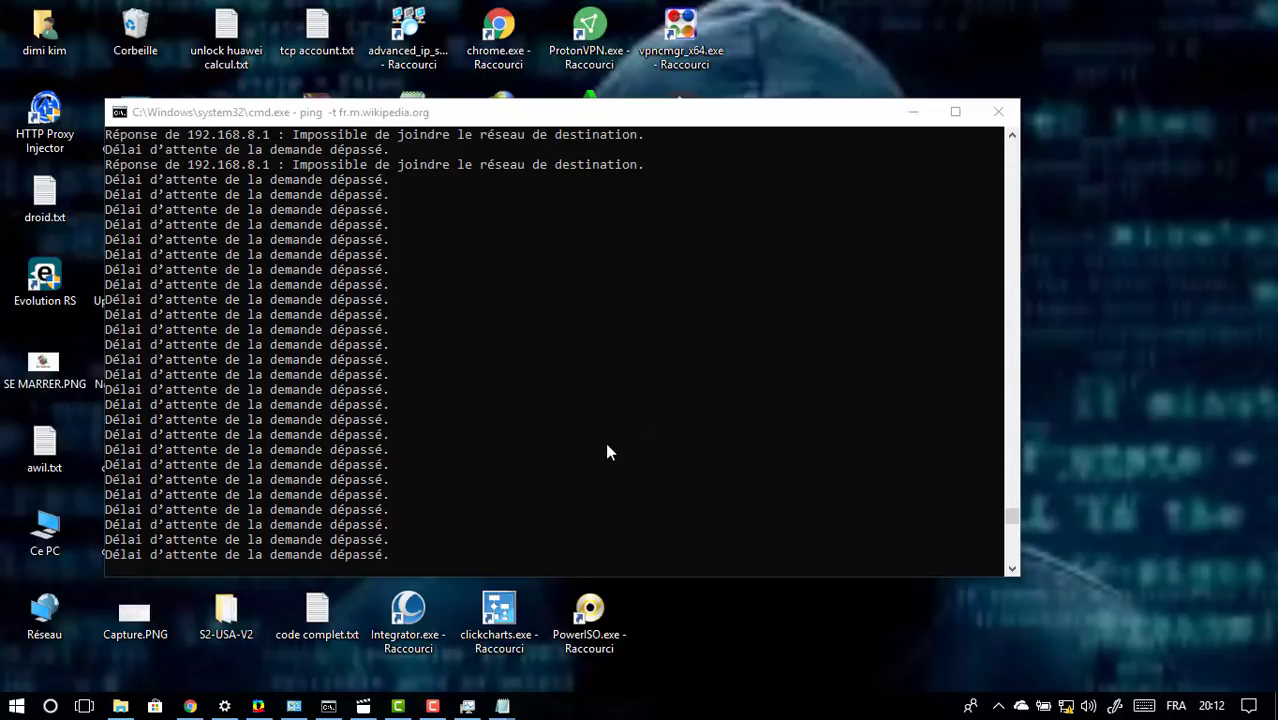
Step: Check the myxtremnet Camtel login tab, then quit the background connection app from the tray
{"action": "left_click", "coordinate": [190, 706]}
{"action": "left_click", "coordinate": [502, 14]}
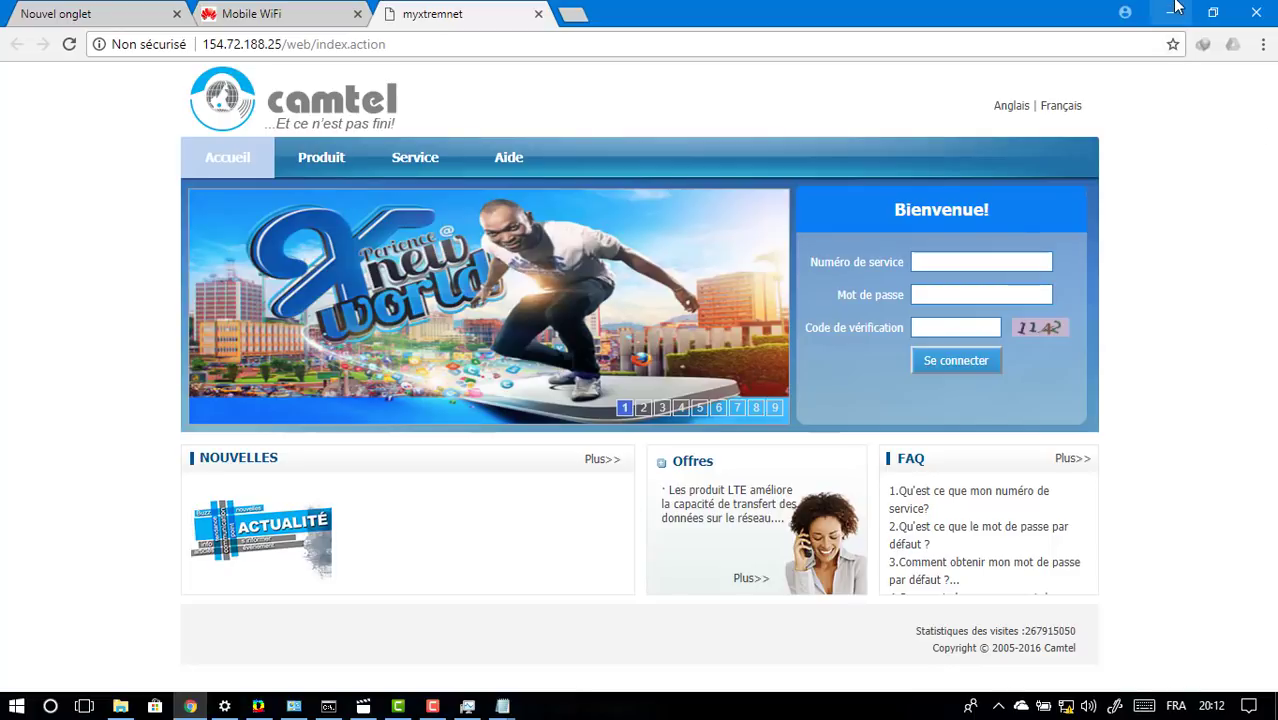
{"action": "left_click", "coordinate": [1174, 12]}
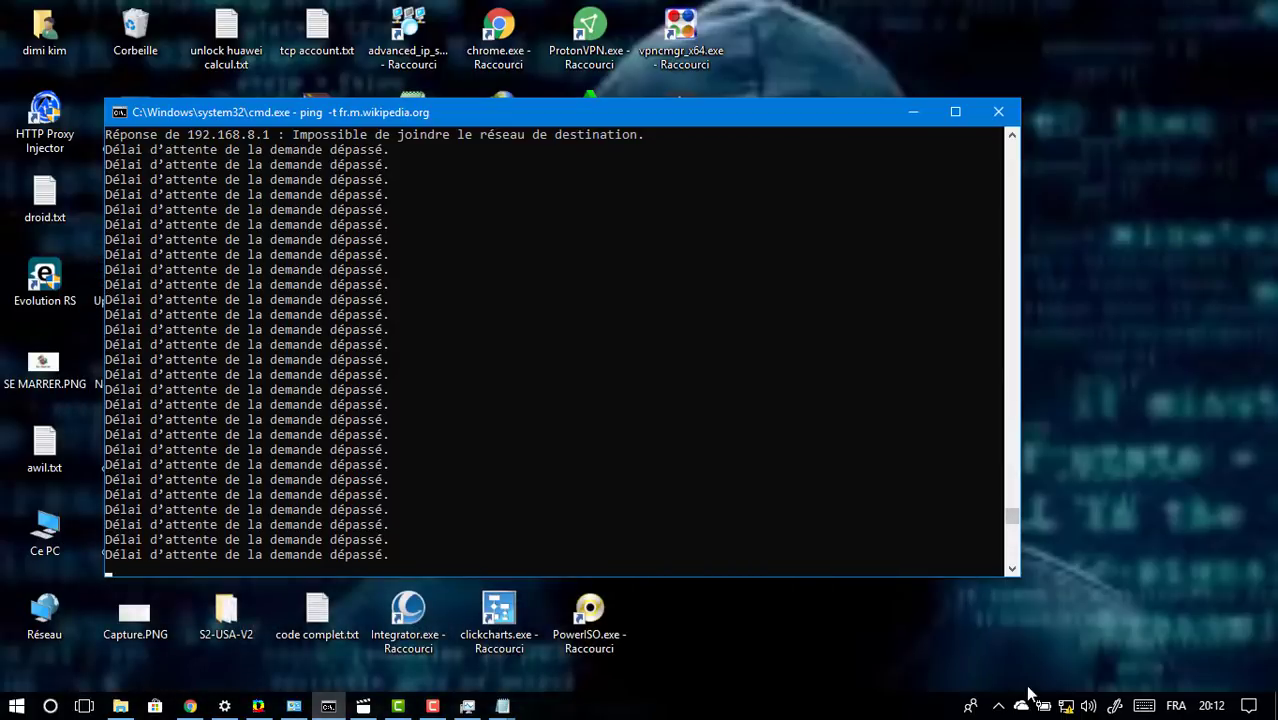
{"action": "left_click", "coordinate": [1000, 706]}
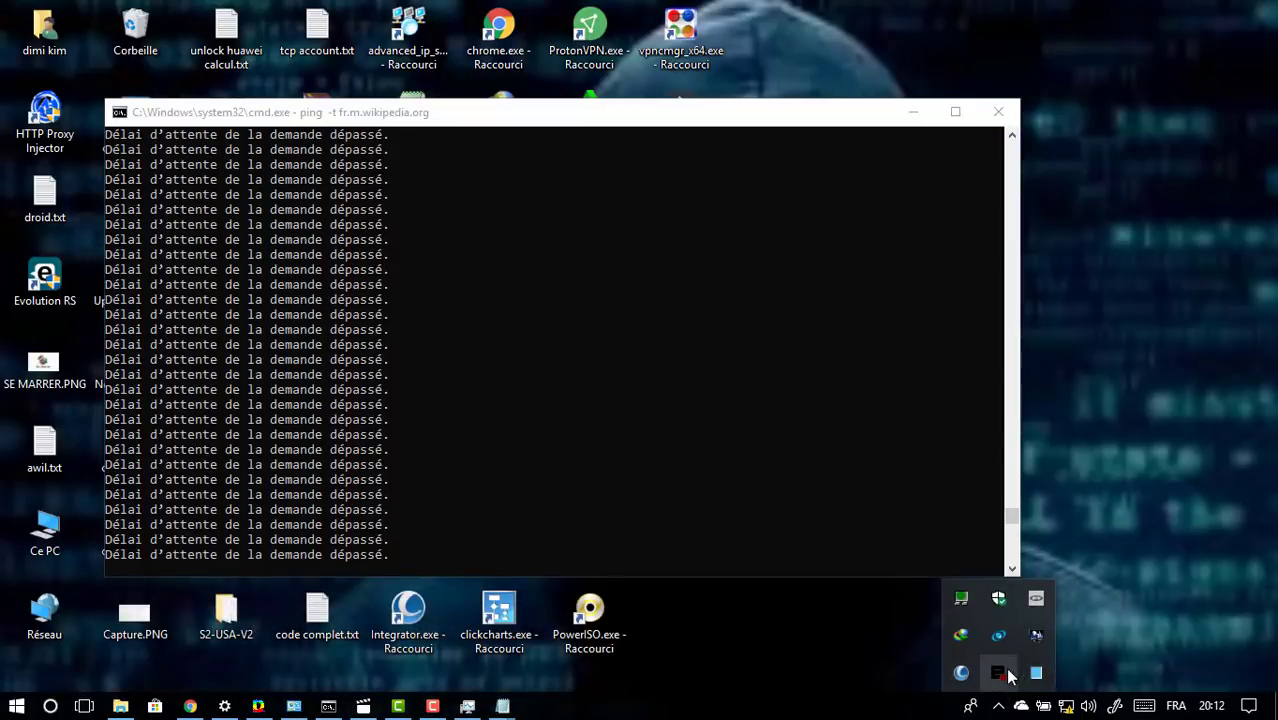
{"action": "right_click", "coordinate": [1001, 676]}
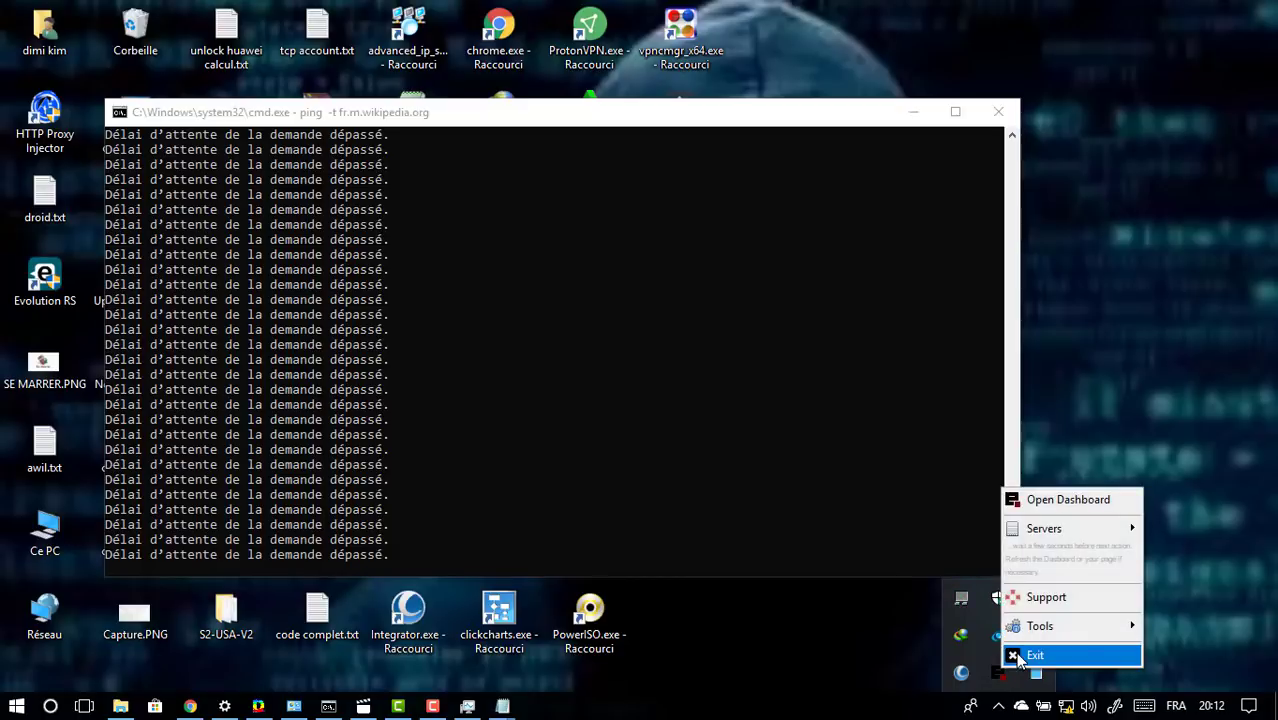
{"action": "left_click", "coordinate": [1015, 656]}
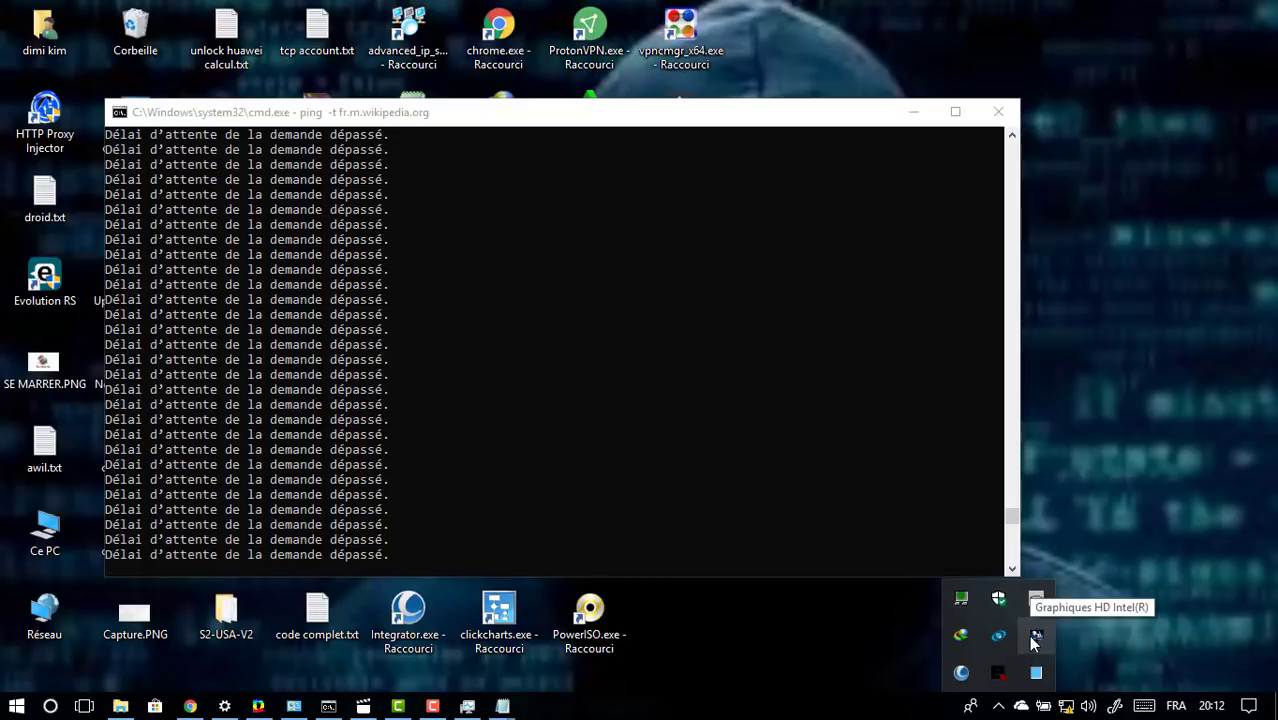
Step: Relaunch HTTP Proxy Injector, minimize the ping window, and enable Log to show the PLink log
{"action": "left_click", "coordinate": [961, 672]}
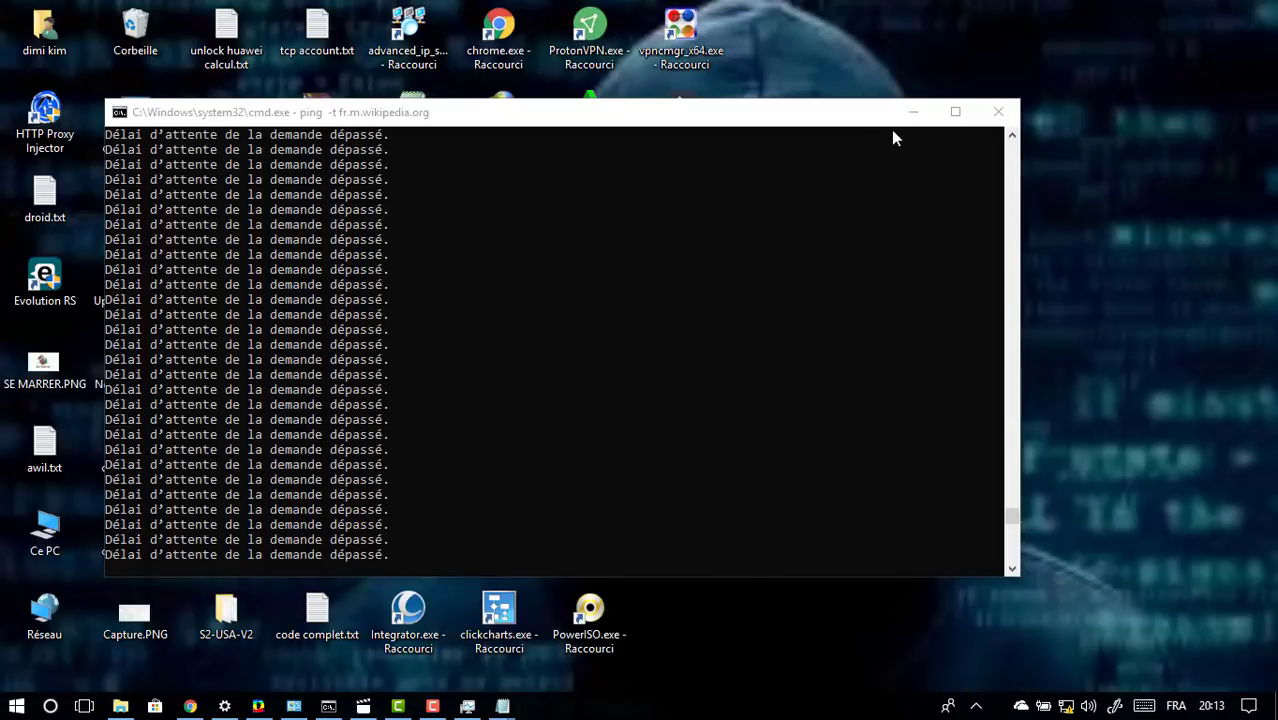
{"action": "left_click", "coordinate": [913, 112]}
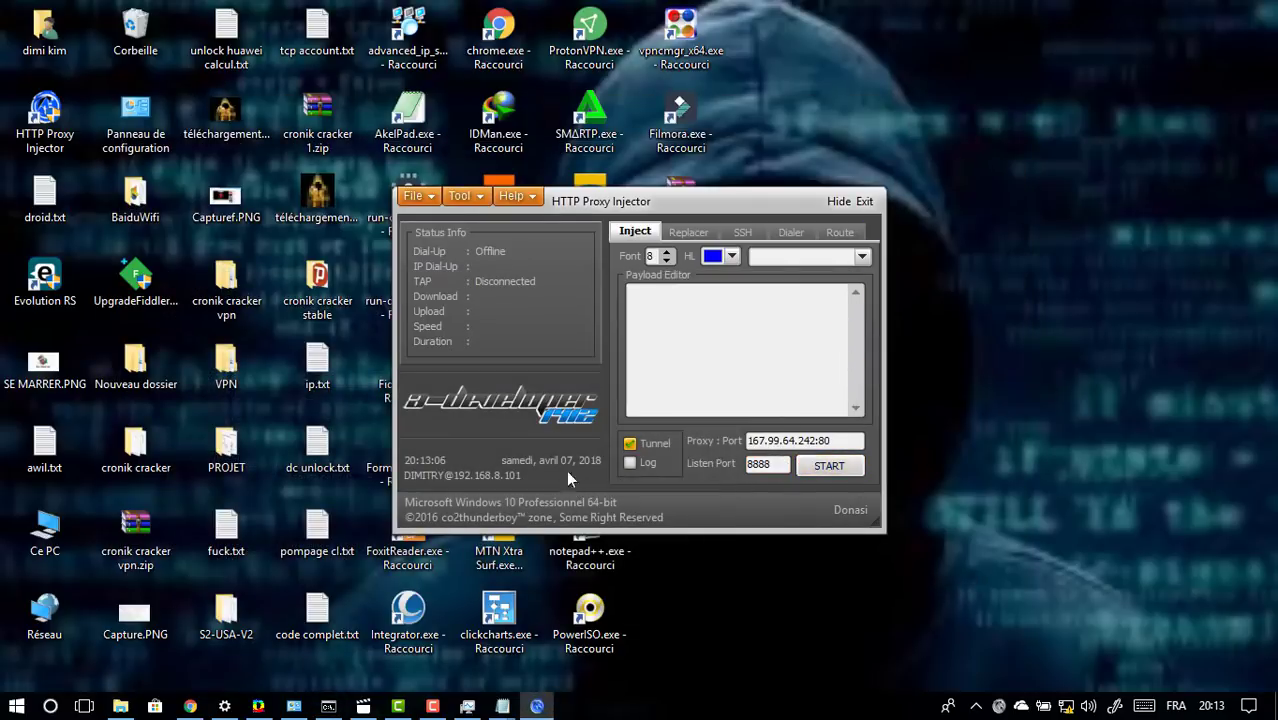
{"action": "left_click", "coordinate": [629, 463]}
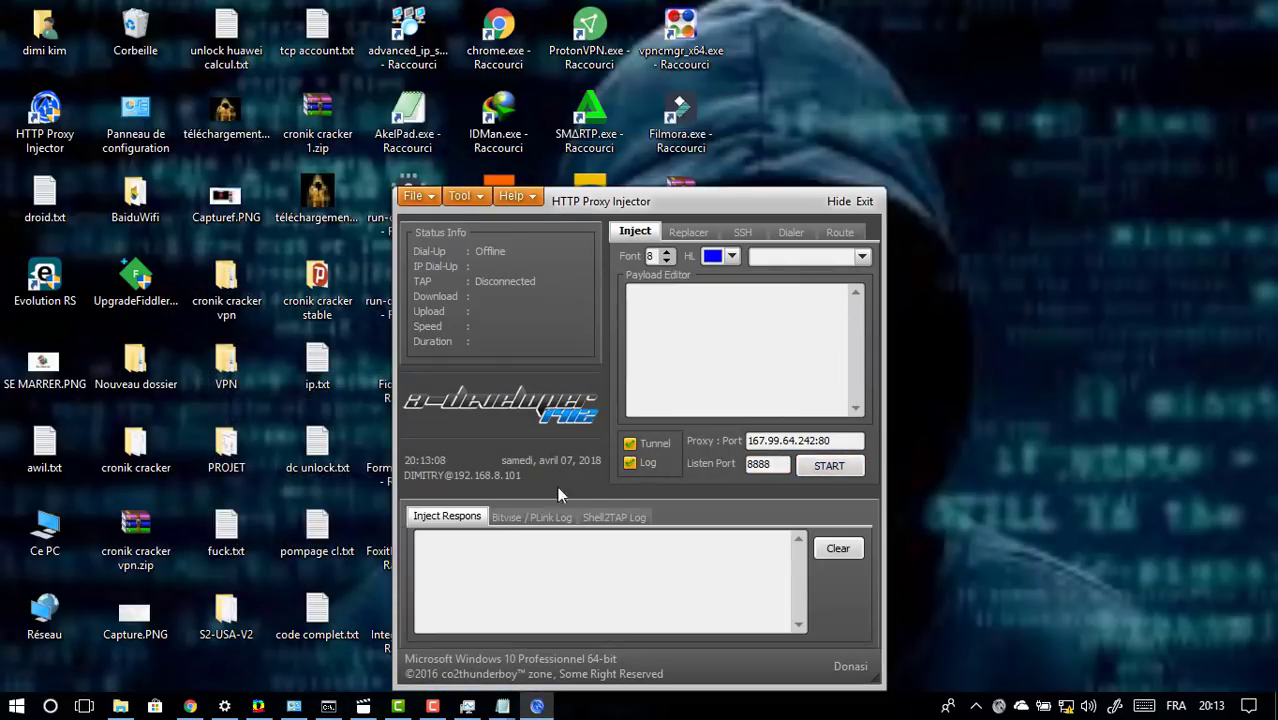
{"action": "left_click", "coordinate": [541, 514]}
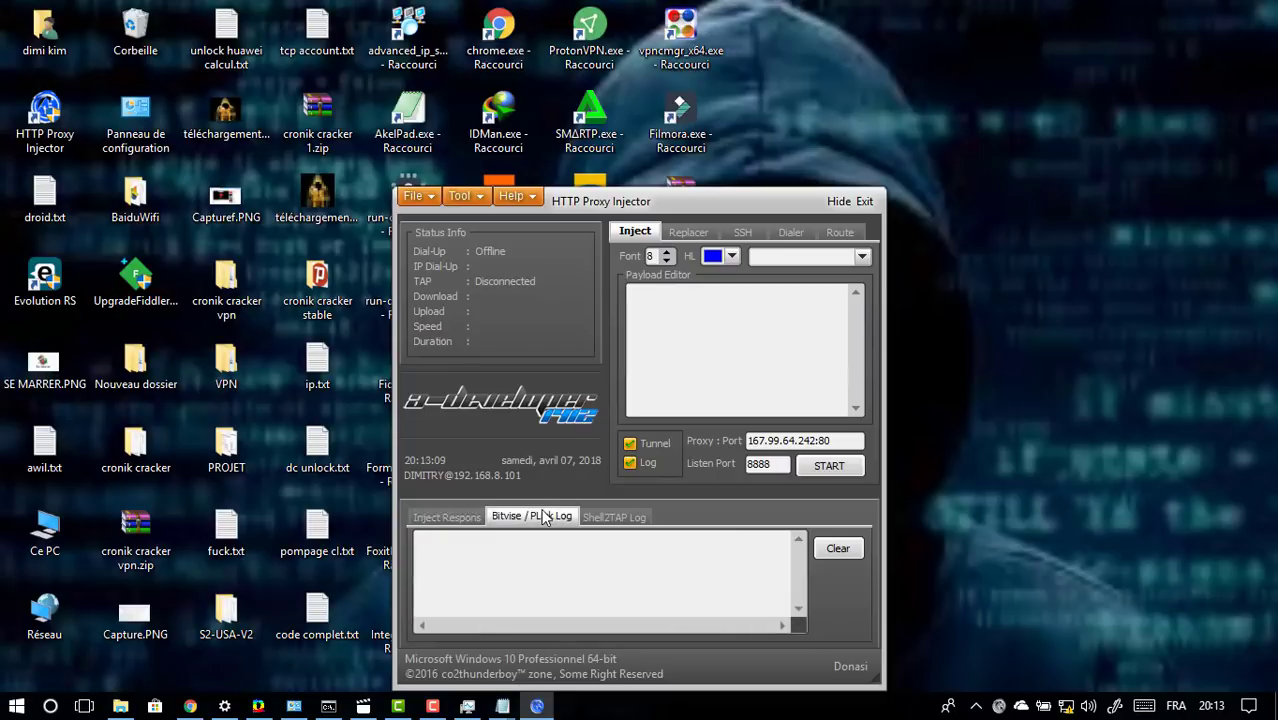
Step: Start a tunnel through proxy 167.99.64.242:80, view the PLink log, then stop it
{"action": "left_click", "coordinate": [829, 466]}
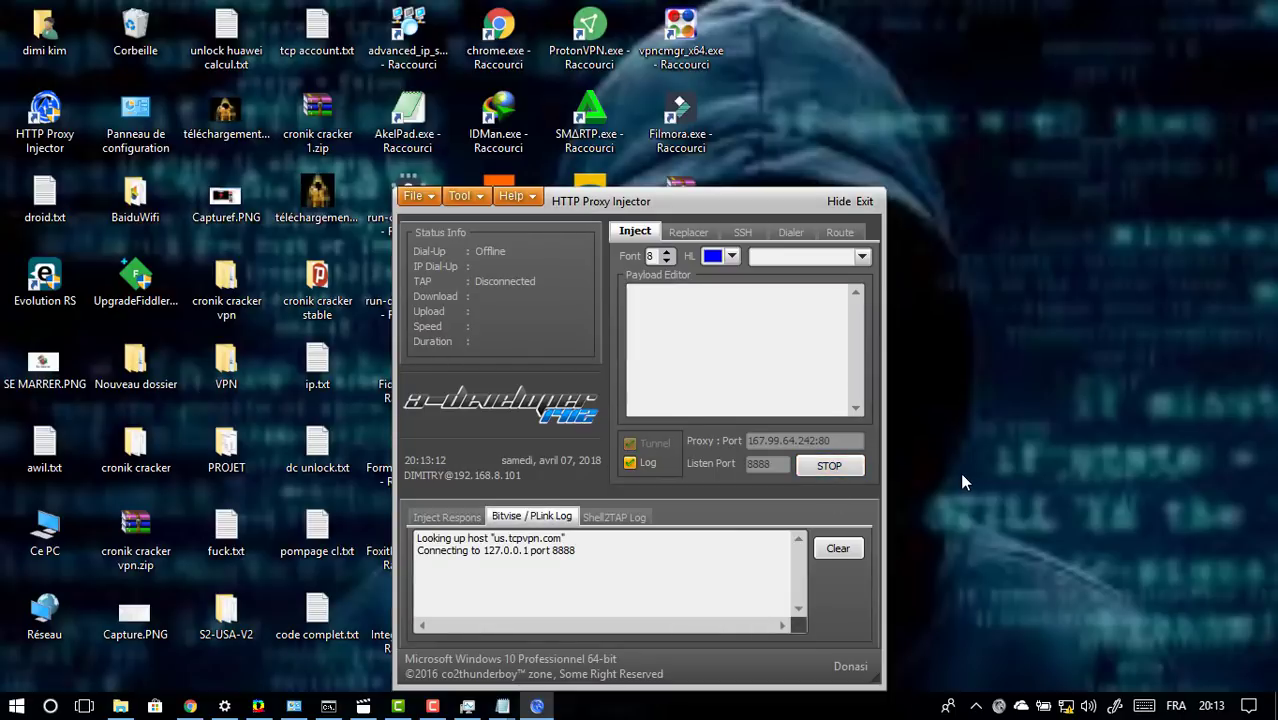
{"action": "left_click", "coordinate": [622, 560]}
{"action": "left_click", "coordinate": [838, 467]}
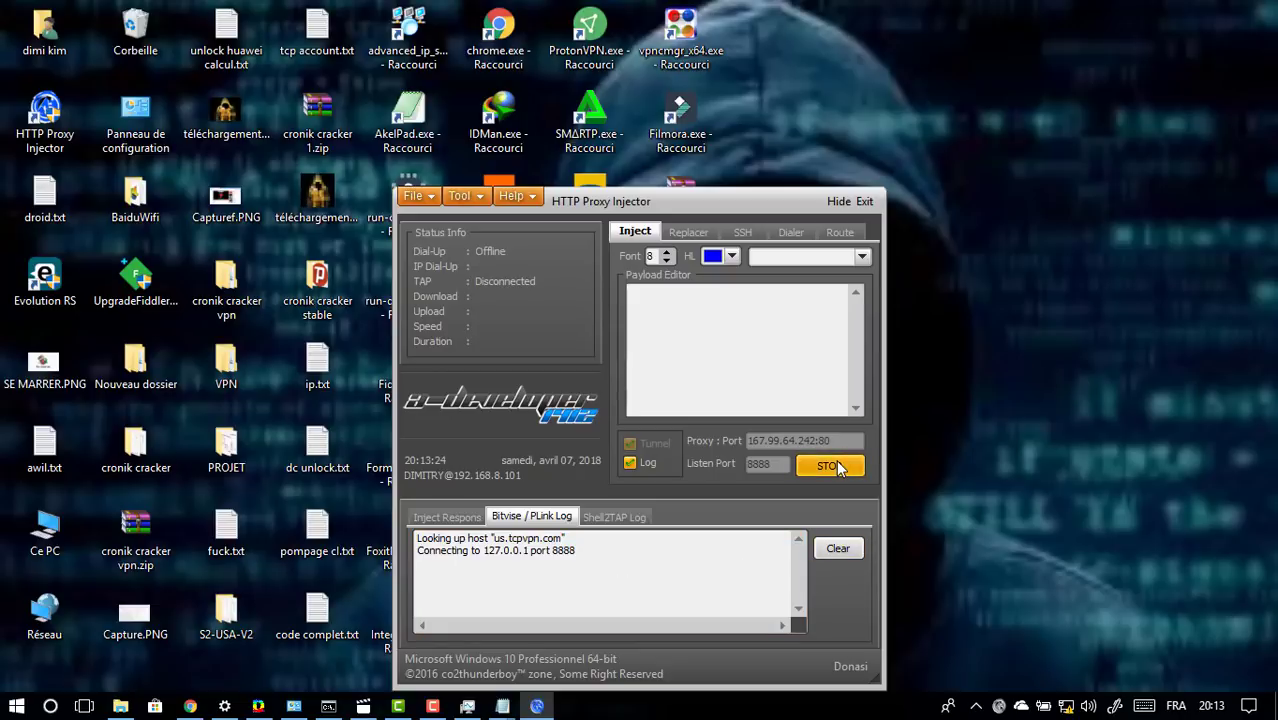
Step: Replace the proxy IP 167.99.64.242 with 128.19.36.237 copied from proxy.txt
{"action": "mouse_move", "coordinate": [503, 708]}
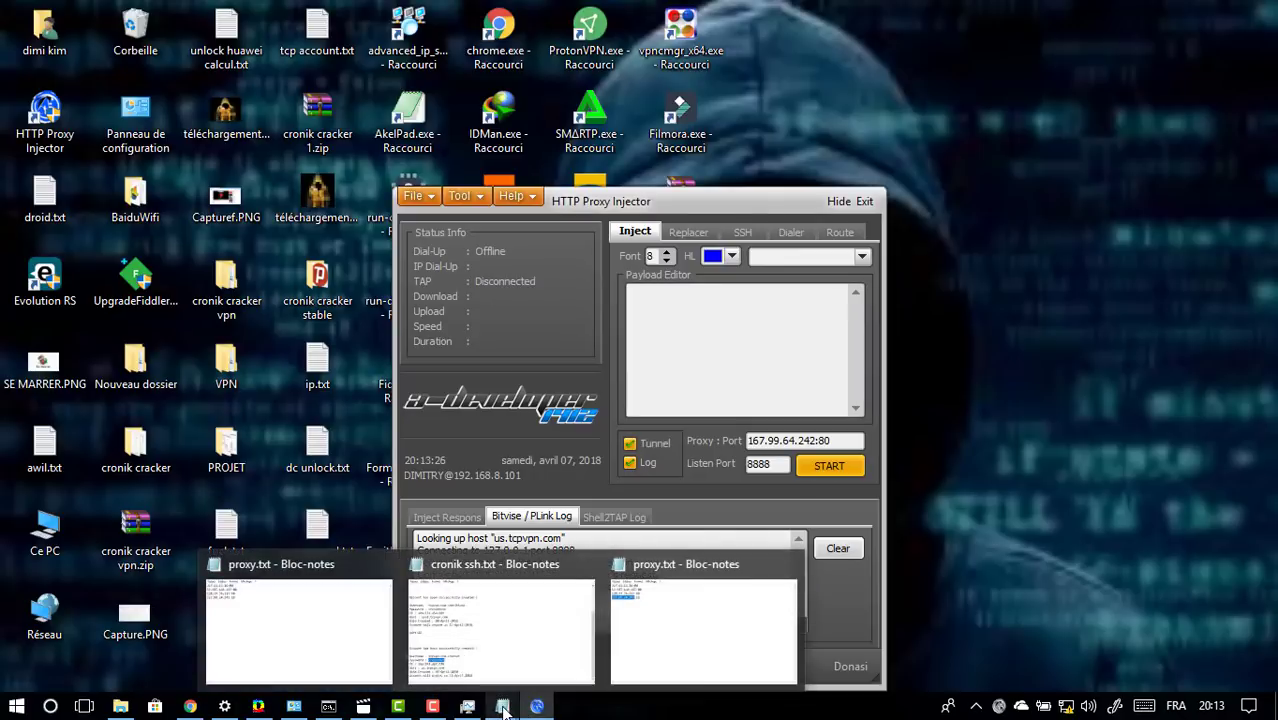
{"action": "left_click", "coordinate": [704, 628]}
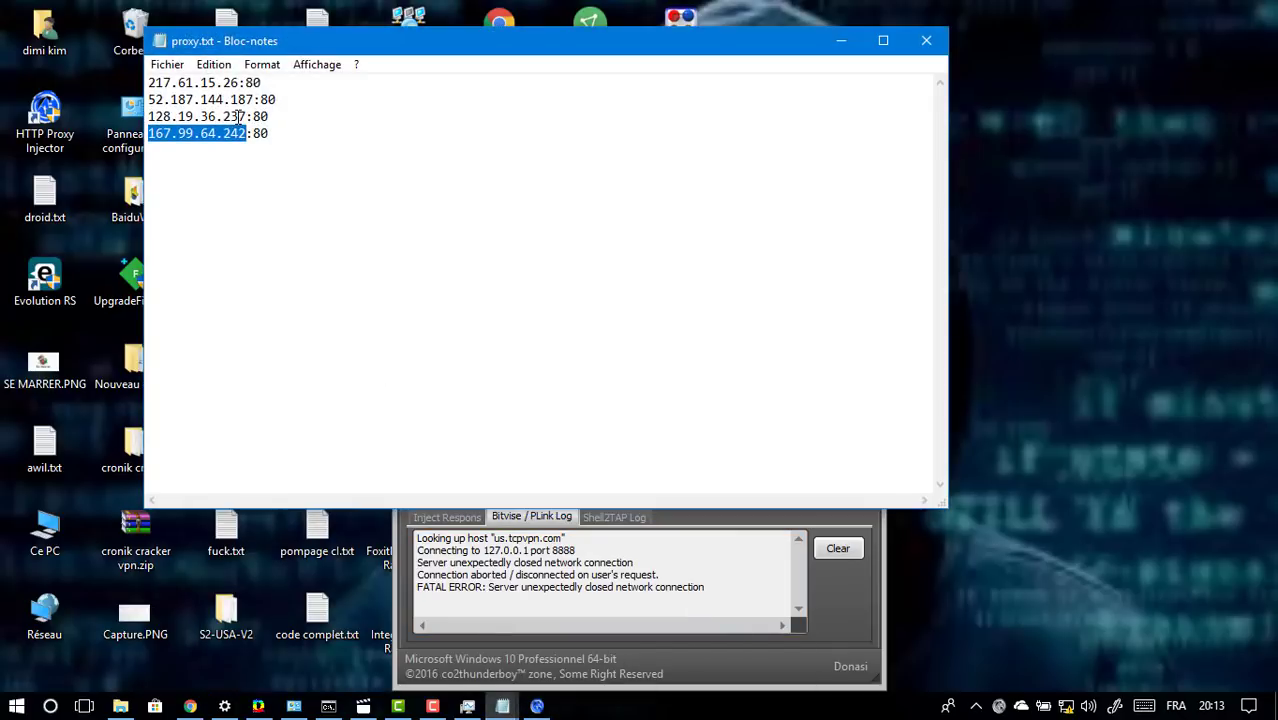
{"action": "left_click_drag", "start_coordinate": [247, 117], "coordinate": [148, 117]}
{"action": "key", "text": "ctrl+c"}
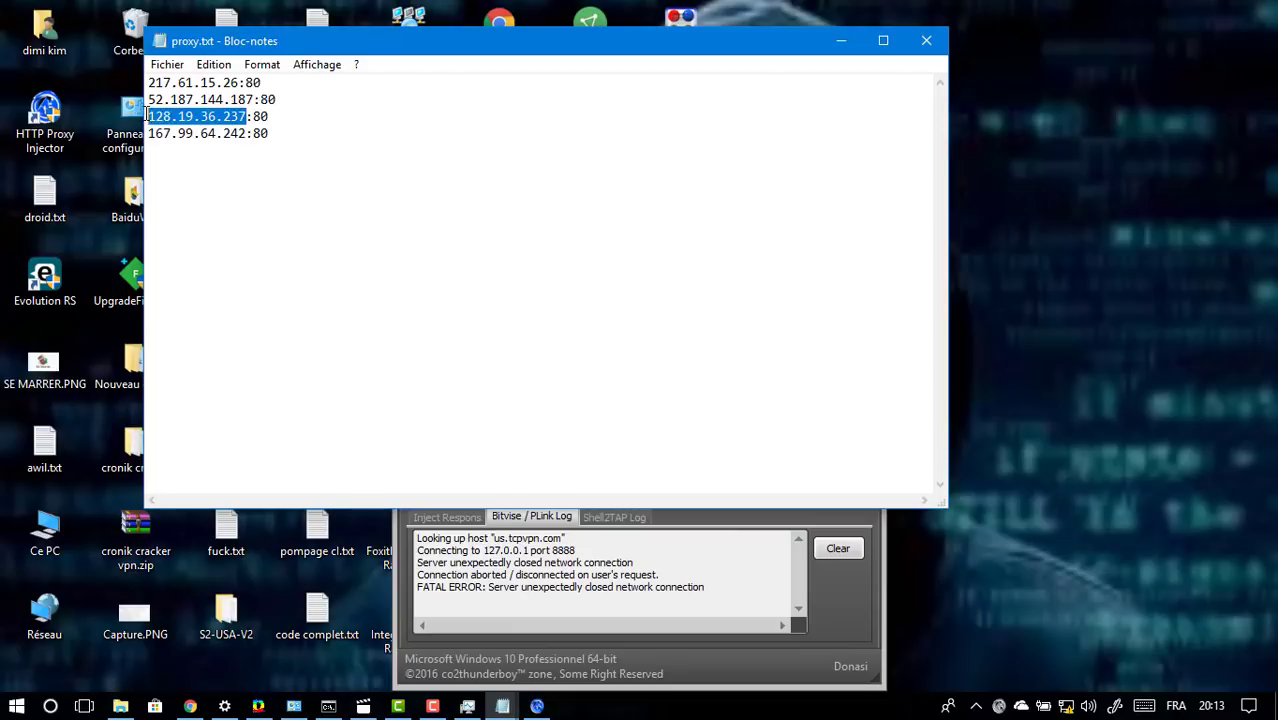
{"action": "left_click", "coordinate": [624, 595]}
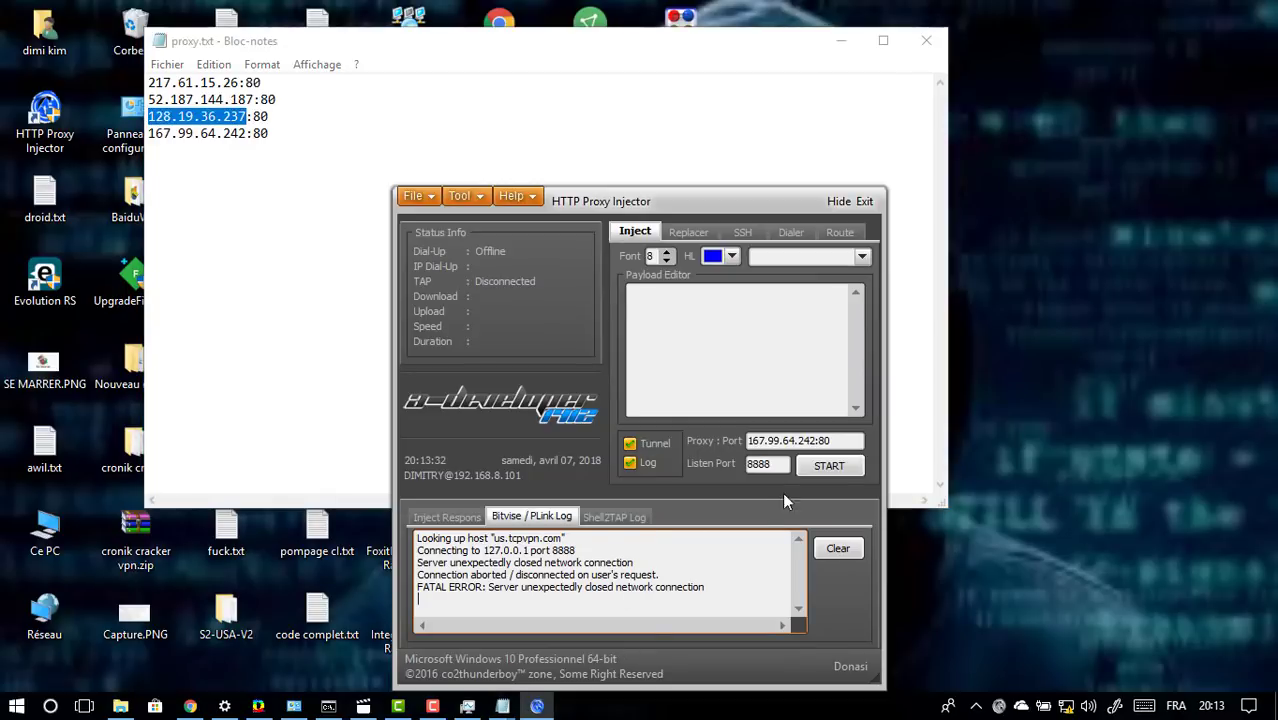
{"action": "left_click", "coordinate": [828, 440]}
{"action": "left_click_drag", "start_coordinate": [816, 440], "coordinate": [668, 437]}
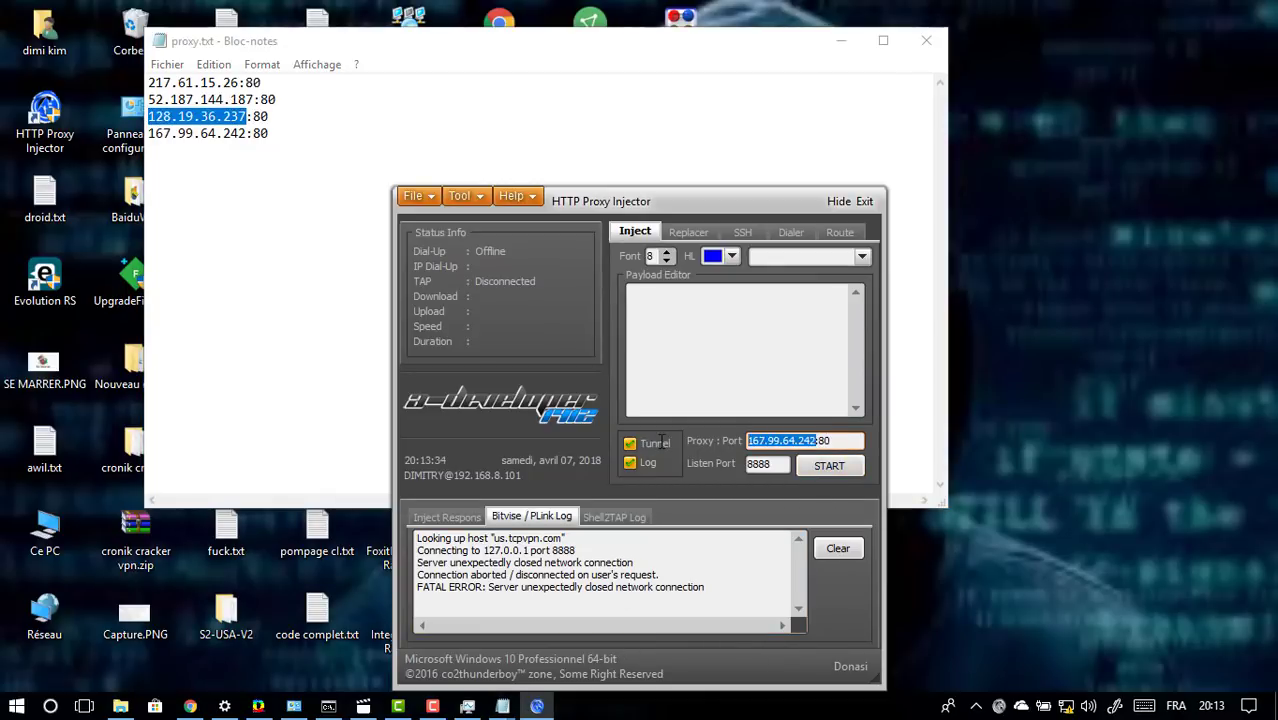
{"action": "key", "text": "ctrl+v"}
Step: Start the tunnel with the new proxy and check the router status page in Chrome
{"action": "left_click", "coordinate": [829, 465]}
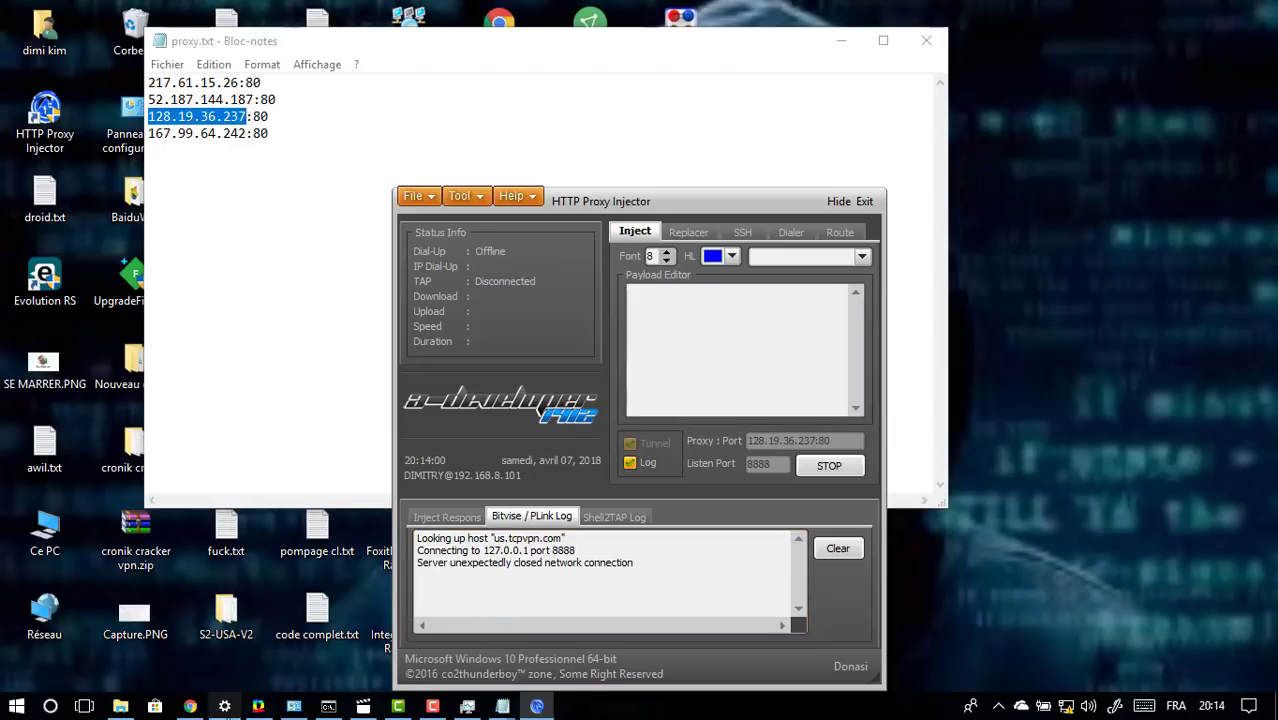
{"action": "left_click", "coordinate": [190, 706]}
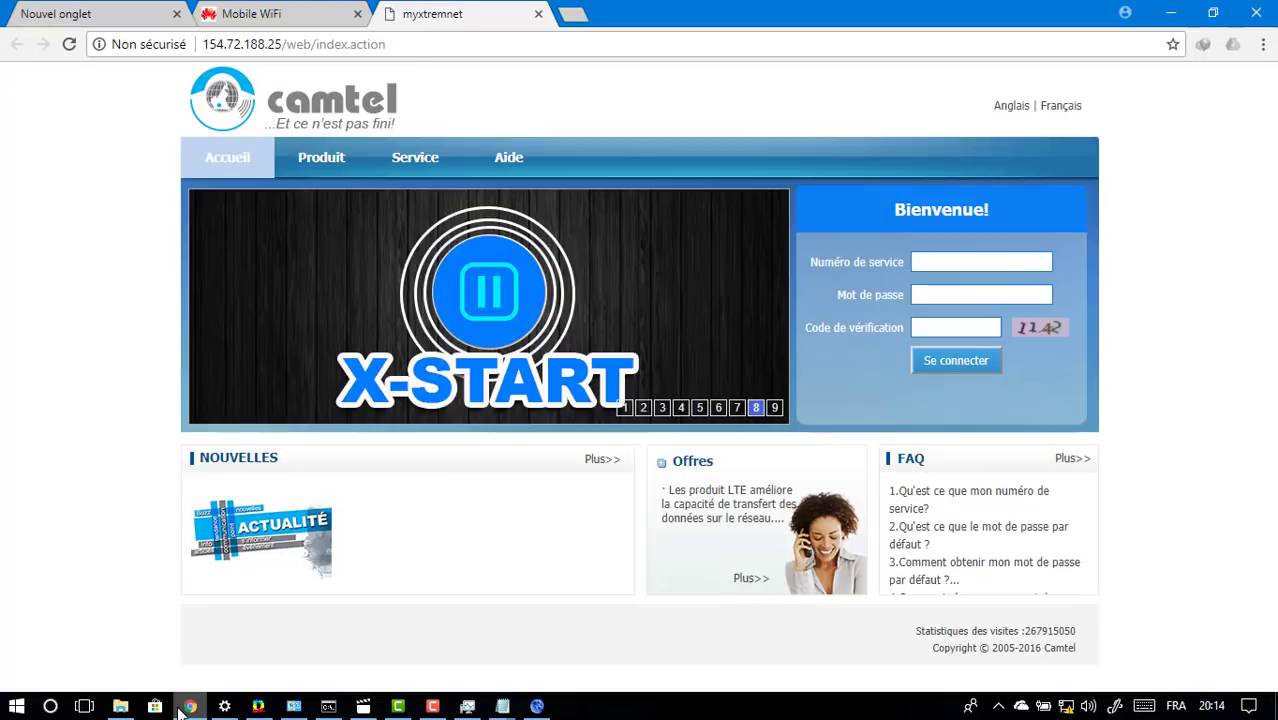
{"action": "left_click", "coordinate": [324, 10]}
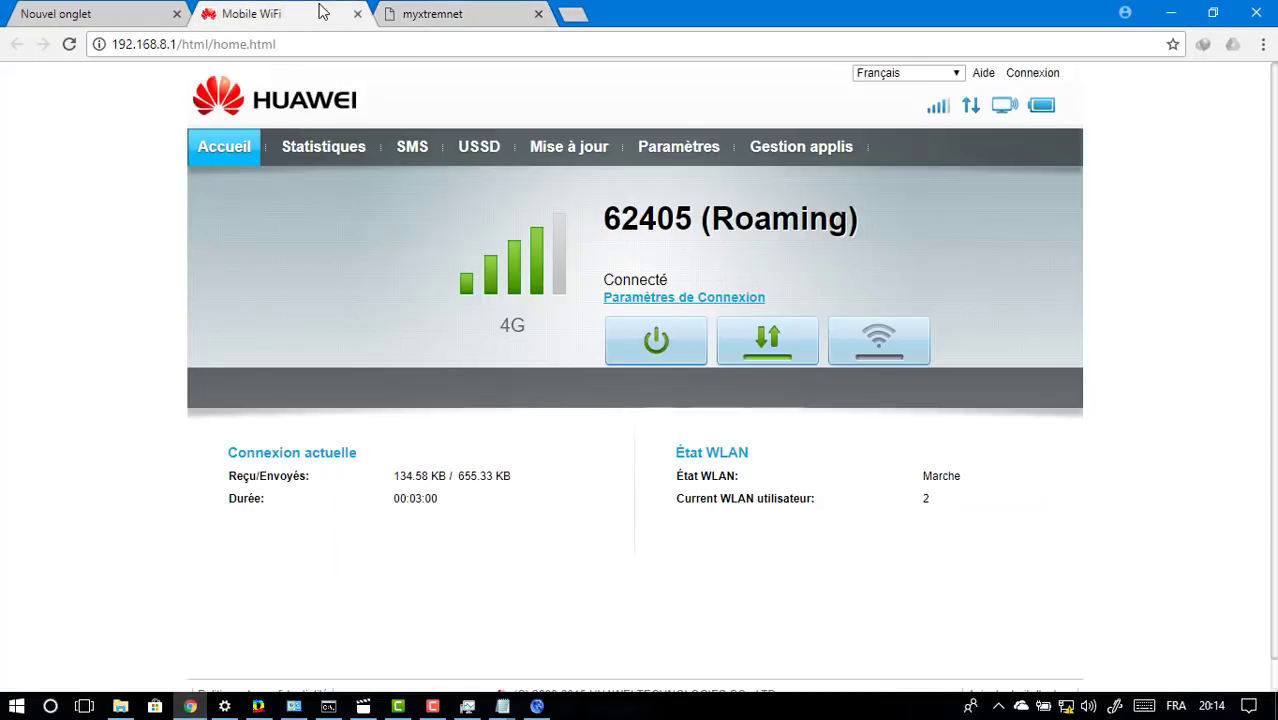
{"action": "left_click", "coordinate": [1183, 11]}
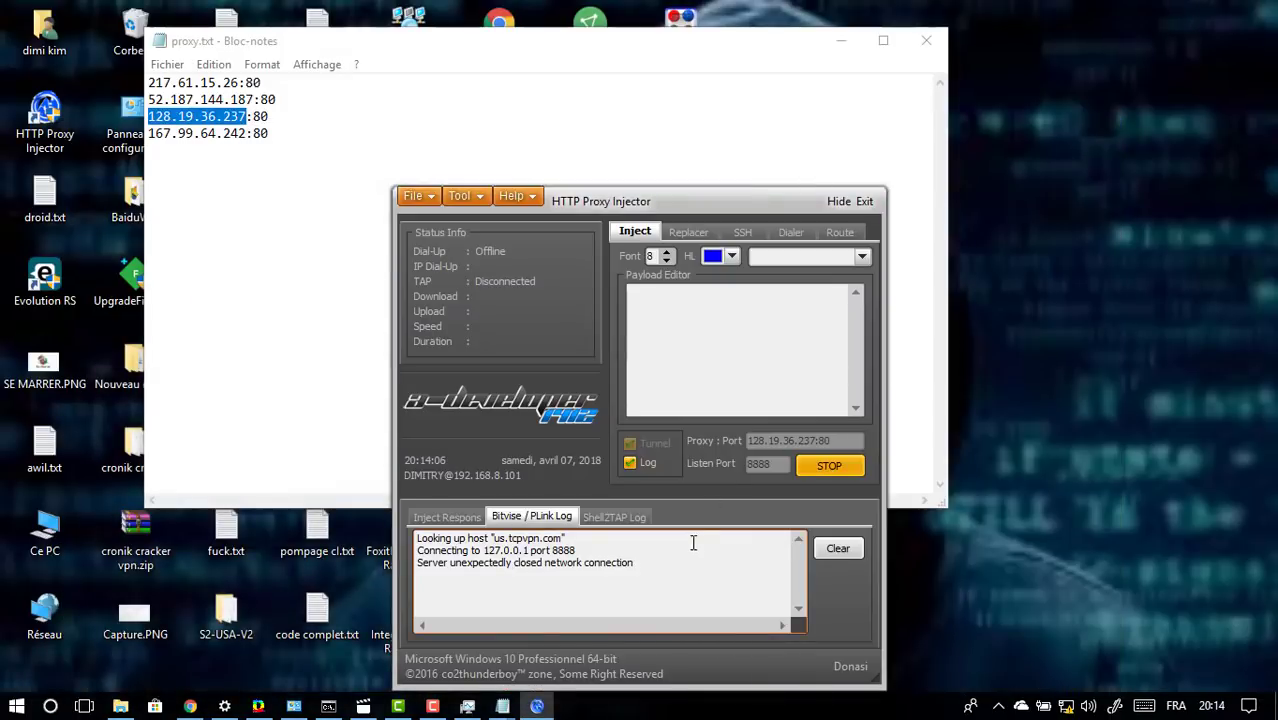
Step: Stop the tunnel and change the SSH host from us.tcpvpn.com to usa3.tcpvpn.com
{"action": "left_click", "coordinate": [812, 469]}
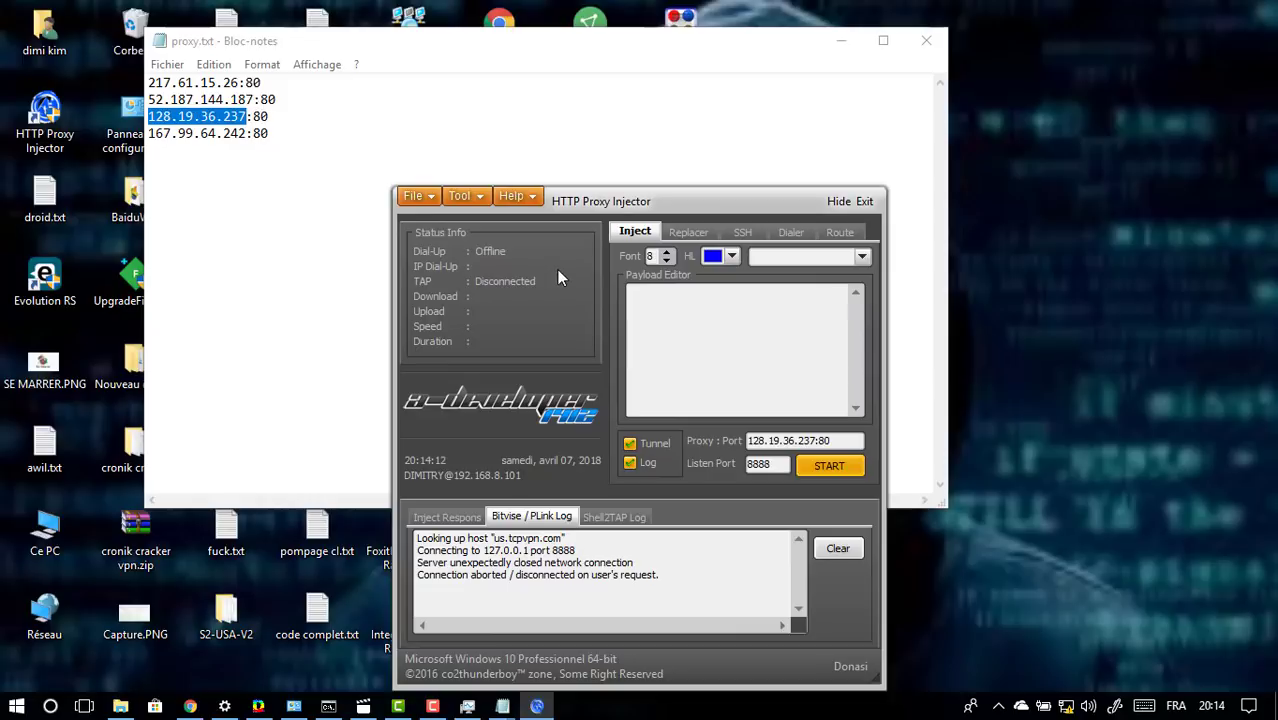
{"action": "left_click", "coordinate": [745, 233]}
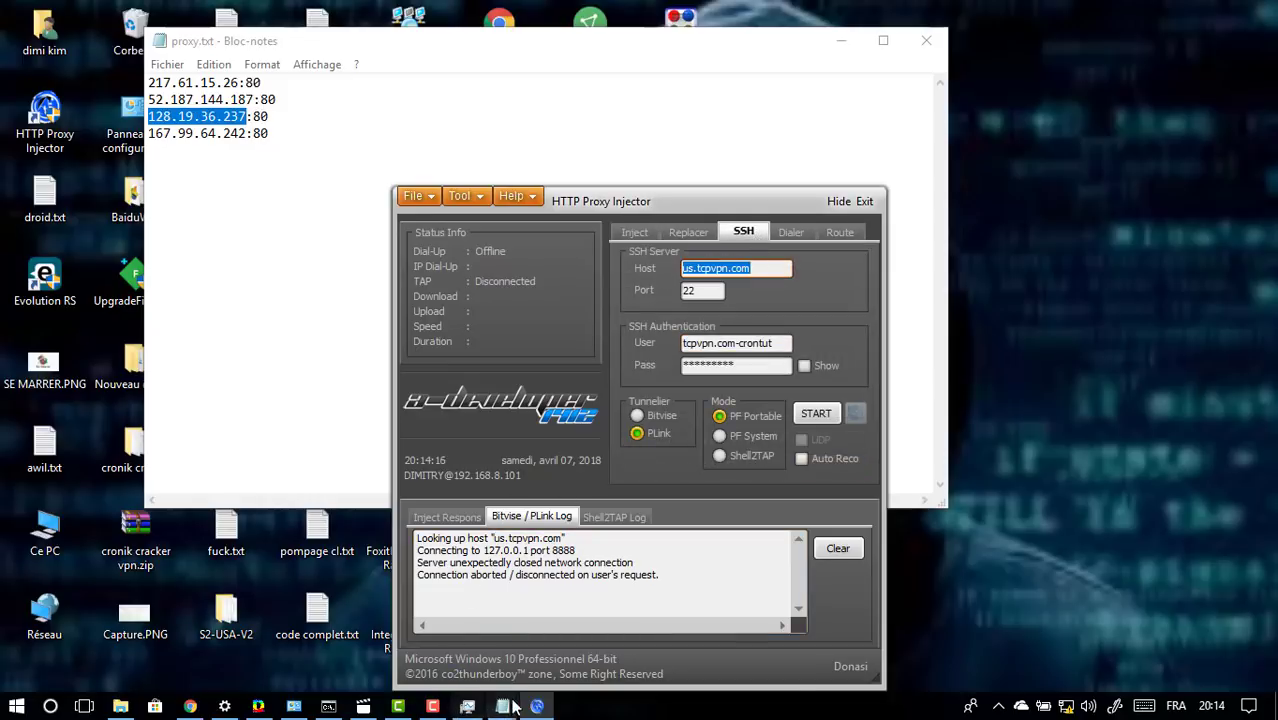
{"action": "mouse_move", "coordinate": [502, 705]}
{"action": "left_click", "coordinate": [502, 662]}
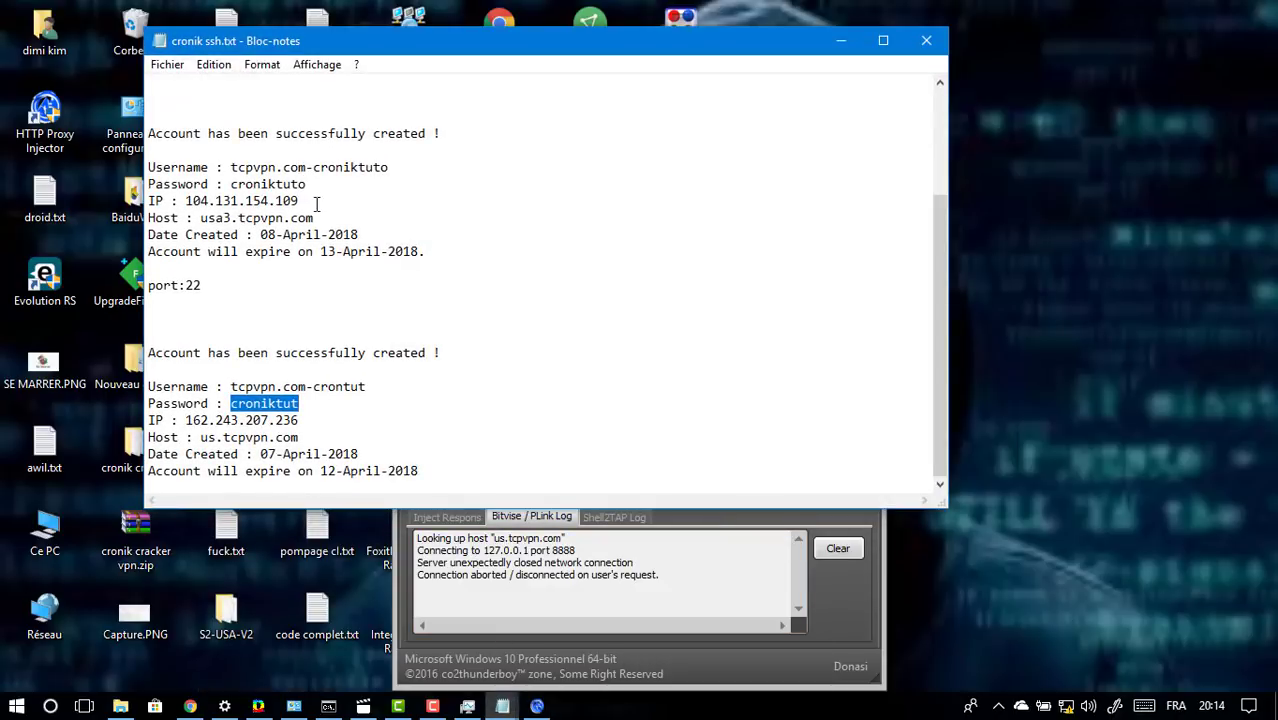
{"action": "left_click_drag", "start_coordinate": [315, 217], "coordinate": [201, 218]}
{"action": "key", "text": "ctrl+c"}
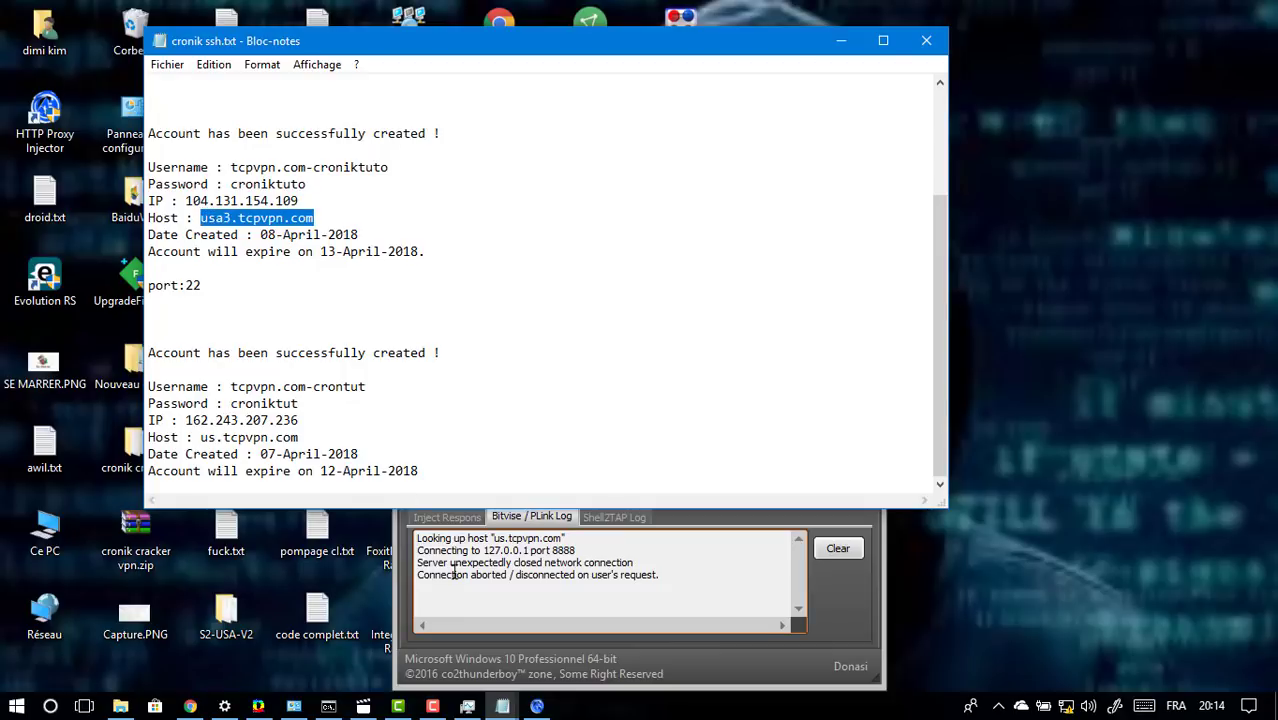
{"action": "left_click", "coordinate": [528, 582]}
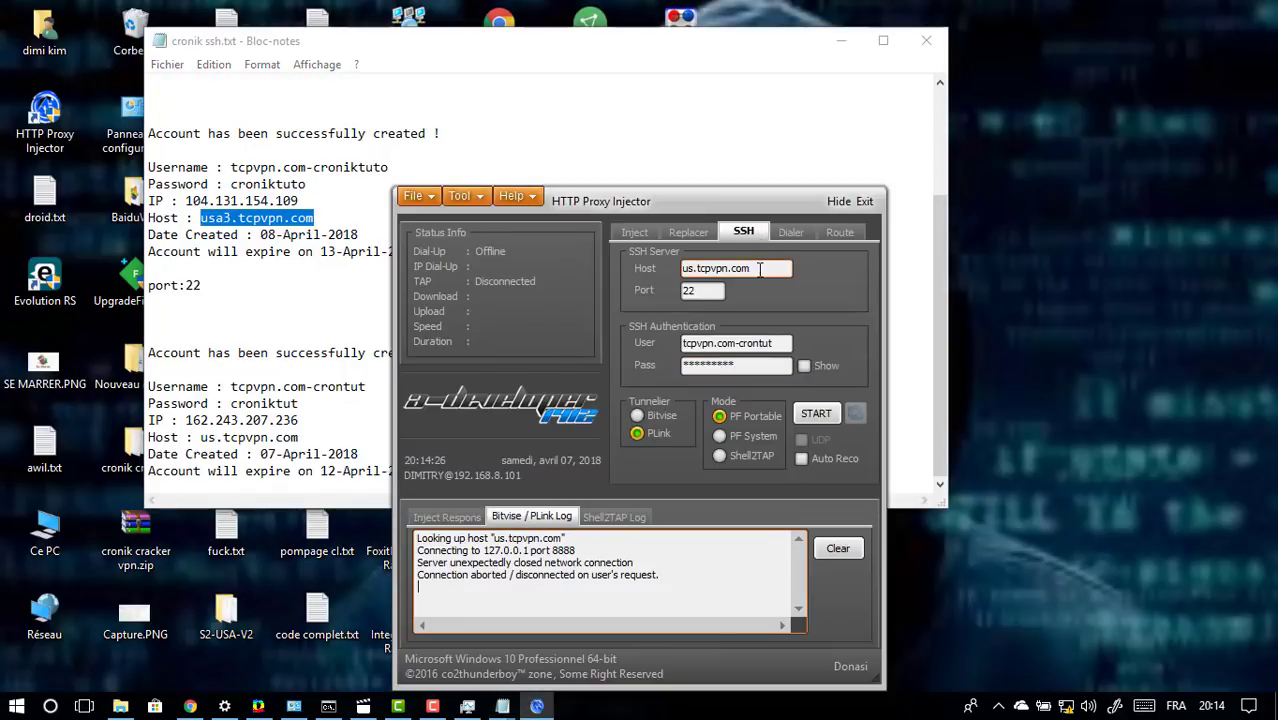
{"action": "left_click_drag", "start_coordinate": [762, 268], "coordinate": [652, 264]}
{"action": "key", "text": "ctrl+v"}
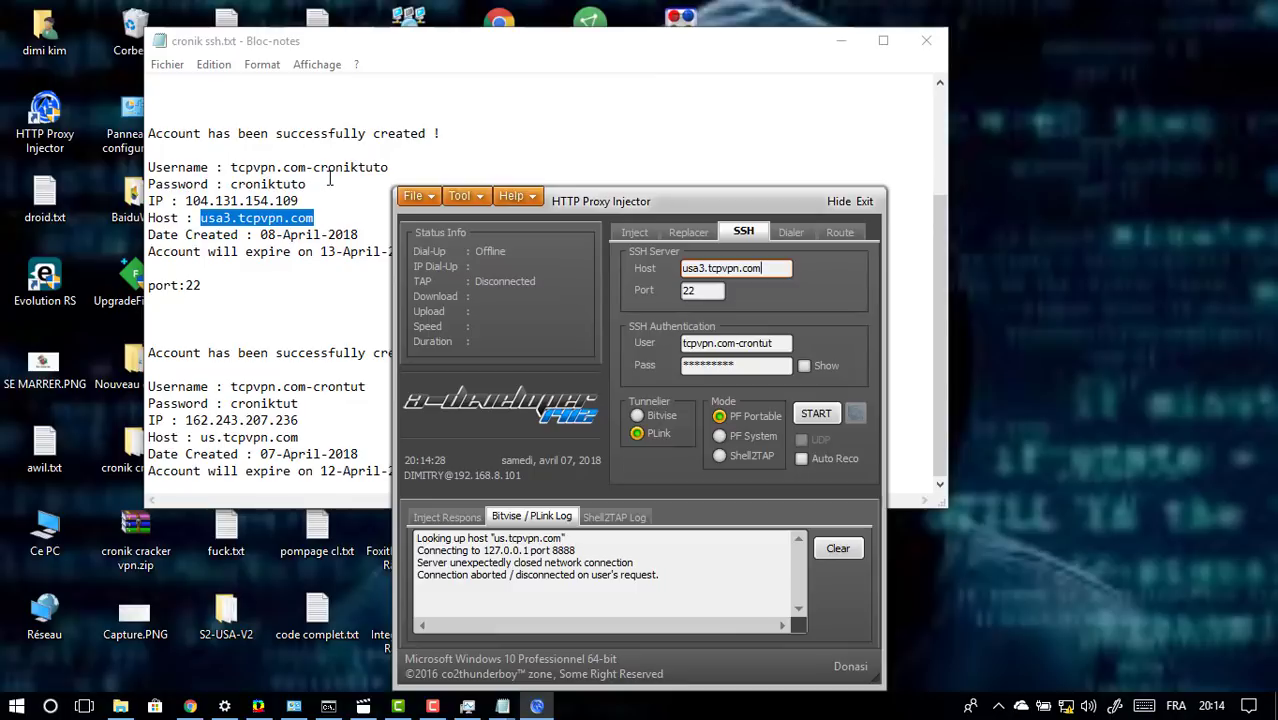
Step: Replace the SSH host with the server IP 104.131.154.109 from the notes
{"action": "left_click_drag", "start_coordinate": [313, 201], "coordinate": [186, 201]}
{"action": "key", "text": "ctrl+c"}
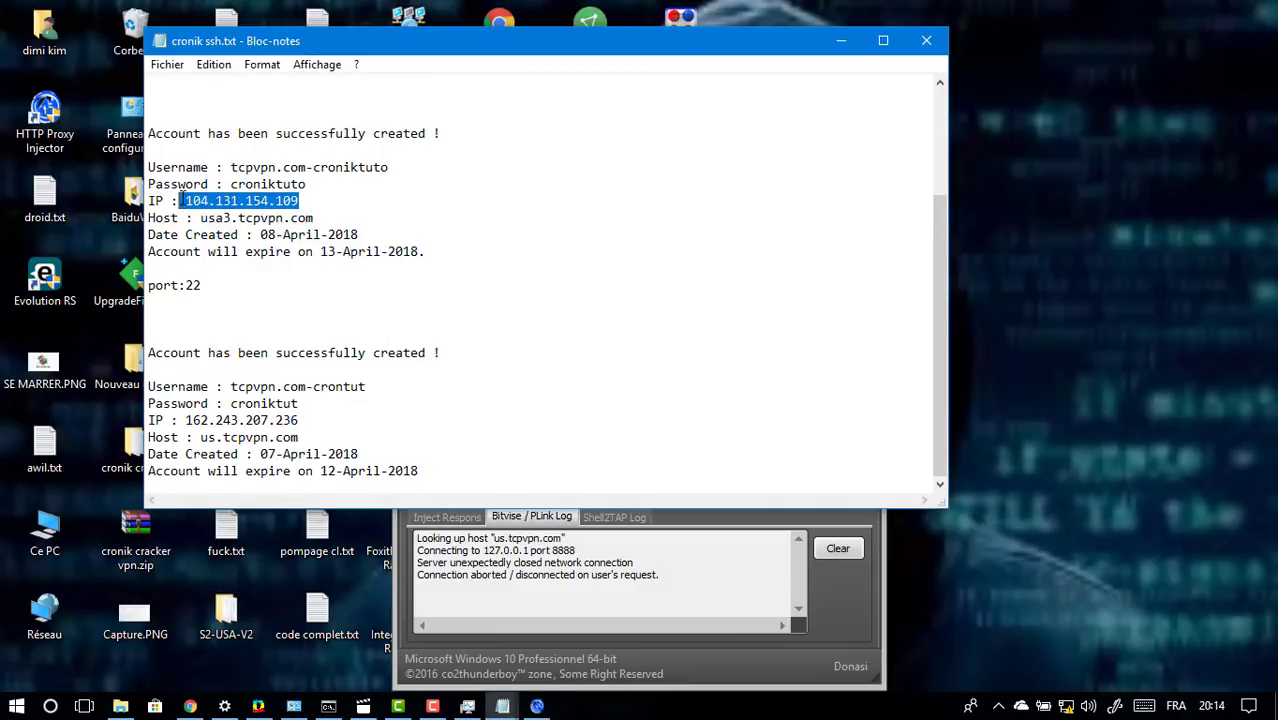
{"action": "left_click", "coordinate": [600, 590]}
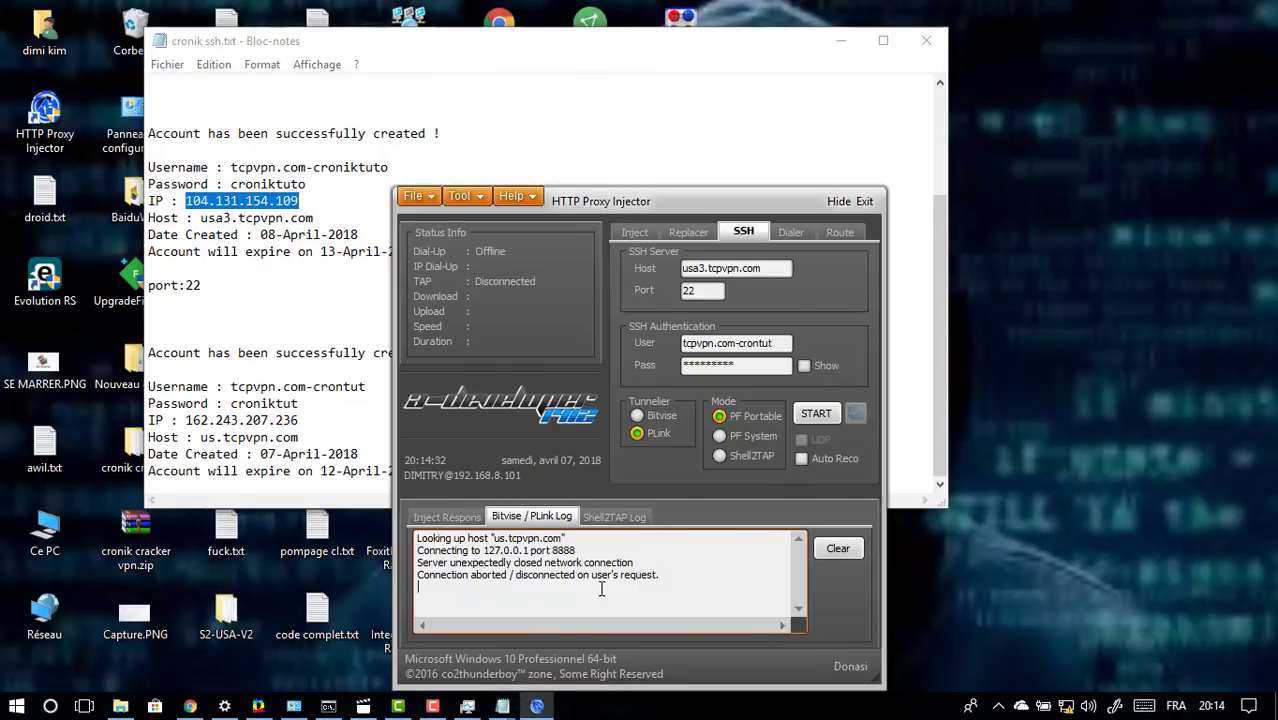
{"action": "left_click_drag", "start_coordinate": [772, 268], "coordinate": [652, 264]}
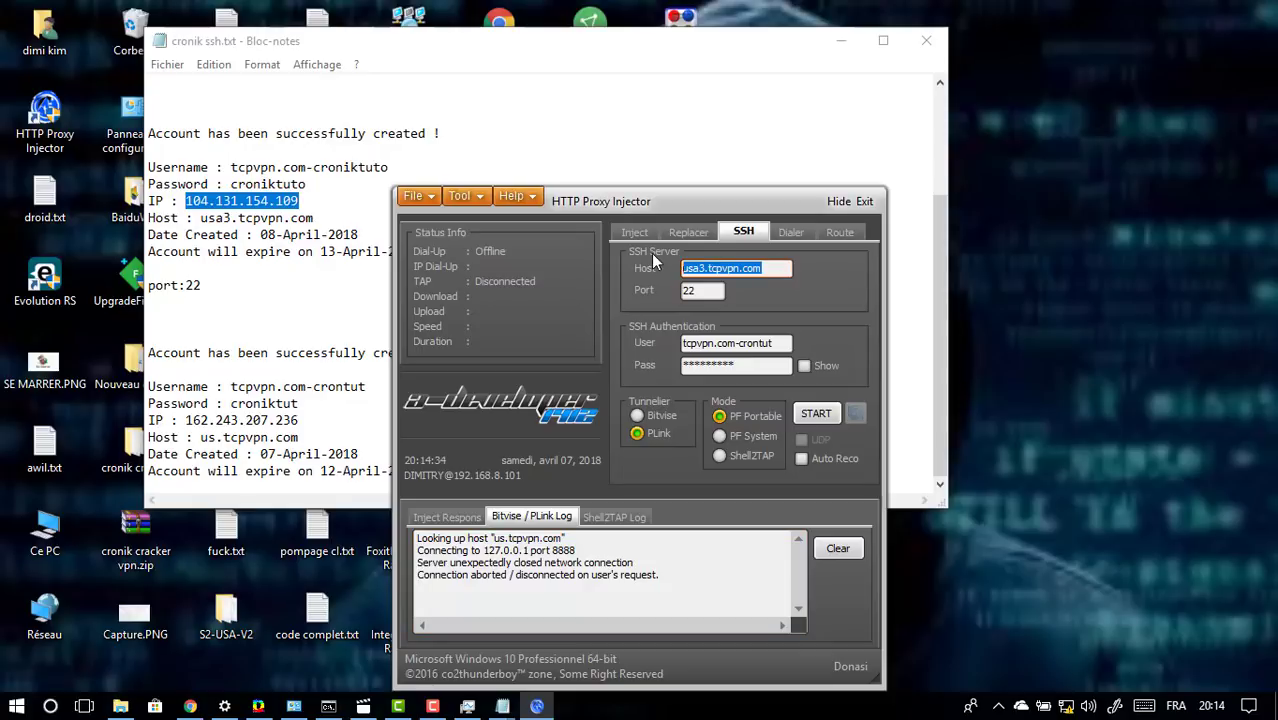
{"action": "key", "text": "ctrl+v"}
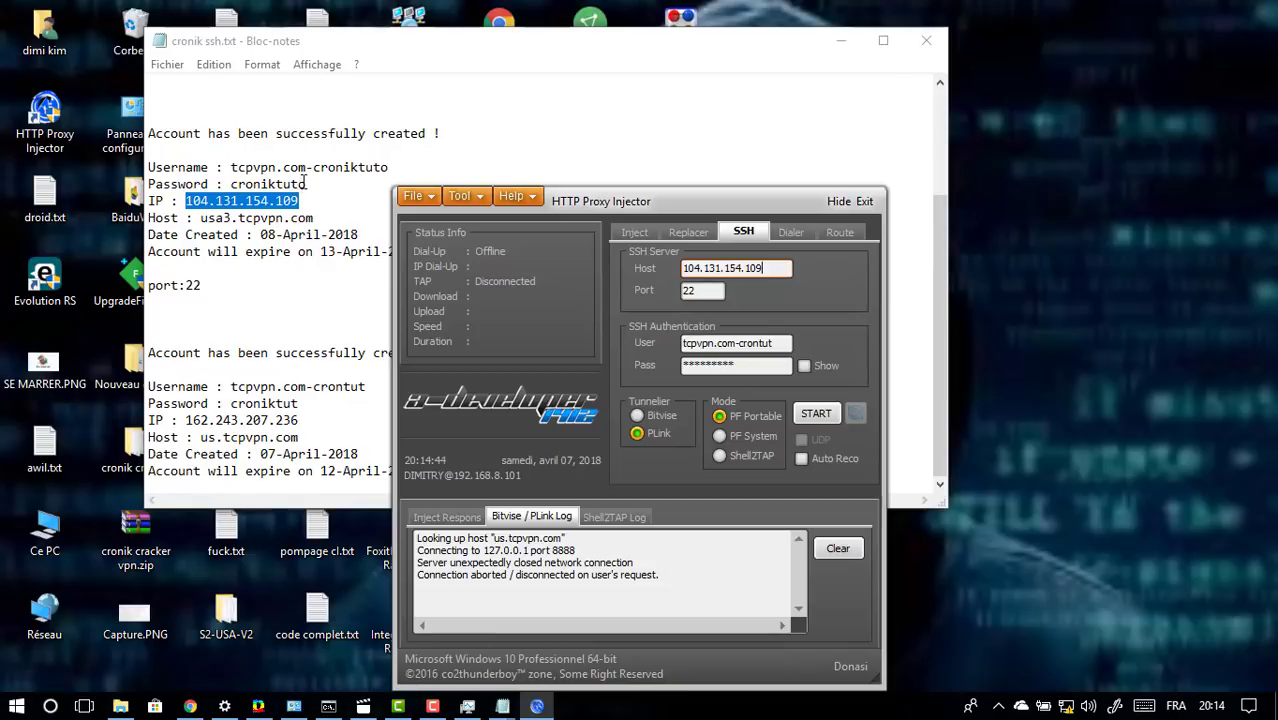
Step: Paste the account's password into Pass and correct the end of the SSH user name
{"action": "left_click_drag", "start_coordinate": [306, 184], "coordinate": [234, 184]}
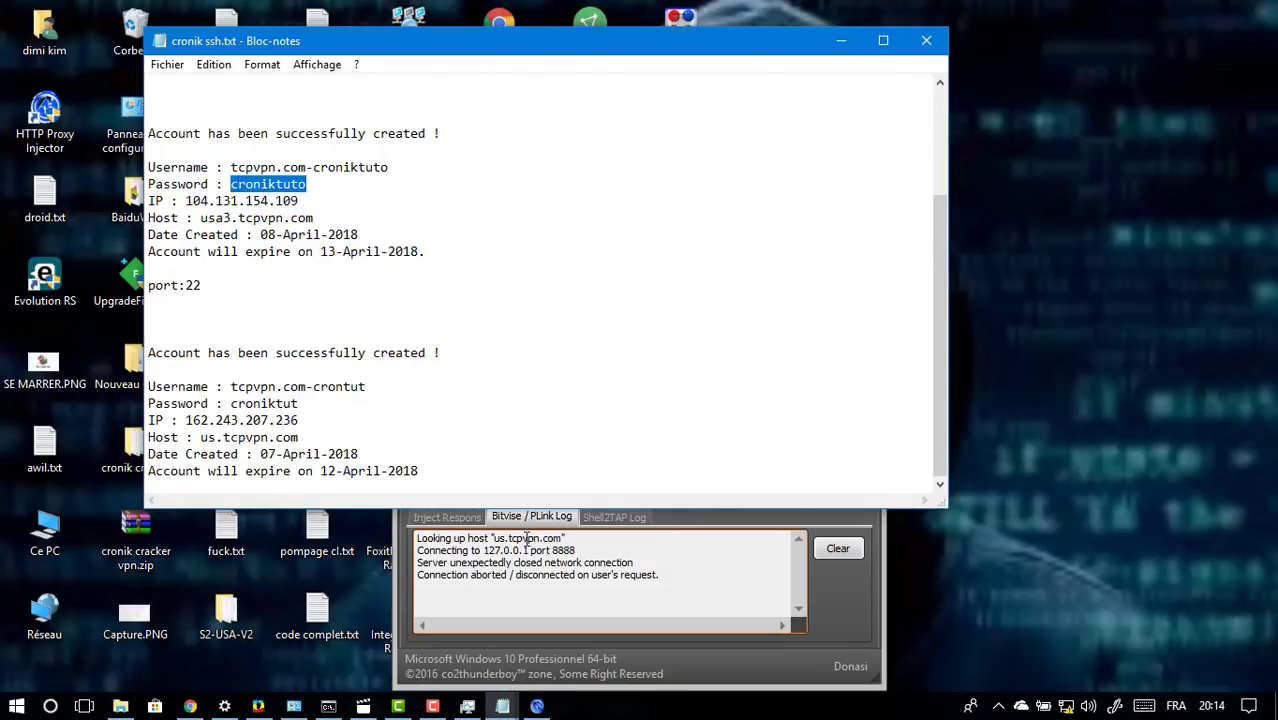
{"action": "left_click", "coordinate": [538, 585]}
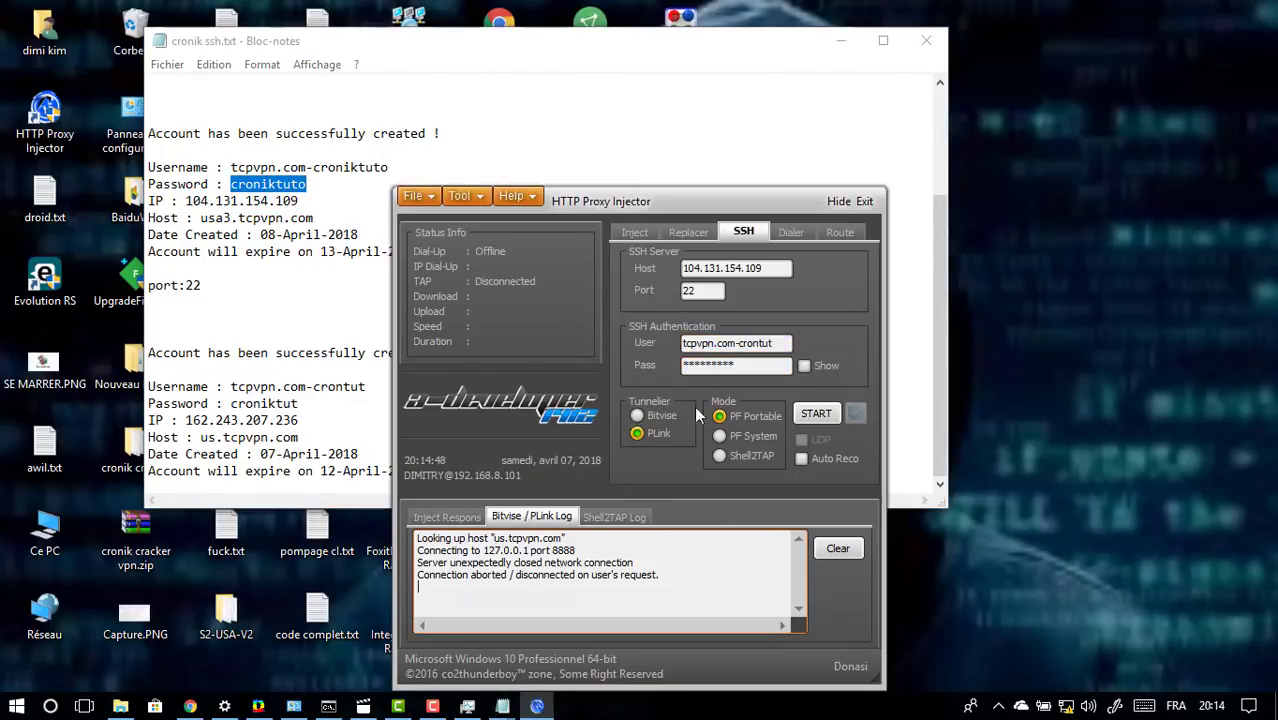
{"action": "double_click", "coordinate": [752, 365]}
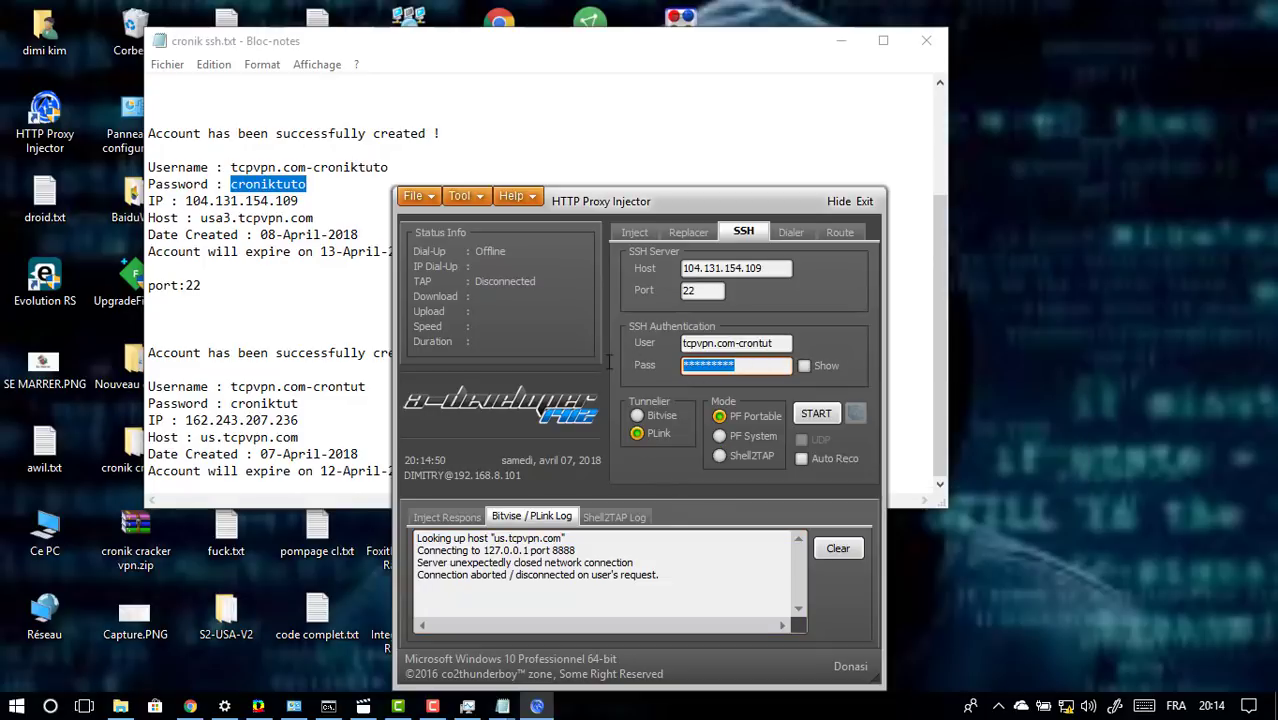
{"action": "key", "text": "ctrl+v"}
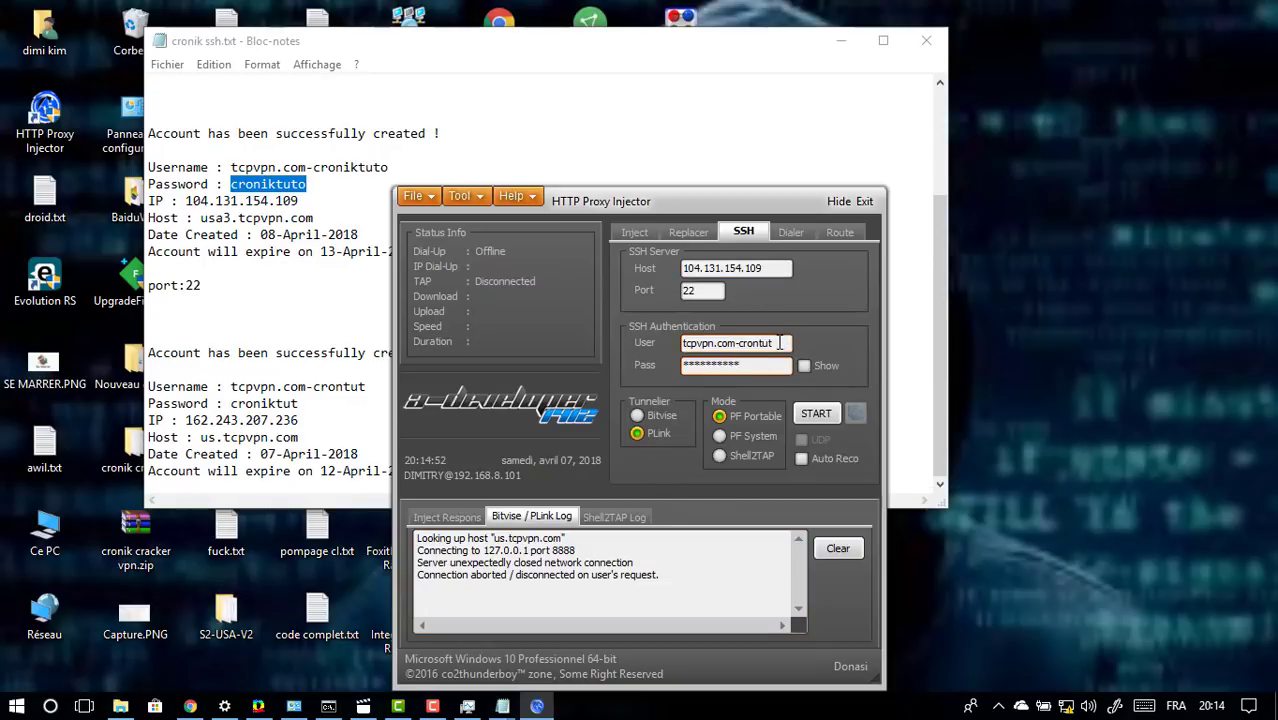
{"action": "left_click_drag", "start_coordinate": [785, 343], "coordinate": [769, 344]}
{"action": "key", "text": "BackSpace"}
{"action": "key", "text": "BackSpace"}
{"action": "type", "text": "iktuto"}
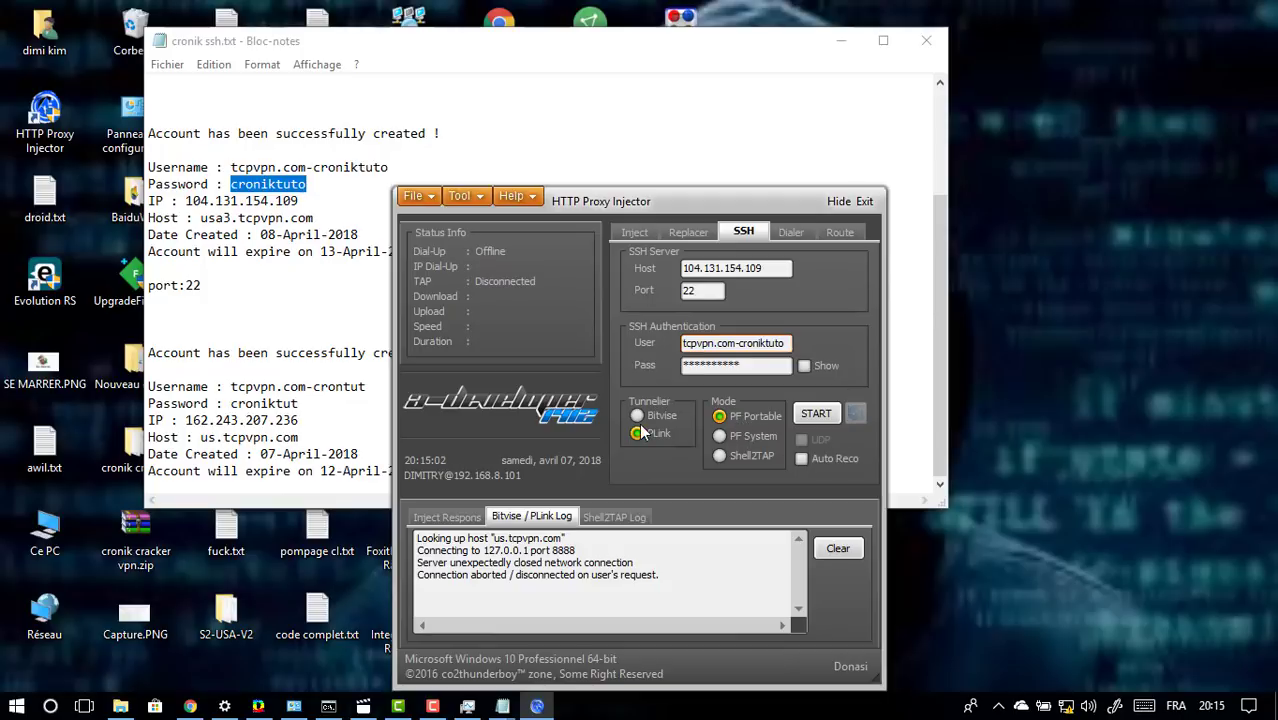
{"action": "left_click", "coordinate": [641, 233]}
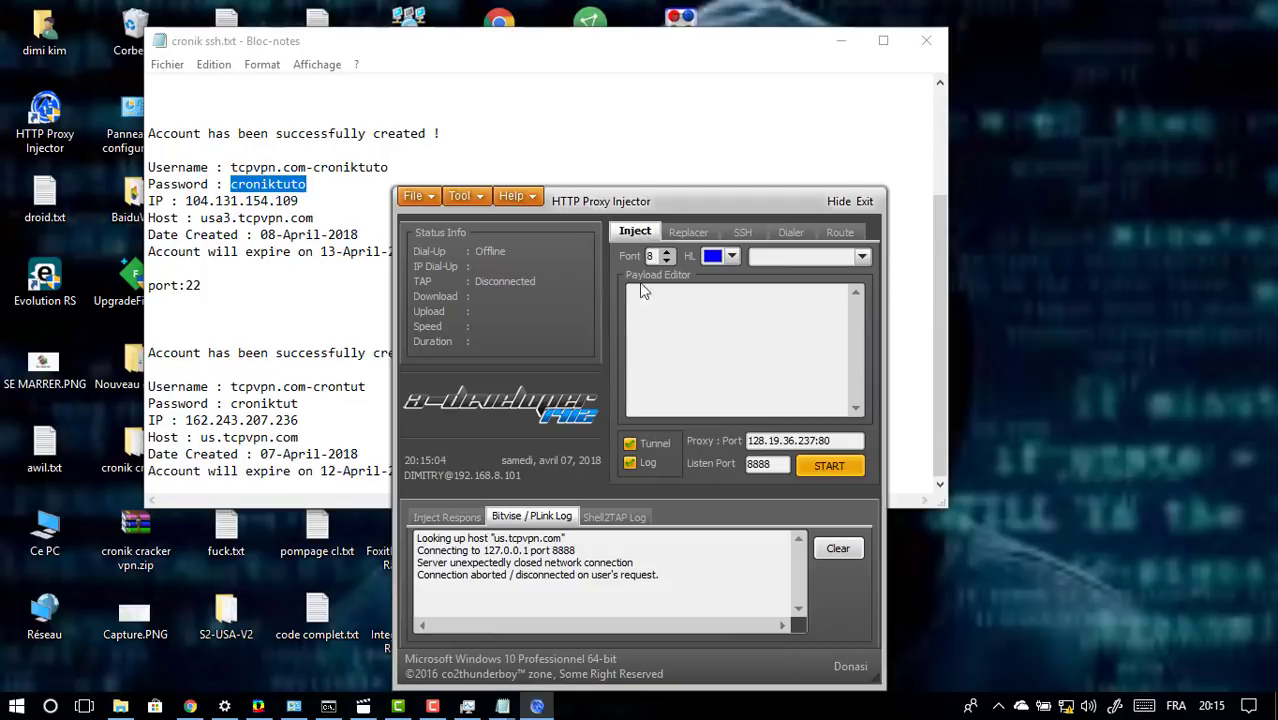
Step: Start the tunnel with the usa3 SSH account and let the connection attempt run
{"action": "left_click", "coordinate": [811, 468]}
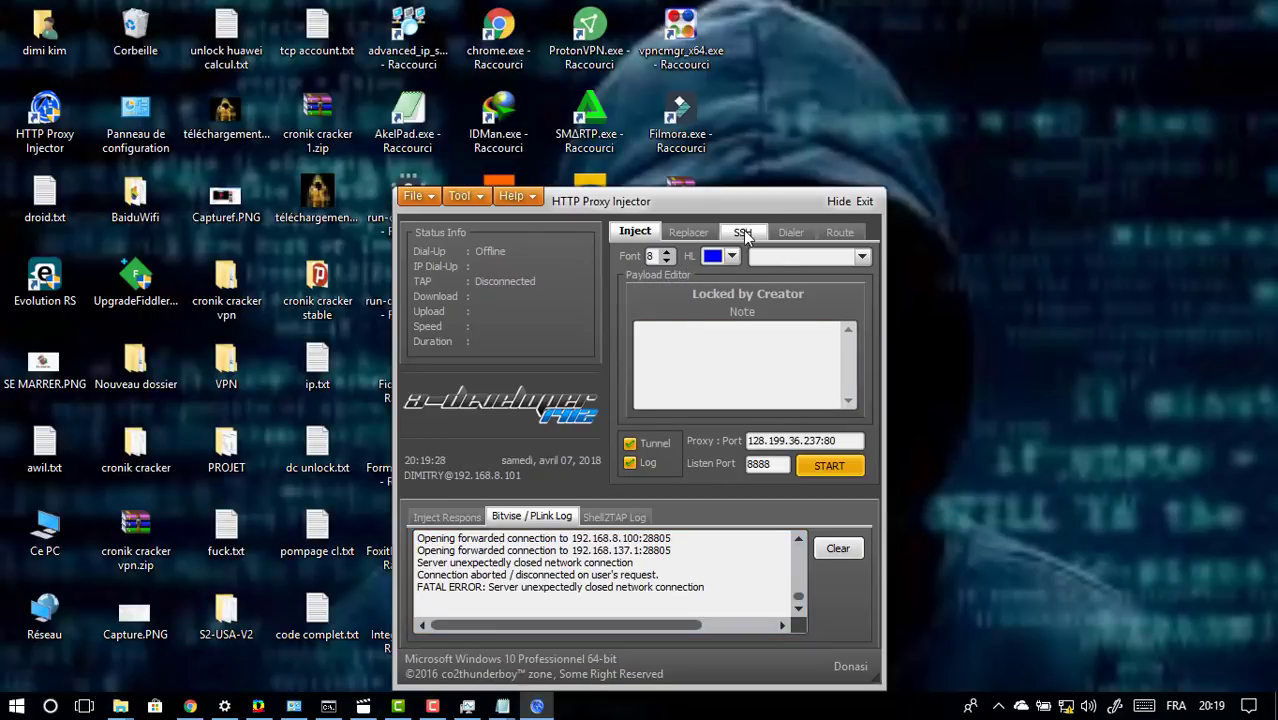
Step: Set the proxy to 167.99.64.242 from proxy.txt and start the tunnel
{"action": "left_click", "coordinate": [743, 231]}
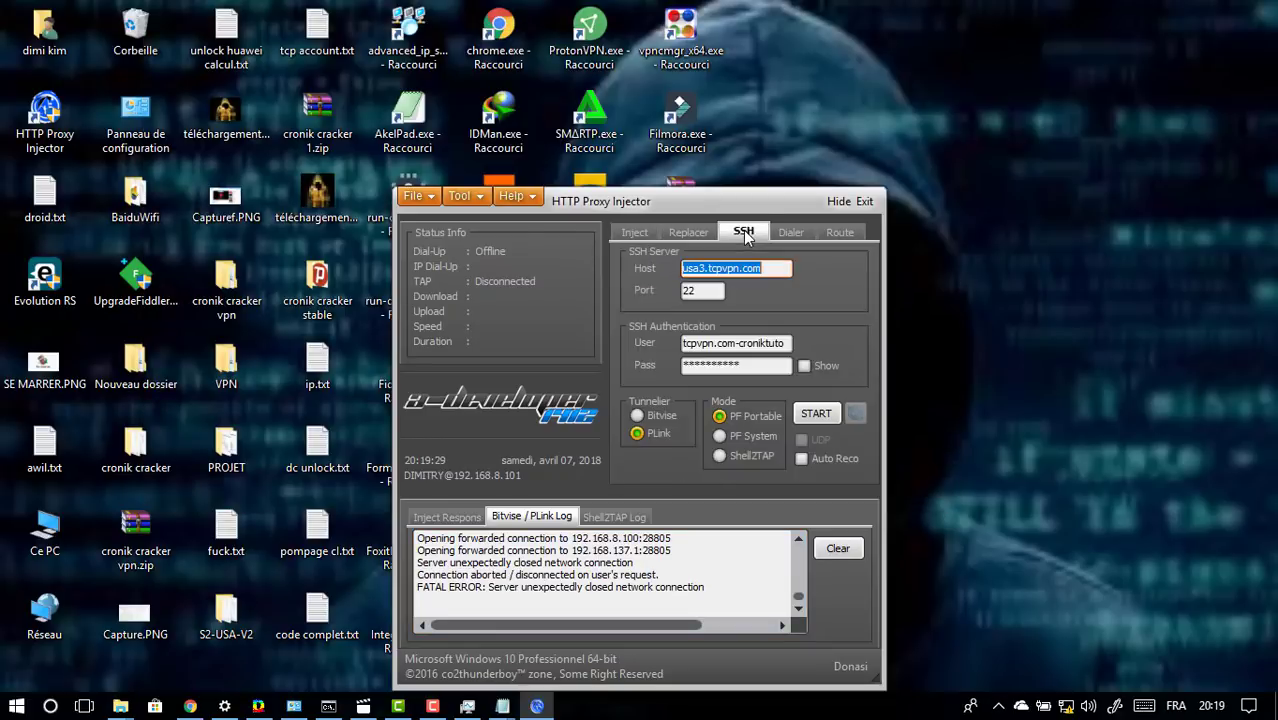
{"action": "left_click", "coordinate": [634, 232]}
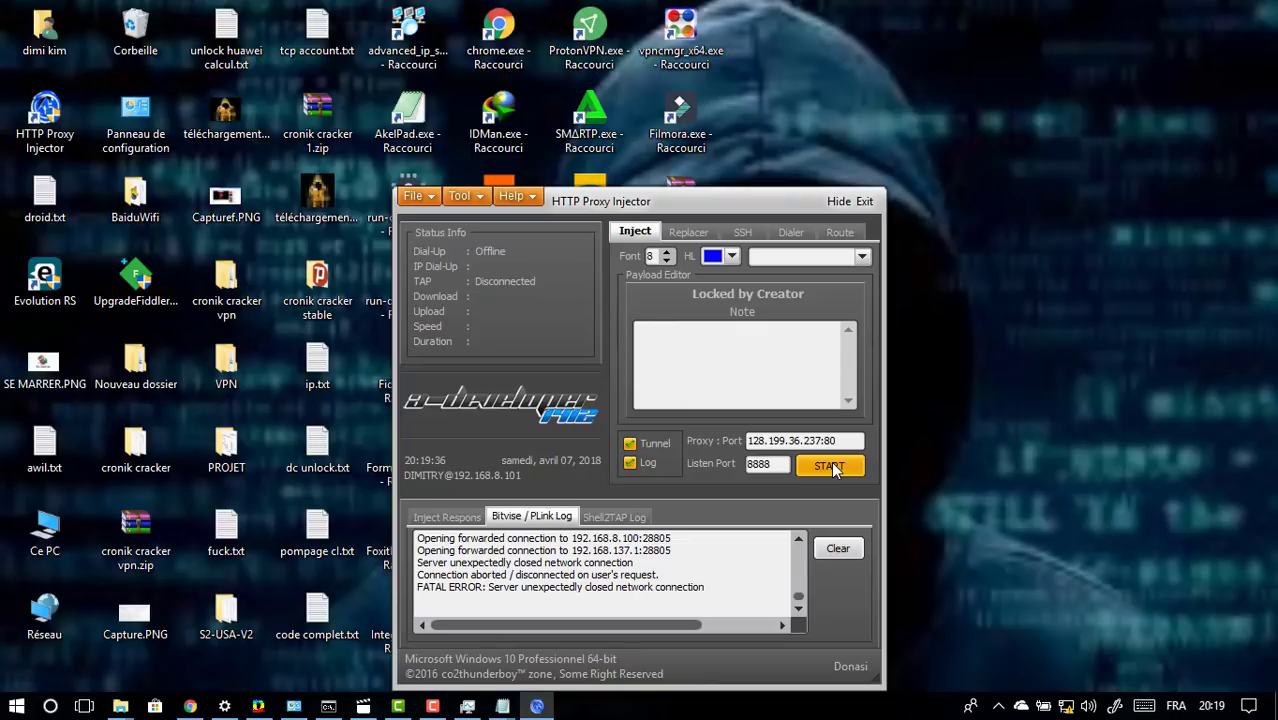
{"action": "mouse_move", "coordinate": [504, 707]}
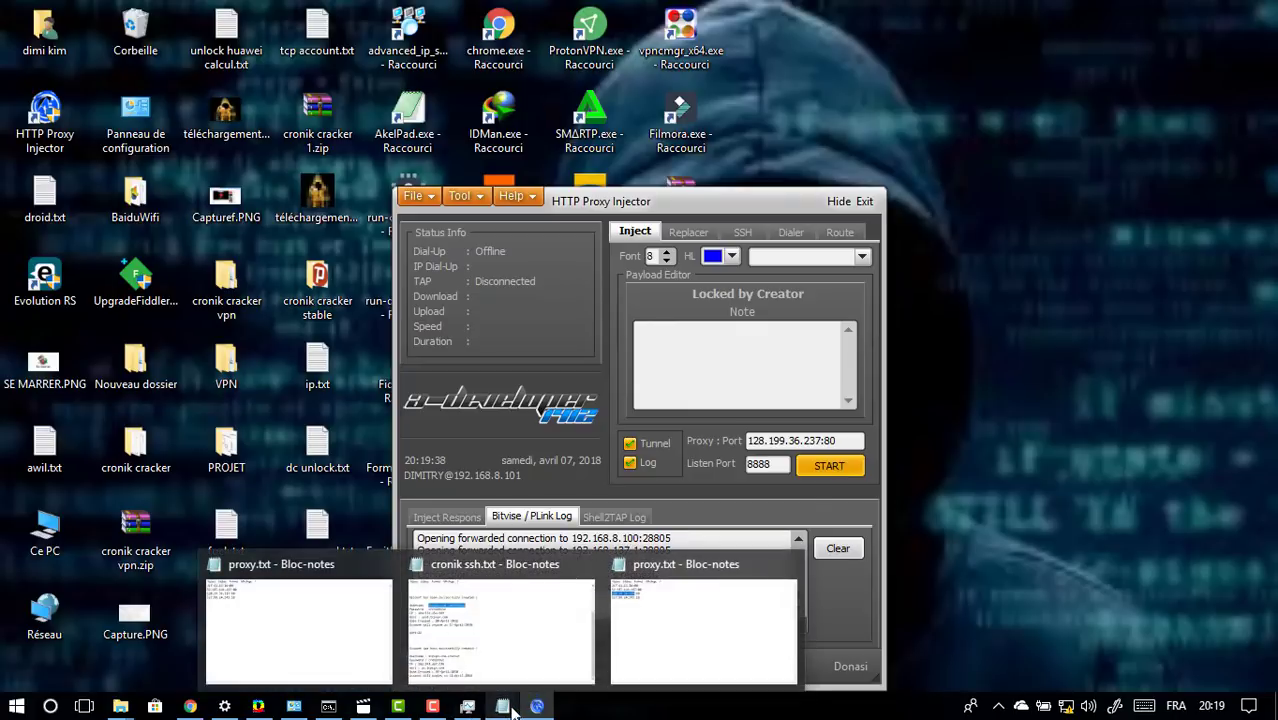
{"action": "left_click", "coordinate": [617, 668]}
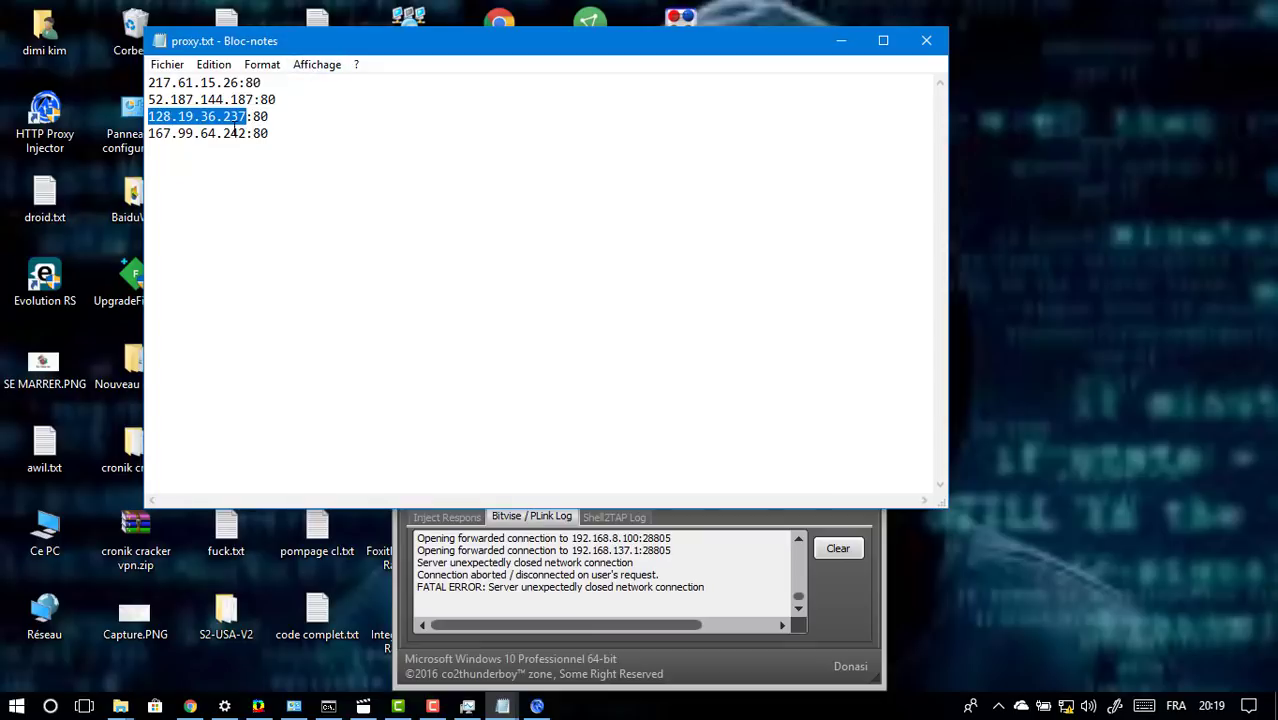
{"action": "left_click_drag", "start_coordinate": [244, 132], "coordinate": [148, 133]}
{"action": "key", "text": "ctrl+c"}
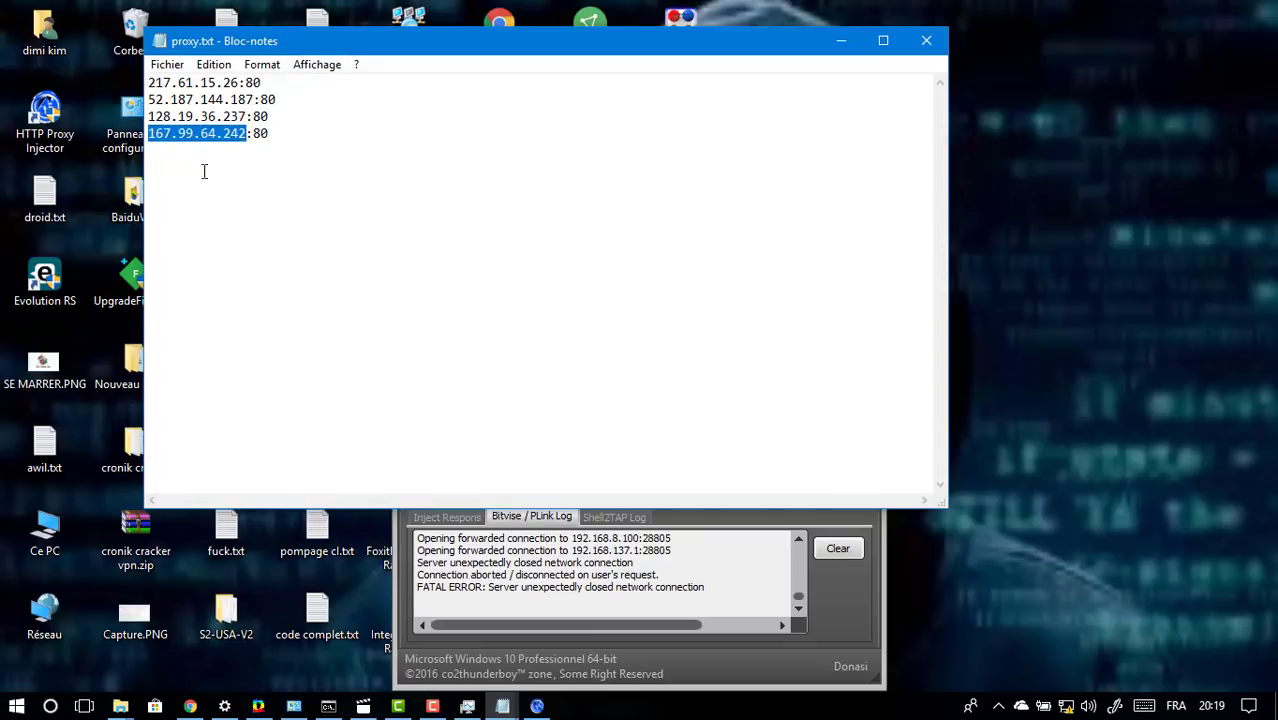
{"action": "left_click", "coordinate": [618, 538]}
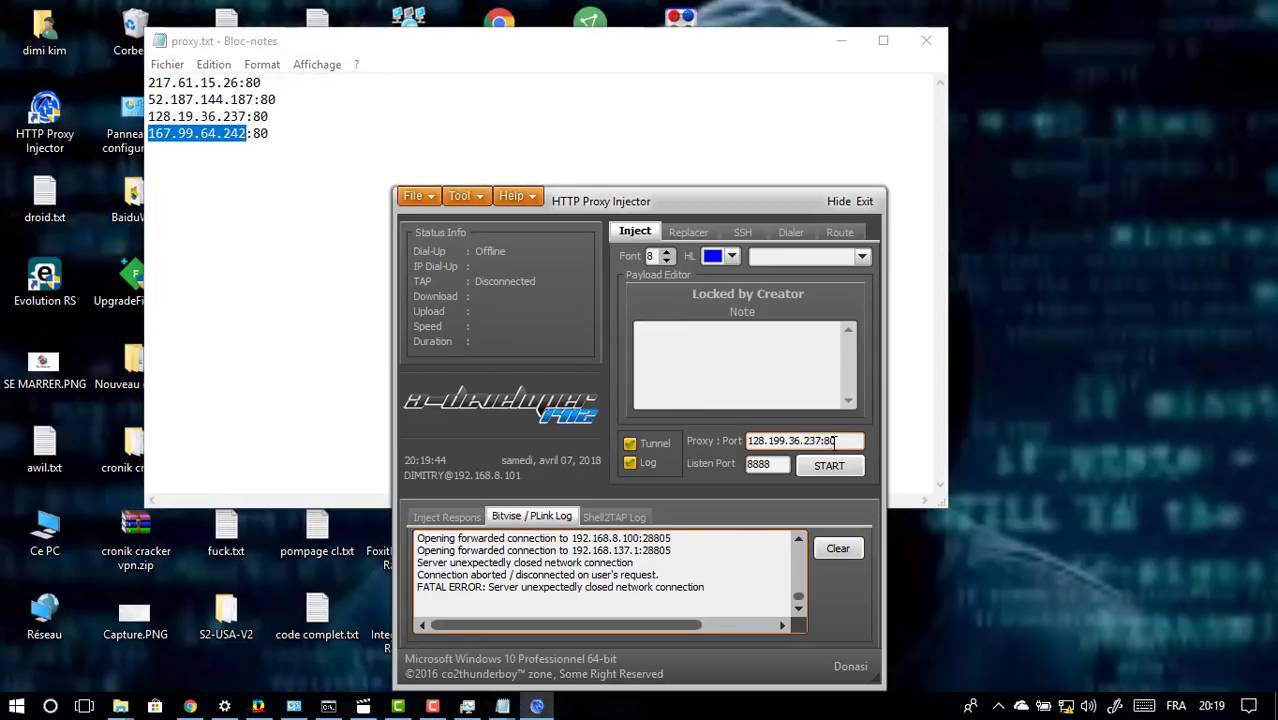
{"action": "left_click_drag", "start_coordinate": [823, 440], "coordinate": [706, 456]}
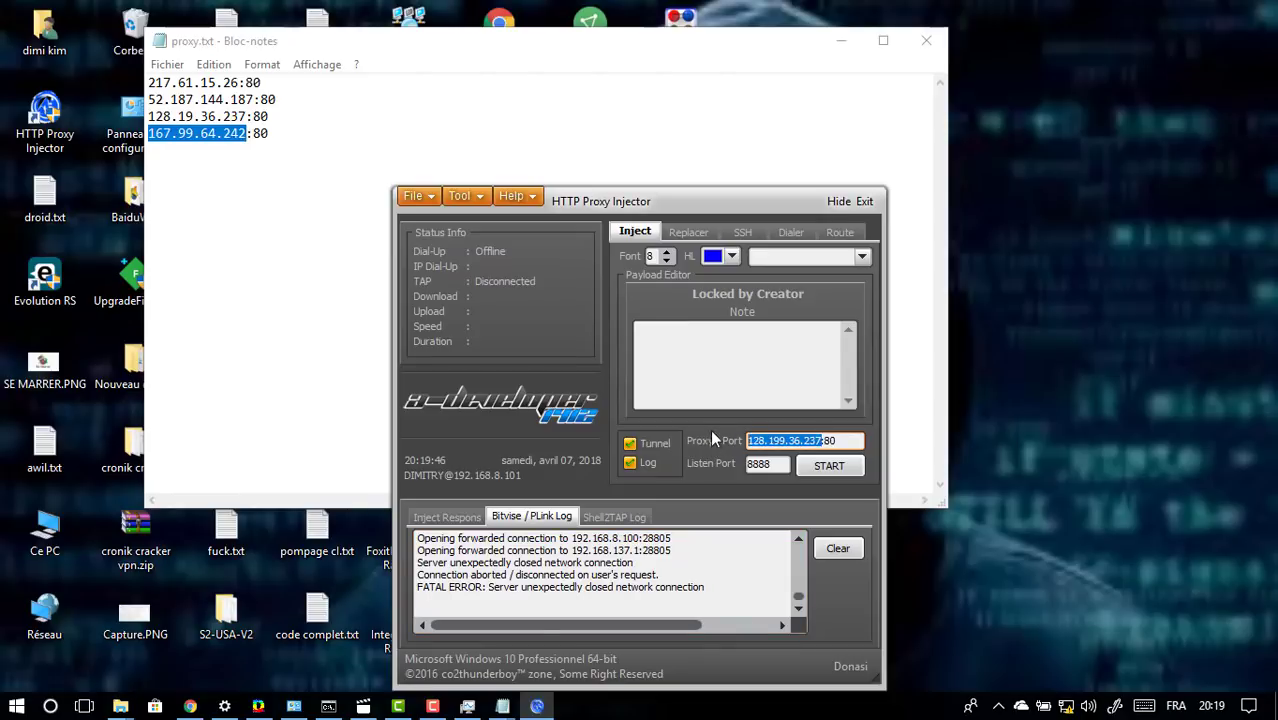
{"action": "key", "text": "ctrl+v"}
{"action": "left_click", "coordinate": [811, 471]}
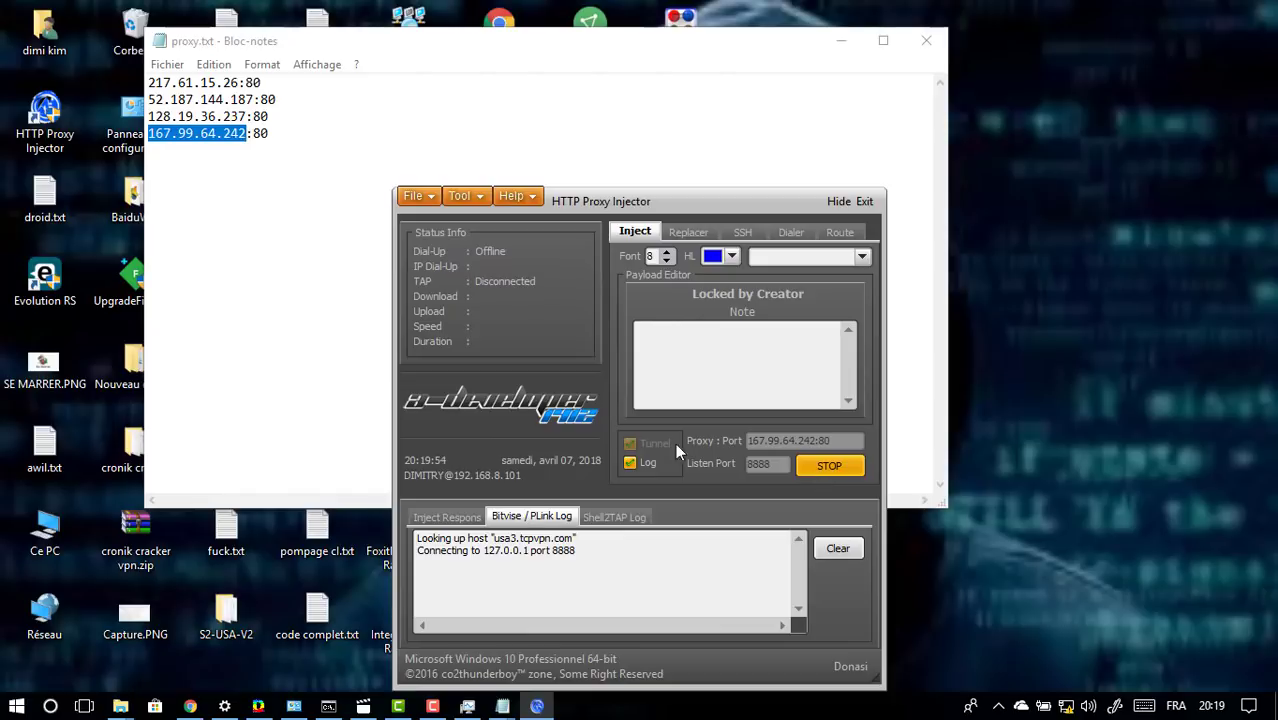
Step: Switch the proxy back to 128.199.36.237 and restart the tunnel until SSH connects
{"action": "left_click", "coordinate": [244, 117]}
{"action": "left_click_drag", "start_coordinate": [244, 117], "coordinate": [140, 118]}
{"action": "key", "text": "ctrl+c"}
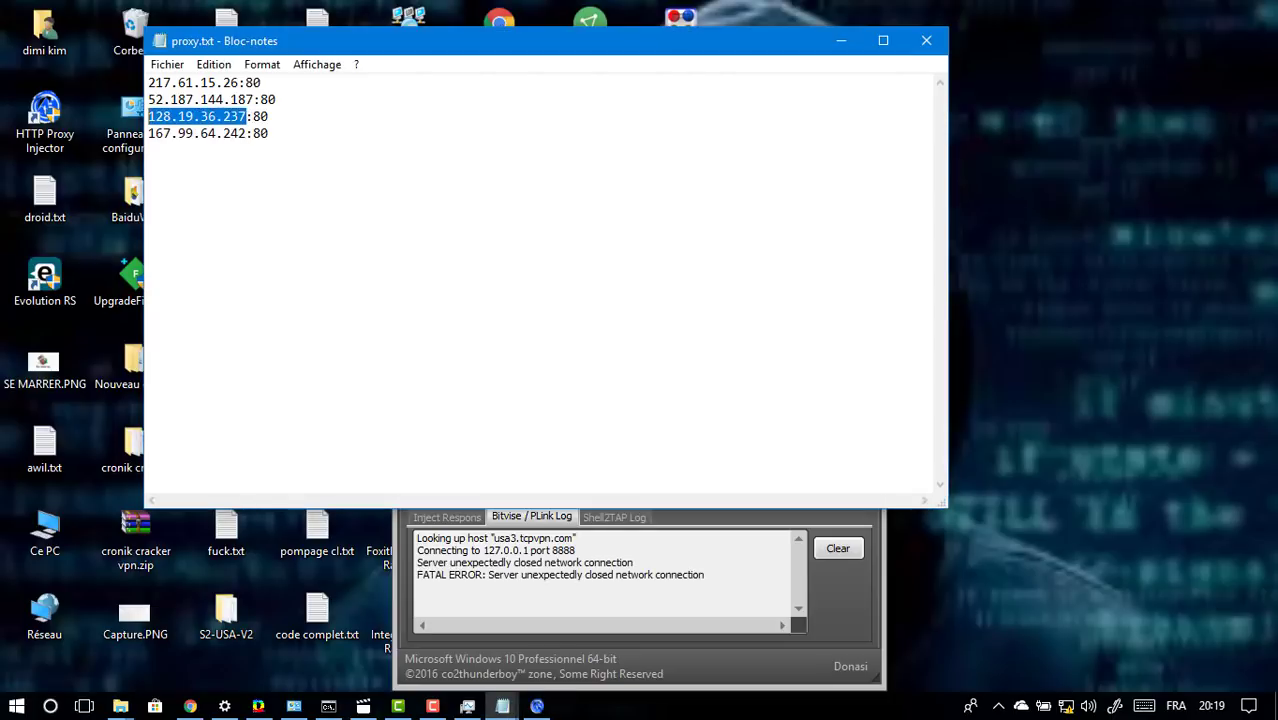
{"action": "left_click", "coordinate": [516, 540]}
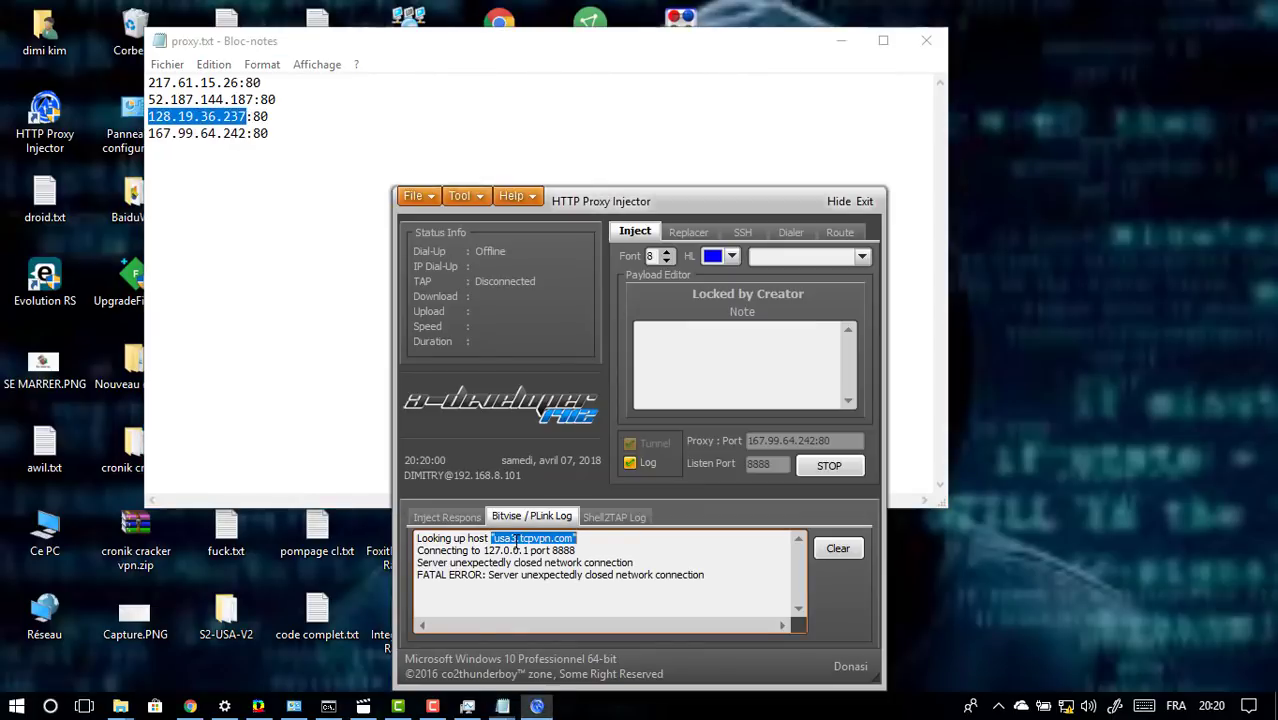
{"action": "left_click", "coordinate": [828, 469]}
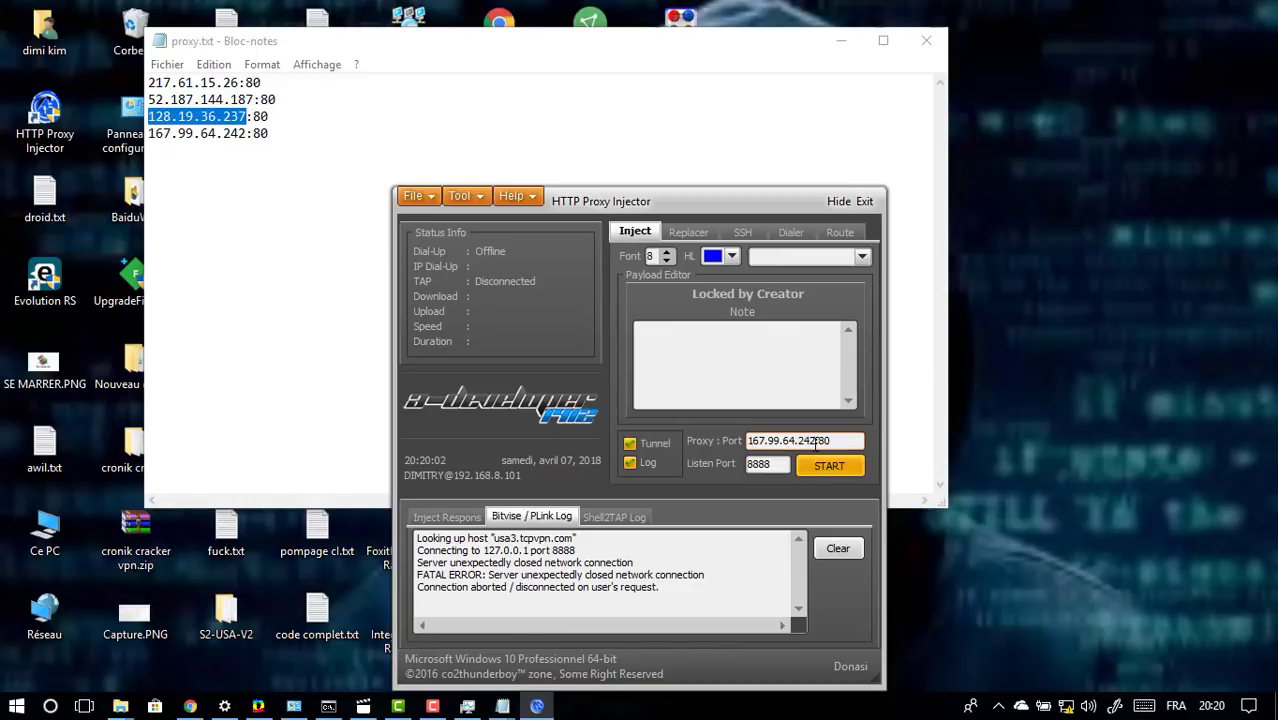
{"action": "left_click_drag", "start_coordinate": [817, 441], "coordinate": [720, 441]}
{"action": "key", "text": "ctrl+v"}
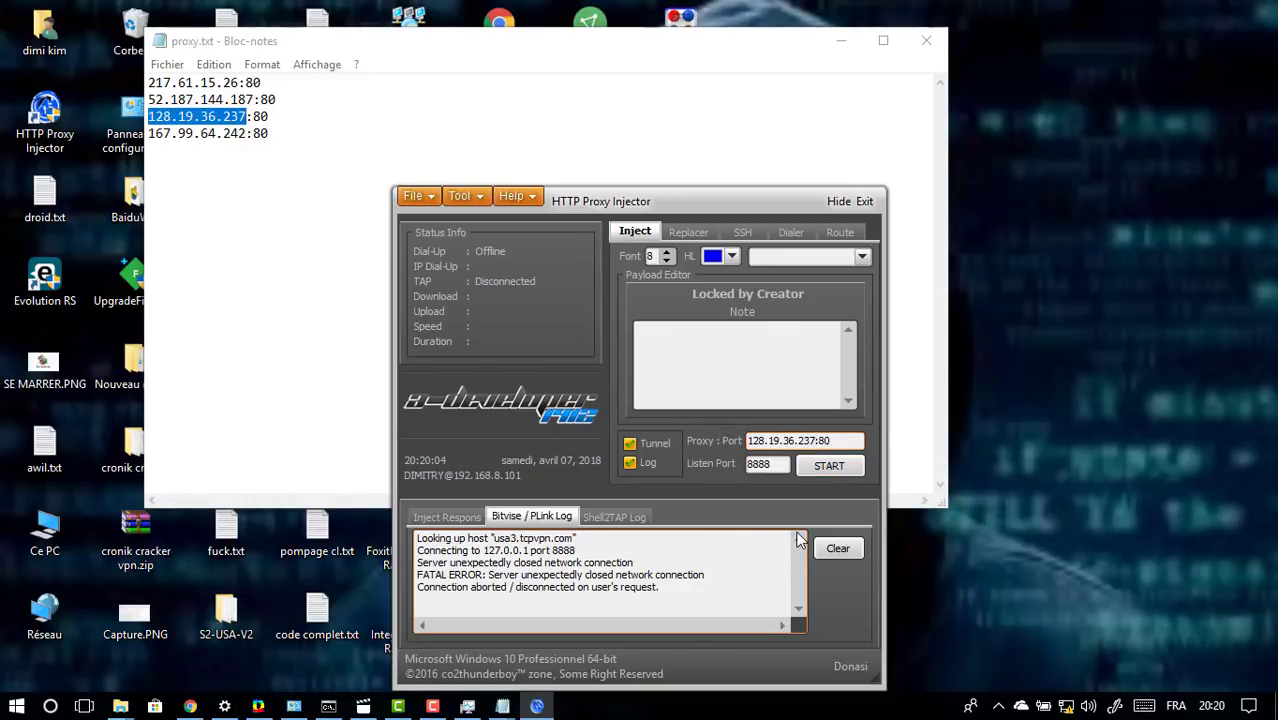
{"action": "left_click", "coordinate": [841, 465]}
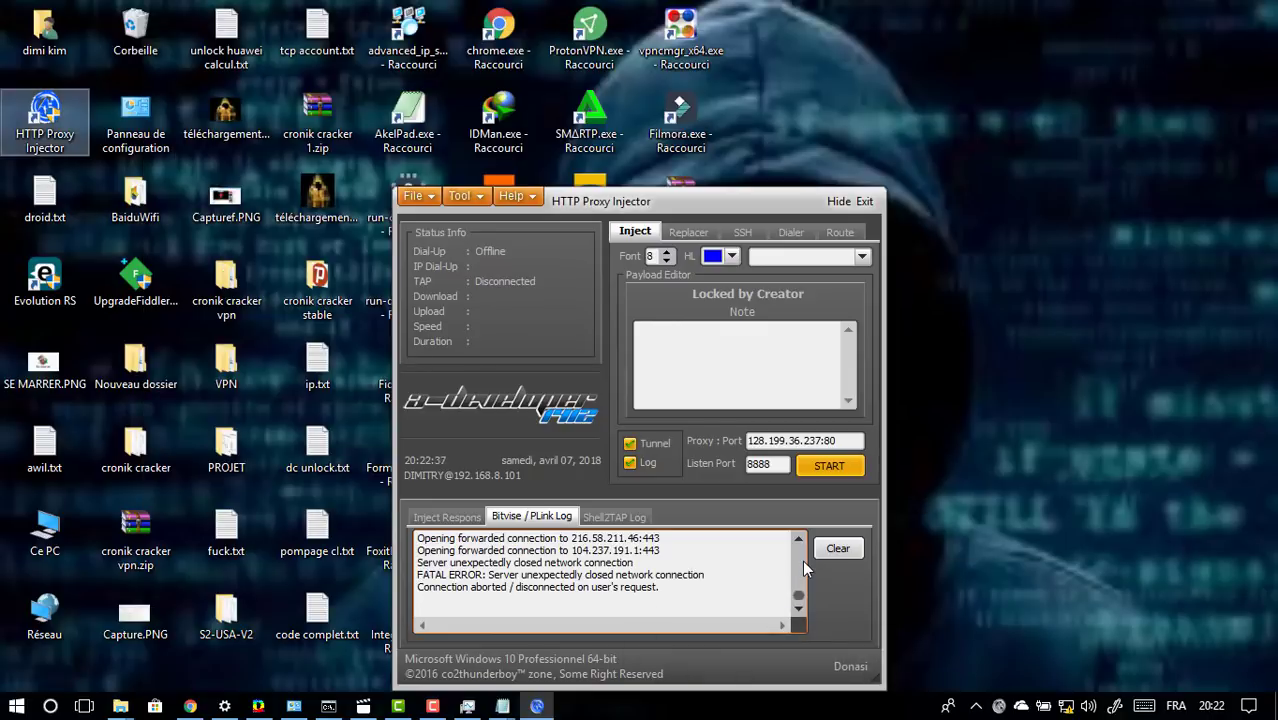
{"action": "left_click", "coordinate": [828, 466]}
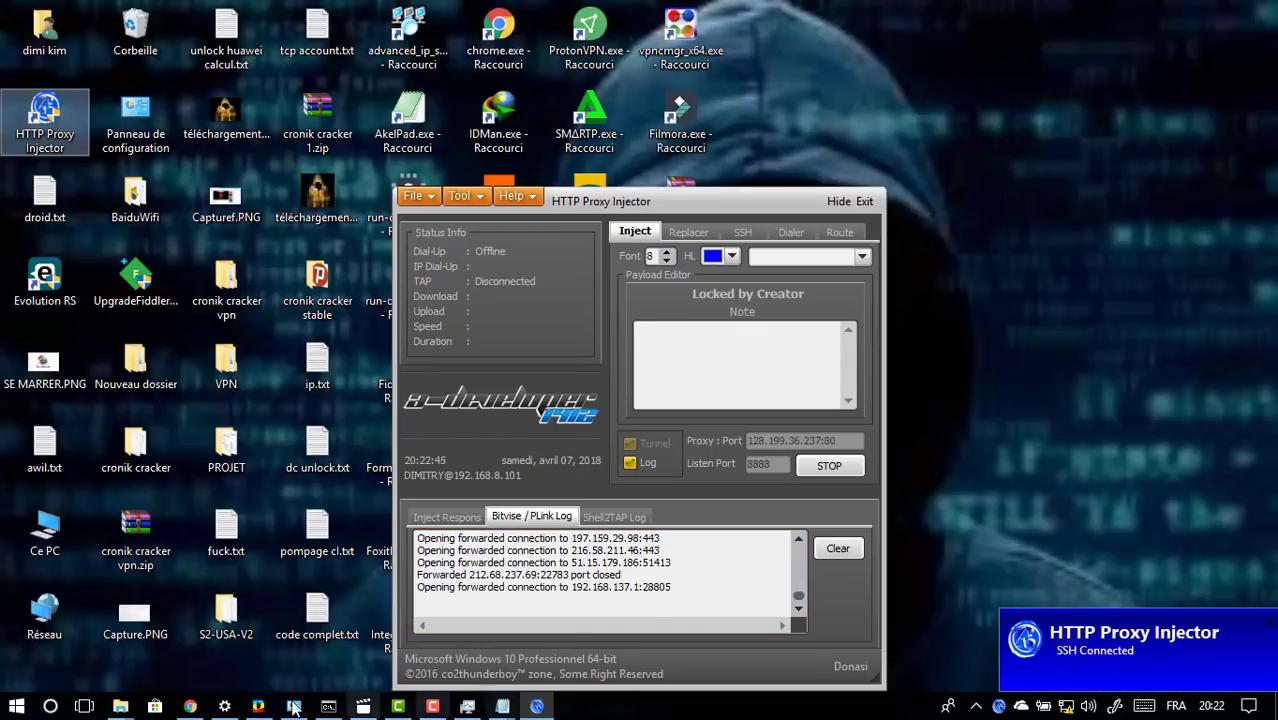
{"action": "left_click", "coordinate": [193, 707]}
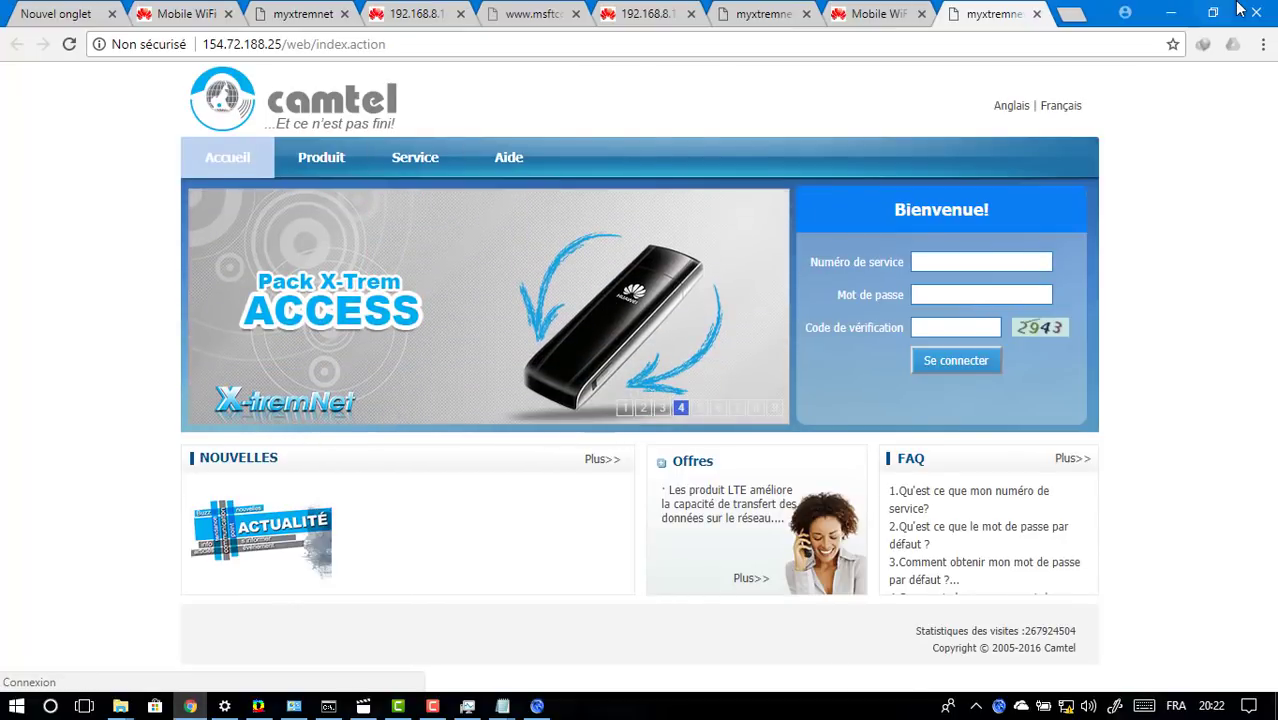
Step: Replace the old Chrome window with a fresh one and search for 'google?fr'
{"action": "left_click", "coordinate": [1250, 12]}
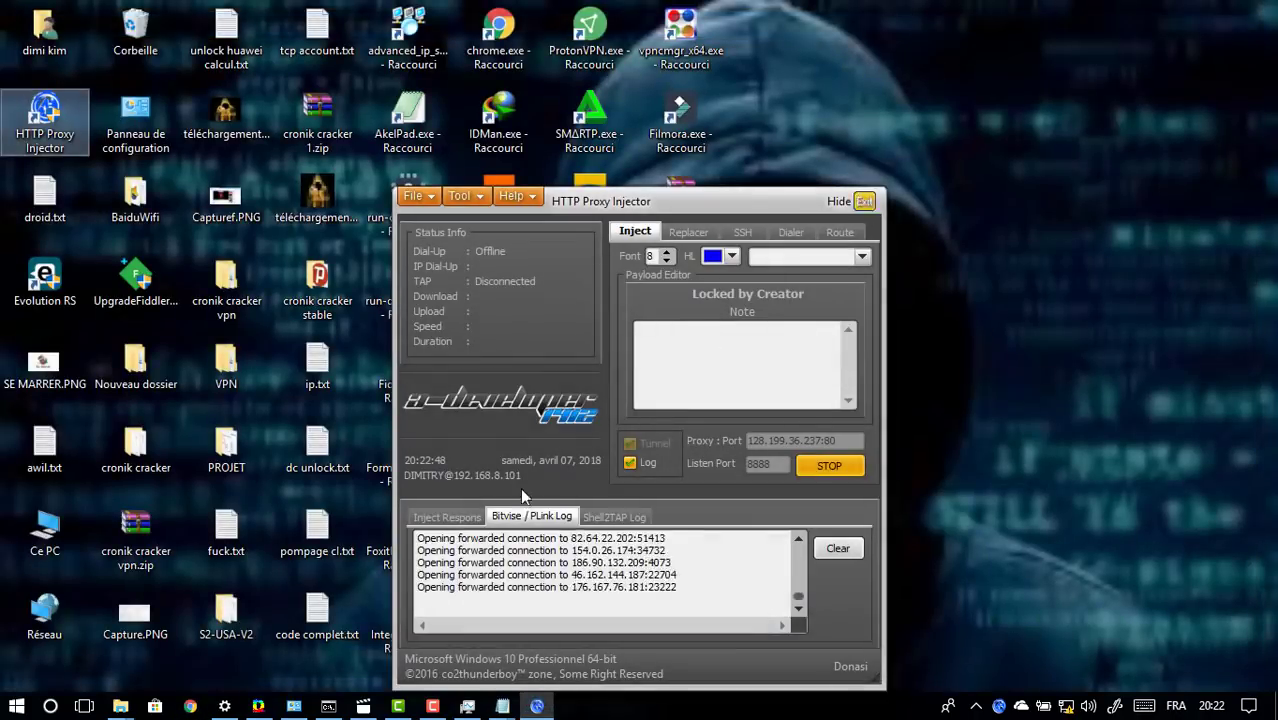
{"action": "left_click", "coordinate": [193, 707]}
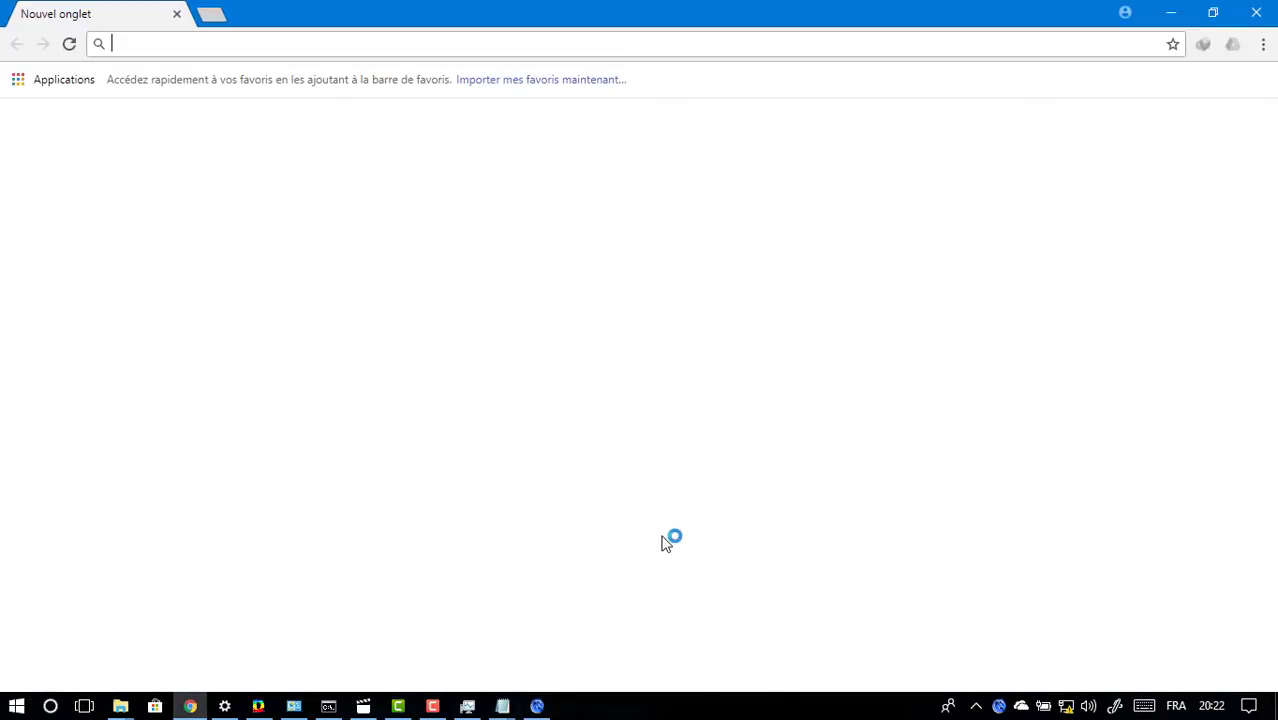
{"action": "type", "text": "google"}
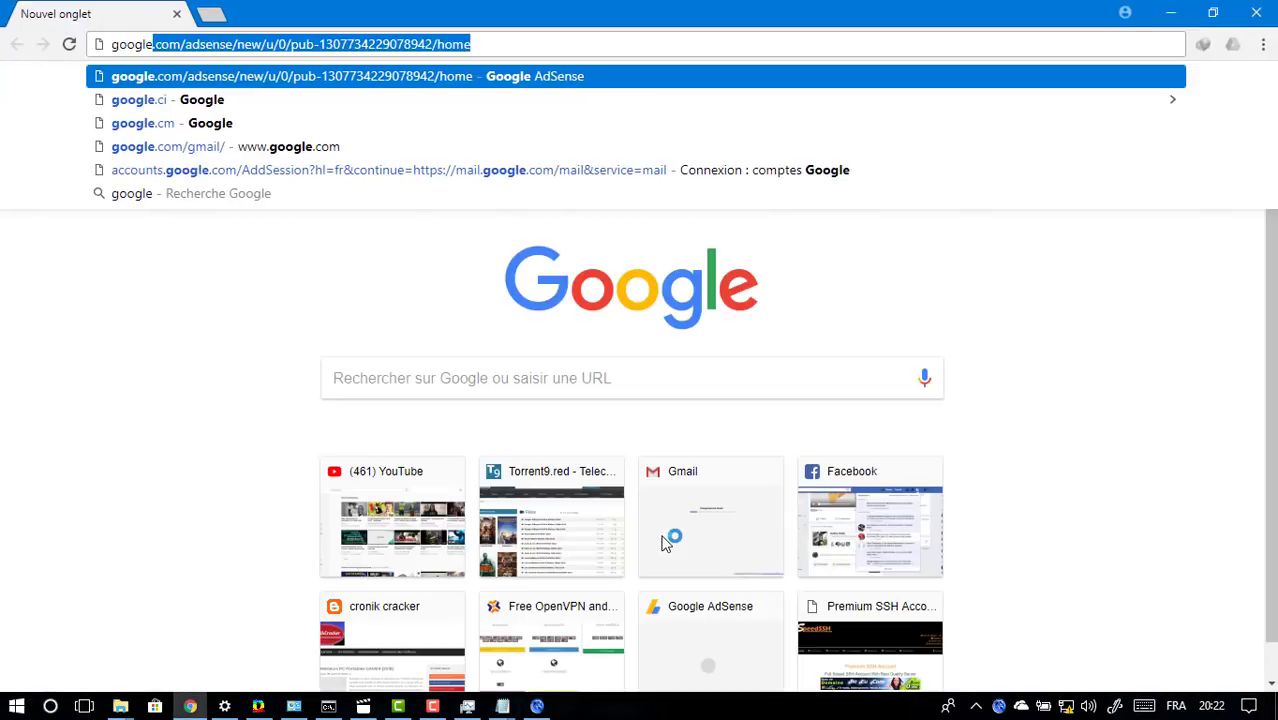
{"action": "type", "text": "?fr"}
{"action": "key", "text": "Return"}
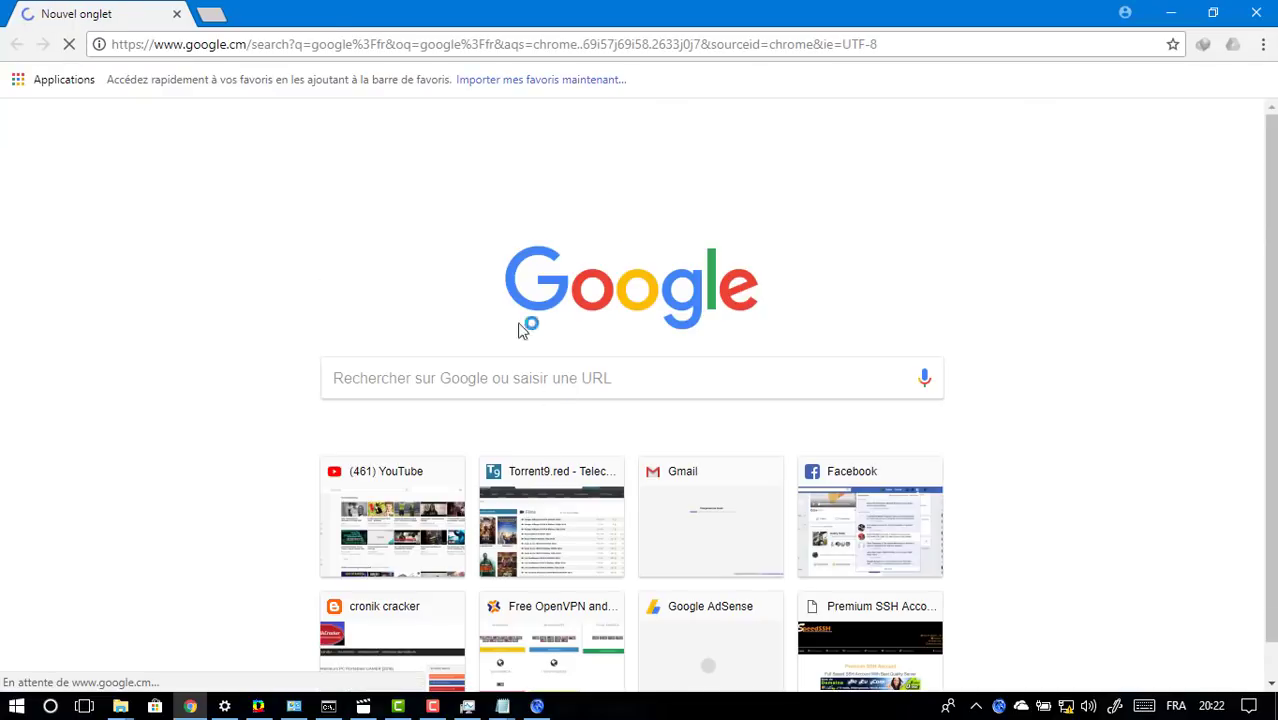
Step: Replace the Google search query with 'psiphon'
{"action": "left_click", "coordinate": [213, 14]}
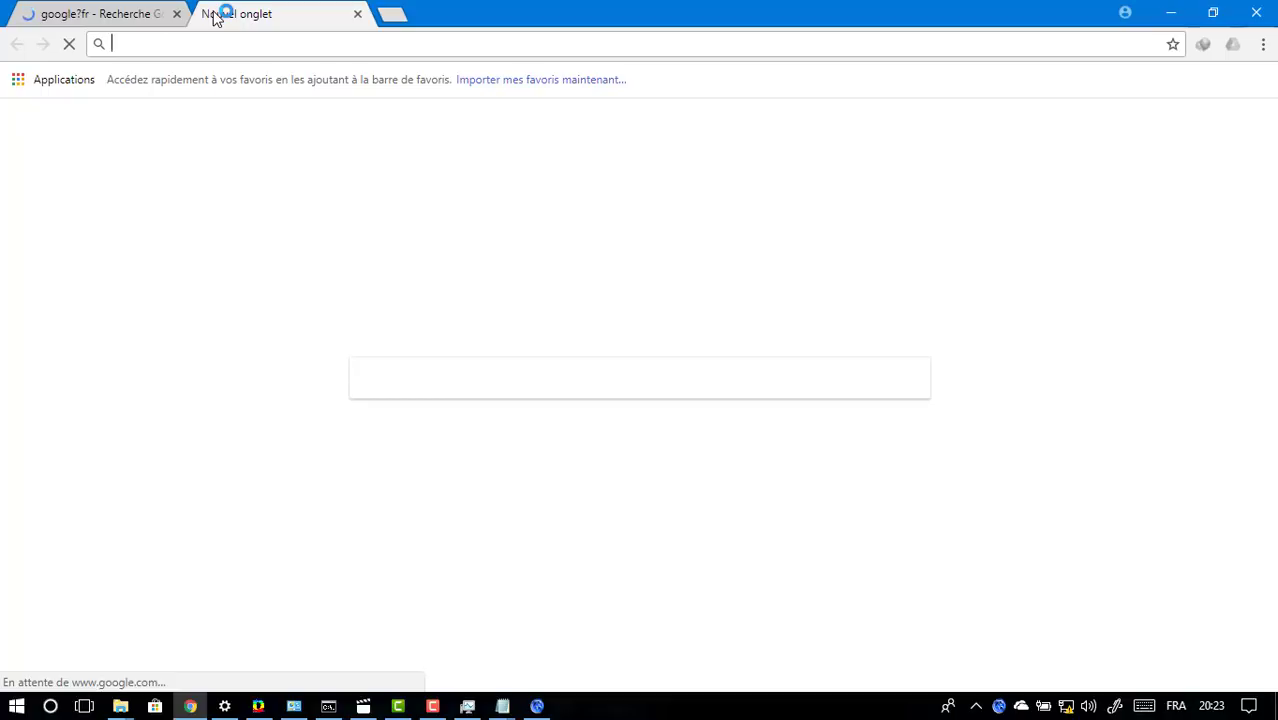
{"action": "left_click", "coordinate": [55, 12]}
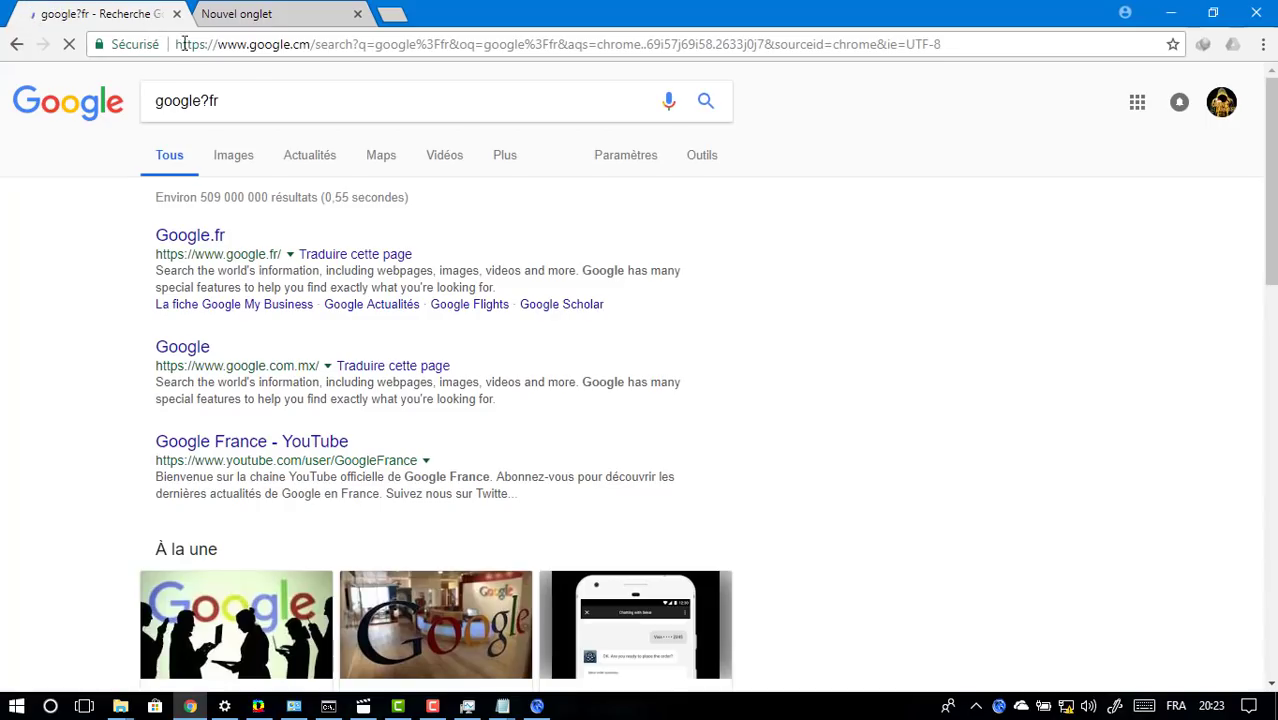
{"action": "left_click", "coordinate": [252, 95]}
{"action": "left_click_drag", "start_coordinate": [252, 95], "coordinate": [155, 93]}
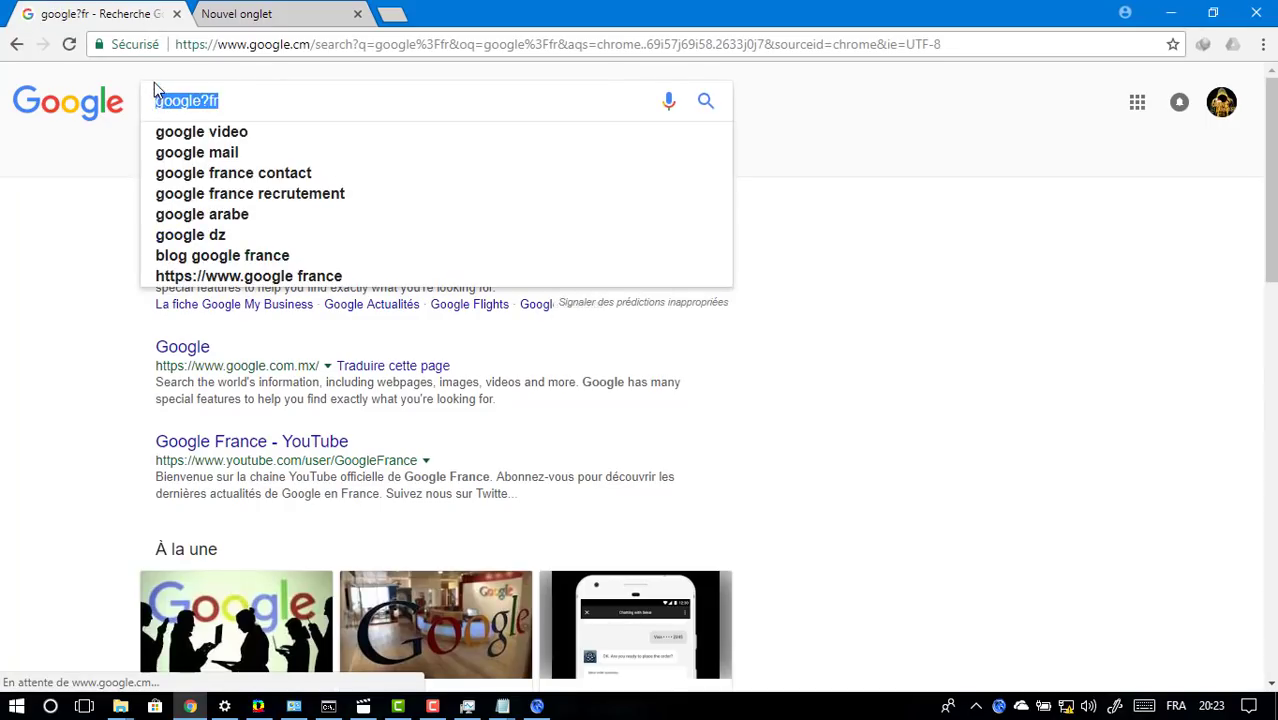
{"action": "type", "text": "psiphon"}
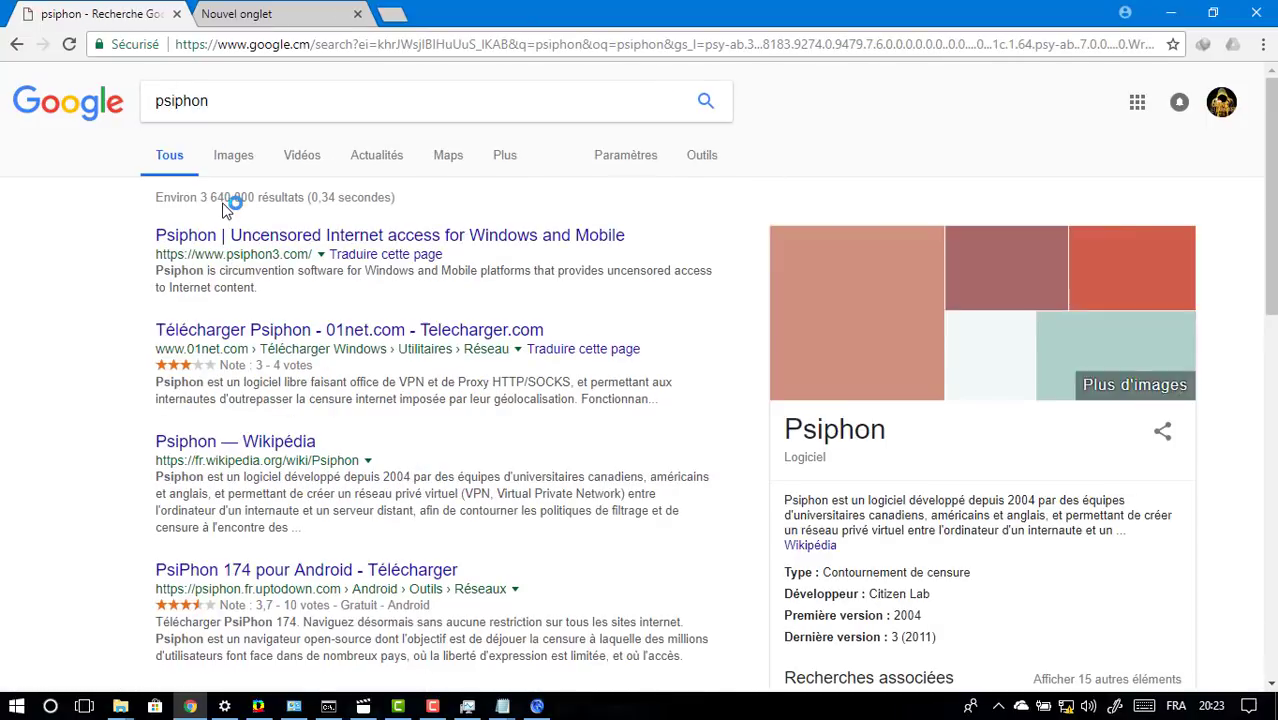
Step: Open the official Psiphon site in French, glancing at the fr.m.wikipedia.org ping window meanwhile
{"action": "left_click", "coordinate": [262, 243]}
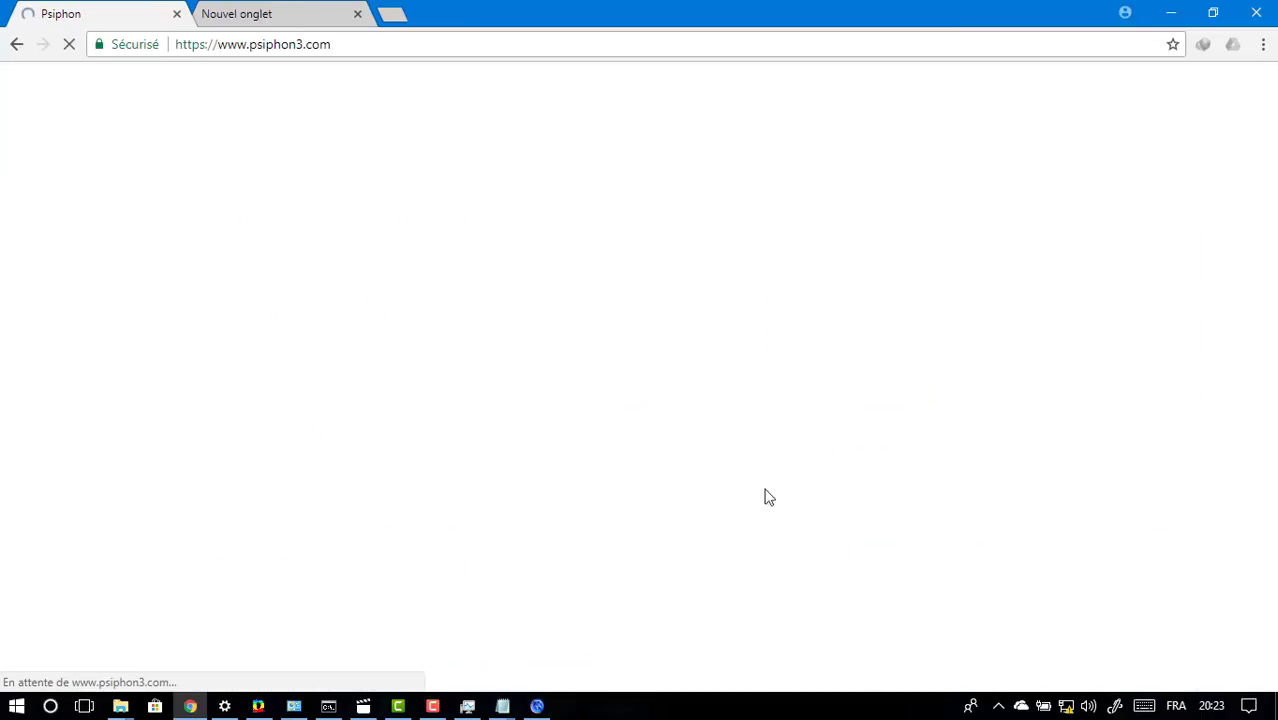
{"action": "left_click", "coordinate": [327, 707]}
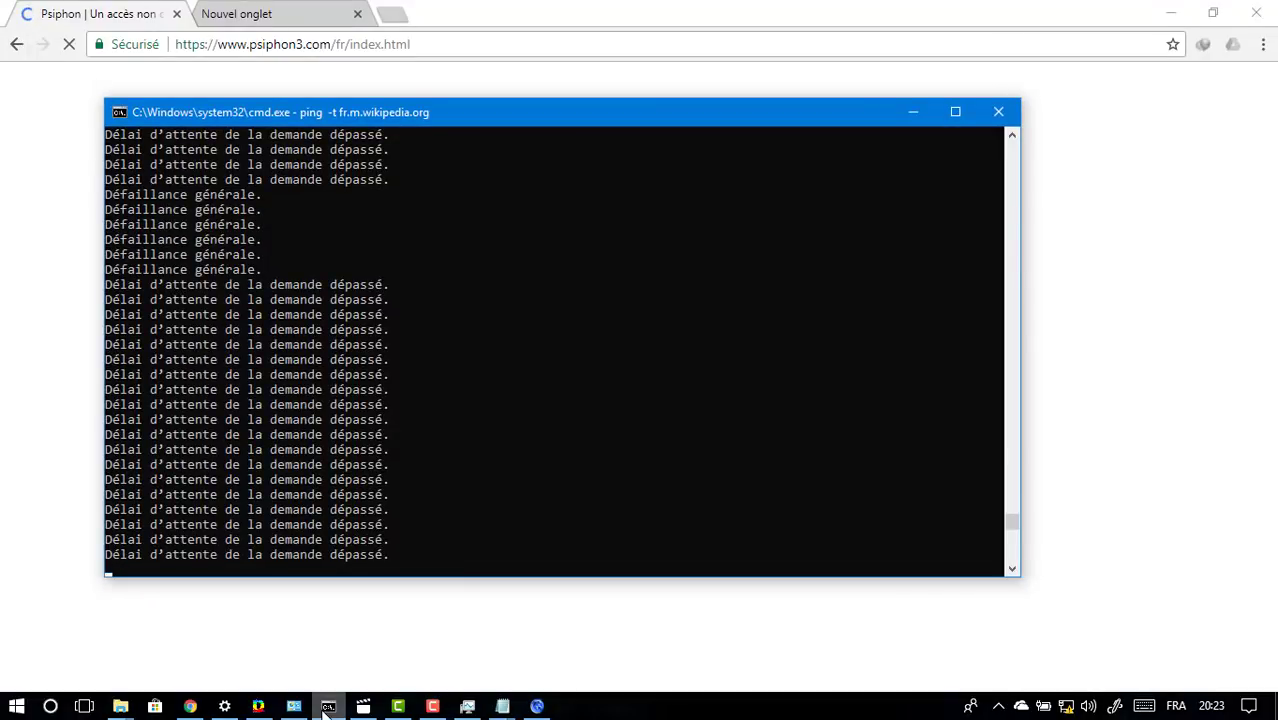
{"action": "left_click", "coordinate": [327, 707]}
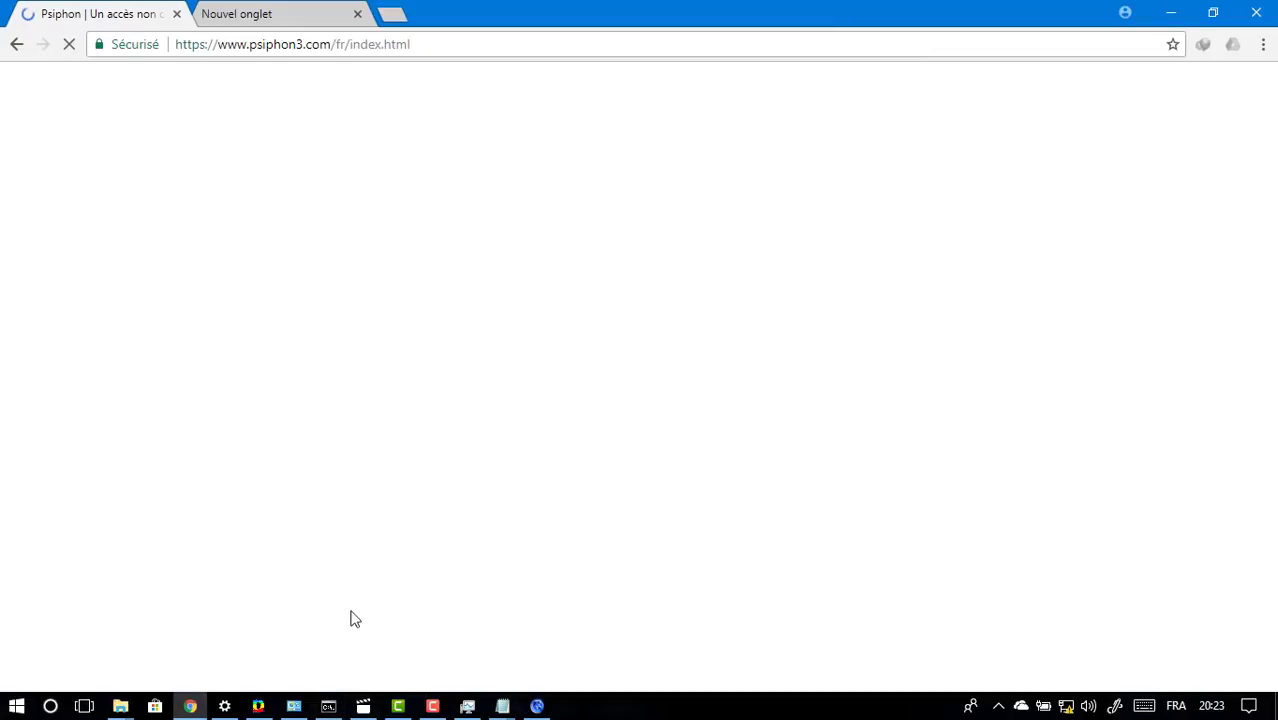
{"action": "left_click", "coordinate": [328, 707]}
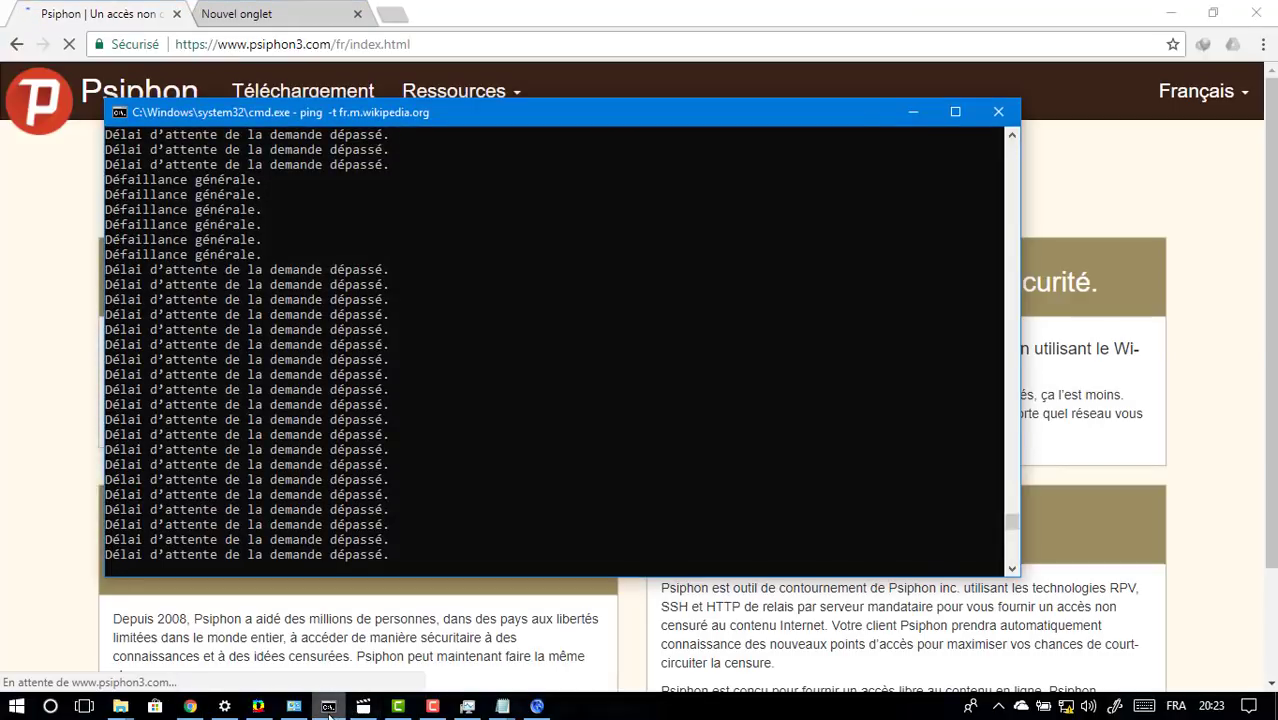
Step: Stop the Wikipedia ping and start a continuous ping to 8.8.8.8
{"action": "key", "text": "ctrl+c"}
{"action": "type", "text": "ping"}
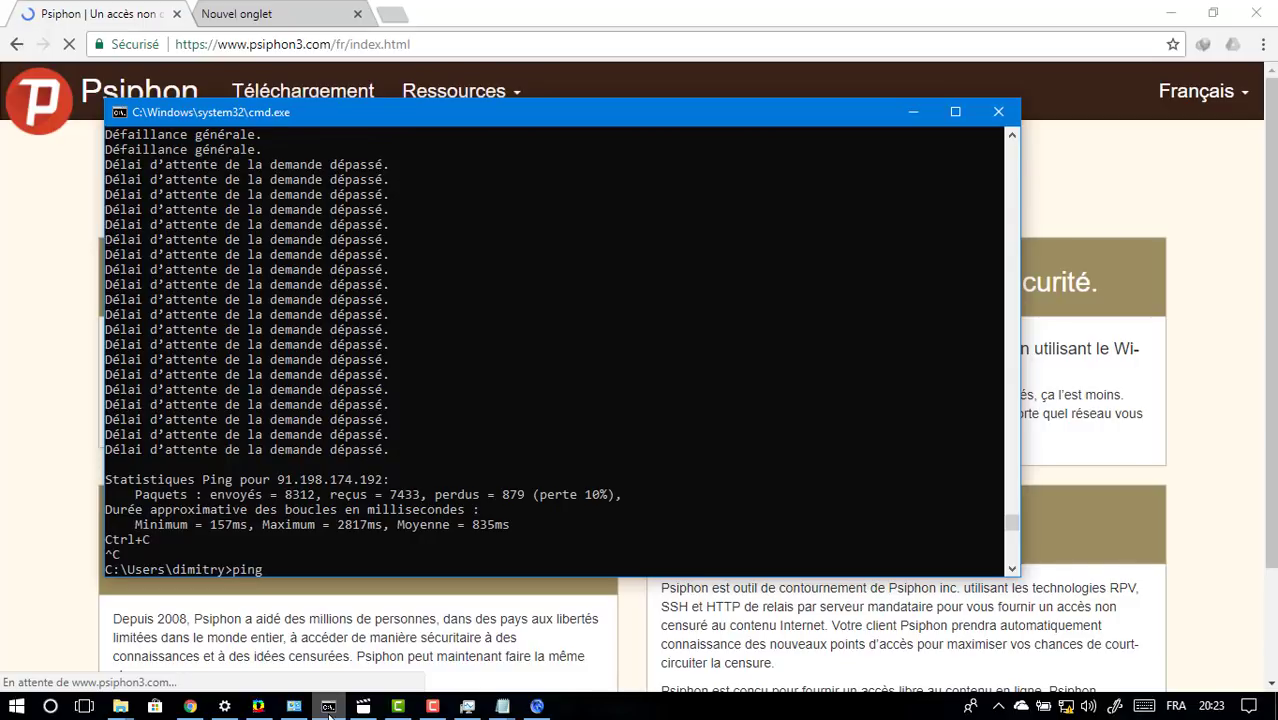
{"action": "type", "text": " -t"}
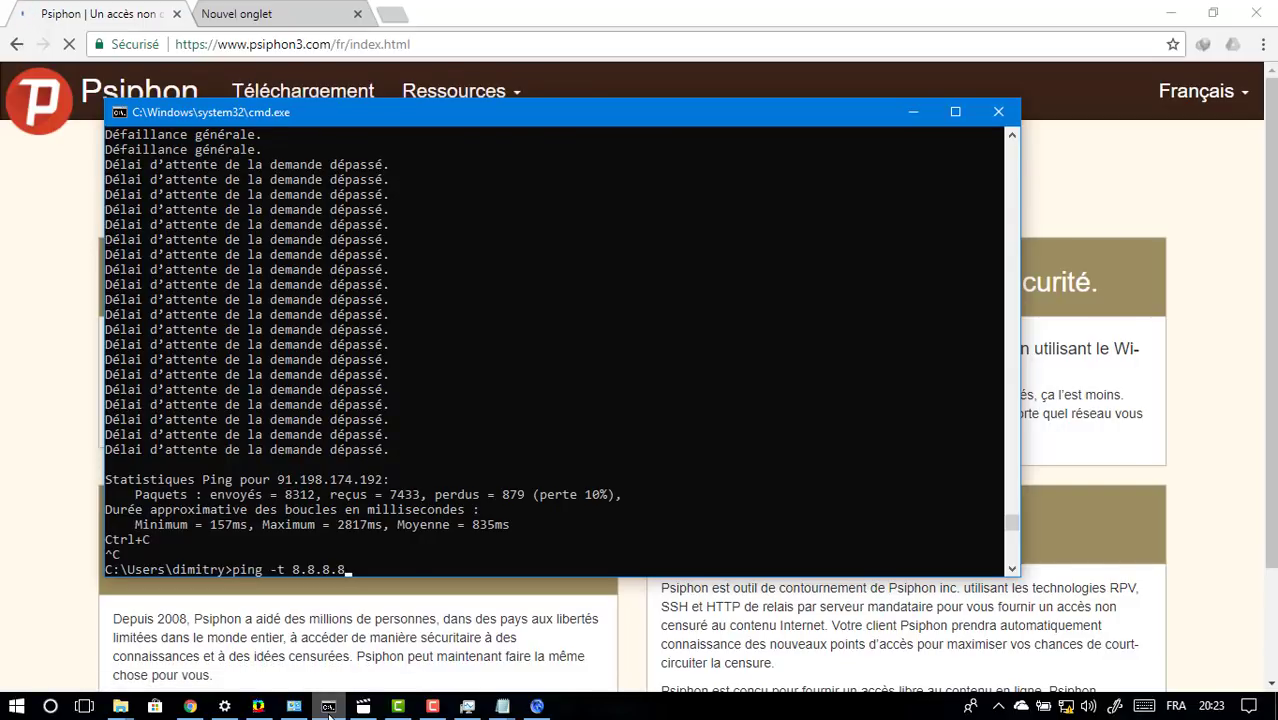
{"action": "type", "text": " 8.8.8.8"}
{"action": "key", "text": "Return"}
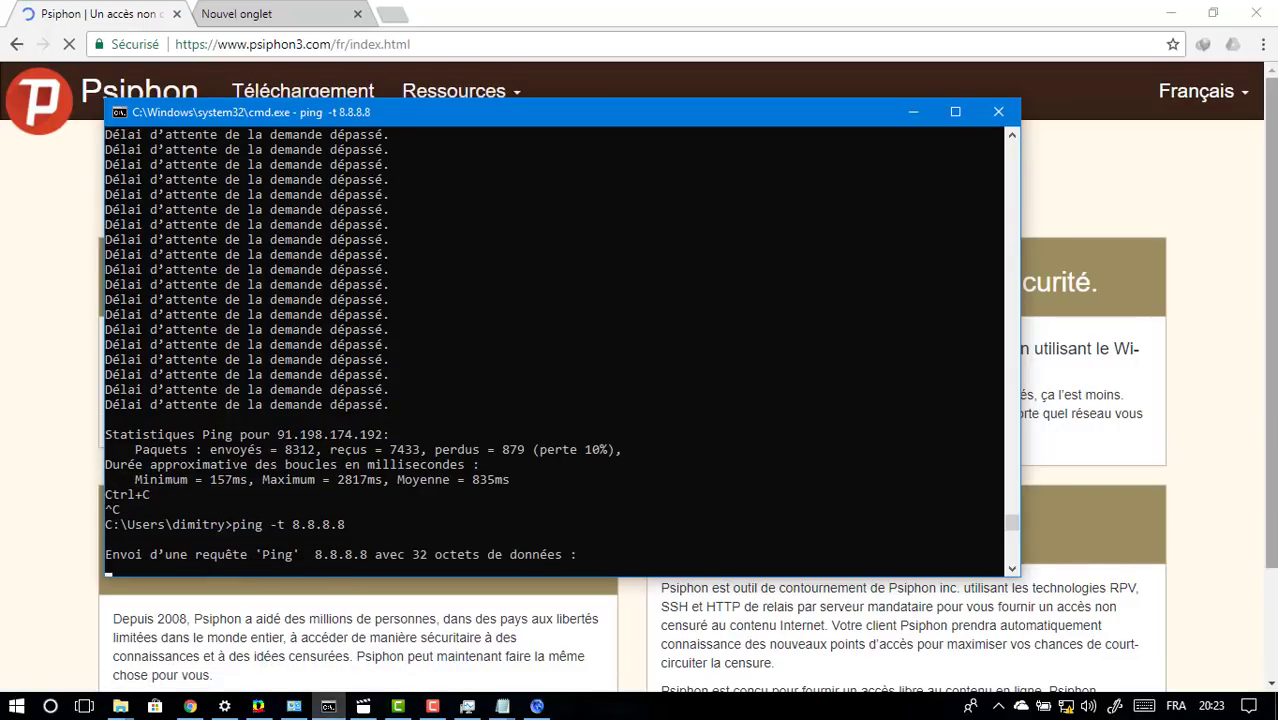
Step: Return to Chrome to view Psiphon's French download page, checking the ping briefly
{"action": "key", "text": "alt+Tab"}
{"action": "scroll", "coordinate": [964, 217], "scroll_direction": "down", "scroll_amount": 2}
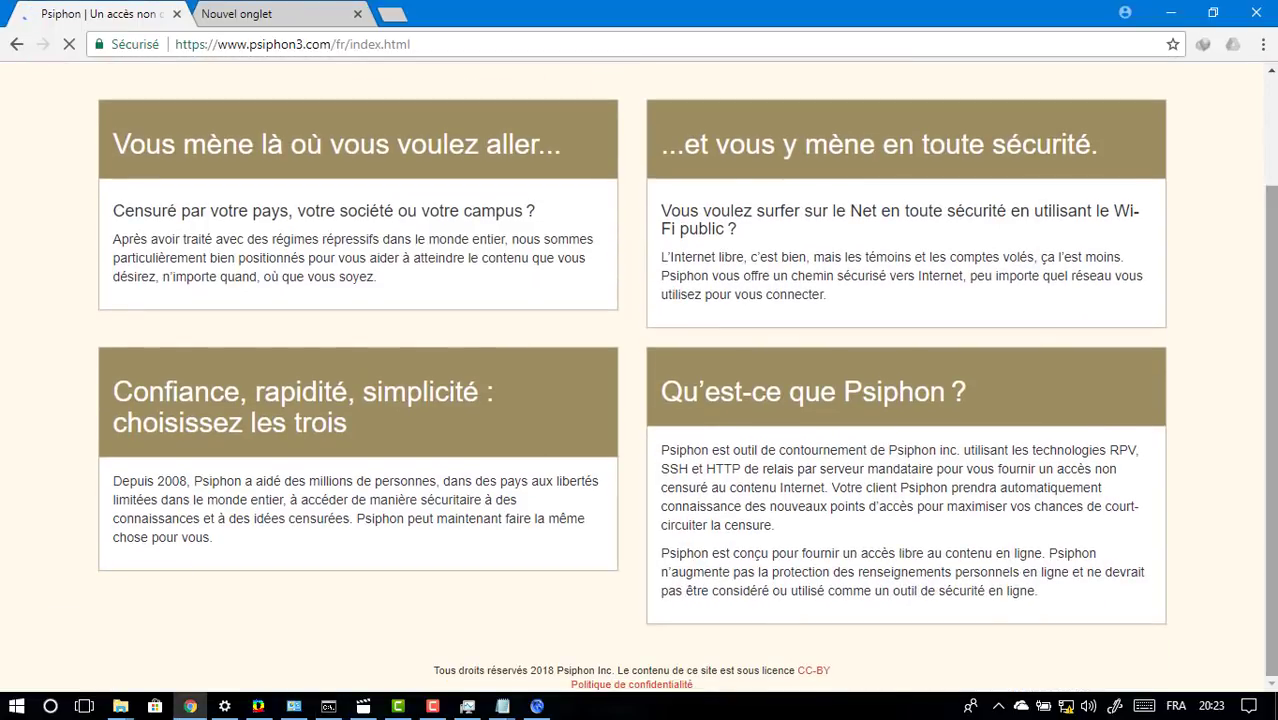
{"action": "scroll", "coordinate": [964, 217], "scroll_direction": "up", "scroll_amount": 3}
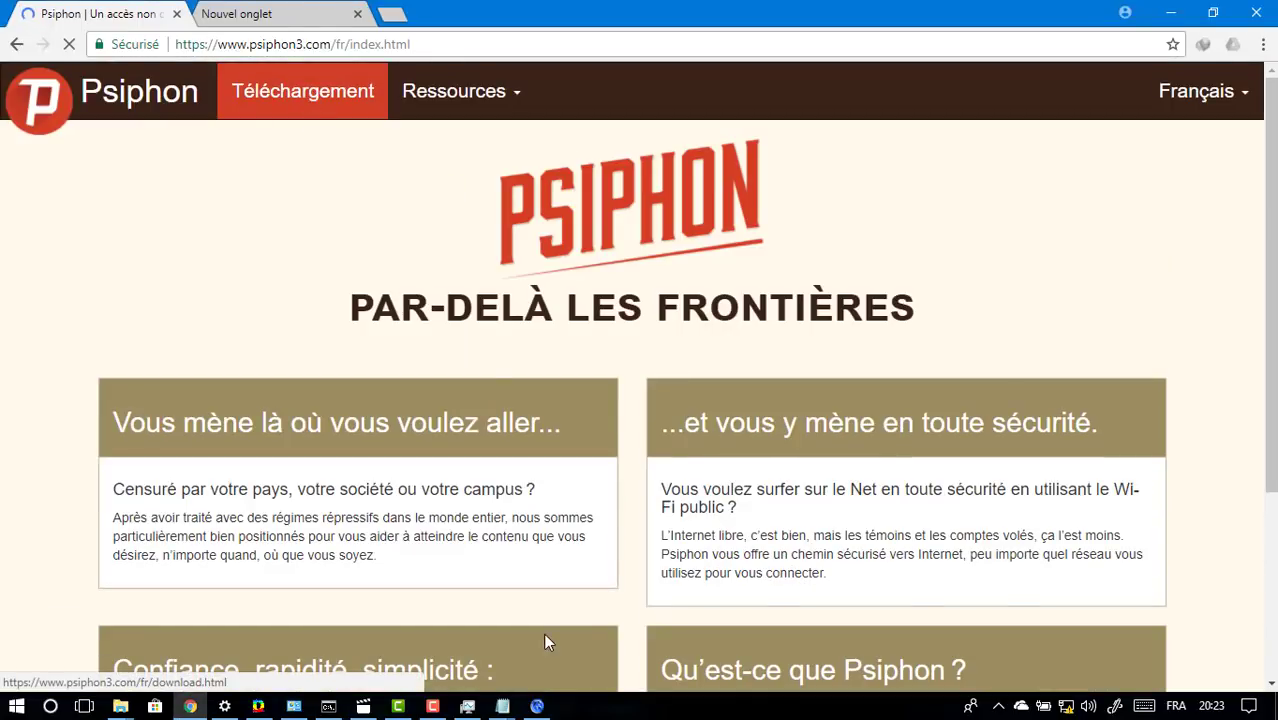
{"action": "left_click", "coordinate": [330, 706]}
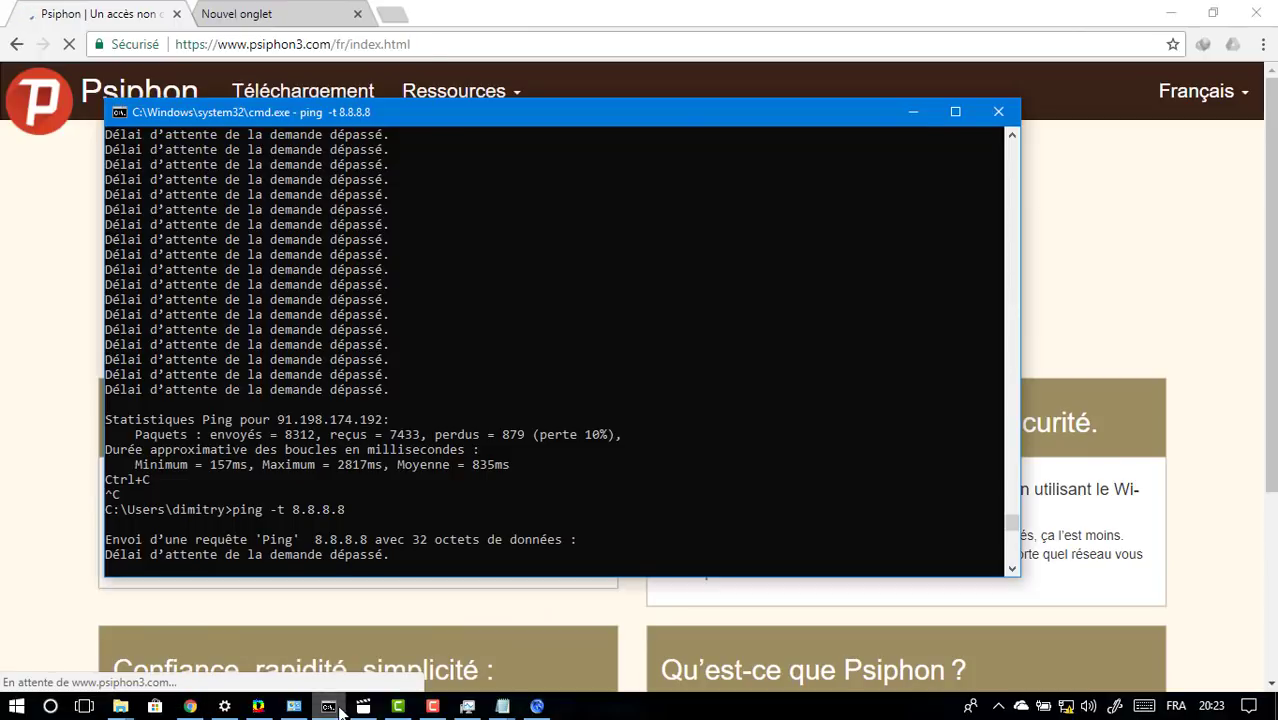
{"action": "left_click", "coordinate": [330, 706]}
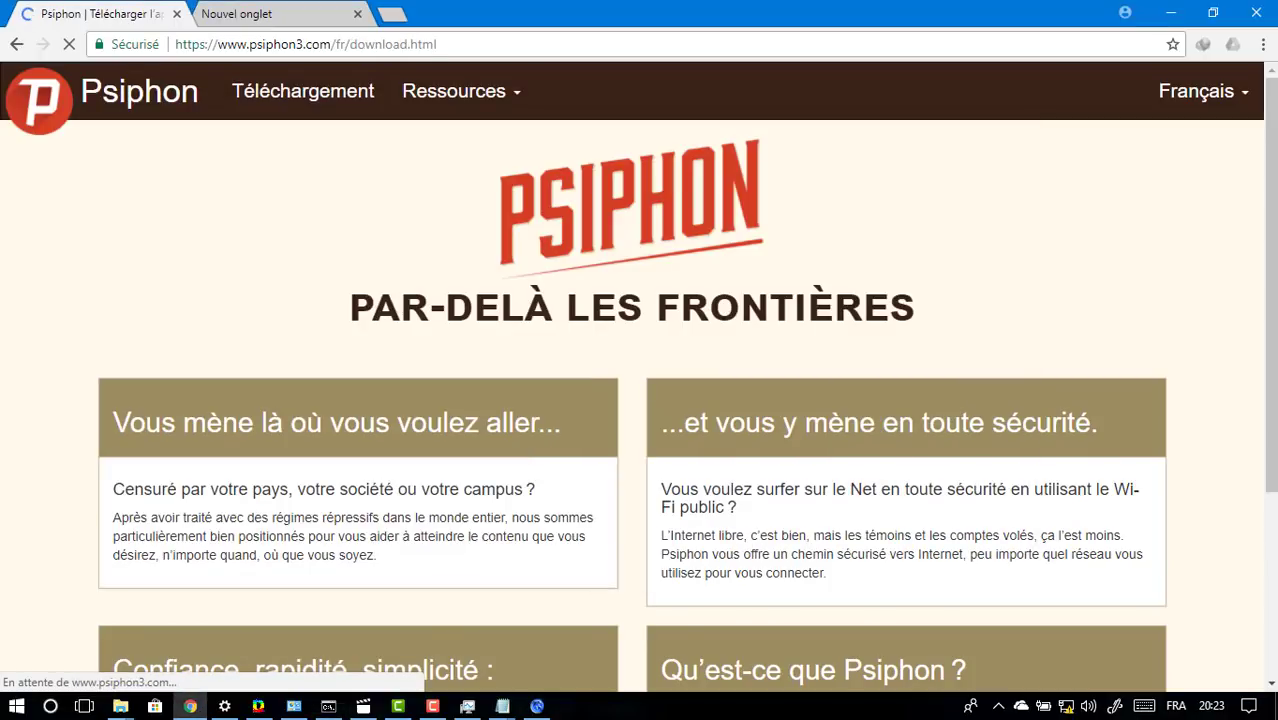
Step: Download 'Psiphon pour Windows' with 'Télécharger avec IDM' and dismiss the IDM connection error
{"action": "scroll", "coordinate": [1272, 441], "scroll_direction": "down", "scroll_amount": 10}
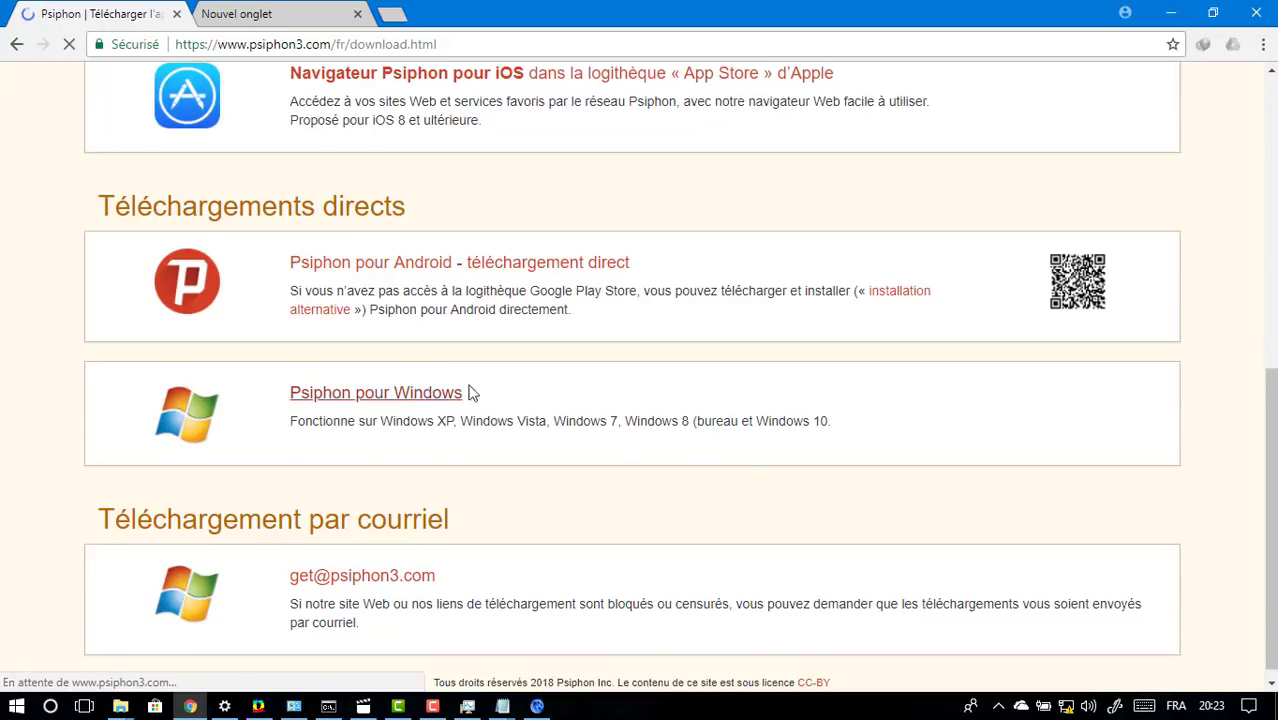
{"action": "left_click_drag", "start_coordinate": [1270, 350], "coordinate": [1274, 78]}
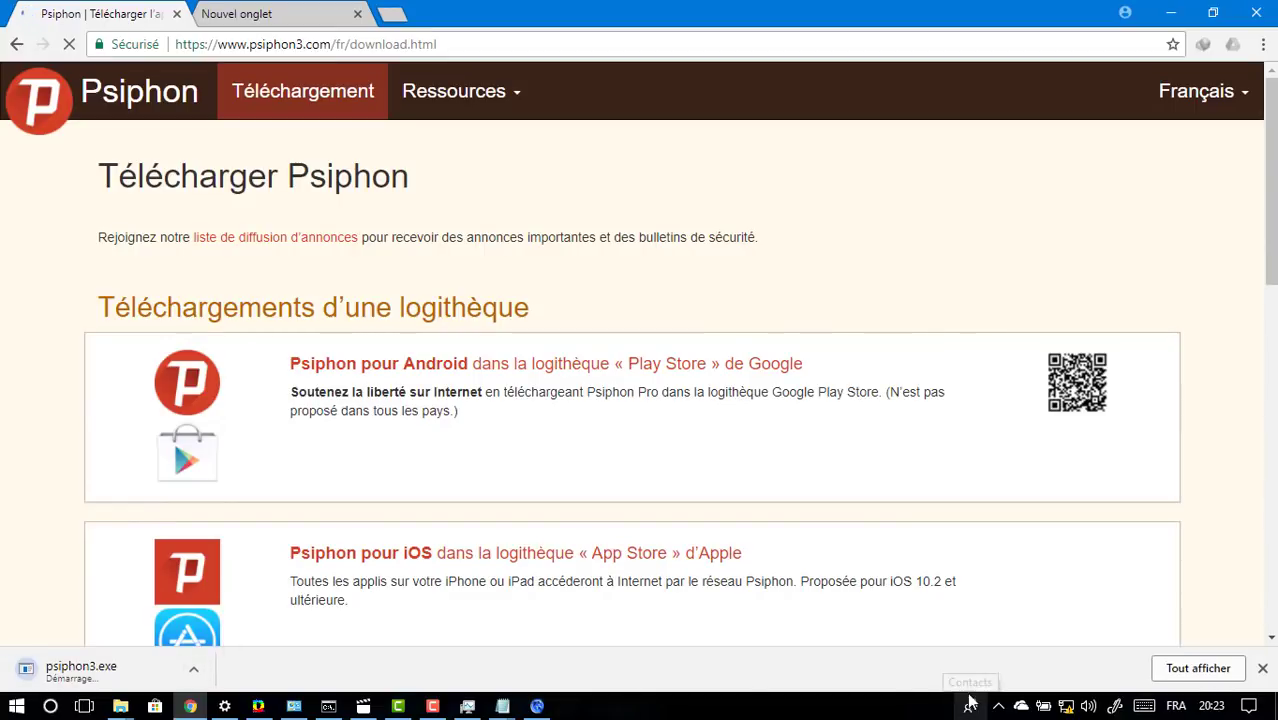
{"action": "left_click", "coordinate": [998, 706]}
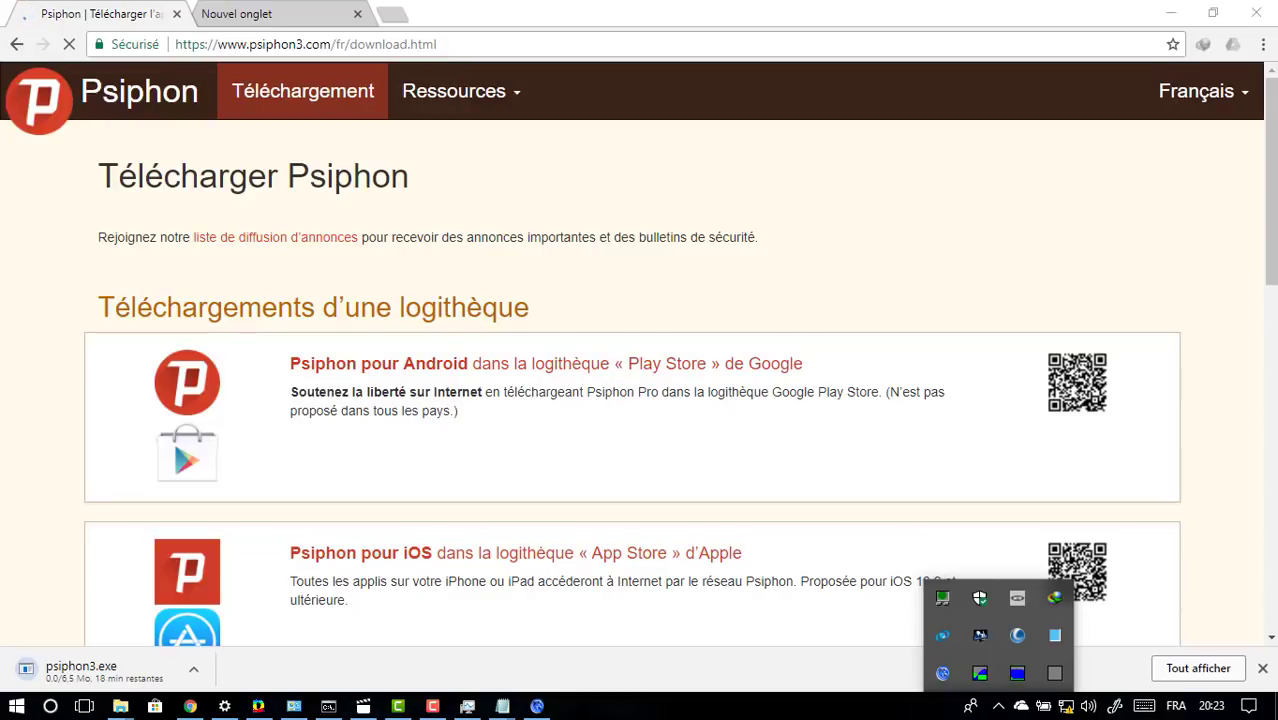
{"action": "left_click", "coordinate": [1217, 452]}
{"action": "scroll", "coordinate": [1217, 452], "scroll_direction": "down", "scroll_amount": 5}
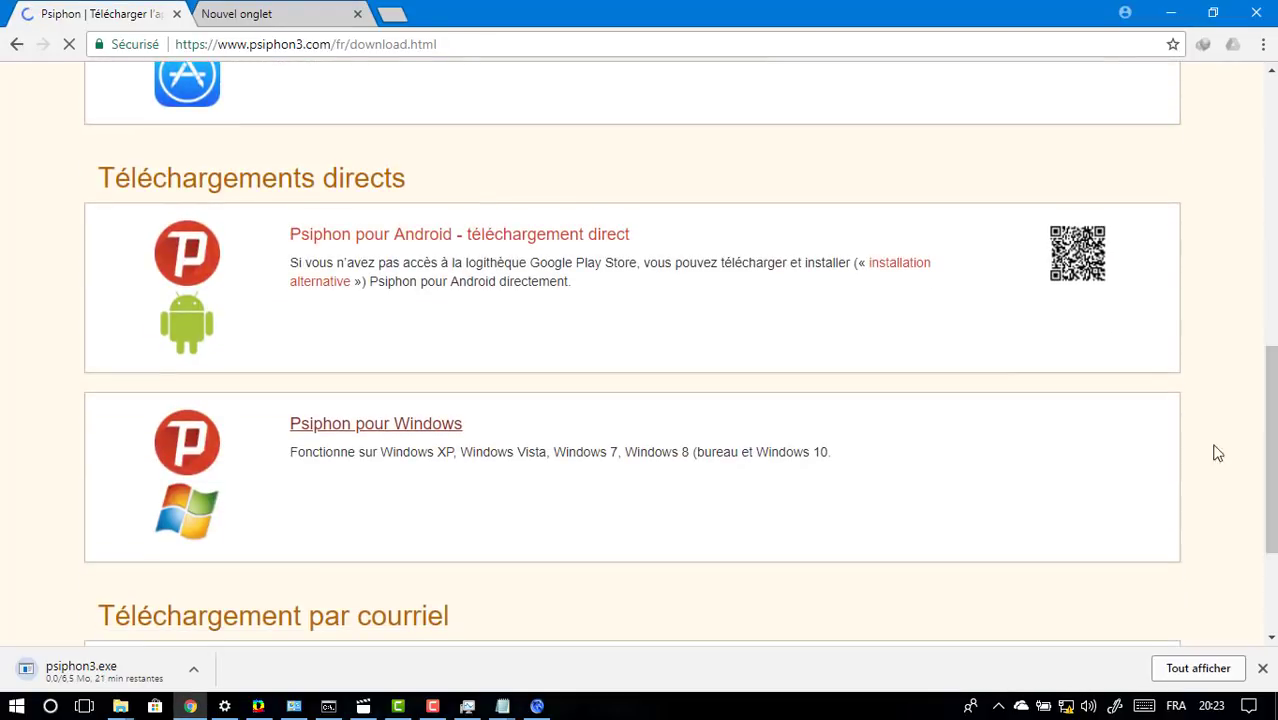
{"action": "right_click", "coordinate": [397, 424]}
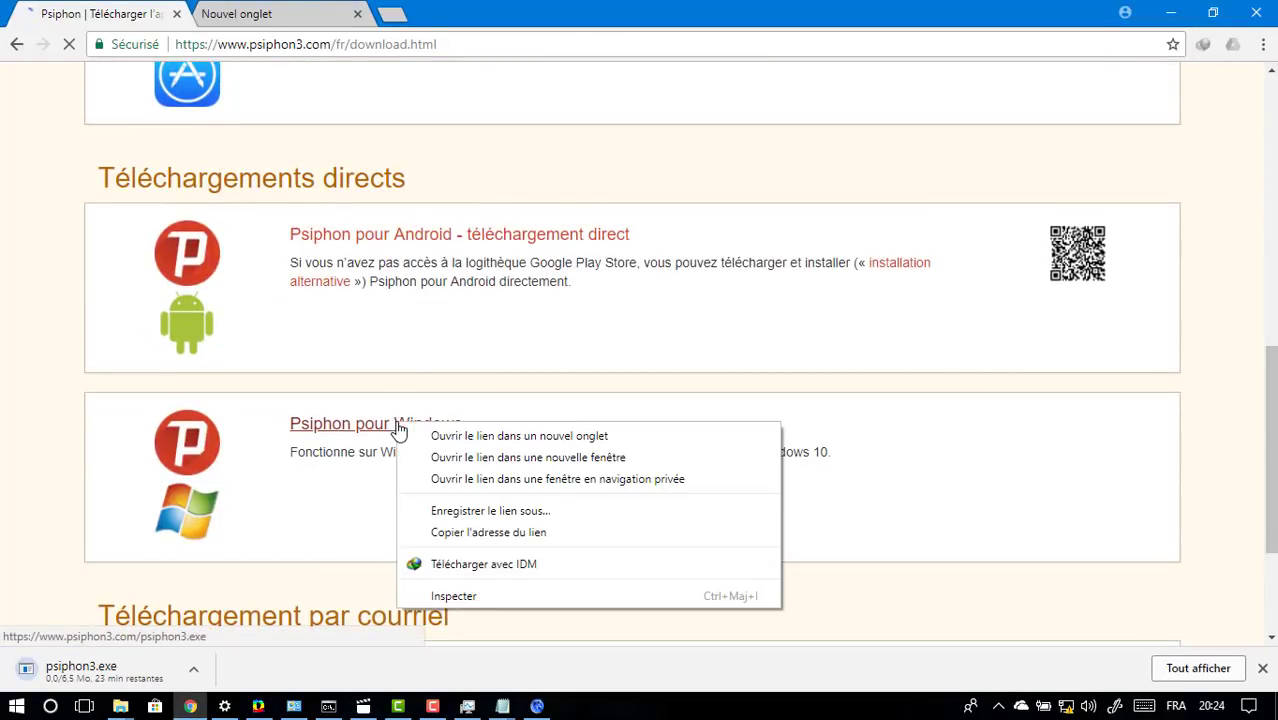
{"action": "left_click", "coordinate": [505, 563]}
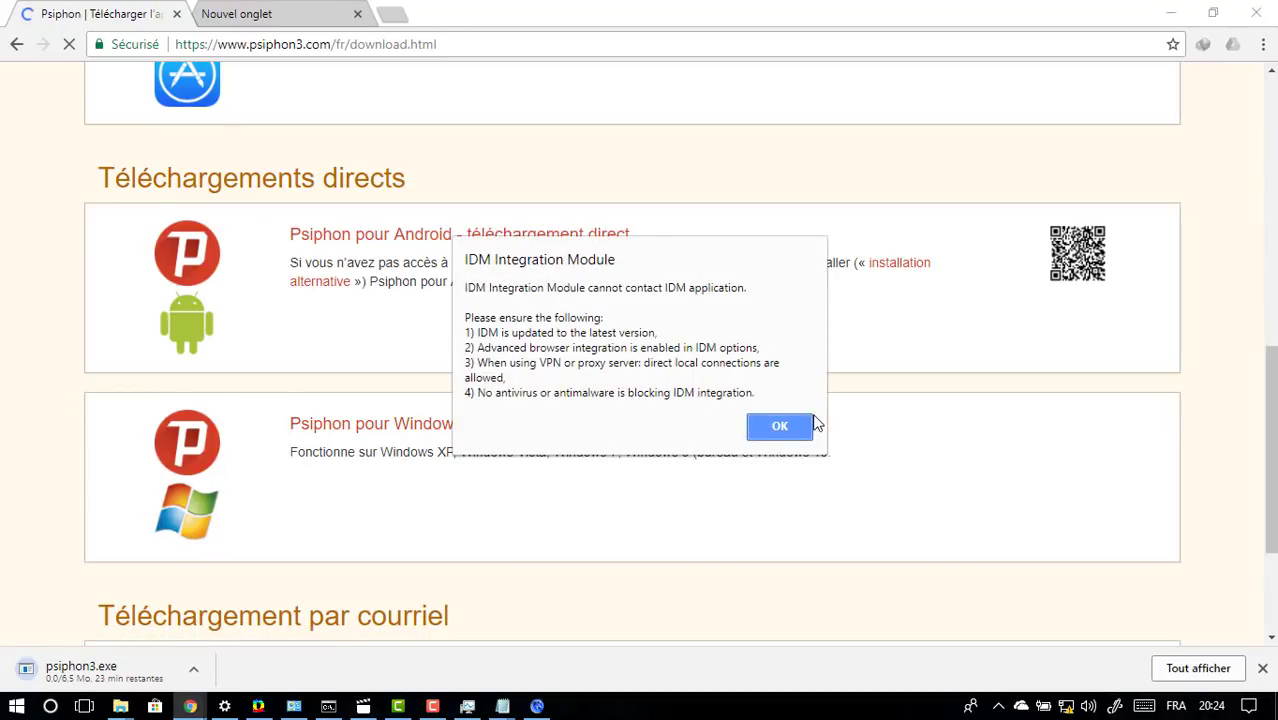
{"action": "left_click", "coordinate": [791, 431]}
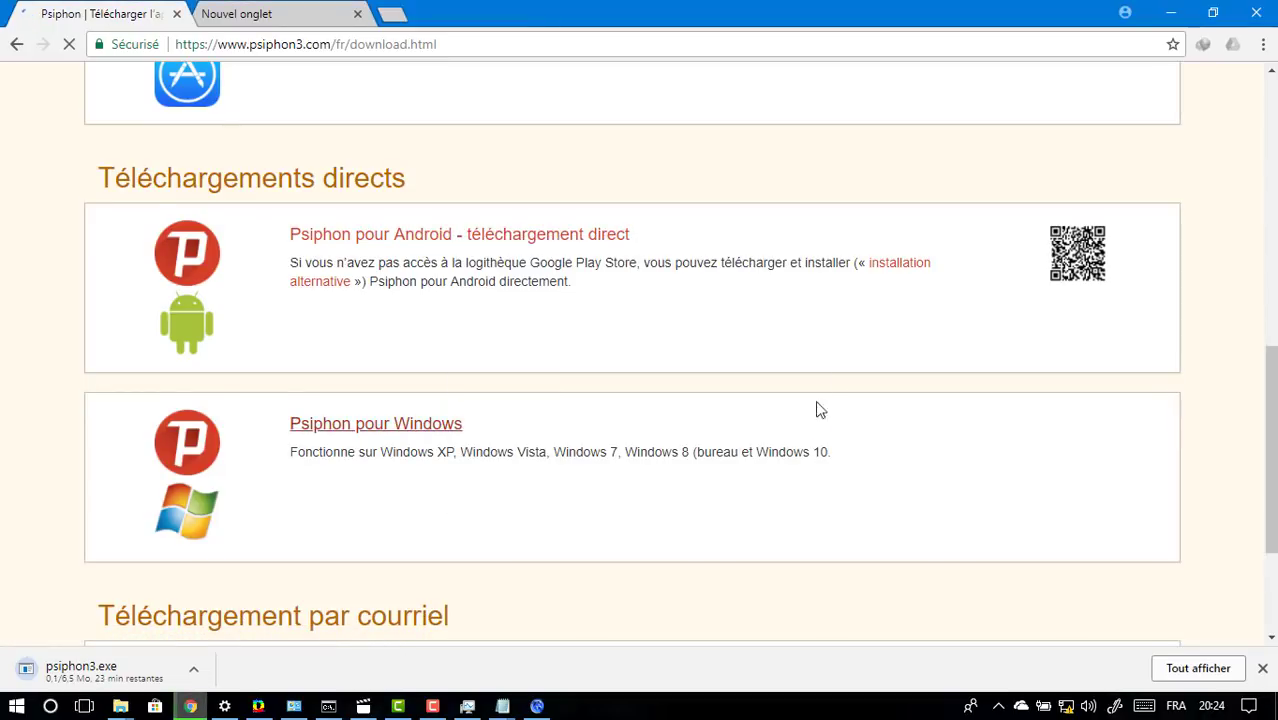
Step: View the IDM Integration Module details under Plus d'outils > Extensions
{"action": "left_click", "coordinate": [1263, 44]}
{"action": "mouse_move", "coordinate": [995, 320]}
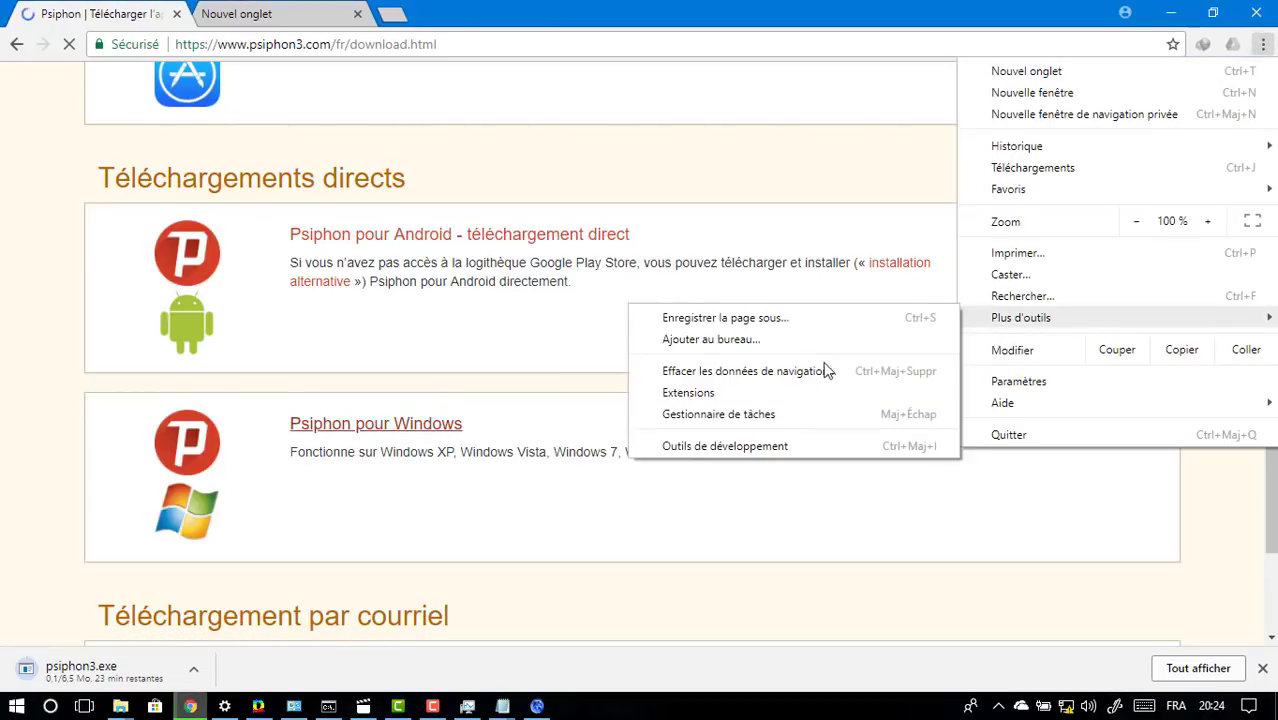
{"action": "left_click", "coordinate": [815, 399]}
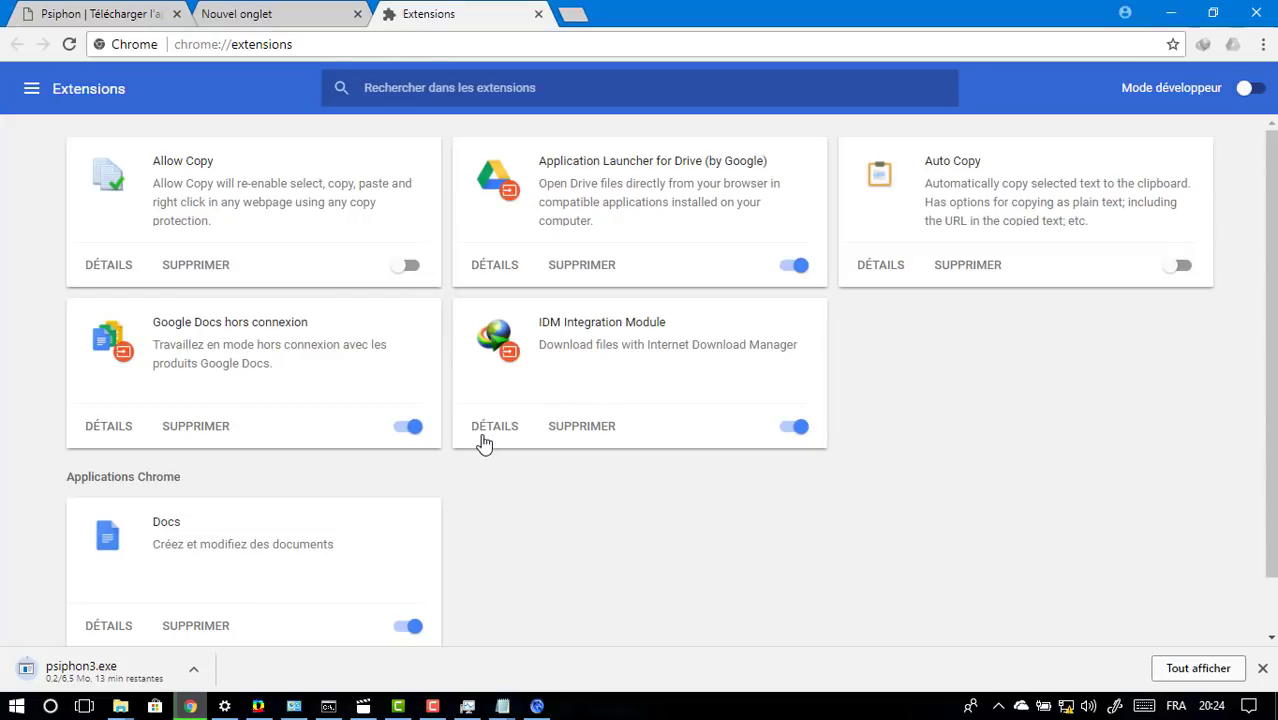
{"action": "left_click", "coordinate": [478, 435]}
{"action": "left_click_drag", "start_coordinate": [1270, 280], "coordinate": [1270, 480]}
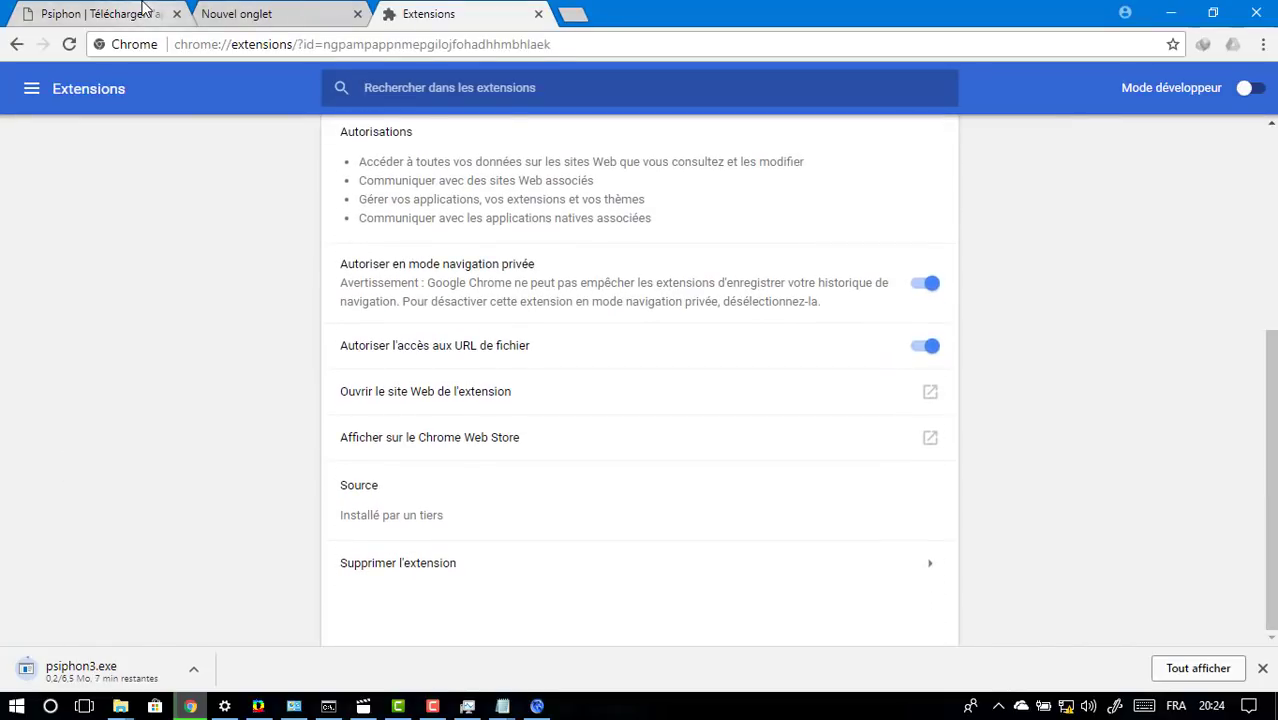
{"action": "left_click", "coordinate": [147, 12]}
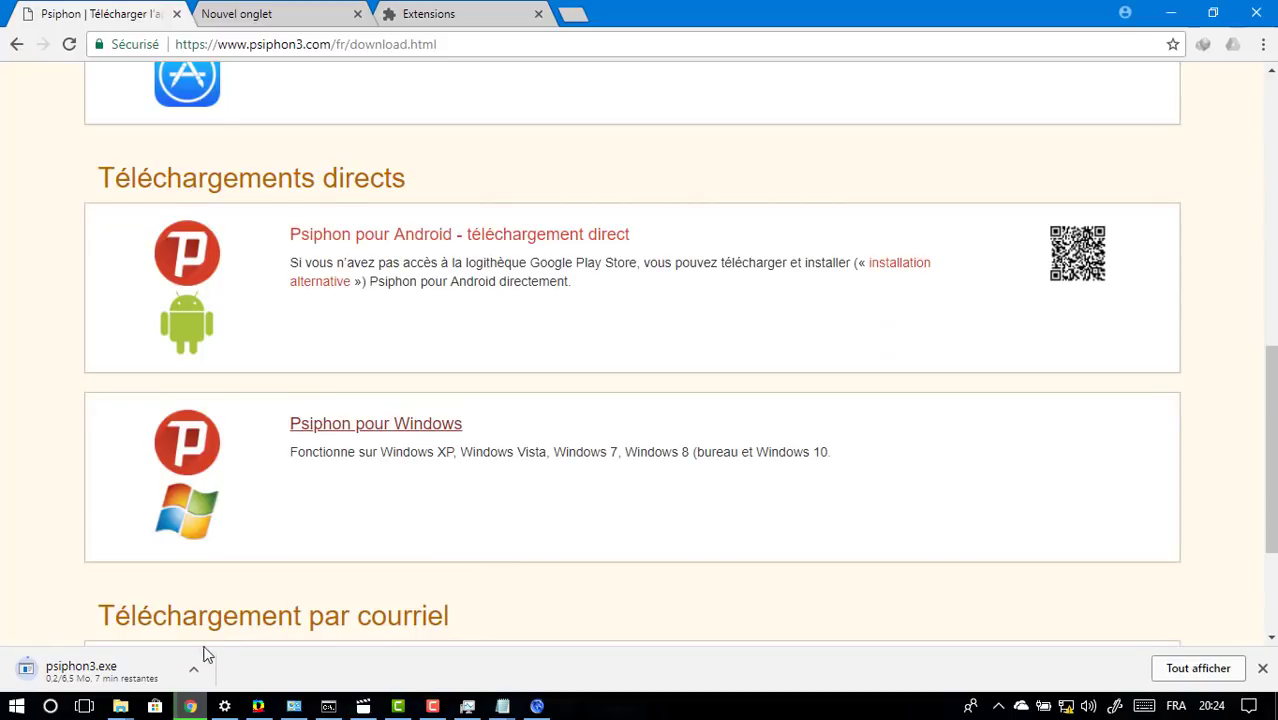
Step: Retry 'Télécharger avec IDM' on Psiphon pour Windows, suppressing further page dialogs
{"action": "right_click", "coordinate": [343, 433]}
{"action": "left_click", "coordinate": [405, 576]}
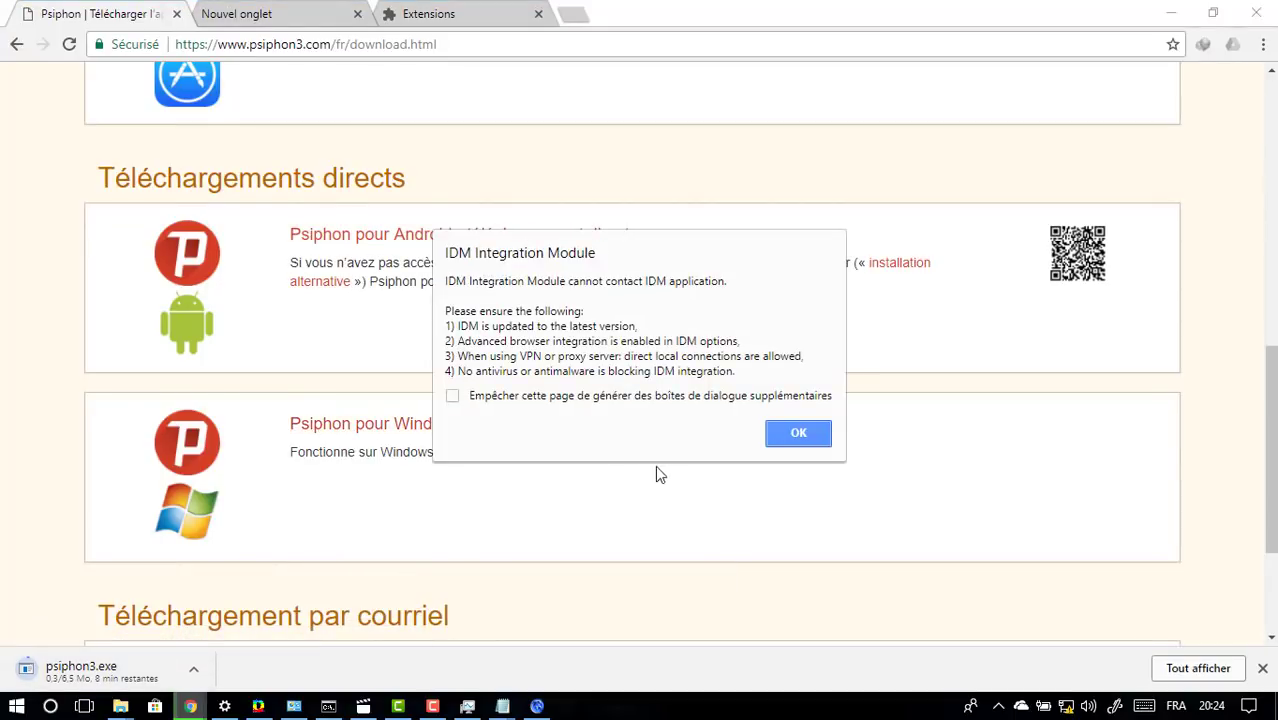
{"action": "left_click", "coordinate": [570, 400]}
{"action": "left_click", "coordinate": [798, 433]}
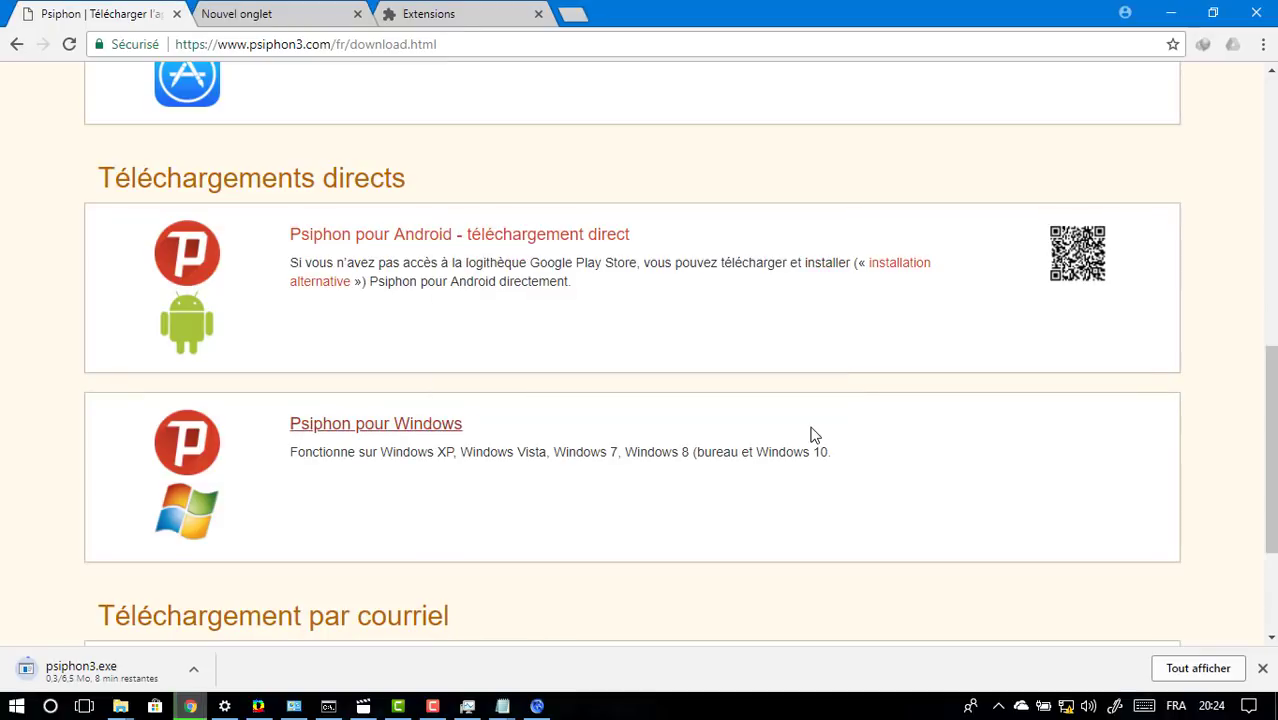
{"action": "right_click", "coordinate": [370, 433]}
{"action": "left_click", "coordinate": [409, 577]}
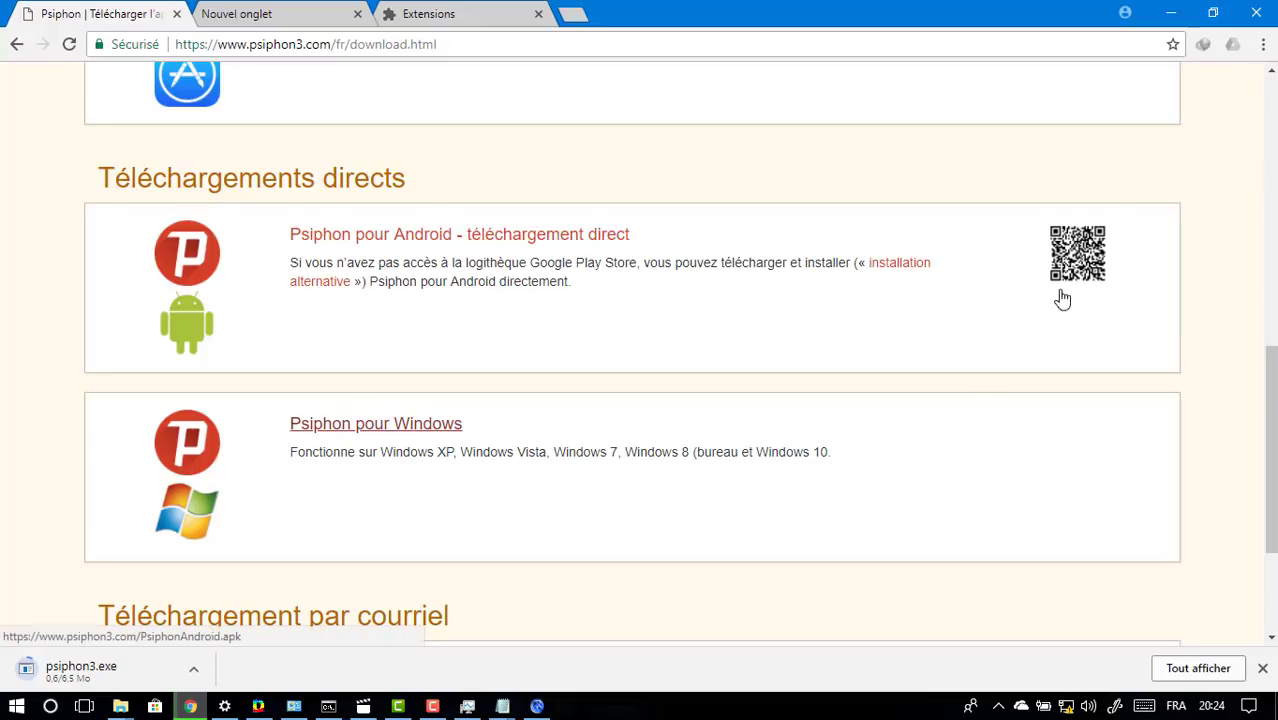
Step: Check the full downloads list, showing psiphon3.exe stalled at 591 Ko of 6,5 Mo
{"action": "scroll", "coordinate": [565, 627], "scroll_direction": "down", "scroll_amount": 2}
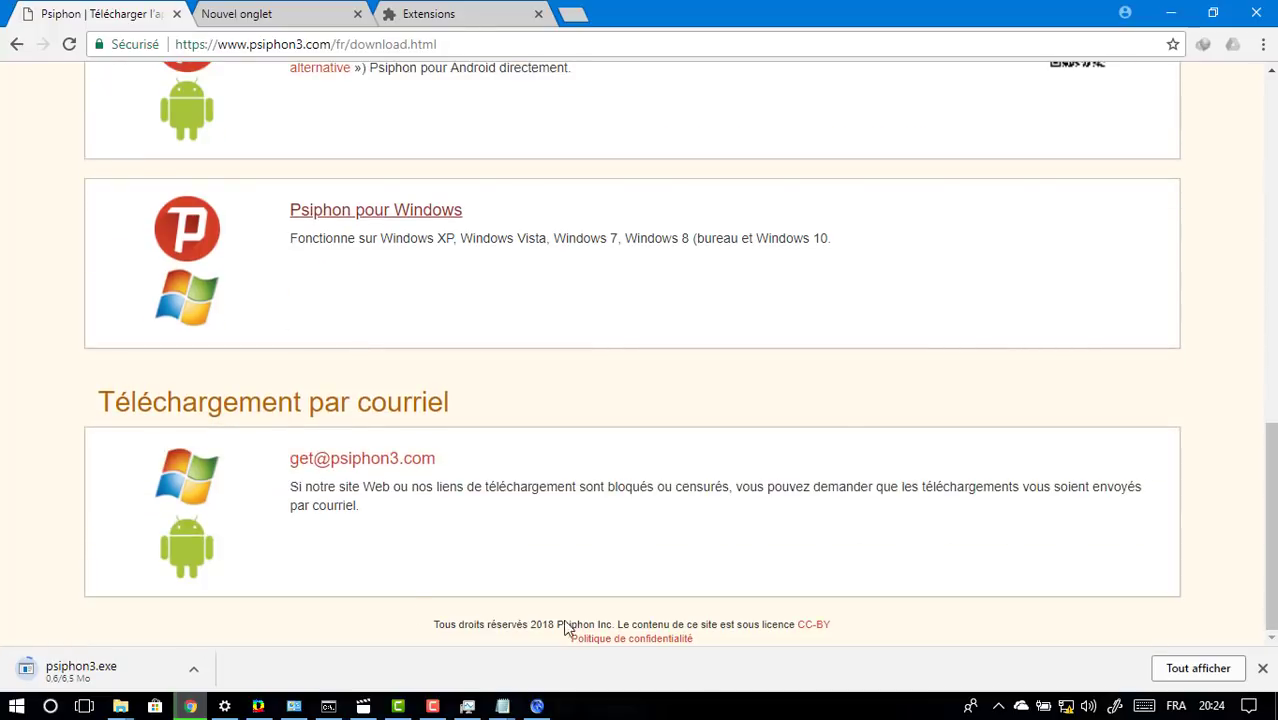
{"action": "left_click", "coordinate": [1208, 676]}
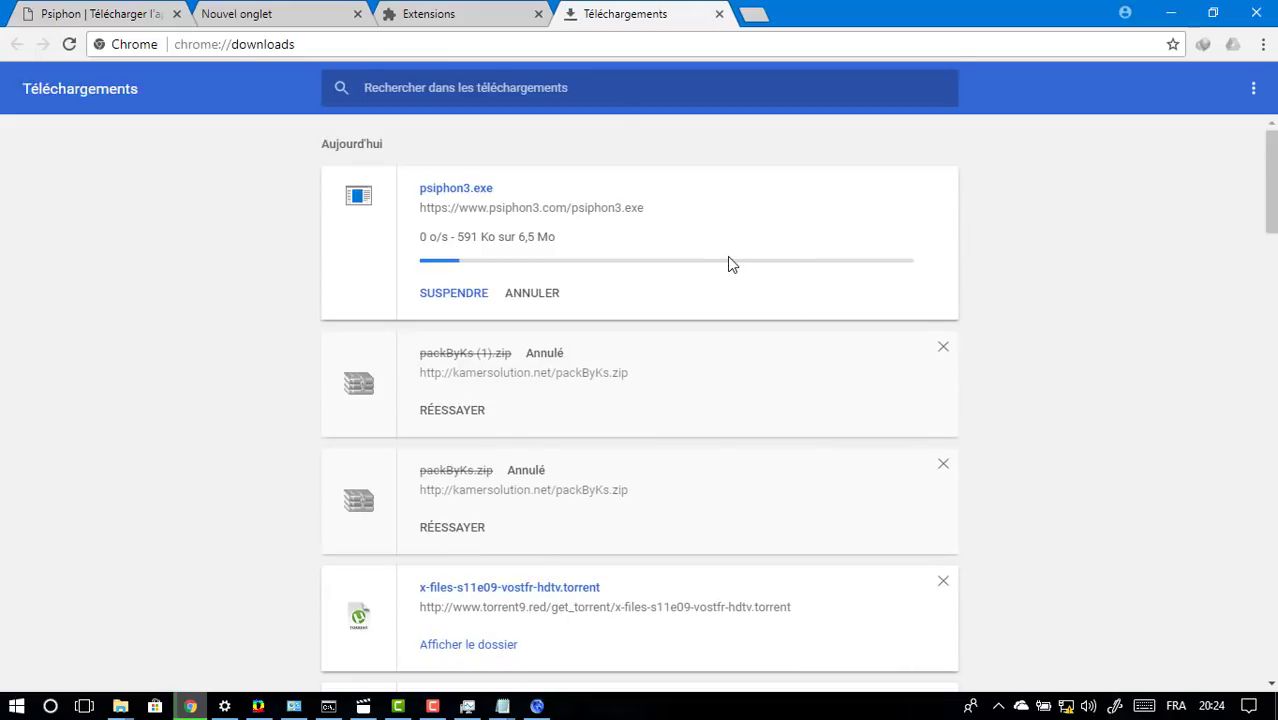
{"action": "left_click", "coordinate": [433, 10]}
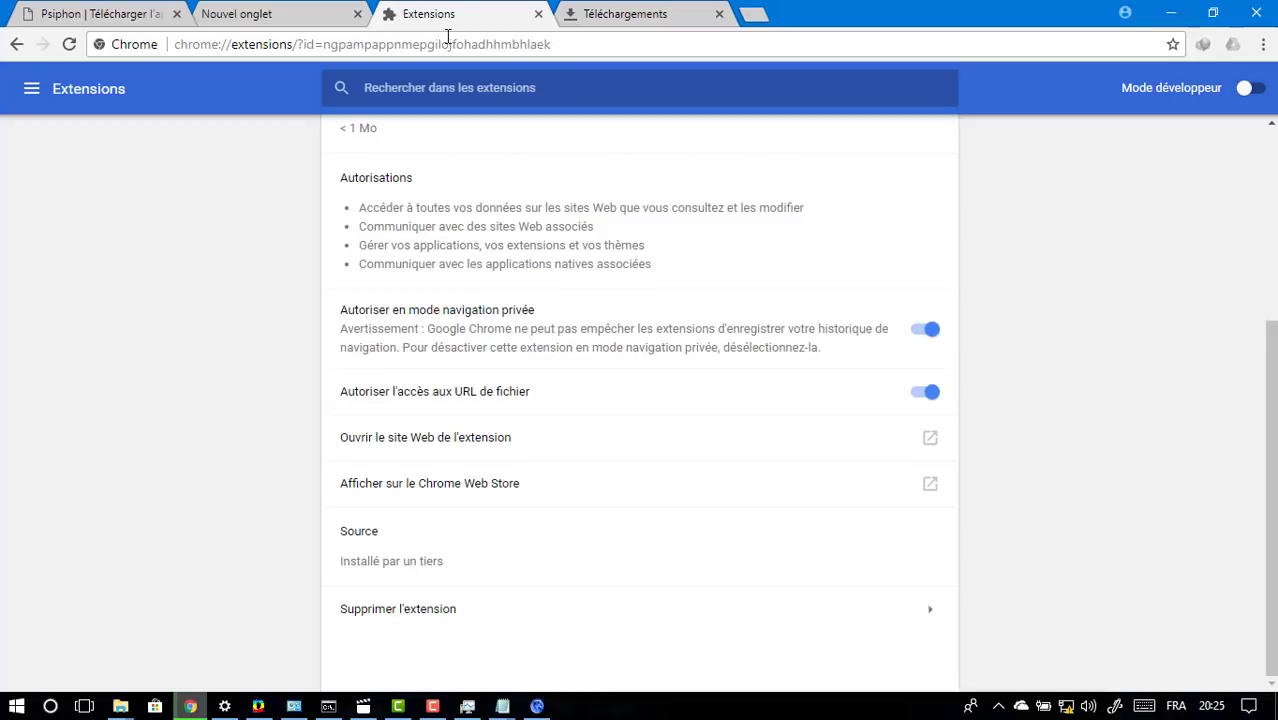
Step: Load youtube.com in the extensions tab, then bring HTTP Proxy Injector forward
{"action": "left_click", "coordinate": [447, 37]}
{"action": "type", "text": "youtu"}
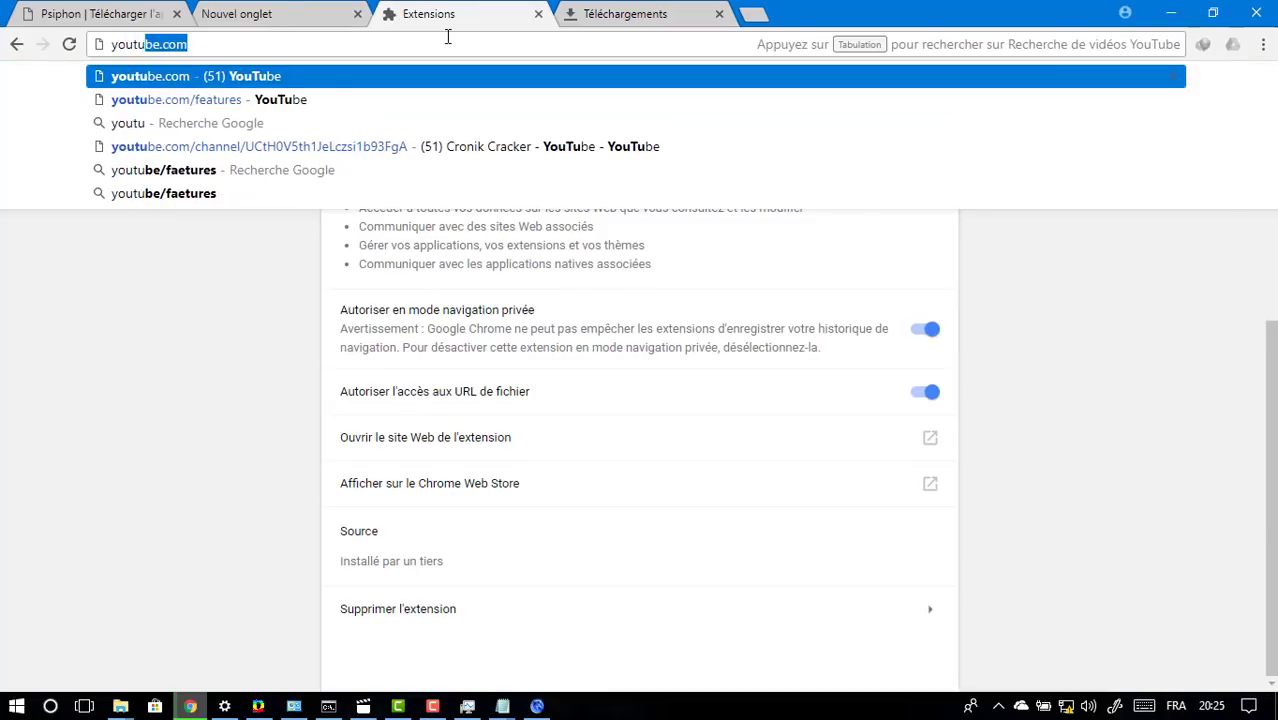
{"action": "key", "text": "Return"}
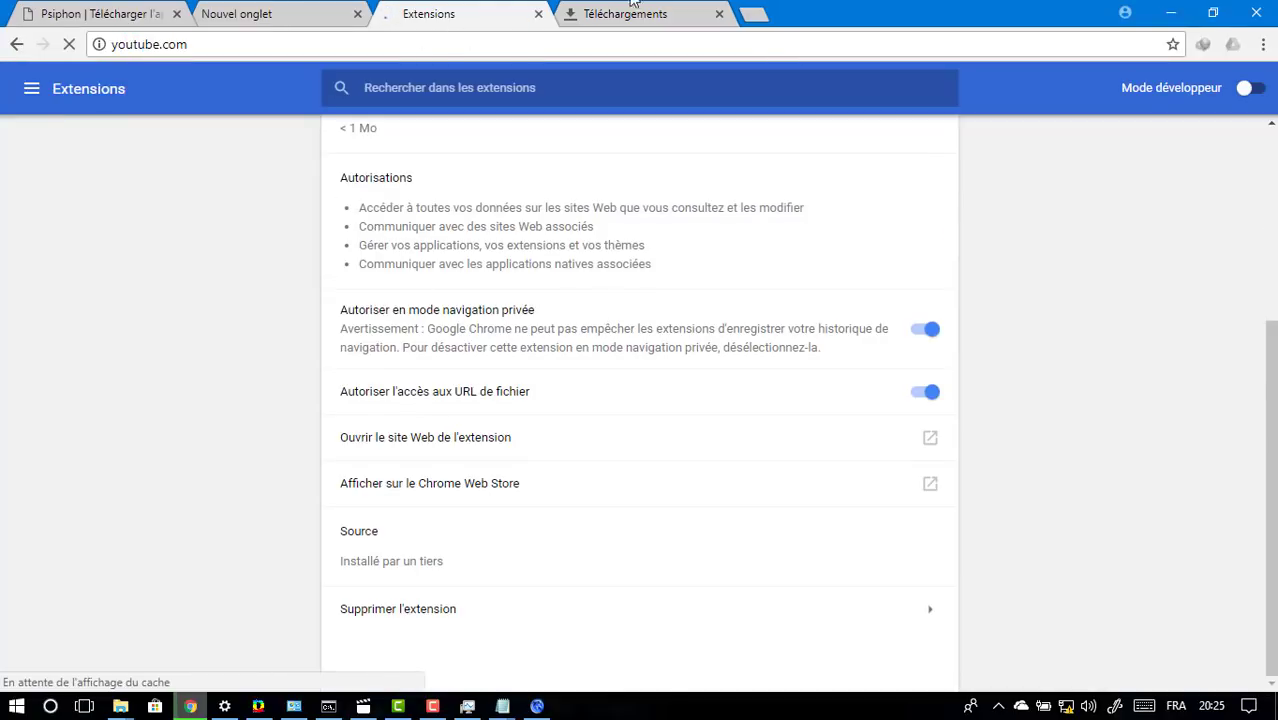
{"action": "left_click", "coordinate": [659, 13]}
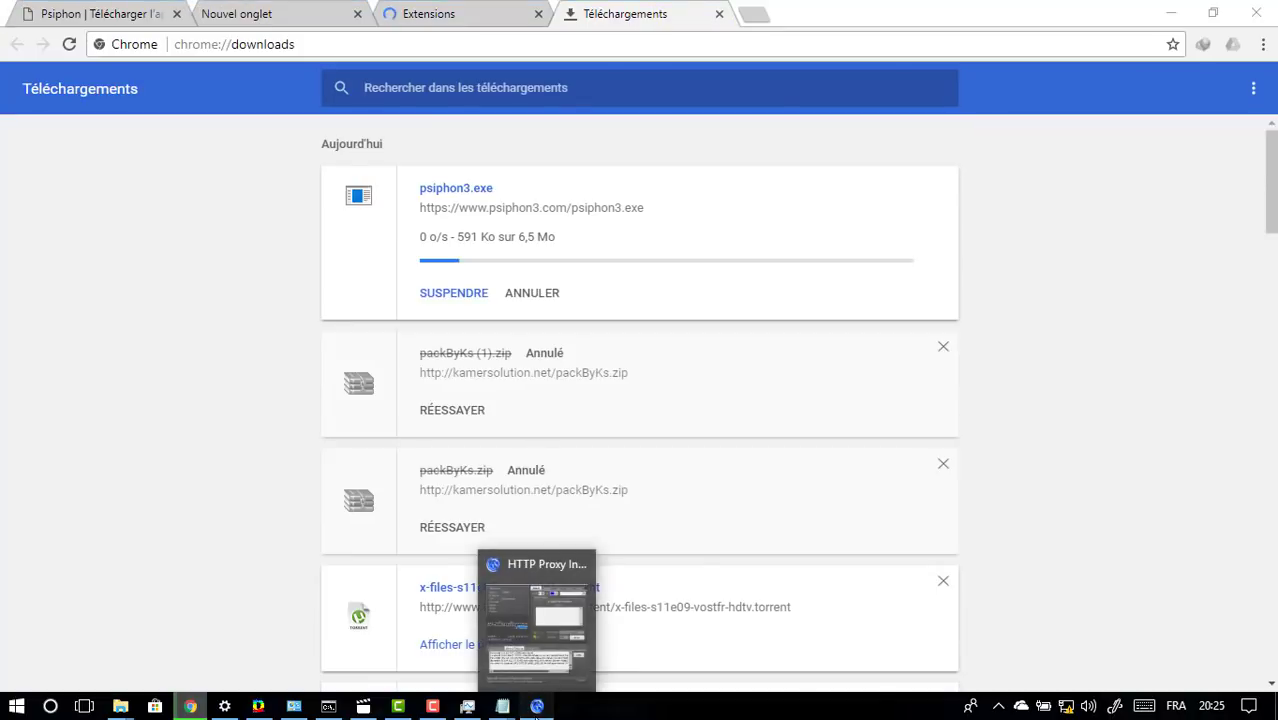
{"action": "left_click", "coordinate": [537, 706]}
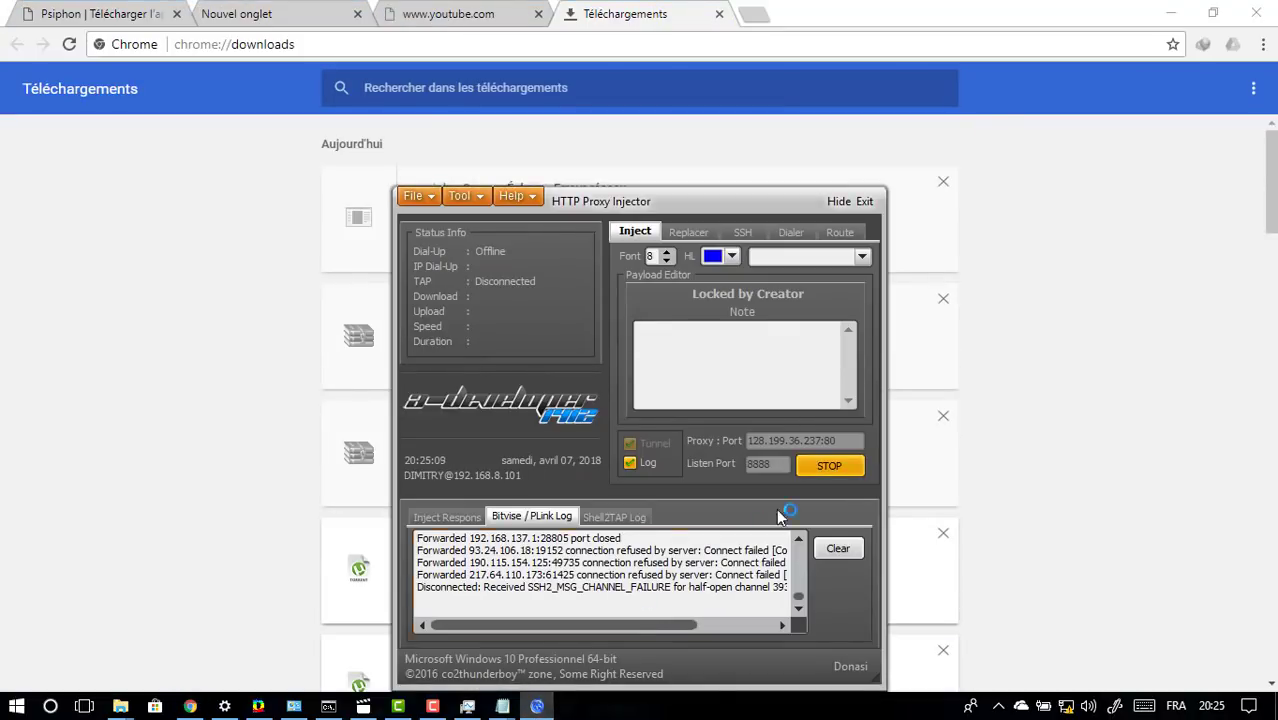
Step: Restart the injector tunnel with STOP and START until SSH connects, then show the YouTube tab
{"action": "left_click", "coordinate": [802, 469]}
{"action": "left_click", "coordinate": [802, 469]}
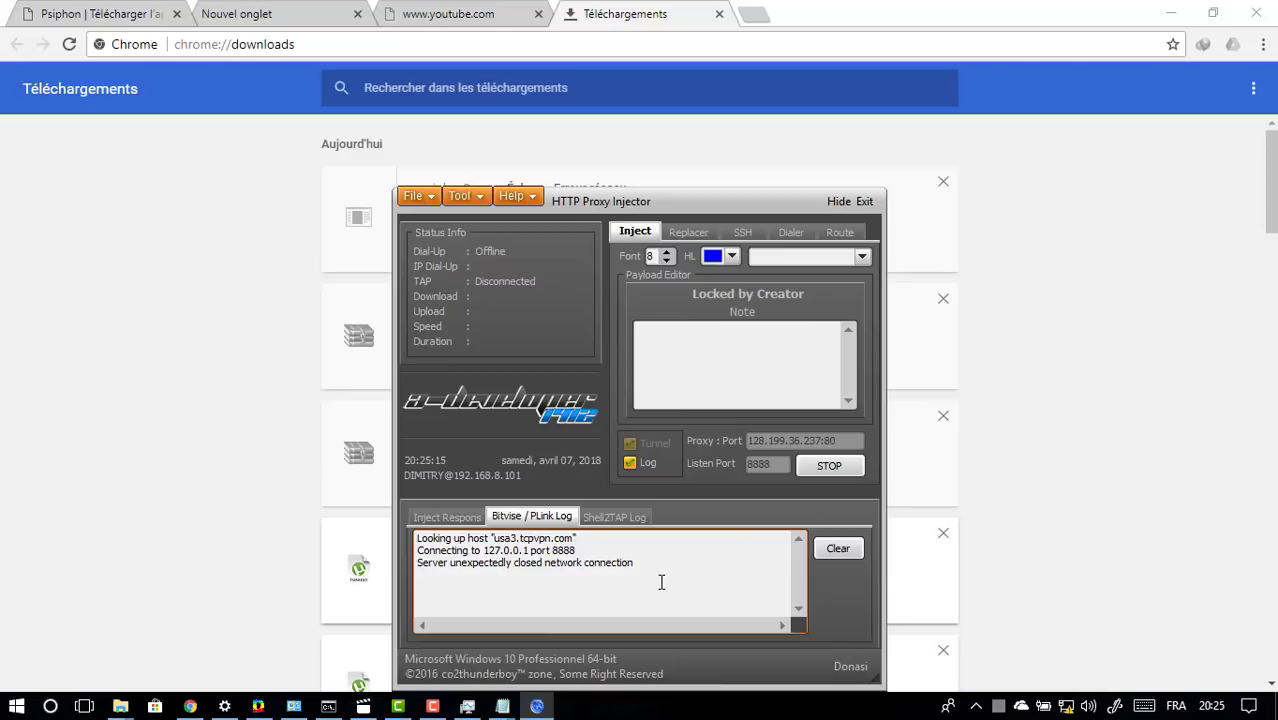
{"action": "left_click", "coordinate": [130, 12]}
{"action": "left_click", "coordinate": [690, 14]}
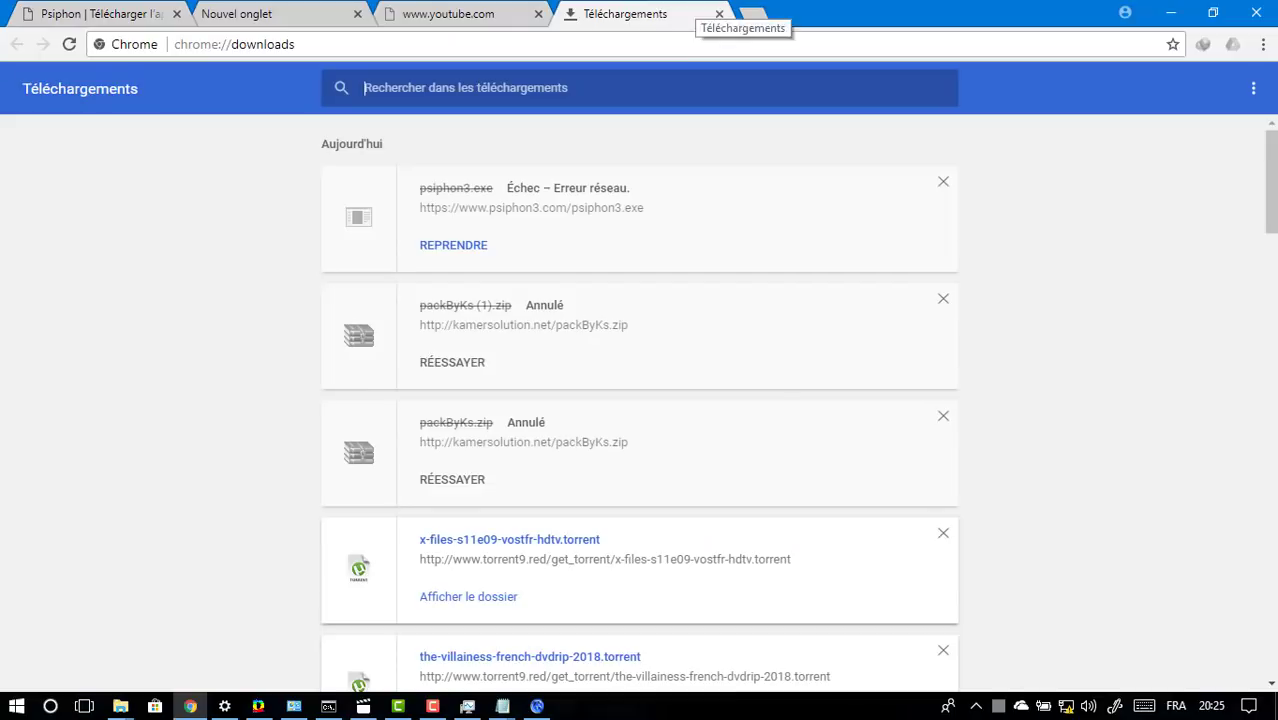
{"action": "left_click", "coordinate": [1183, 9]}
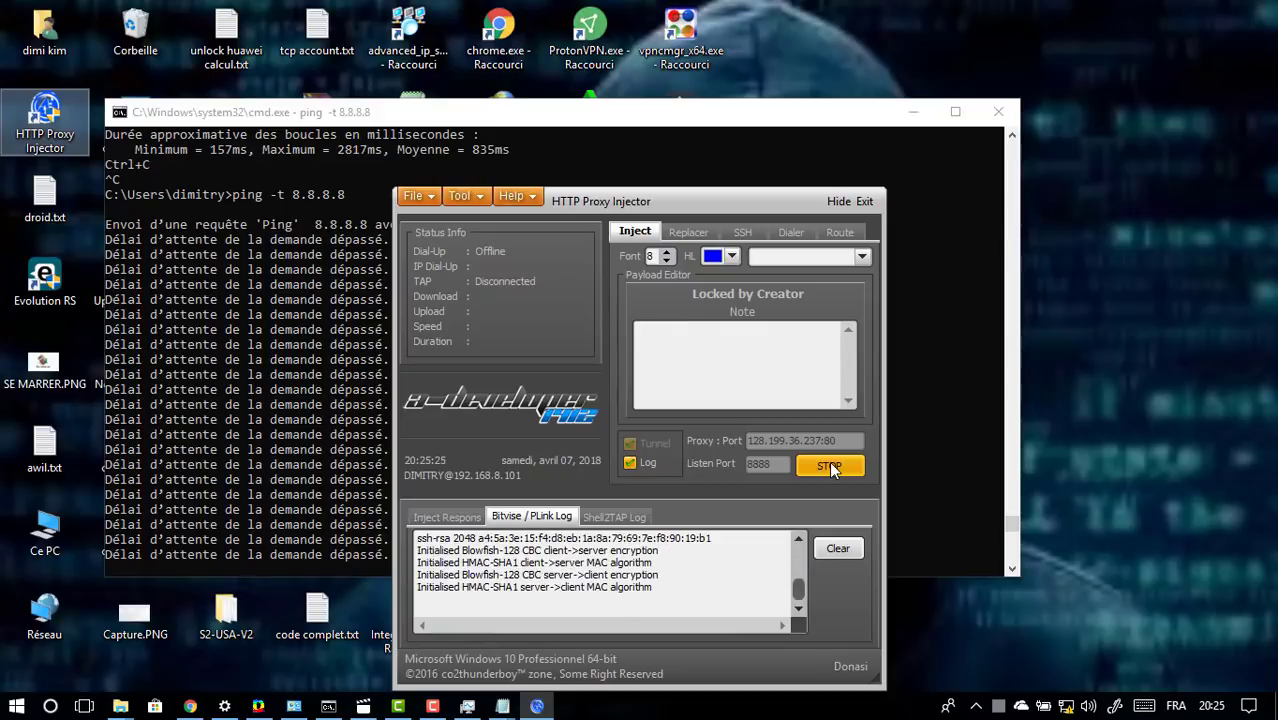
{"action": "left_click", "coordinate": [190, 706]}
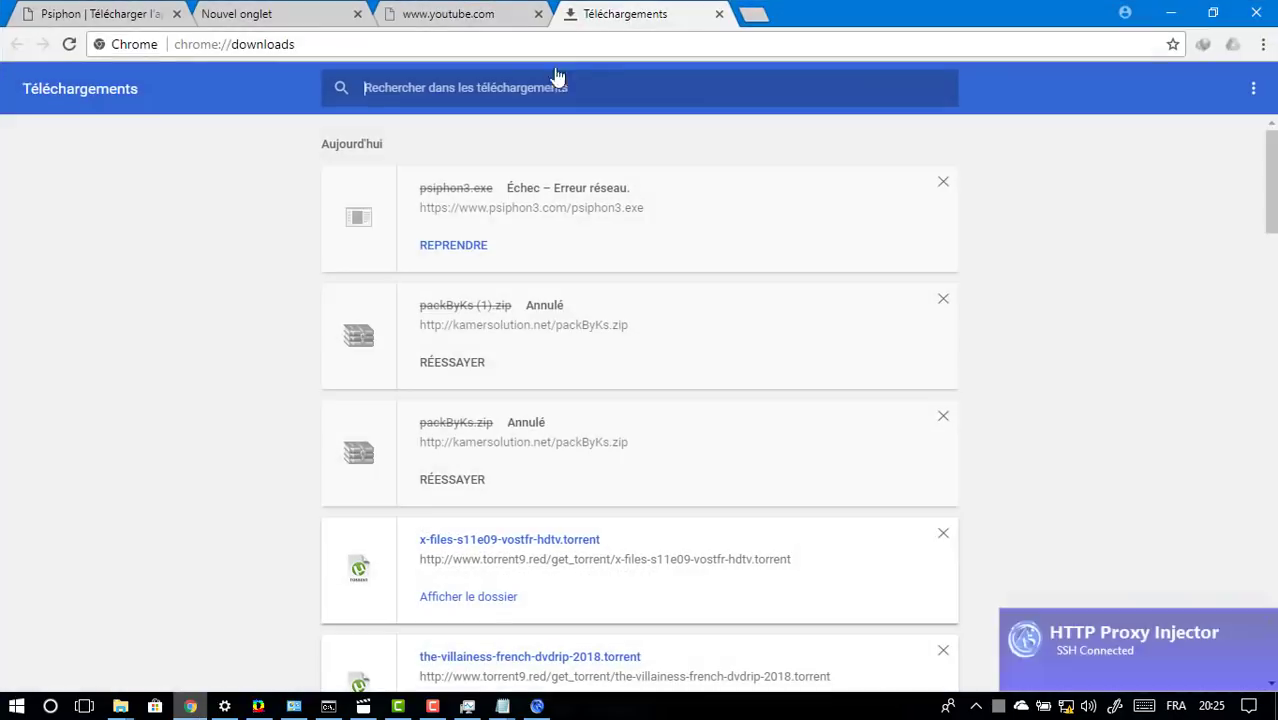
{"action": "left_click", "coordinate": [447, 14]}
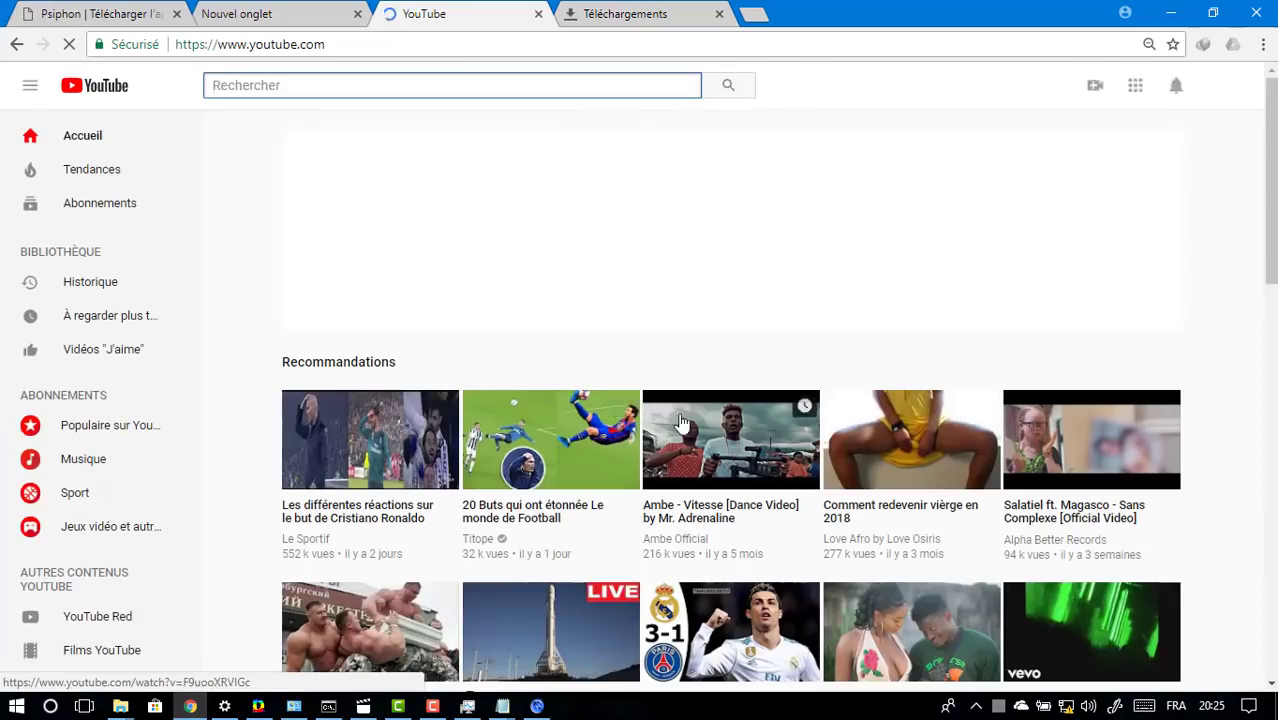
Step: Search YouTube for 'cronik cracker'
{"action": "left_click", "coordinate": [505, 86]}
{"action": "type", "text": "c"}
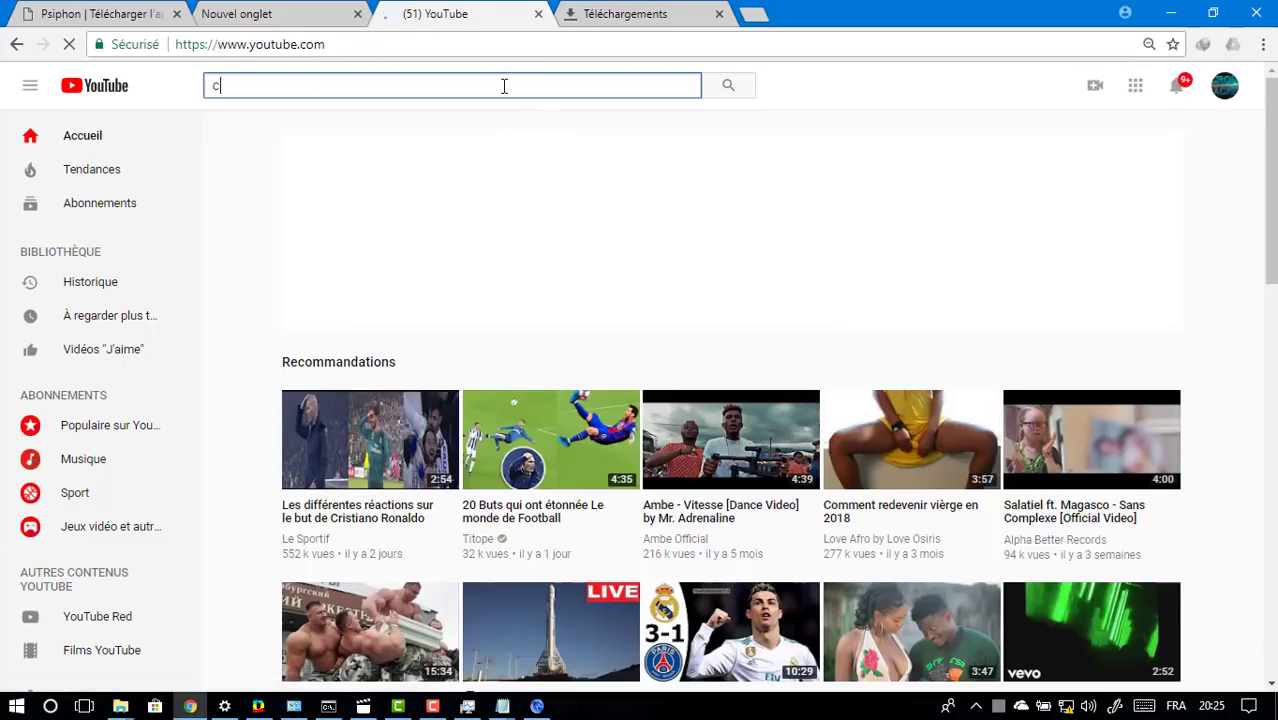
{"action": "type", "text": "ronik cracker"}
{"action": "key", "text": "Return"}
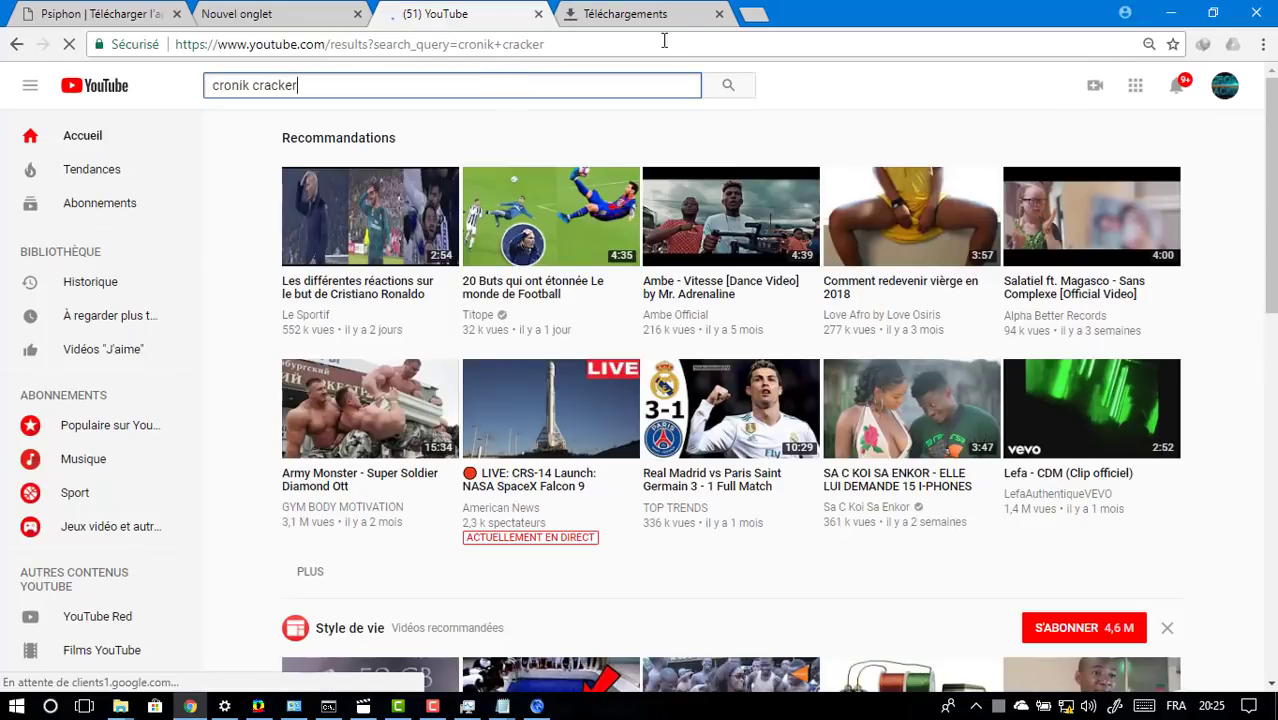
Step: Resume the failed psiphon3.exe download, then open the Cronik Cracker channel page
{"action": "left_click", "coordinate": [655, 14]}
{"action": "left_click", "coordinate": [475, 244]}
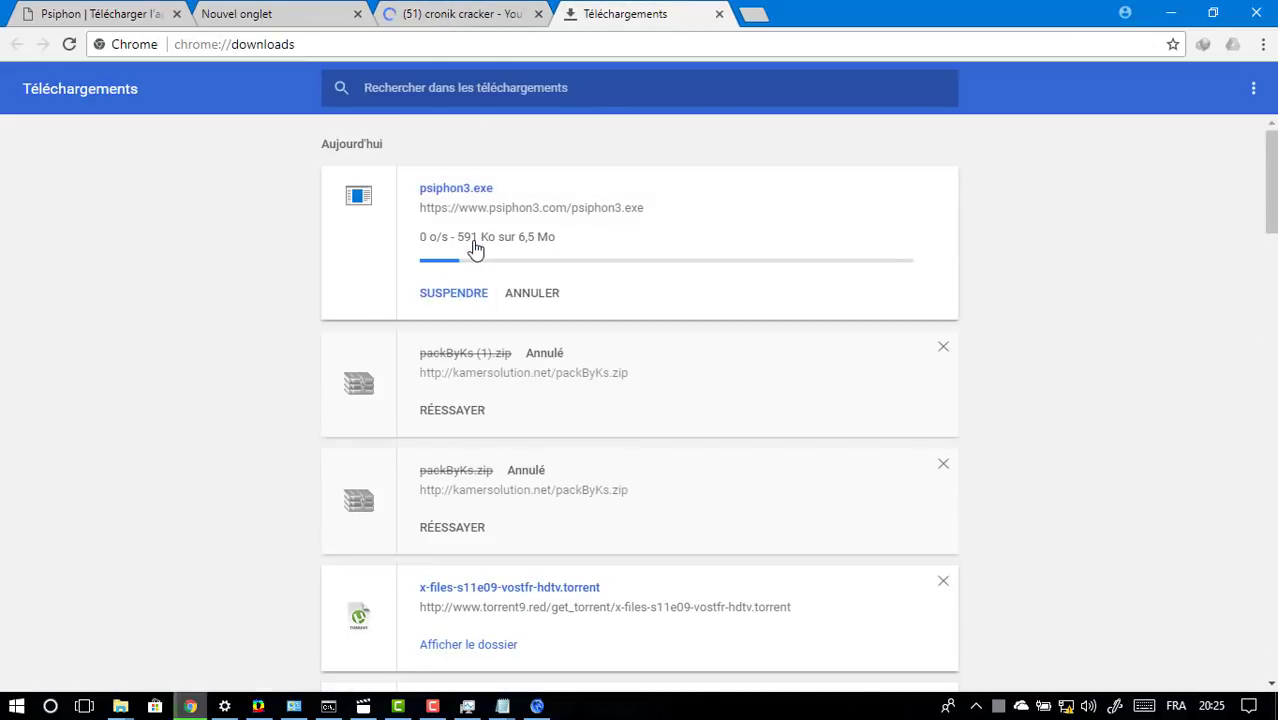
{"action": "left_click", "coordinate": [477, 12]}
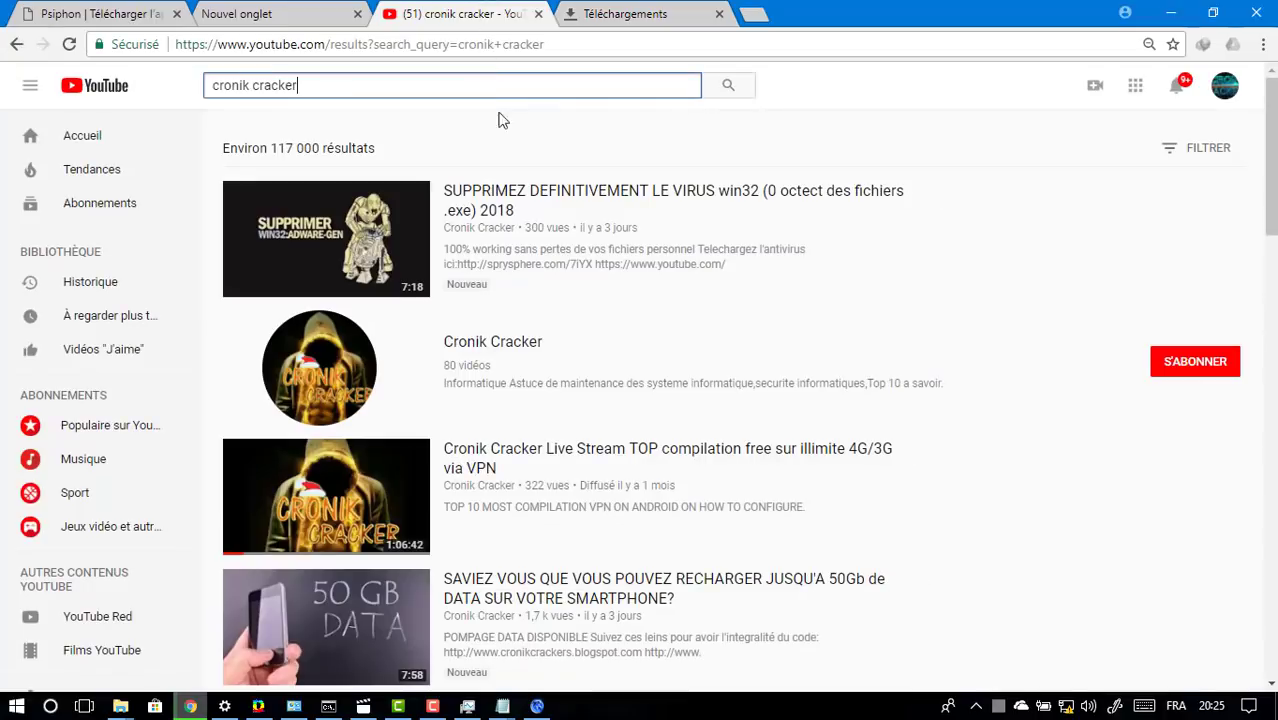
{"action": "left_click", "coordinate": [475, 346]}
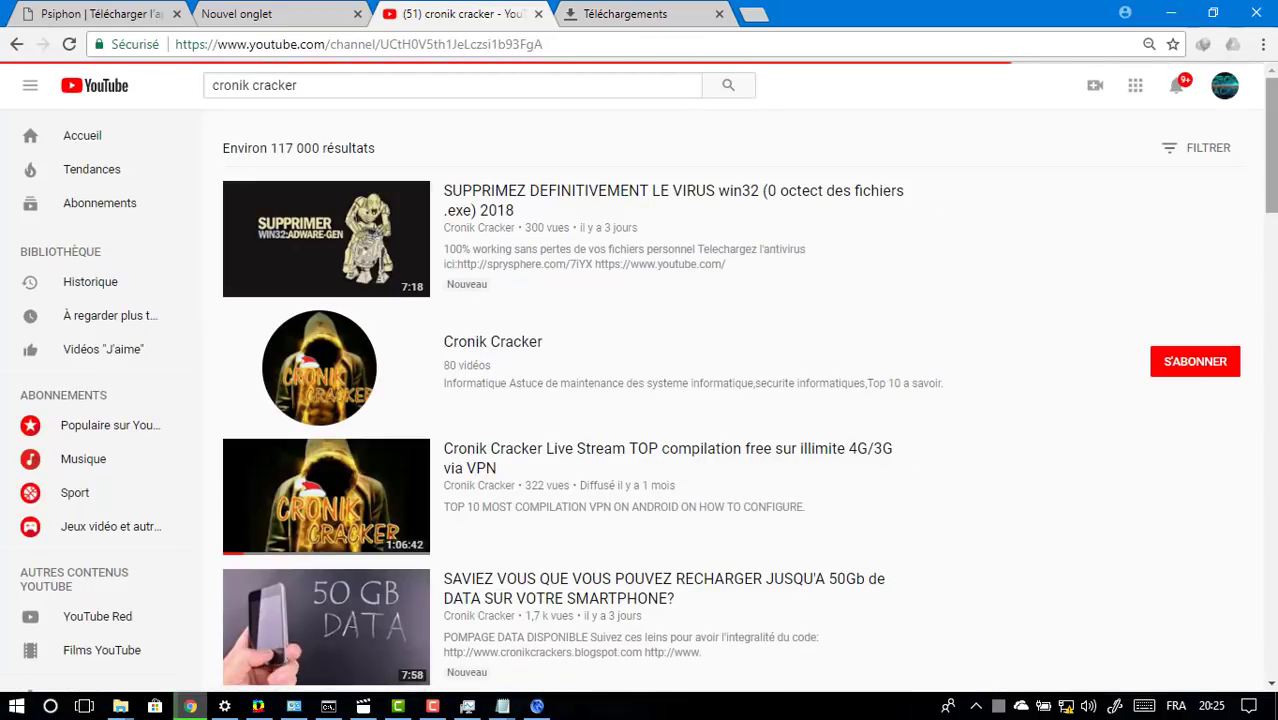
Step: Browse the Cronik Cracker channel page after briefly checking the injector window
{"action": "left_click", "coordinate": [538, 706]}
{"action": "left_click", "coordinate": [538, 706]}
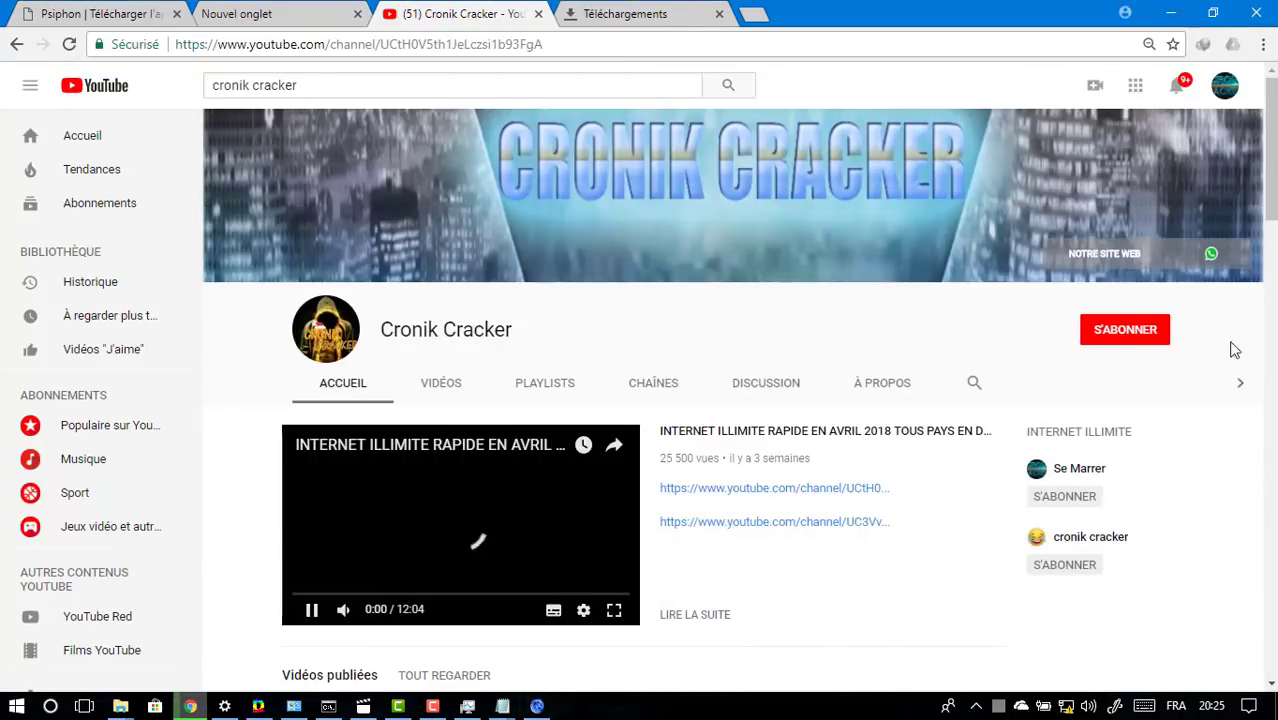
{"action": "scroll", "coordinate": [1236, 300], "scroll_direction": "down", "scroll_amount": 3}
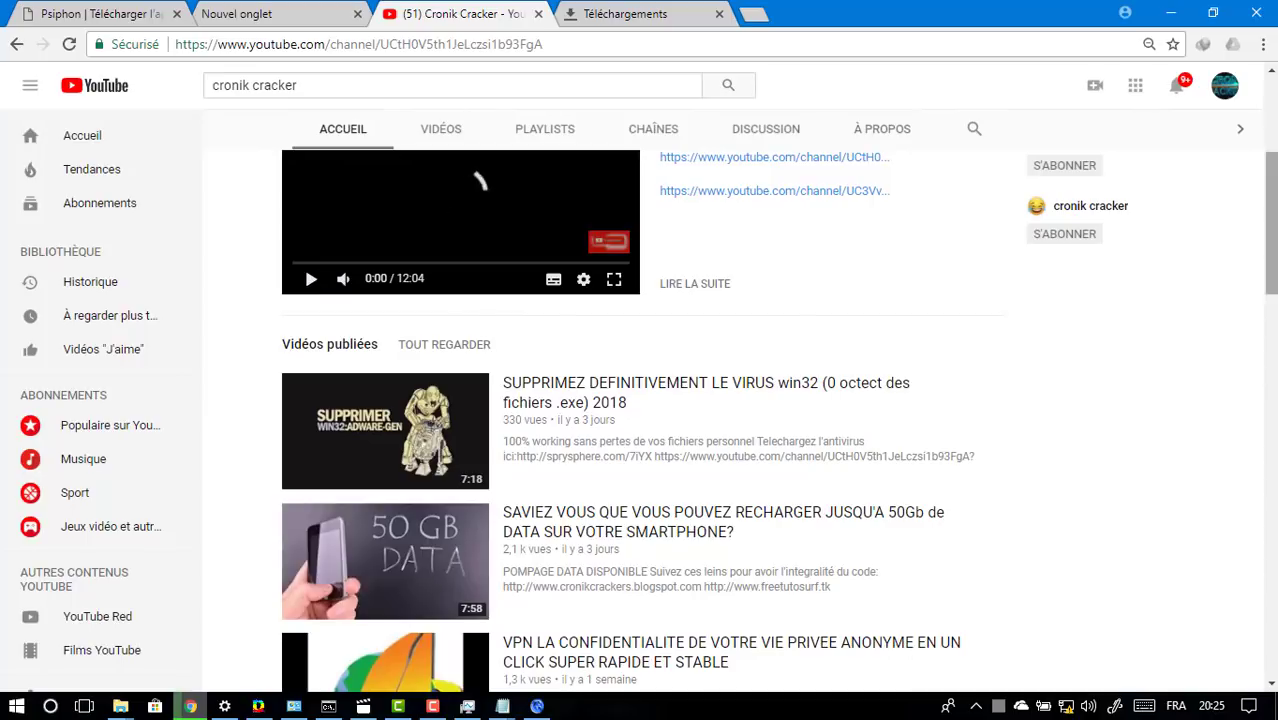
{"action": "scroll", "coordinate": [1275, 183], "scroll_direction": "up", "scroll_amount": 1}
{"action": "scroll", "coordinate": [1275, 183], "scroll_direction": "down", "scroll_amount": 1}
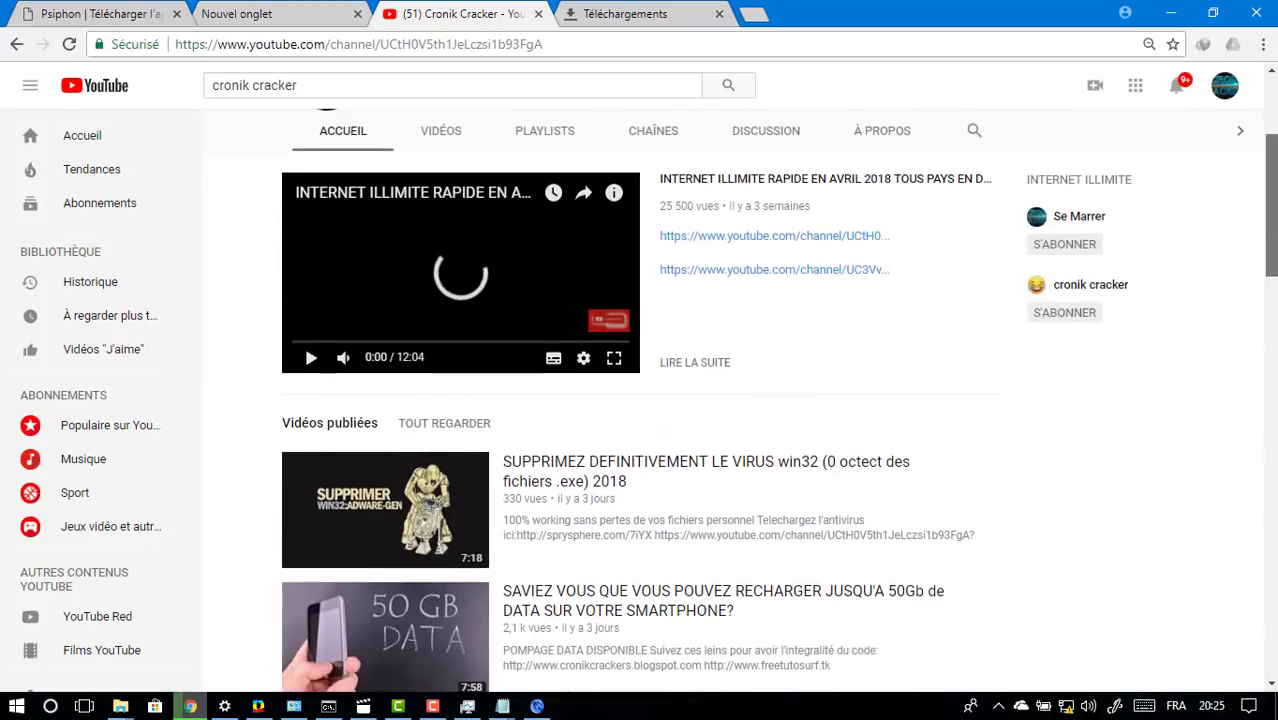
{"action": "scroll", "coordinate": [1275, 183], "scroll_direction": "up", "scroll_amount": 1}
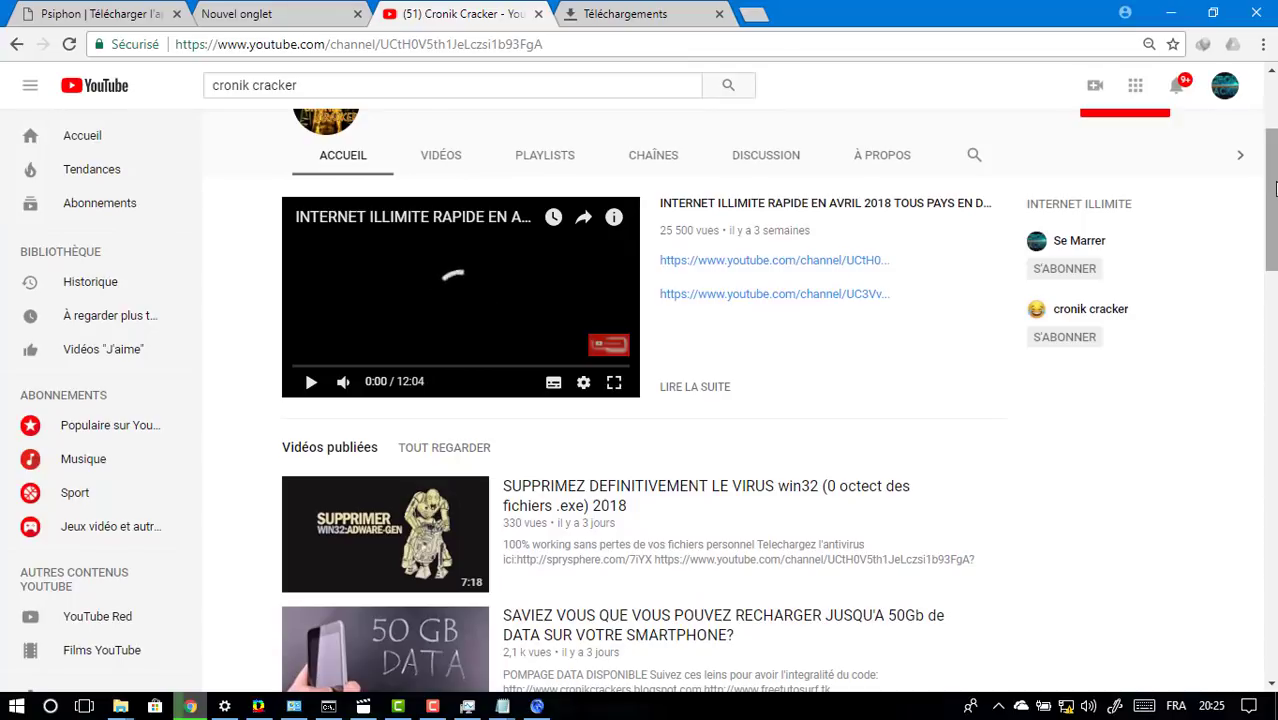
{"action": "scroll", "coordinate": [1275, 183], "scroll_direction": "up", "scroll_amount": 2}
{"action": "scroll", "coordinate": [1275, 183], "scroll_direction": "down", "scroll_amount": 2}
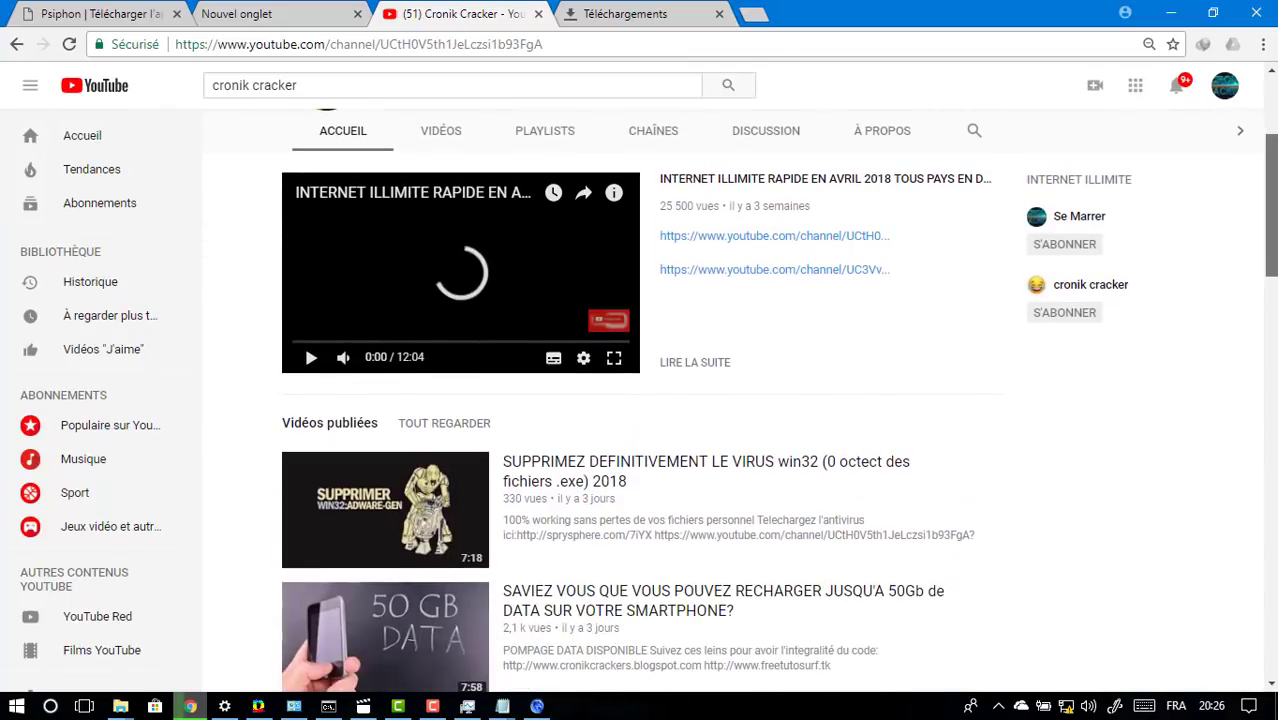
{"action": "scroll", "coordinate": [1275, 183], "scroll_direction": "down", "scroll_amount": 3}
{"action": "scroll", "coordinate": [1275, 183], "scroll_direction": "down", "scroll_amount": 1}
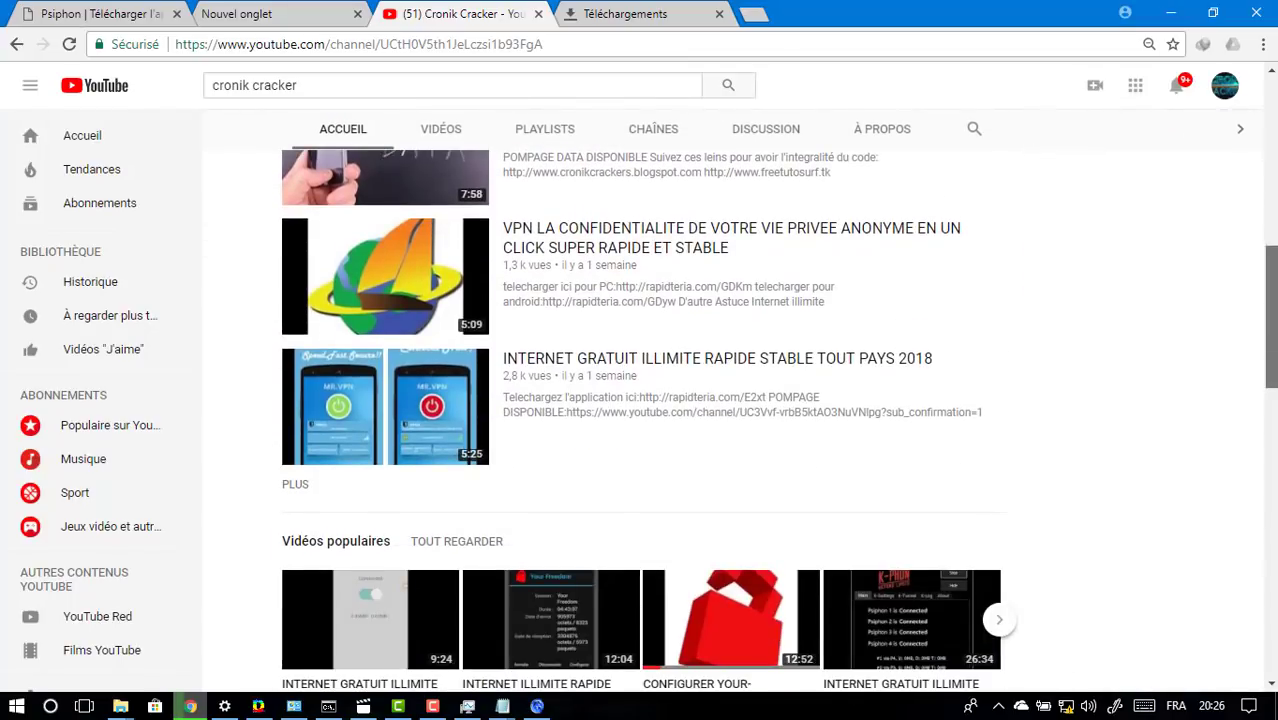
{"action": "scroll", "coordinate": [1275, 183], "scroll_direction": "down", "scroll_amount": 3}
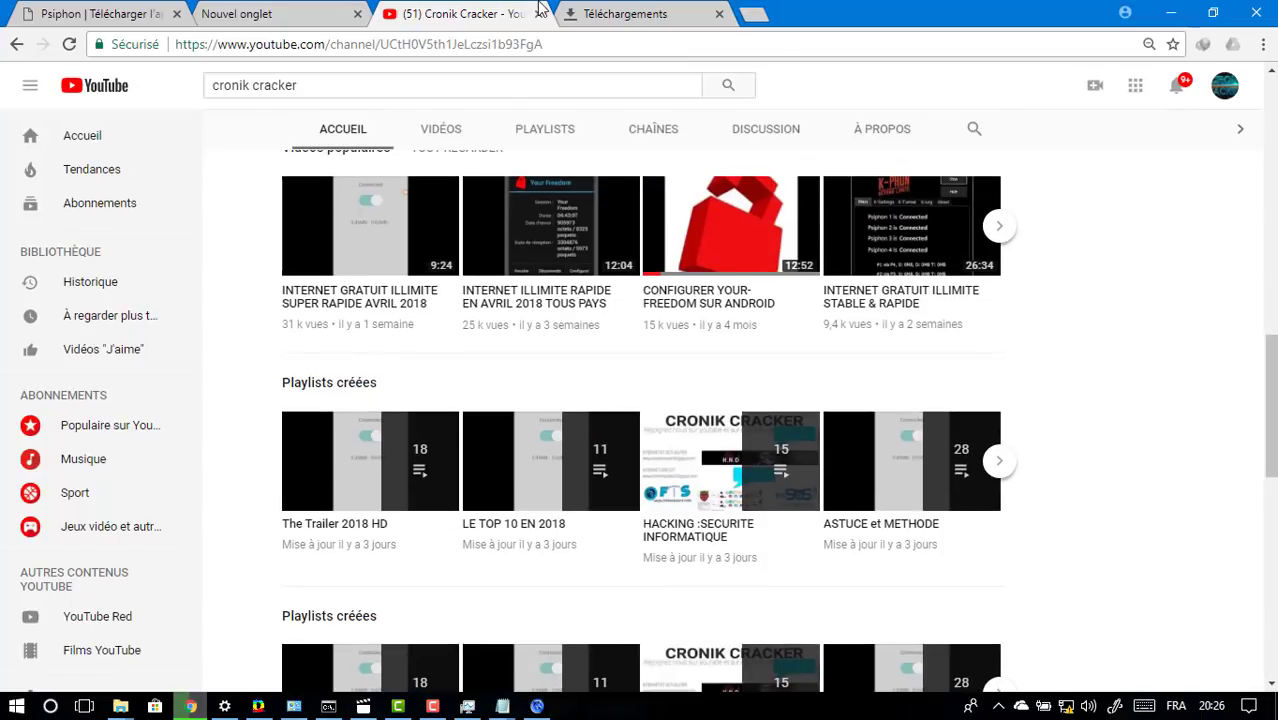
Step: Subscribe to Cronik Cracker with notifications on, after checking the download, then minimize Chrome
{"action": "left_click", "coordinate": [609, 12]}
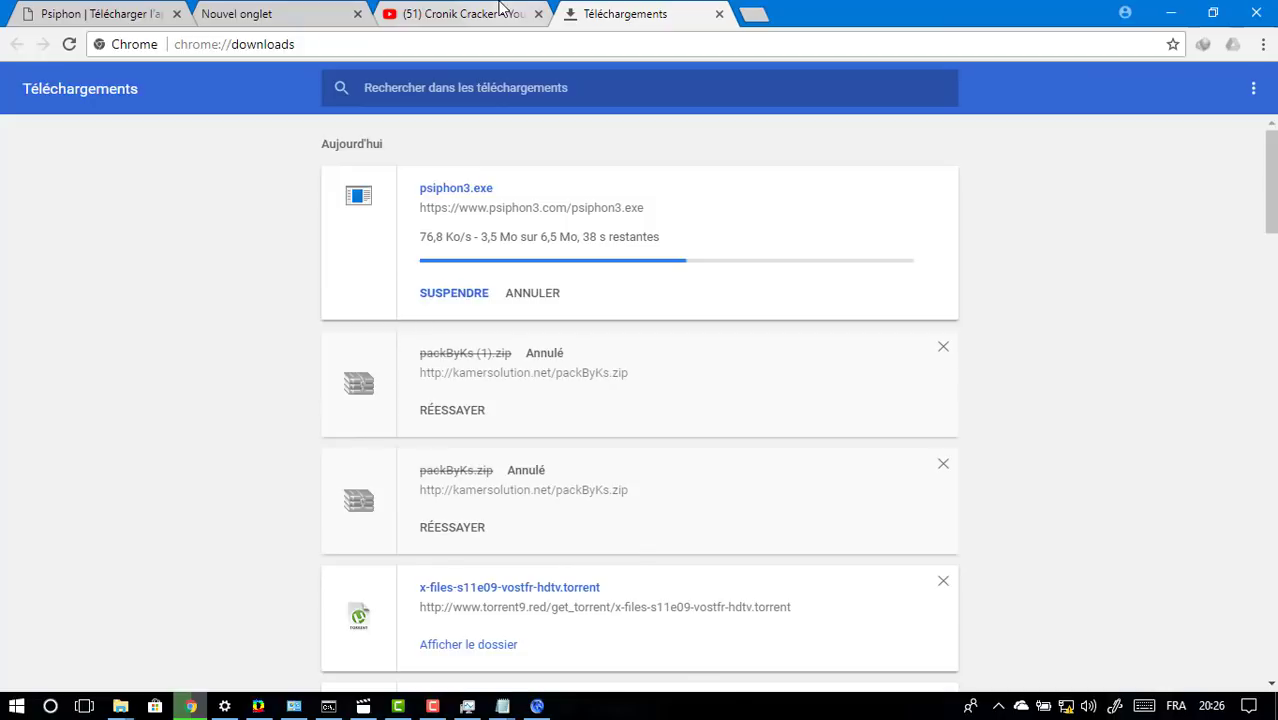
{"action": "left_click", "coordinate": [503, 10]}
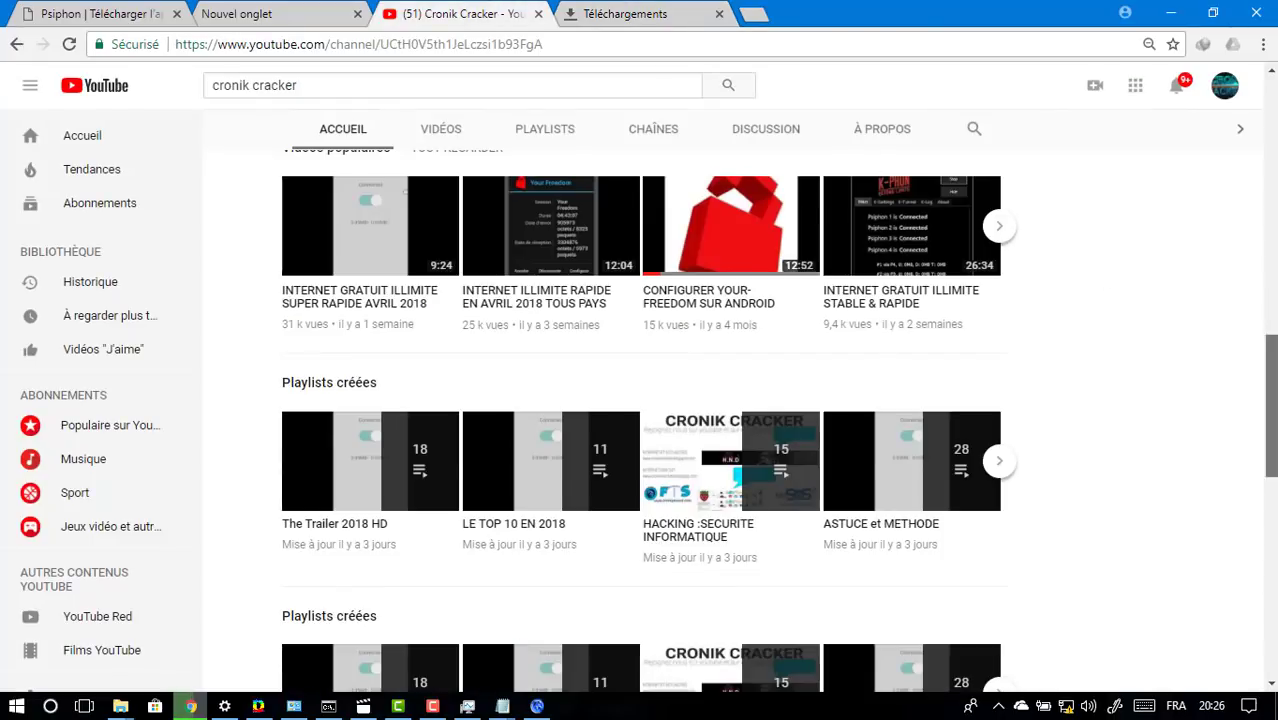
{"action": "left_click_drag", "start_coordinate": [1271, 370], "coordinate": [1268, 113]}
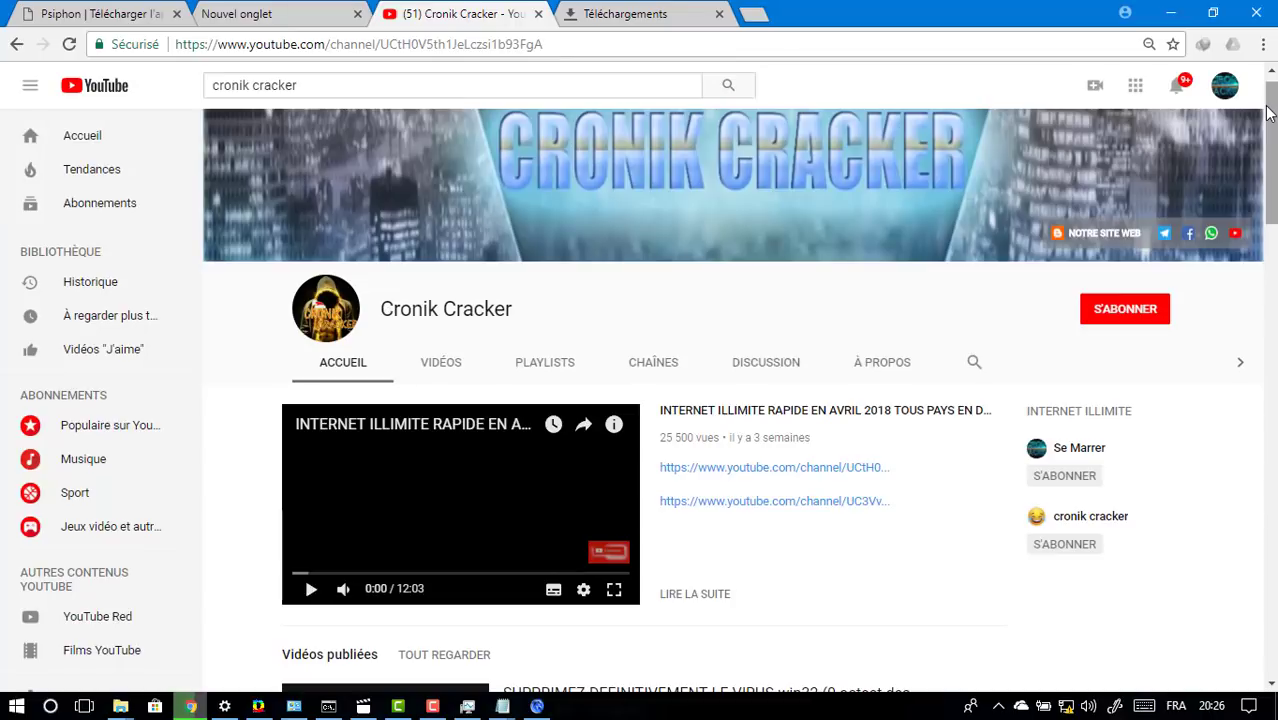
{"action": "left_click", "coordinate": [1115, 308]}
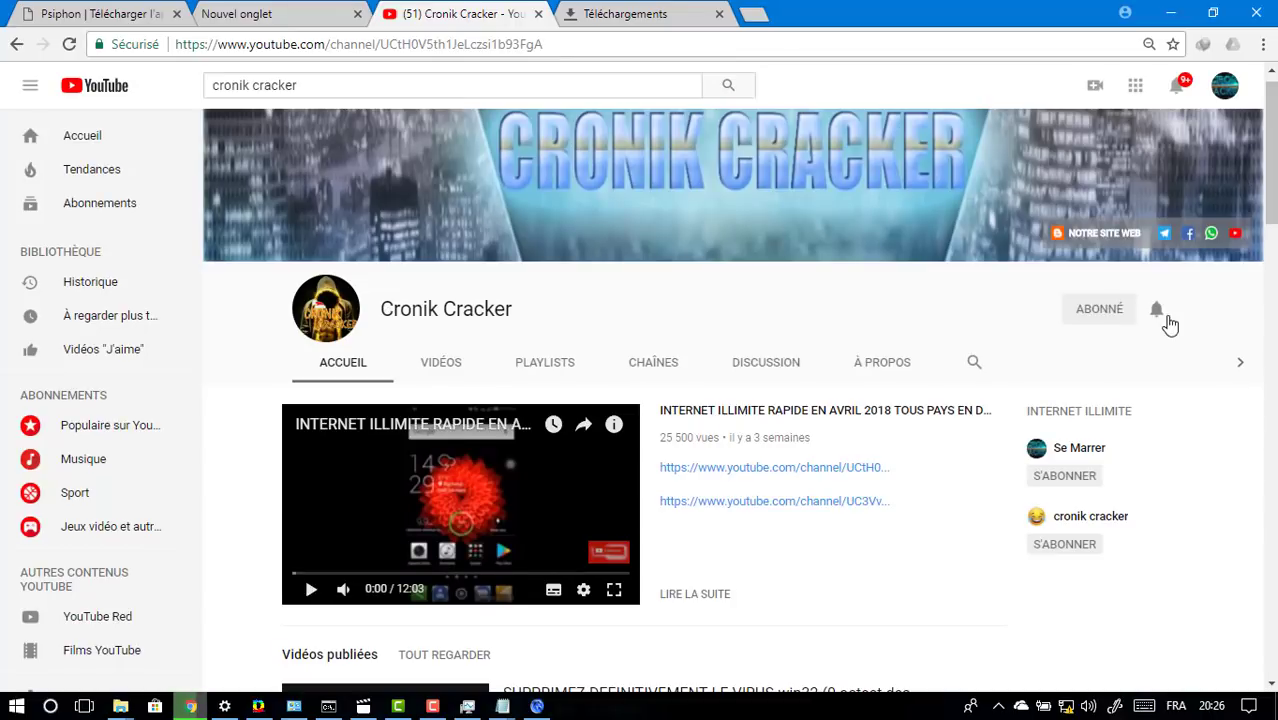
{"action": "left_click", "coordinate": [1166, 316]}
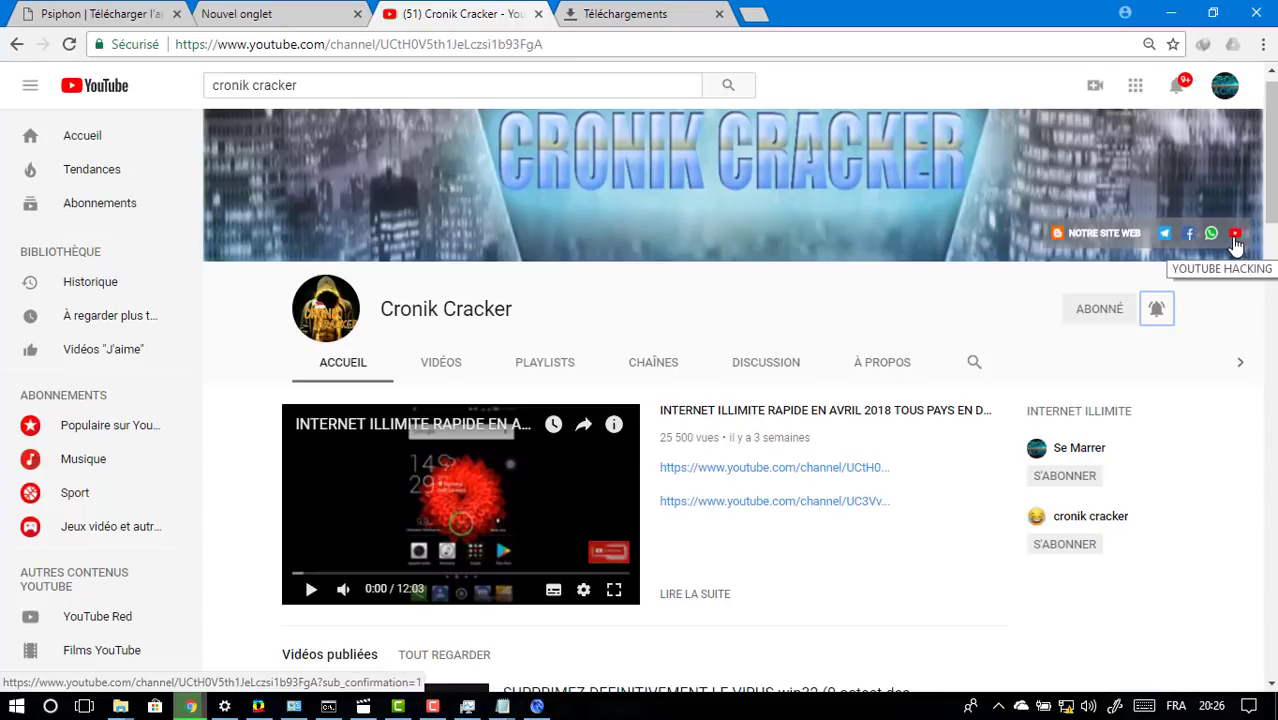
{"action": "left_click", "coordinate": [1184, 9]}
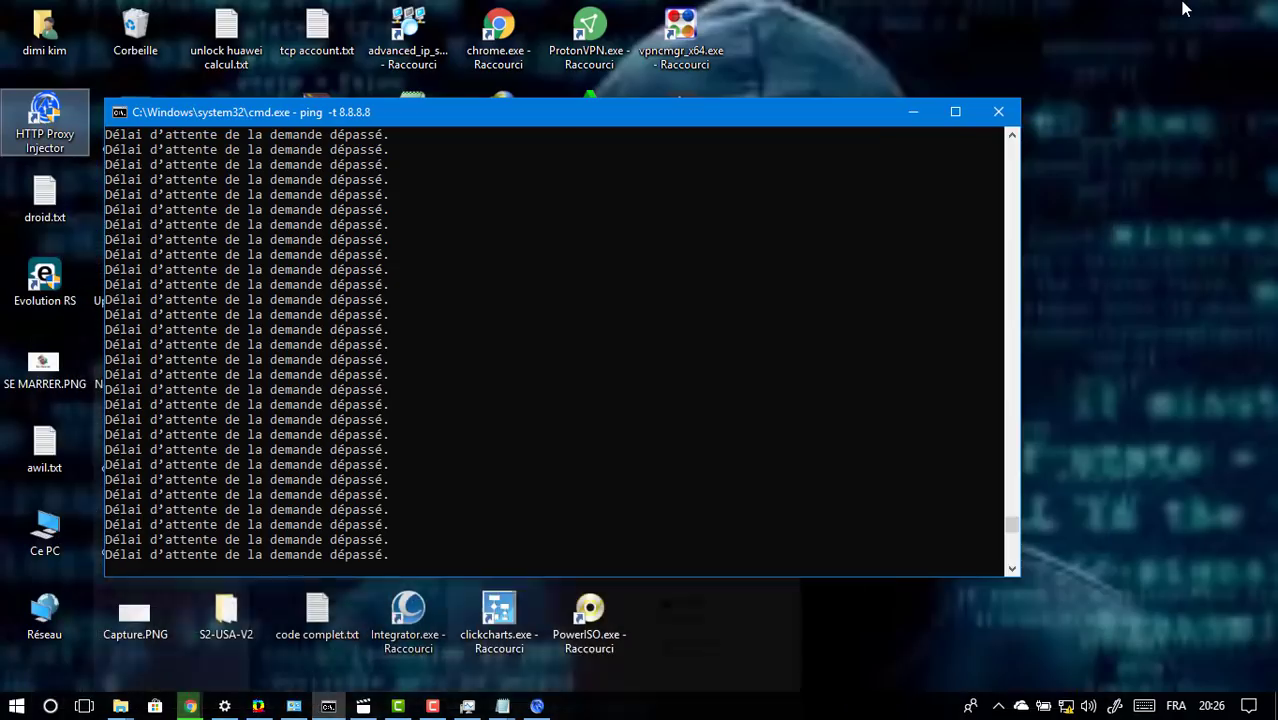
Step: Minimize the ping window and HTTP Proxy Injector, leaving the desktop clear
{"action": "left_click", "coordinate": [908, 112]}
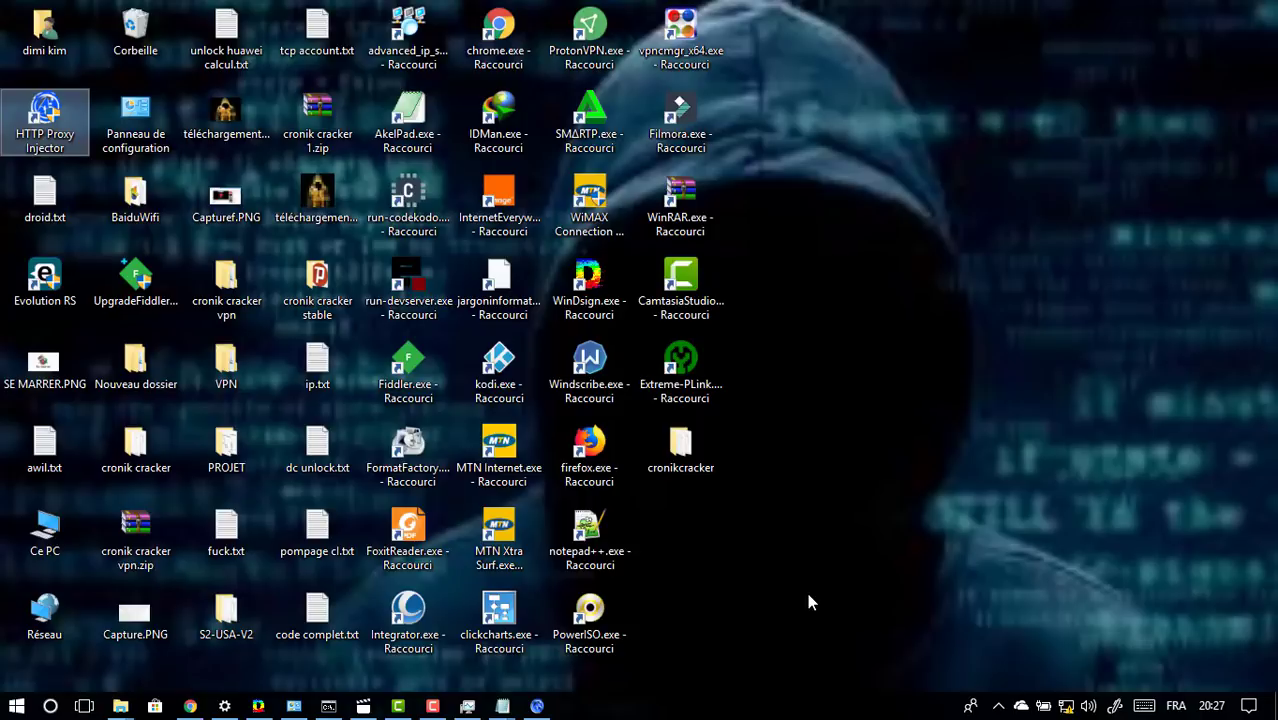
{"action": "mouse_move", "coordinate": [541, 710]}
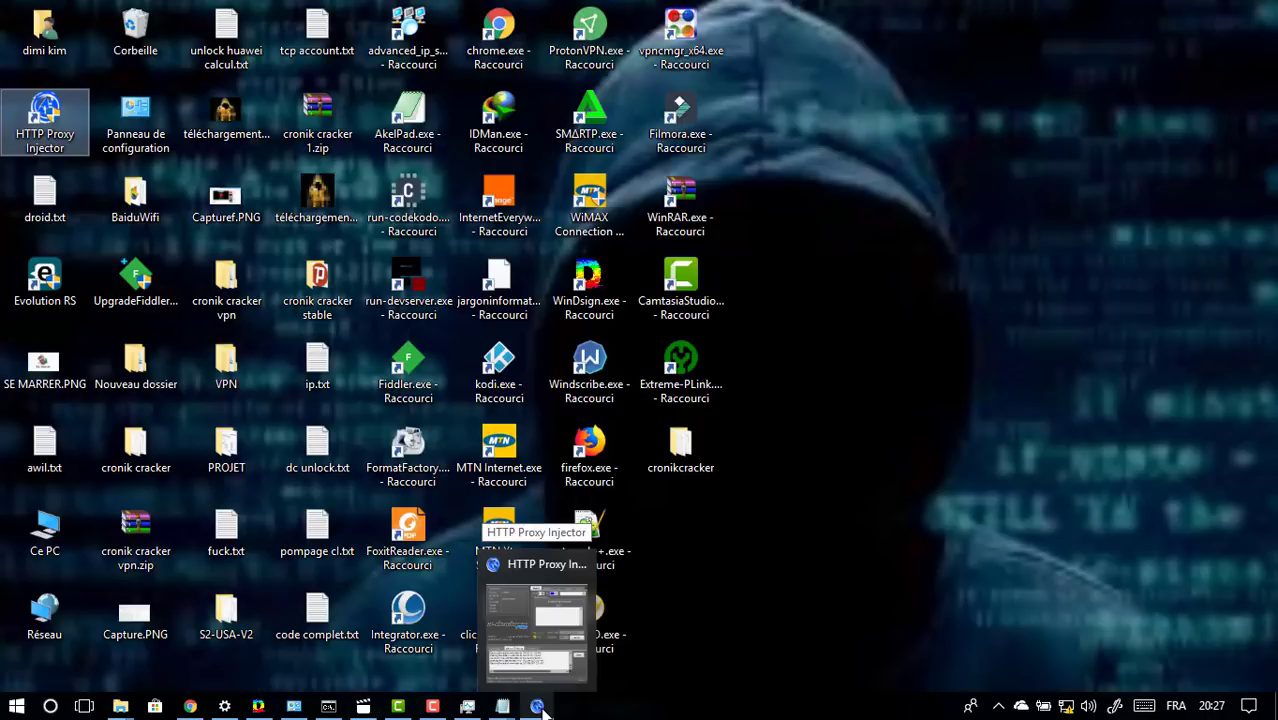
{"action": "left_click", "coordinate": [541, 710]}
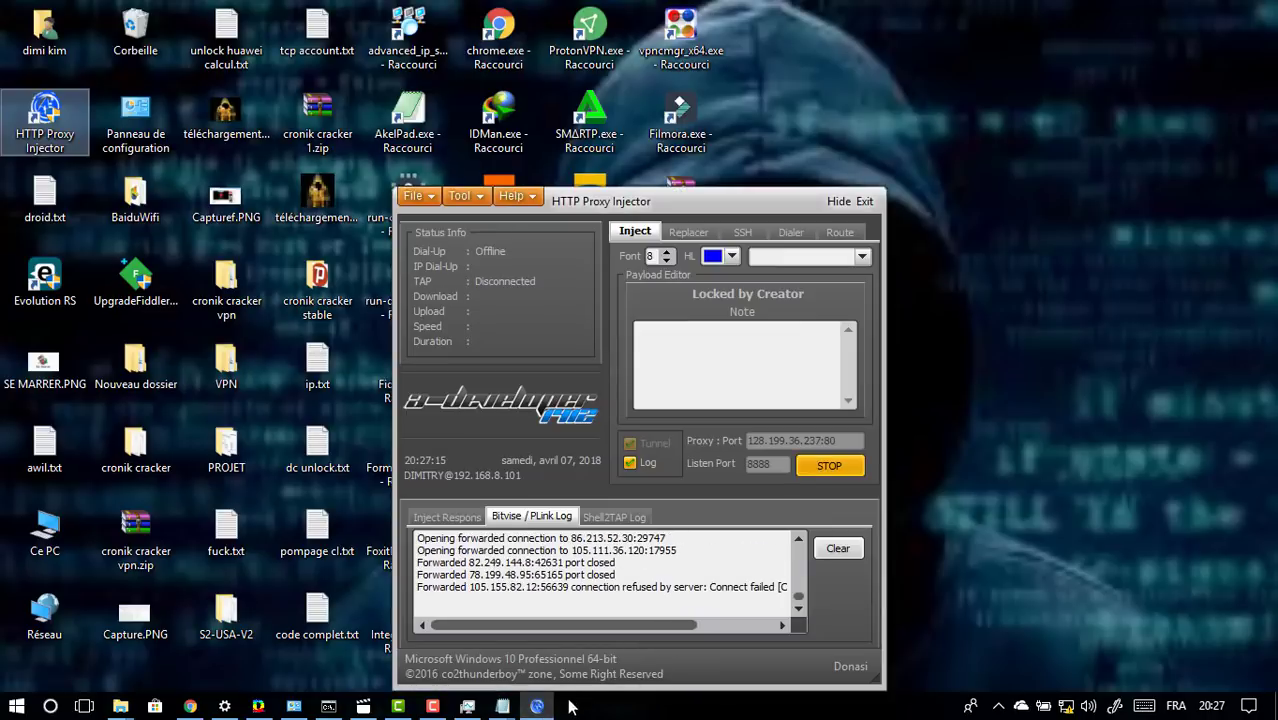
{"action": "left_click", "coordinate": [541, 710]}
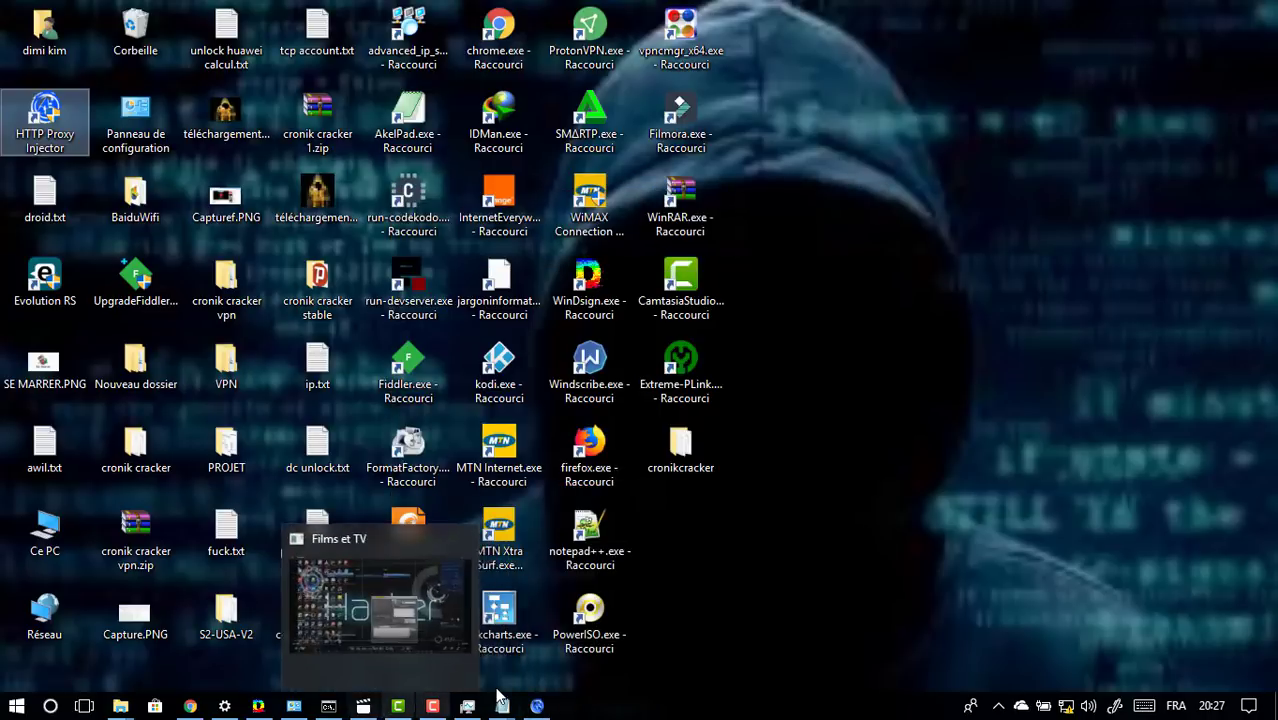